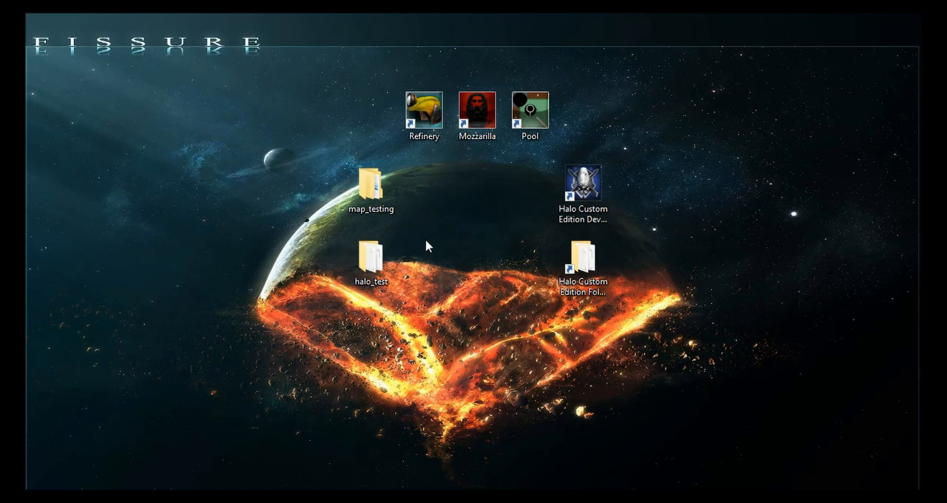
- Examine the contents of the halo_test tags folder down to ui\editor\markers, and close the folder window
{"action": "double_click", "coordinate": [367, 274]}
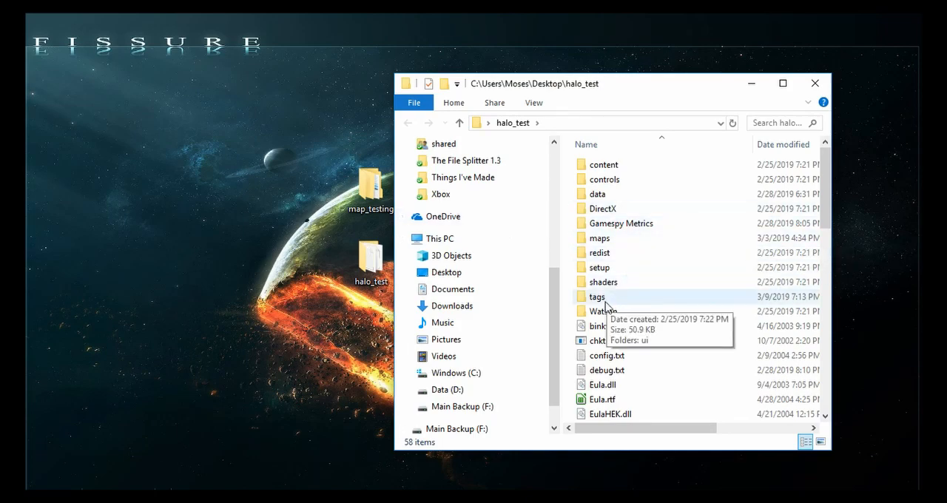
{"action": "double_click", "coordinate": [605, 300]}
{"action": "left_click", "coordinate": [604, 167]}
{"action": "double_click", "coordinate": [605, 165]}
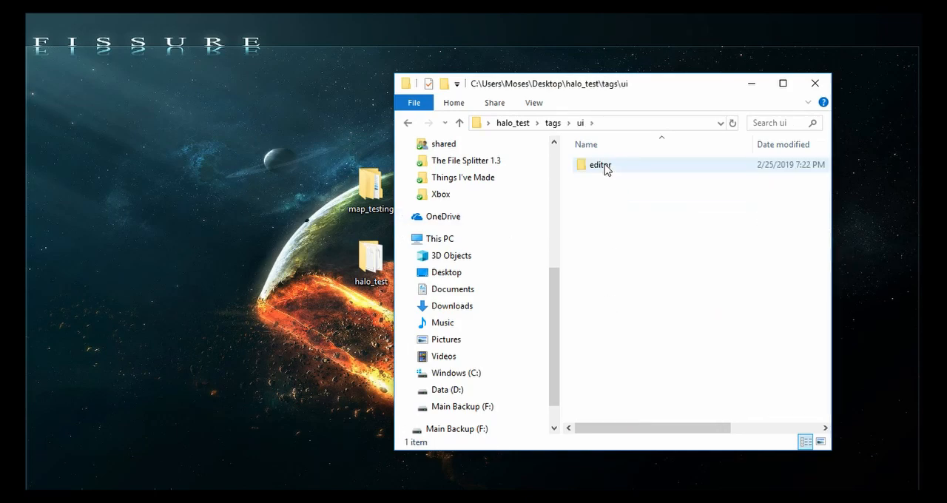
{"action": "double_click", "coordinate": [604, 166]}
{"action": "left_click", "coordinate": [604, 166]}
{"action": "double_click", "coordinate": [604, 165]}
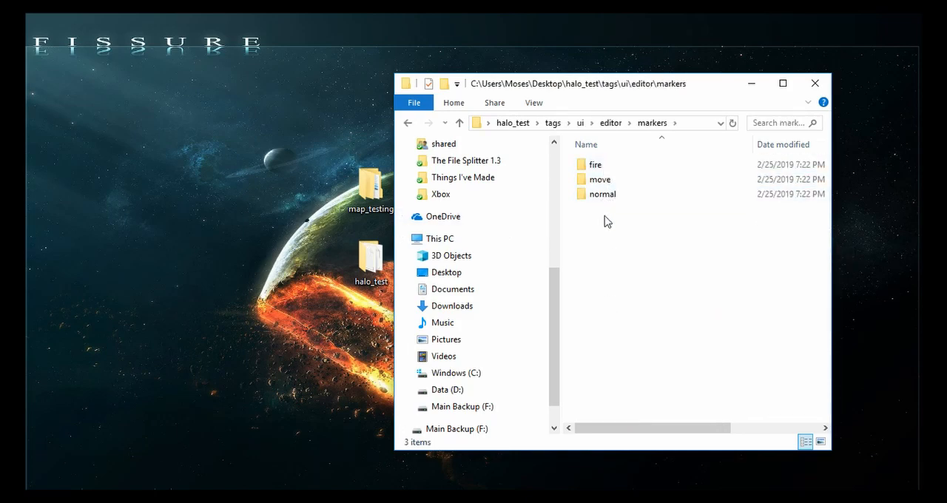
{"action": "key", "text": "BackSpace"}
{"action": "key", "text": "BackSpace"}
{"action": "key", "text": "BackSpace"}
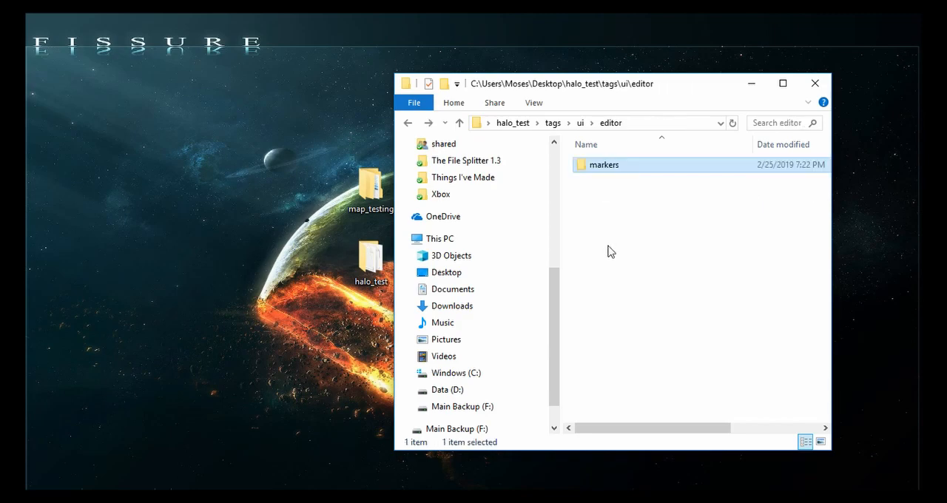
{"action": "key", "text": "BackSpace"}
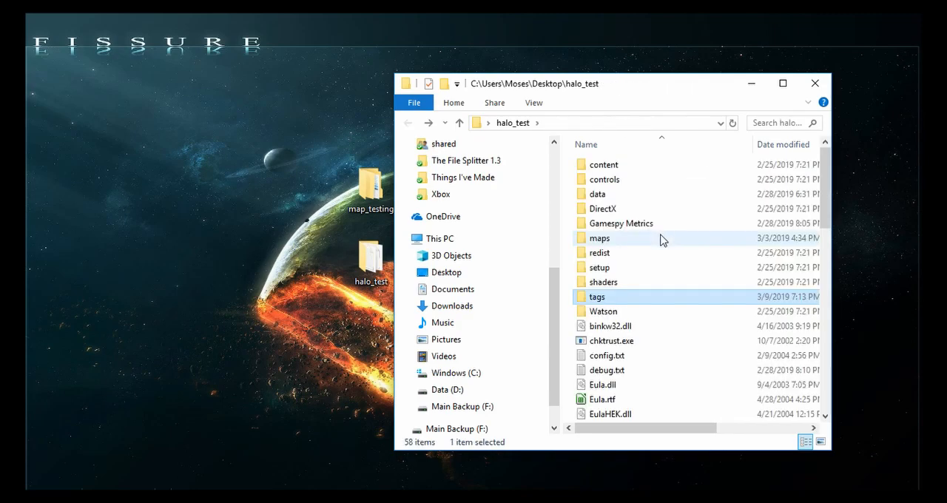
{"action": "left_click", "coordinate": [816, 83]}
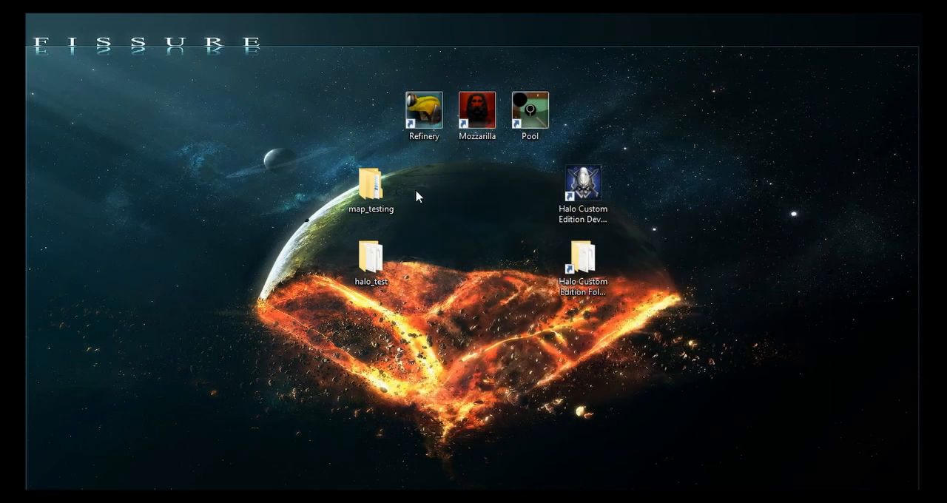
- Look up a10.map, bitmaps.map and sounds.map in the h1pc folder of map_testing, and close the folder window
{"action": "double_click", "coordinate": [371, 191]}
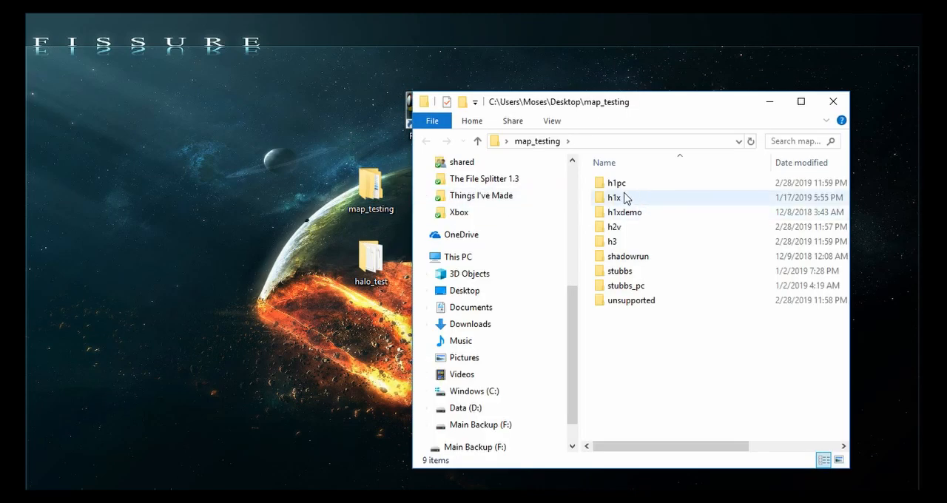
{"action": "double_click", "coordinate": [616, 184]}
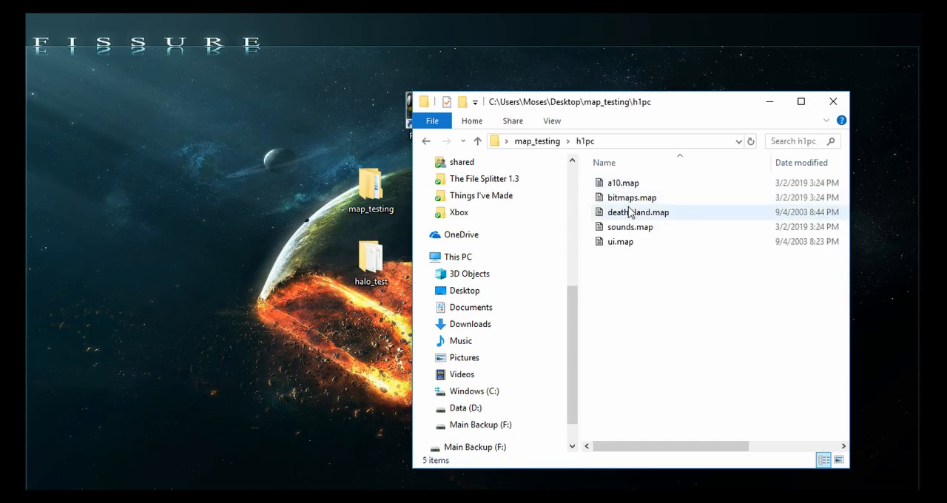
{"action": "left_click", "coordinate": [626, 183]}
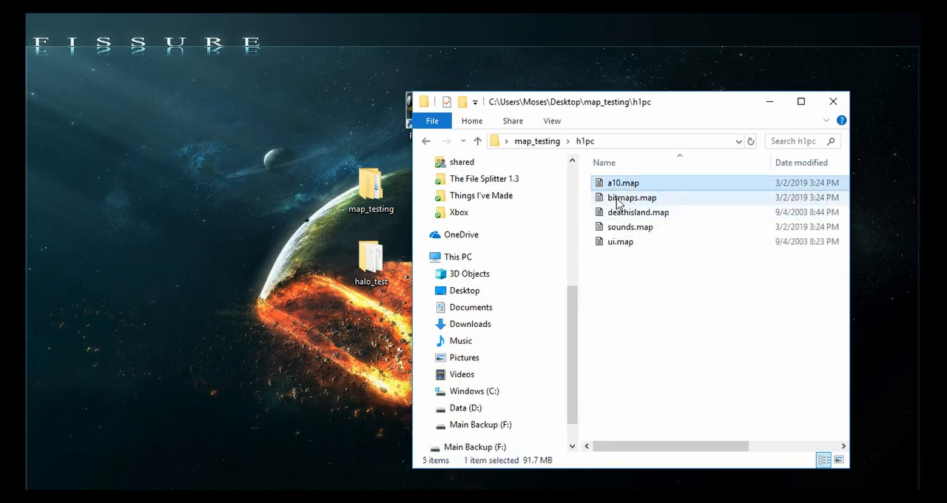
{"action": "left_click", "coordinate": [616, 198], "text": "ctrl"}
{"action": "left_click", "coordinate": [626, 227], "text": "ctrl"}
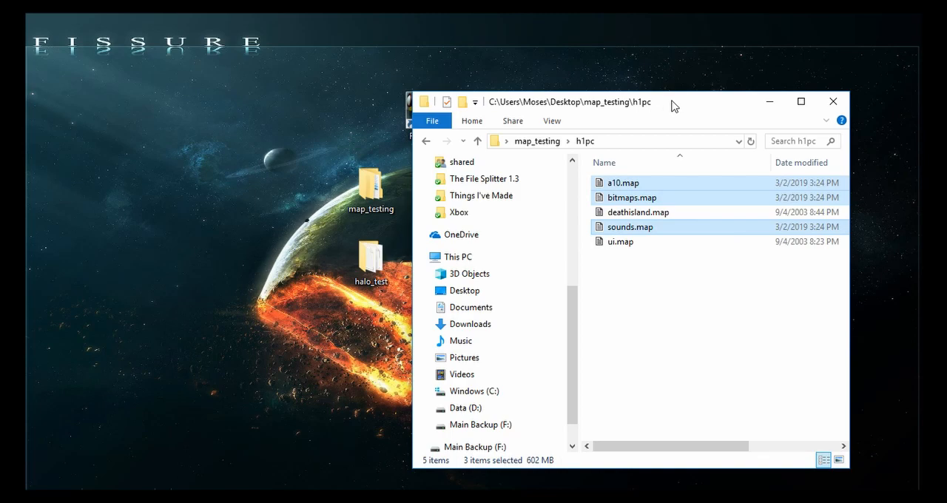
{"action": "left_click_drag", "start_coordinate": [673, 108], "coordinate": [743, 33]}
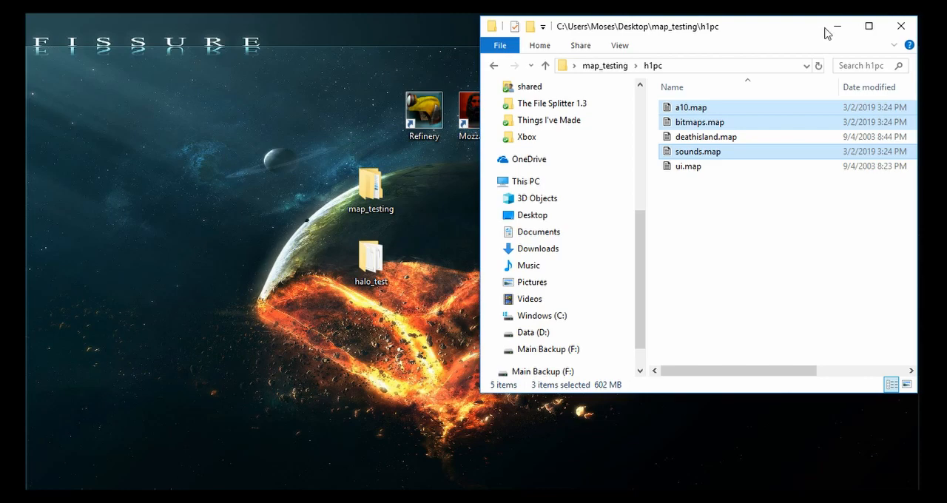
{"action": "left_click", "coordinate": [898, 28]}
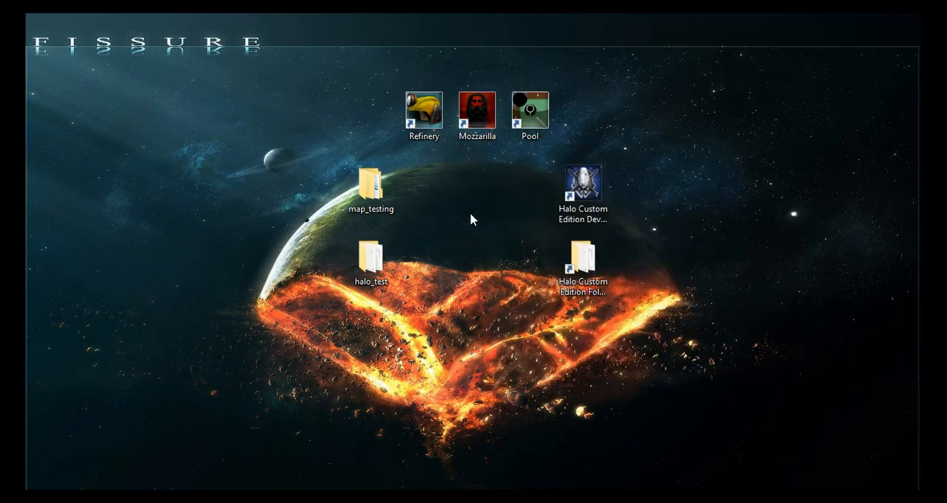
- Start Refinery and load a10.map from the h1pc folder inside map_testing on the Desktop
{"action": "double_click", "coordinate": [409, 101]}
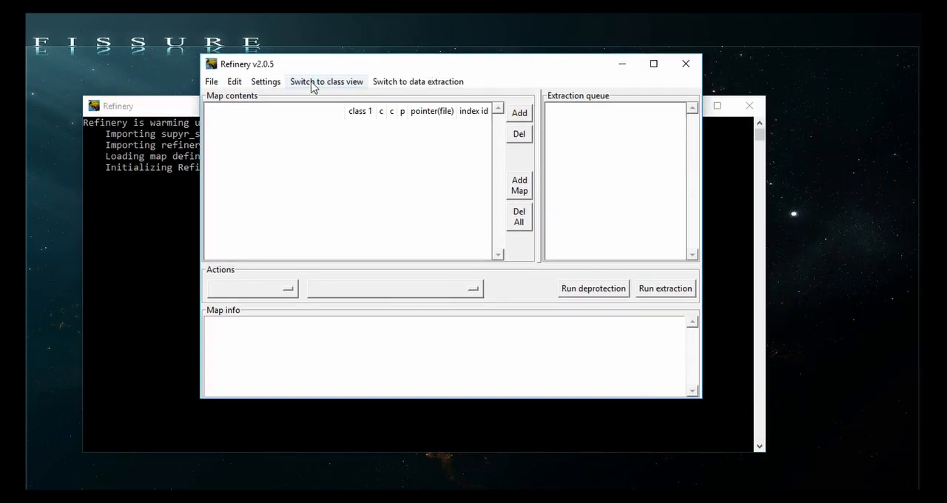
{"action": "left_click", "coordinate": [210, 81]}
{"action": "left_click", "coordinate": [214, 98]}
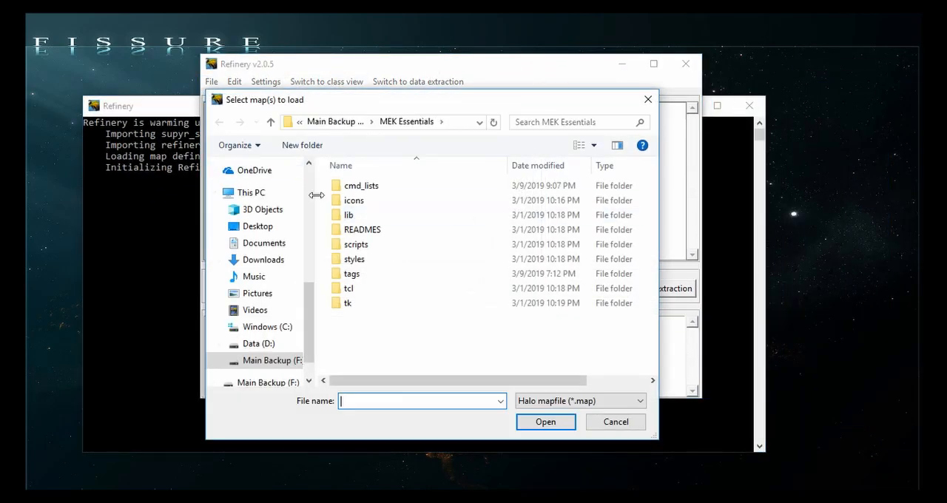
{"action": "left_click", "coordinate": [258, 227]}
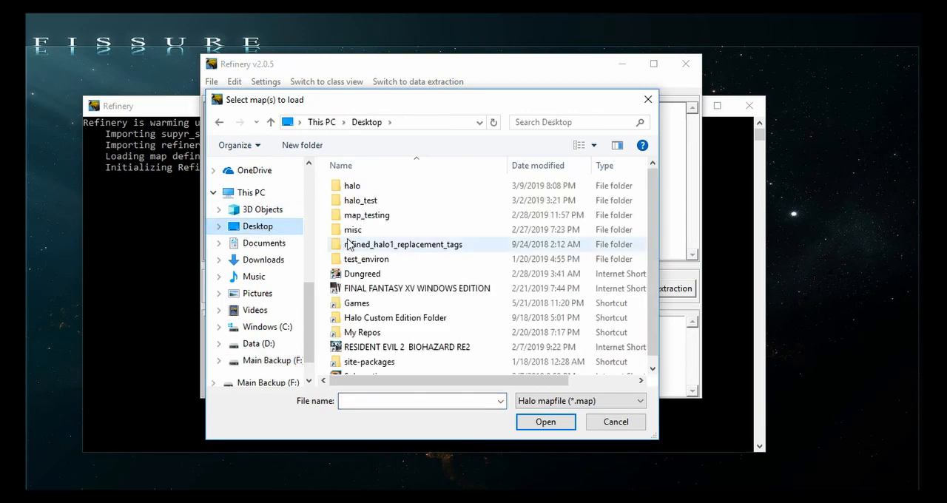
{"action": "double_click", "coordinate": [363, 215]}
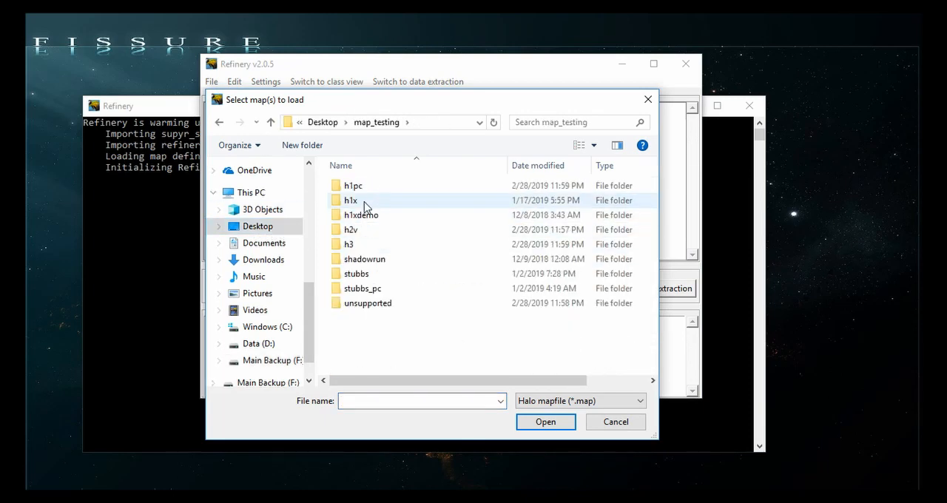
{"action": "double_click", "coordinate": [362, 187]}
{"action": "double_click", "coordinate": [362, 190]}
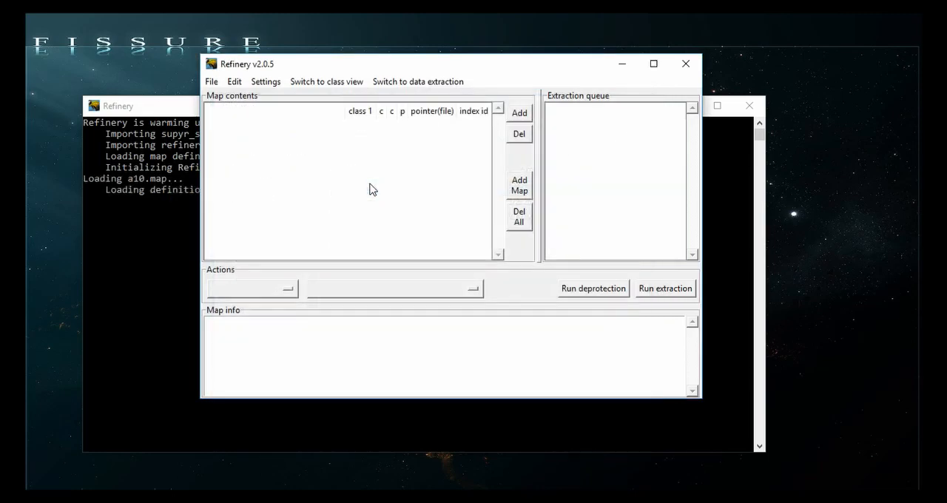
{"action": "left_click", "coordinate": [161, 179]}
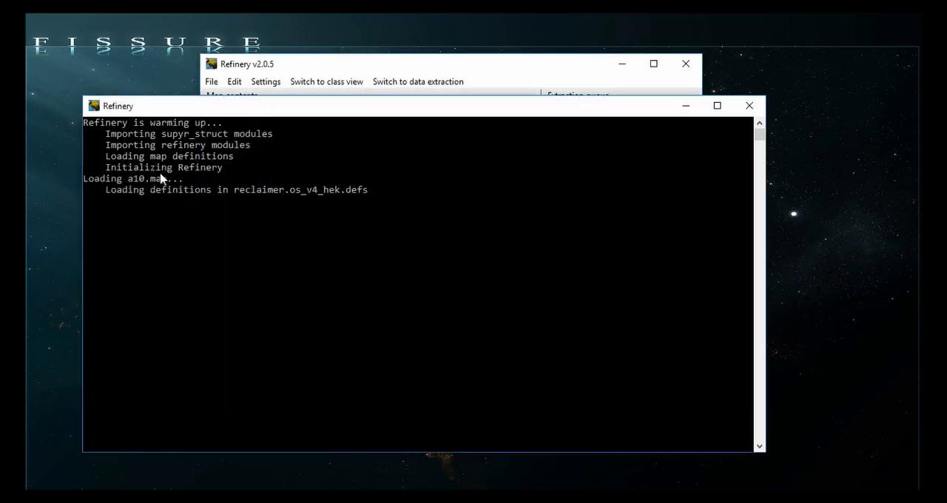
{"action": "left_click_drag", "start_coordinate": [395, 111], "coordinate": [395, 138]}
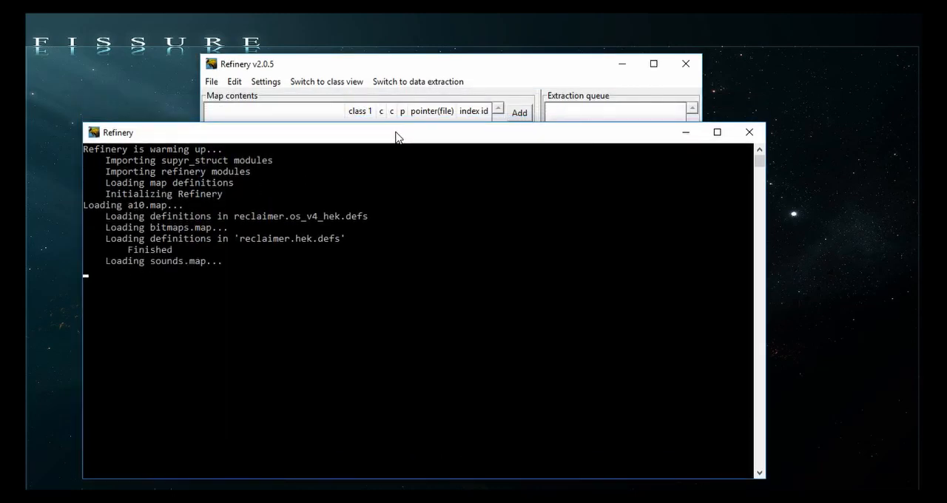
{"action": "left_click", "coordinate": [528, 70]}
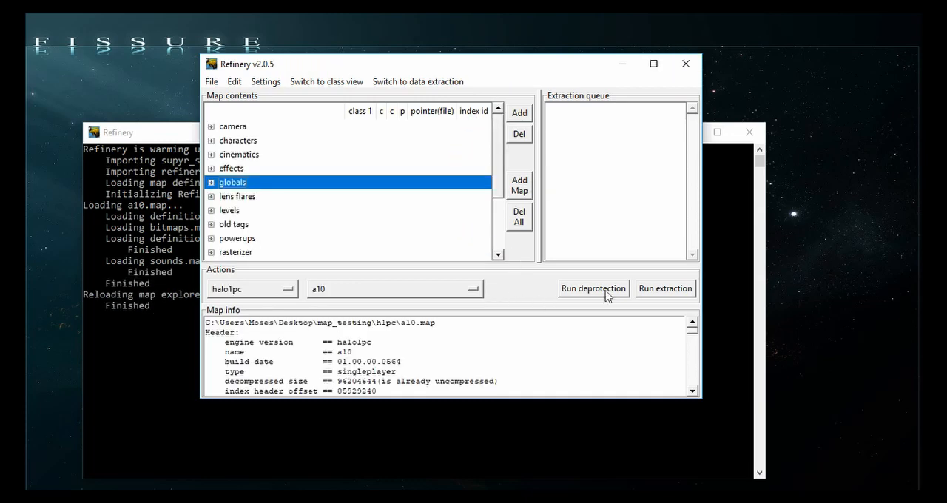
- Extract the whole a10 map to the halo_test\tags folder on the Desktop with tags list logging disabled, and close Refinery
{"action": "left_click", "coordinate": [665, 289]}
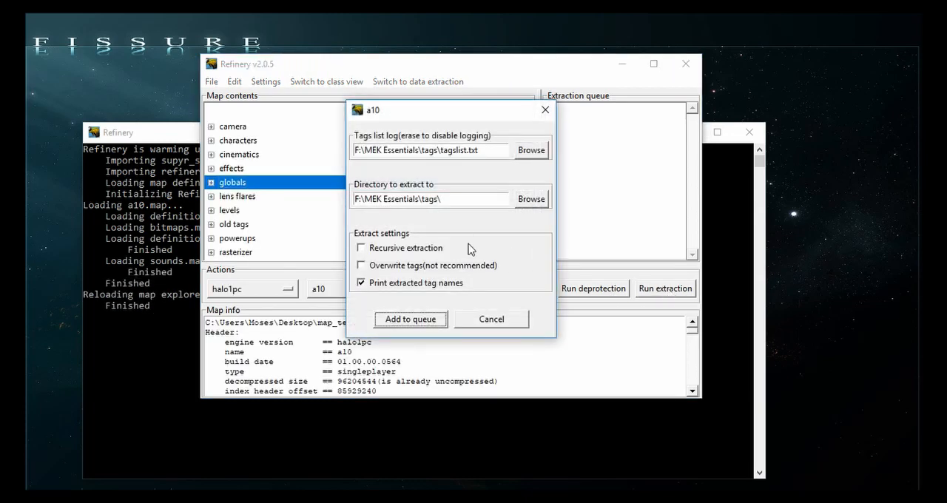
{"action": "key", "text": "BackSpace"}
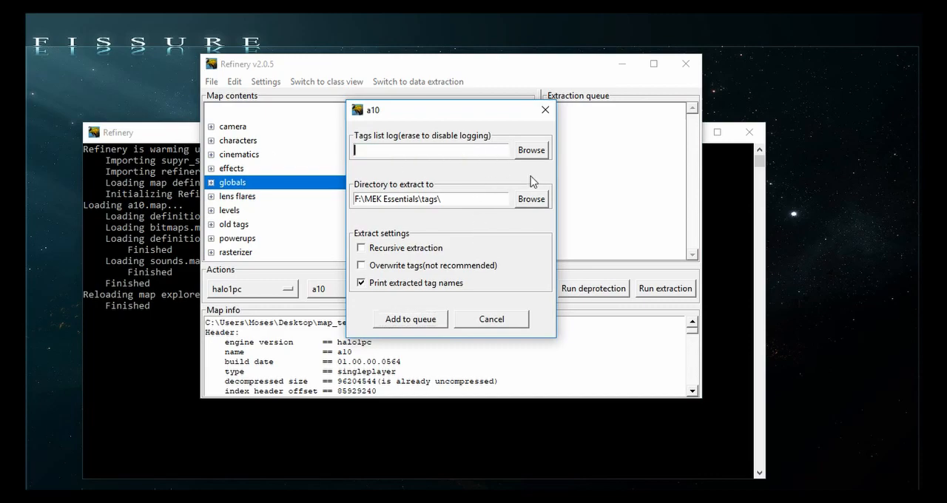
{"action": "left_click", "coordinate": [531, 199]}
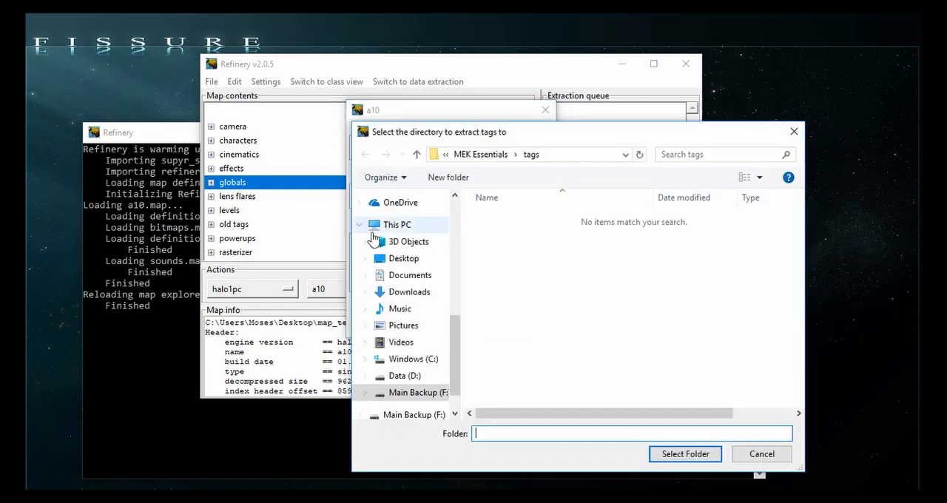
{"action": "left_click", "coordinate": [392, 316]}
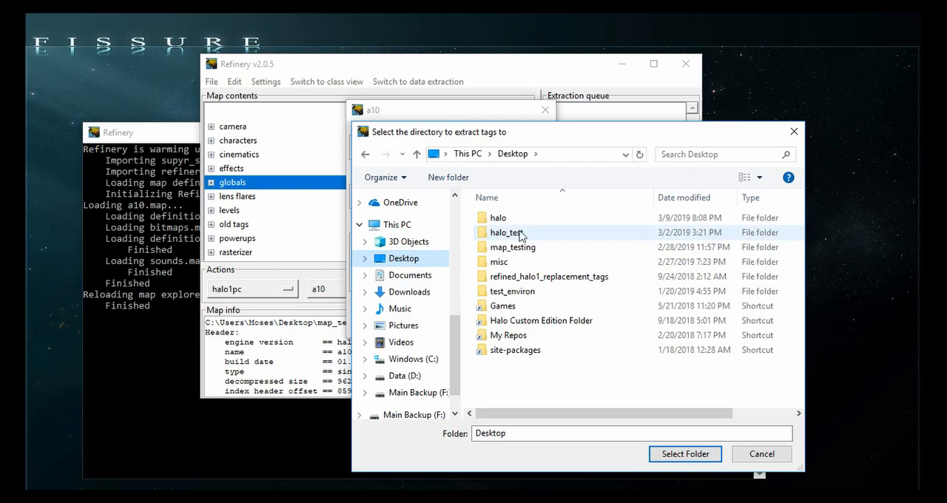
{"action": "double_click", "coordinate": [522, 234]}
{"action": "double_click", "coordinate": [508, 350]}
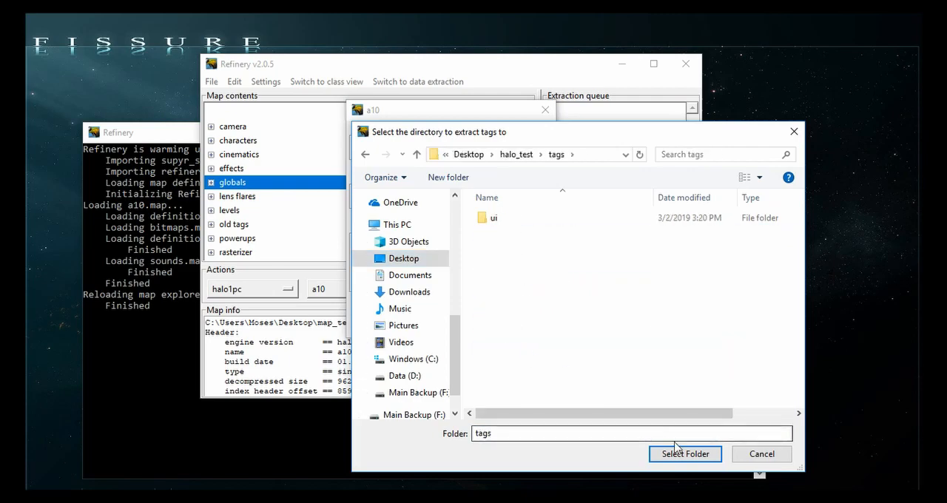
{"action": "left_click", "coordinate": [670, 453]}
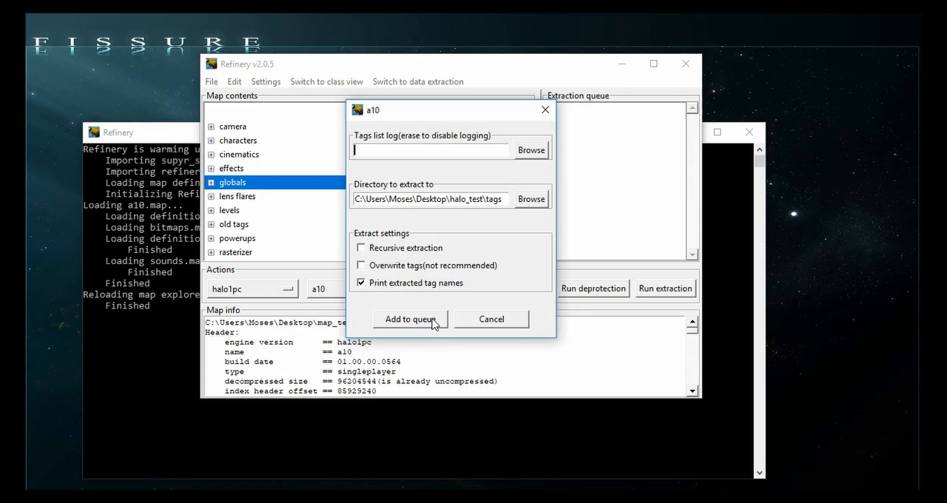
{"action": "left_click", "coordinate": [433, 320]}
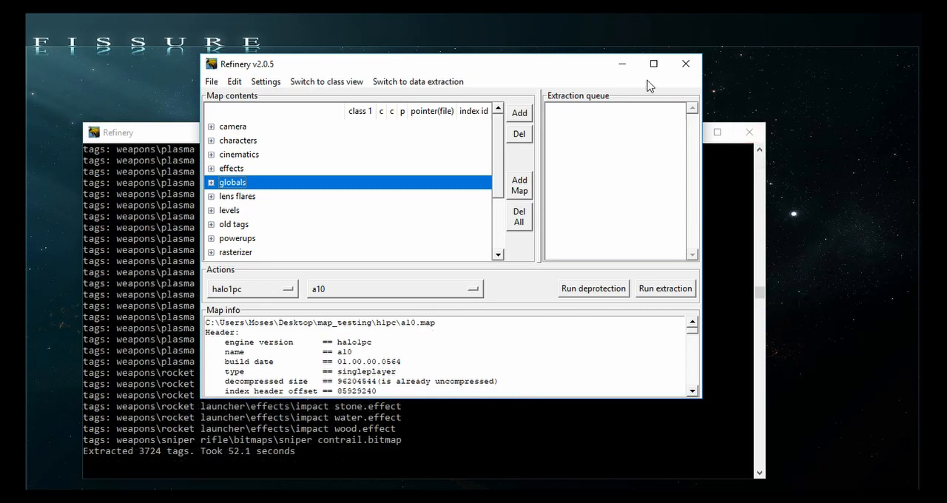
{"action": "left_click", "coordinate": [747, 132]}
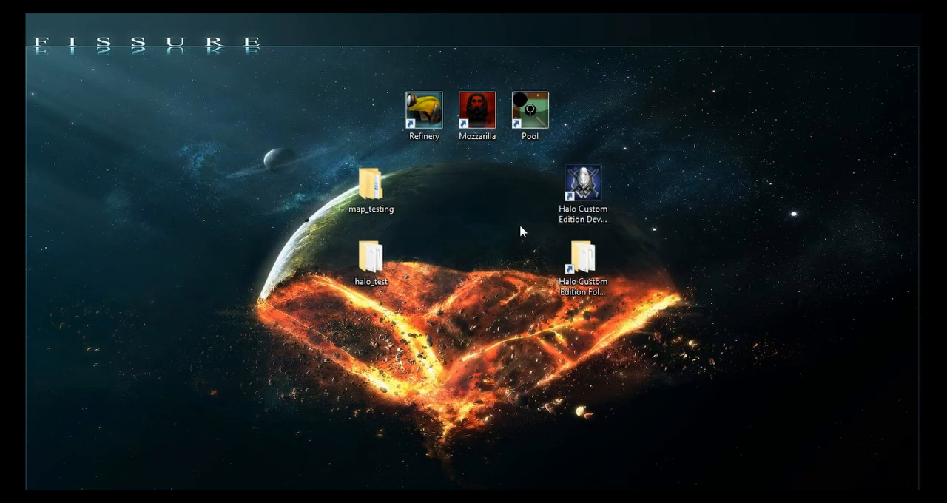
- Start Mozzarilla and arrange its window, widening the directory pane and making the window shorter and wider
{"action": "double_click", "coordinate": [489, 127]}
{"action": "left_click_drag", "start_coordinate": [883, 25], "coordinate": [214, 78]}
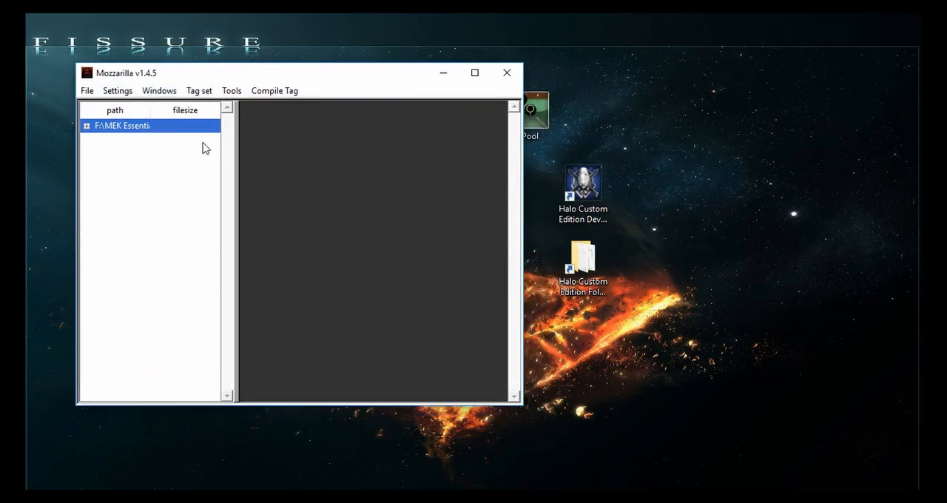
{"action": "left_click_drag", "start_coordinate": [233, 148], "coordinate": [291, 150]}
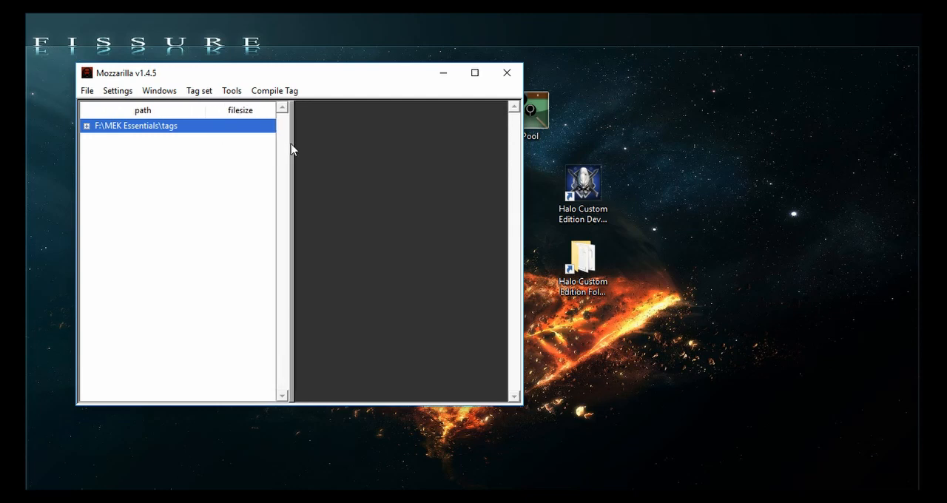
{"action": "left_click_drag", "start_coordinate": [292, 199], "coordinate": [316, 198]}
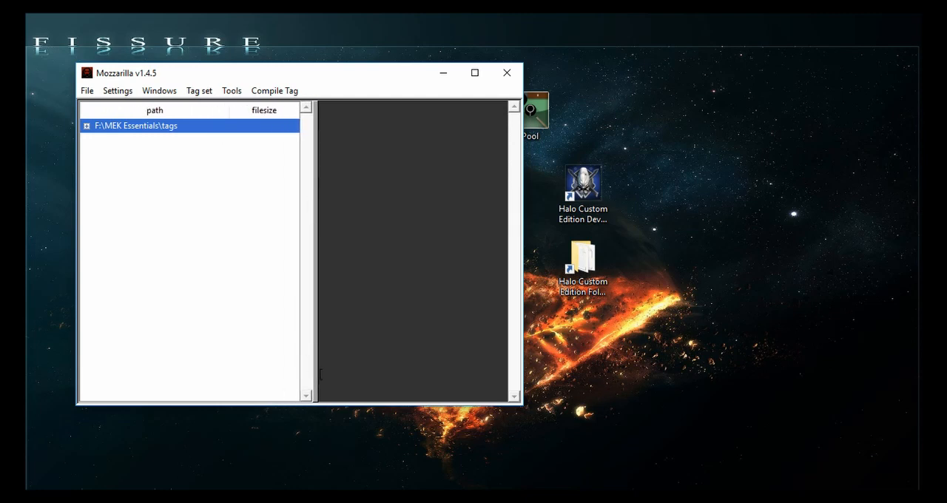
{"action": "left_click_drag", "start_coordinate": [303, 408], "coordinate": [303, 316]}
{"action": "left_click_drag", "start_coordinate": [525, 199], "coordinate": [562, 188]}
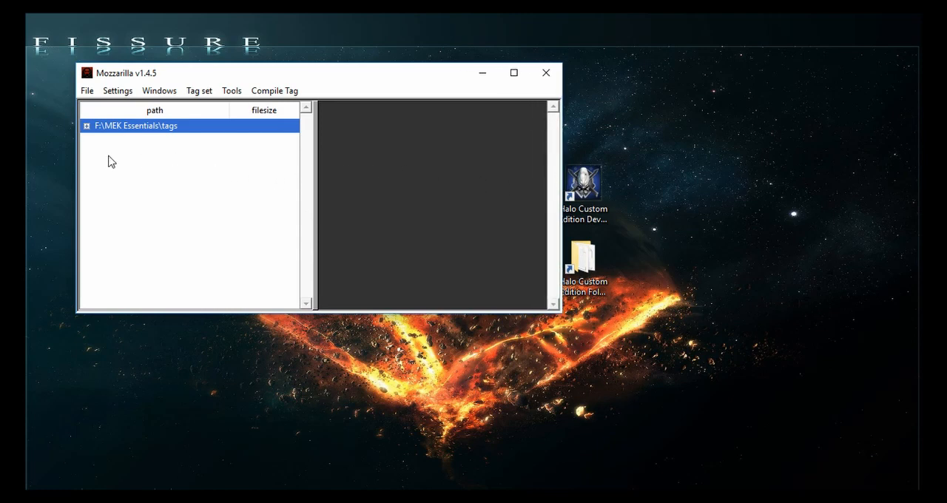
- Add the halo_test\tags folder on the Desktop as a tags directory, after expanding the existing MEK Essentials\tags directory
{"action": "left_click", "coordinate": [86, 126]}
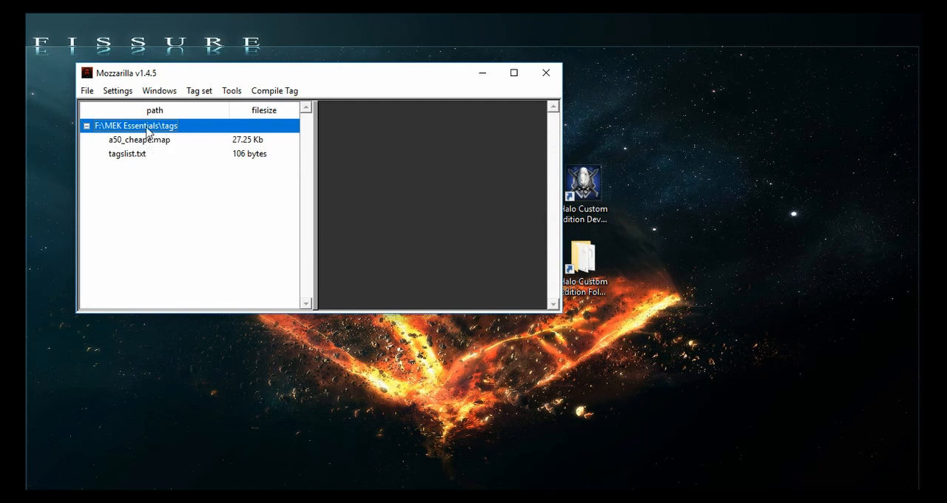
{"action": "left_click", "coordinate": [118, 91]}
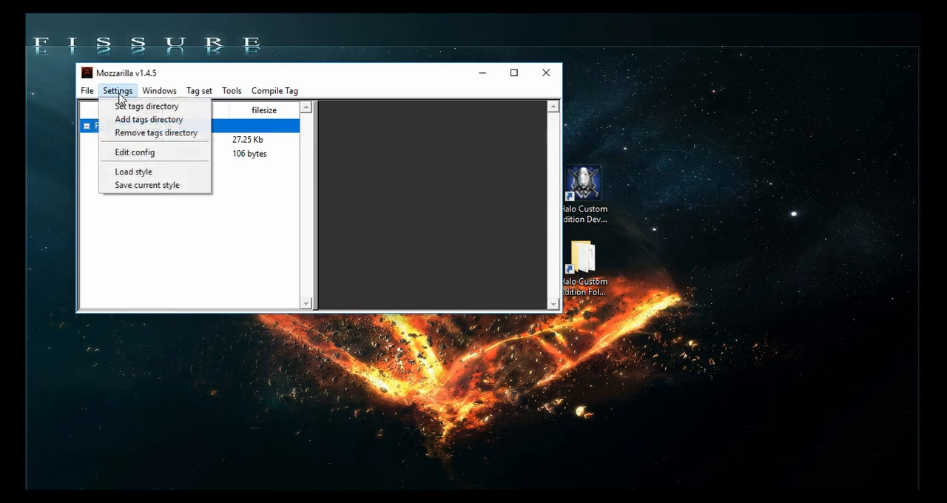
{"action": "left_click", "coordinate": [139, 121]}
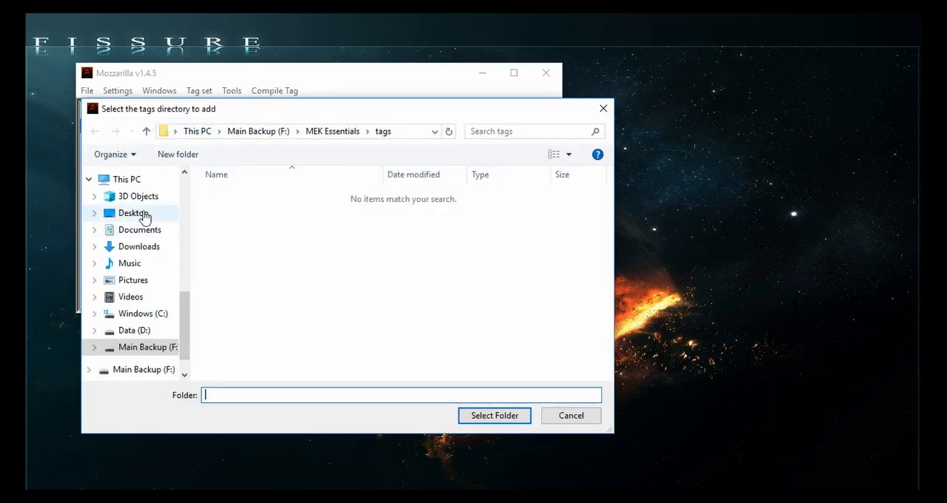
{"action": "left_click", "coordinate": [129, 213]}
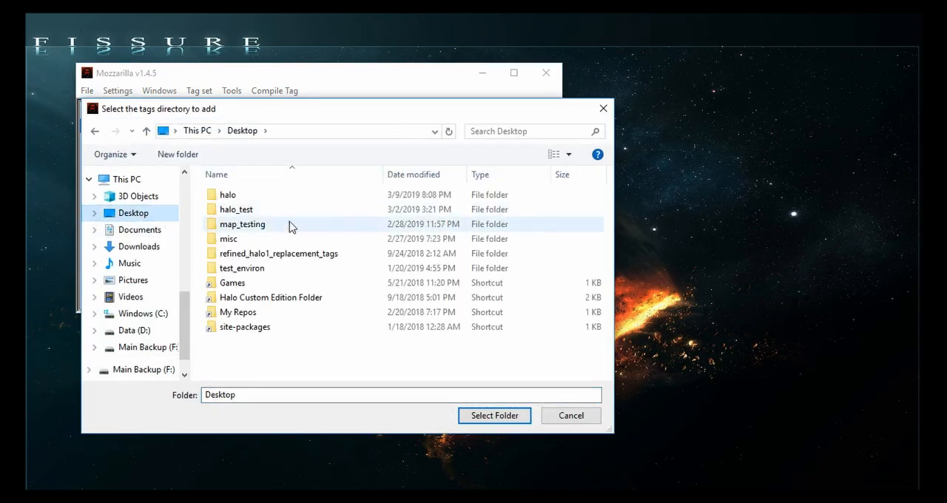
{"action": "double_click", "coordinate": [264, 211]}
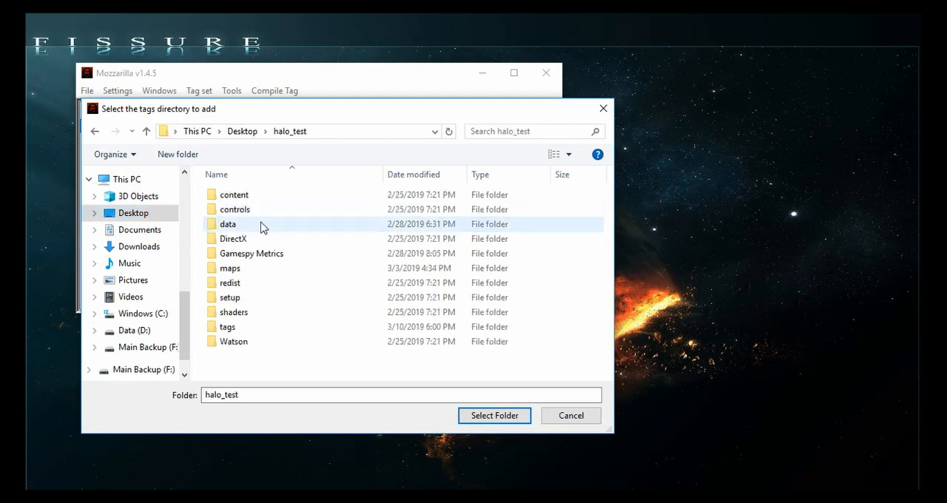
{"action": "double_click", "coordinate": [235, 328]}
{"action": "left_click", "coordinate": [494, 415]}
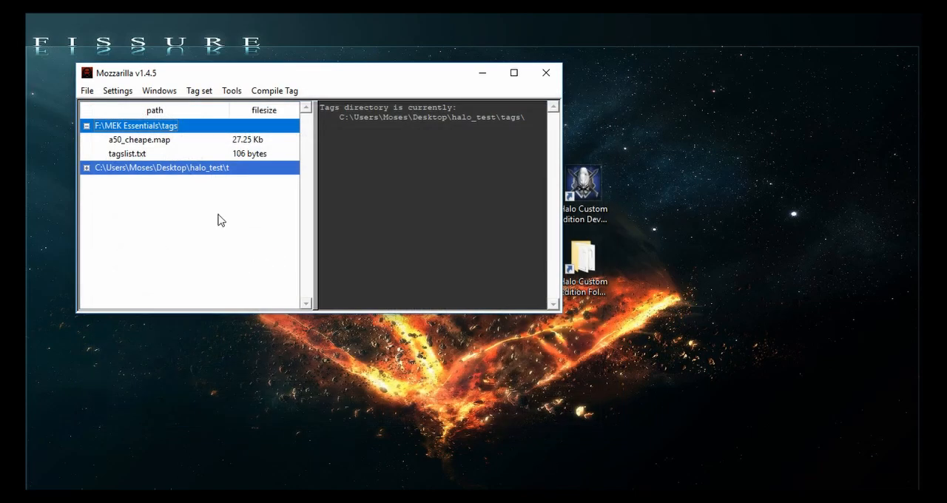
- Expand the halo_test\tags directory and widen the directory pane until its full path fits
{"action": "left_click", "coordinate": [87, 168]}
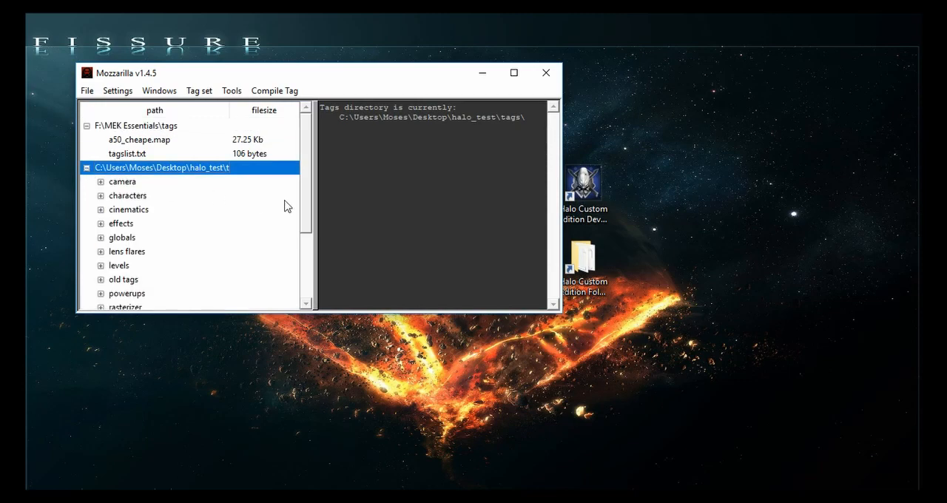
{"action": "left_click_drag", "start_coordinate": [313, 197], "coordinate": [372, 197]}
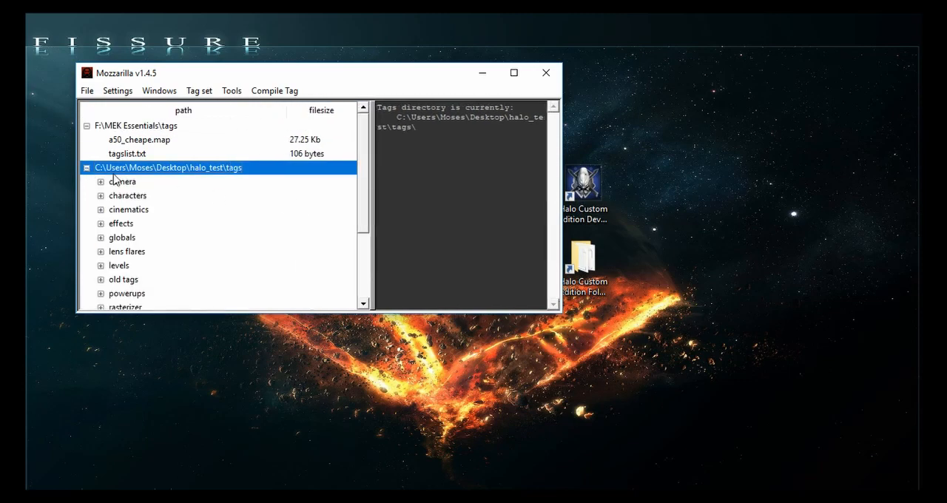
{"action": "left_click", "coordinate": [88, 168]}
{"action": "left_click", "coordinate": [87, 168]}
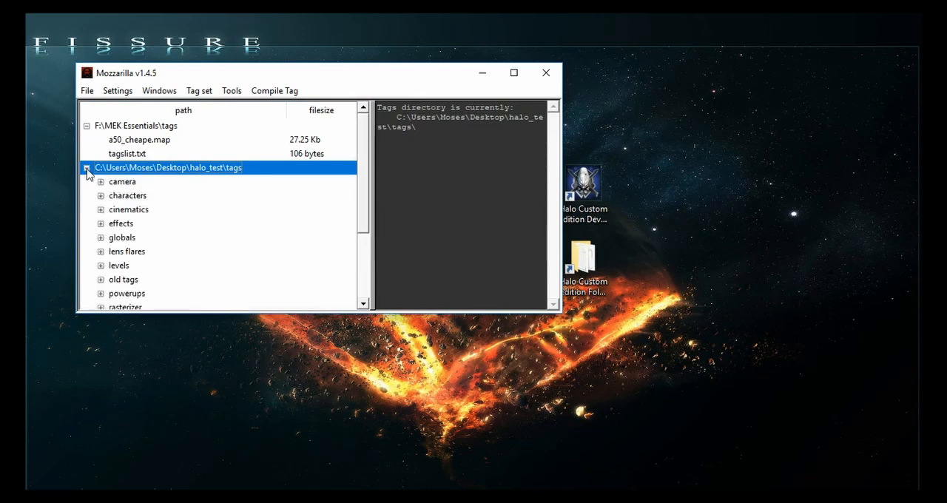
- Remove the F:\MEK Essentials\tags directory and select the halo_test\tags directory
{"action": "left_click", "coordinate": [132, 141], "text": "ctrl"}
{"action": "double_click", "coordinate": [133, 127]}
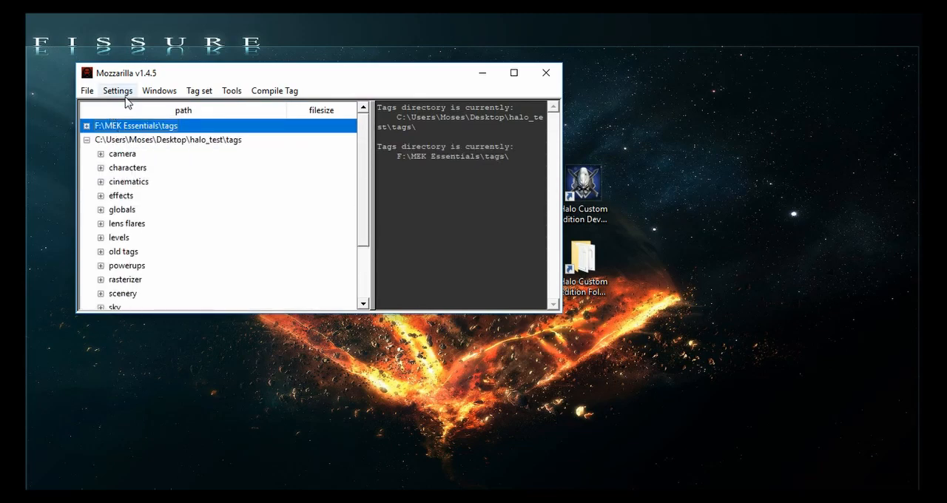
{"action": "left_click", "coordinate": [127, 94]}
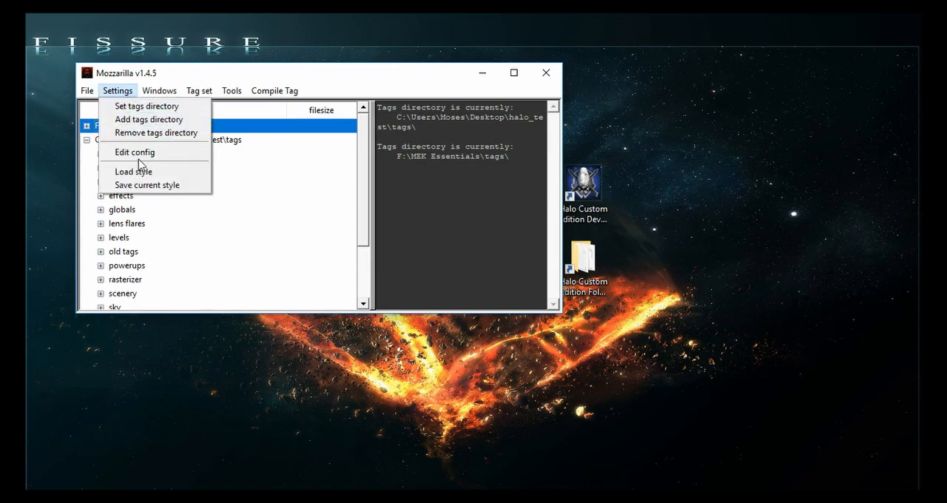
{"action": "left_click", "coordinate": [153, 134]}
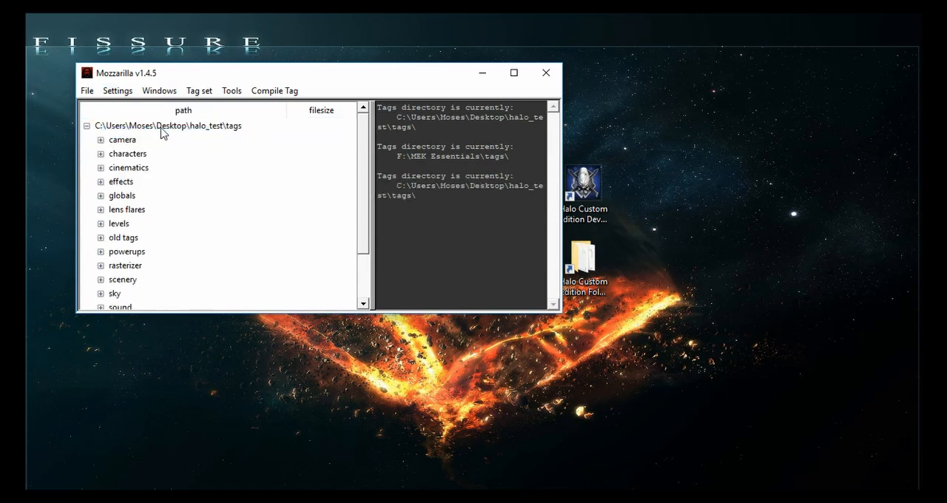
{"action": "left_click", "coordinate": [161, 127]}
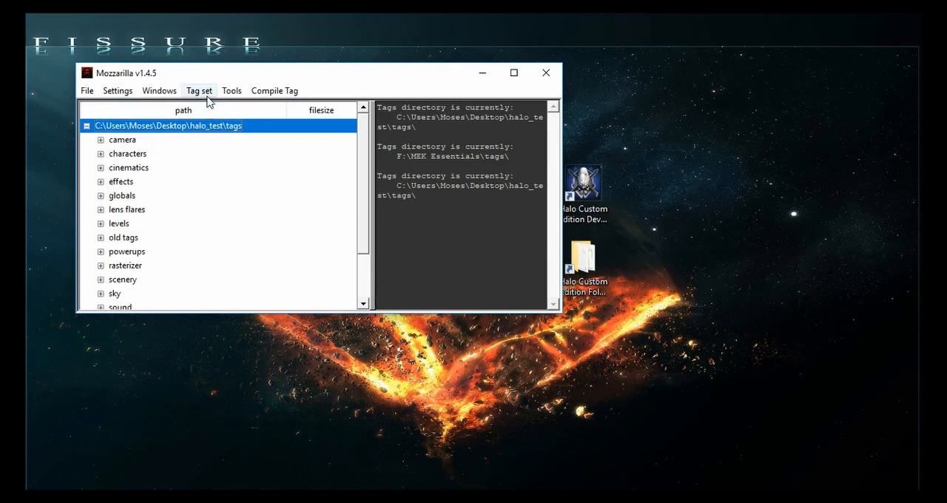
- Widen the Mozzarilla window and check which tag set is active, keeping Halo 1
{"action": "left_click_drag", "start_coordinate": [563, 122], "coordinate": [620, 122]}
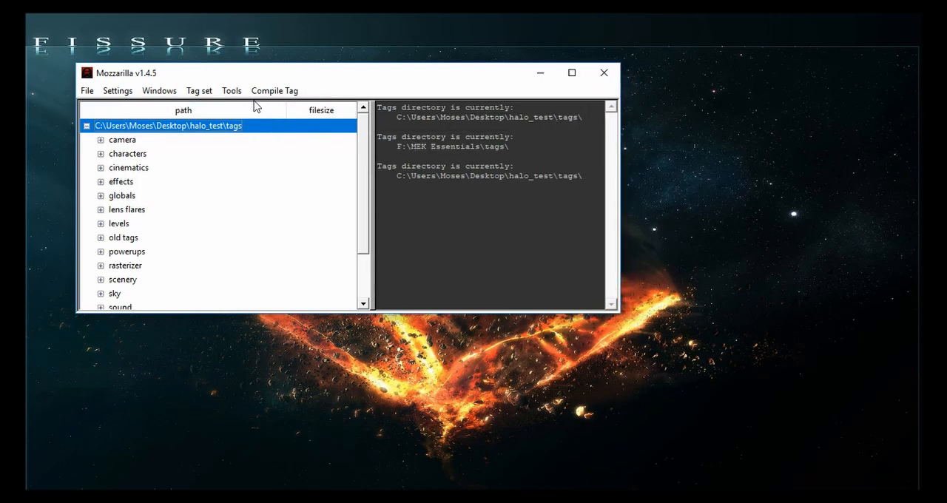
{"action": "left_click", "coordinate": [232, 91]}
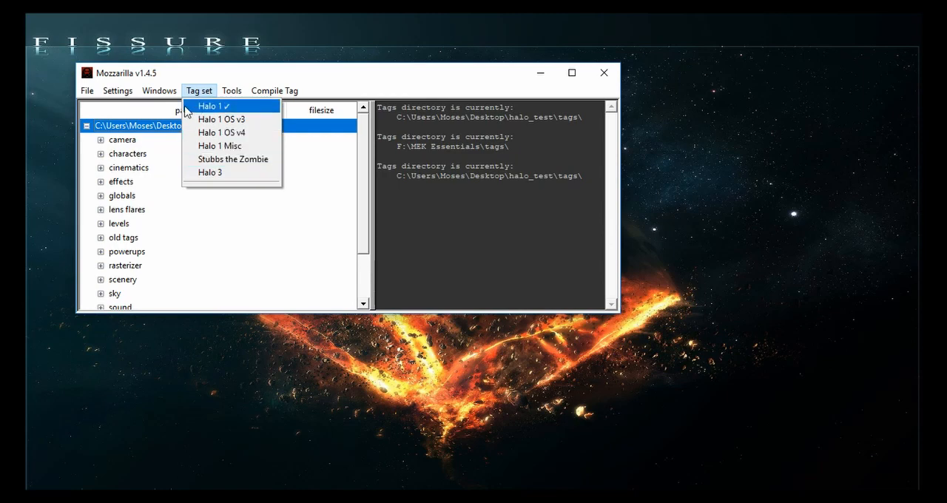
{"action": "left_click", "coordinate": [207, 79]}
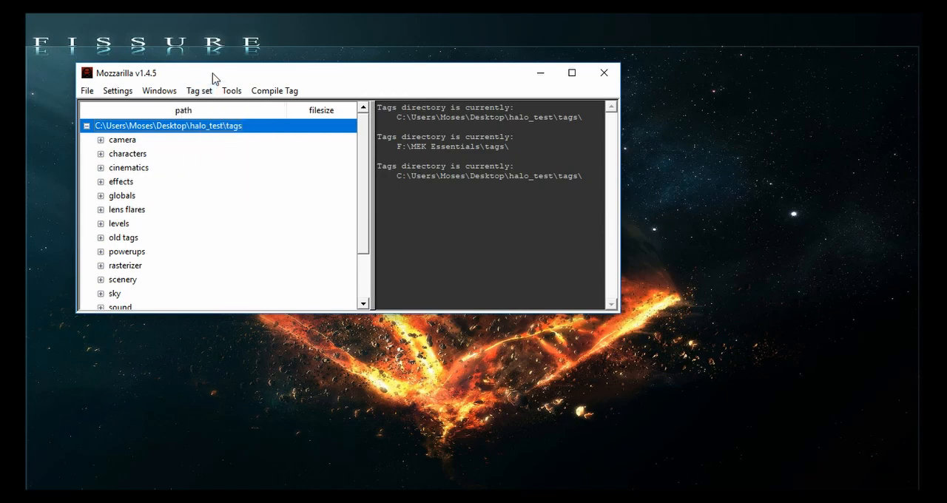
- Check the available style files without loading one, and view the Mozzarilla configuration window before closing it
{"action": "left_click", "coordinate": [119, 90]}
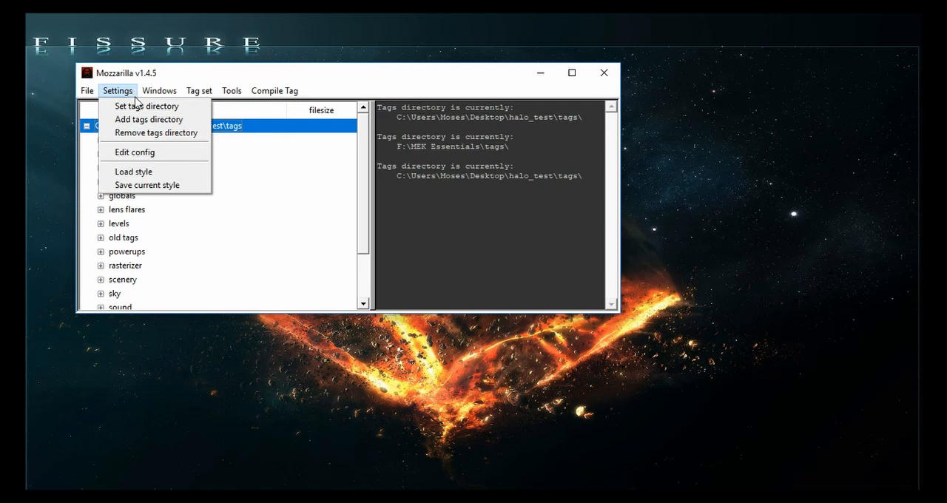
{"action": "left_click", "coordinate": [158, 178]}
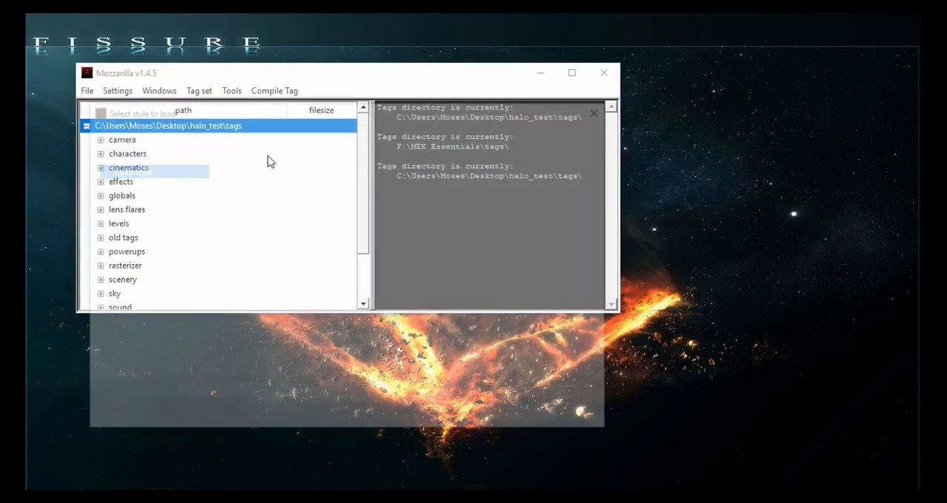
{"action": "left_click", "coordinate": [603, 108]}
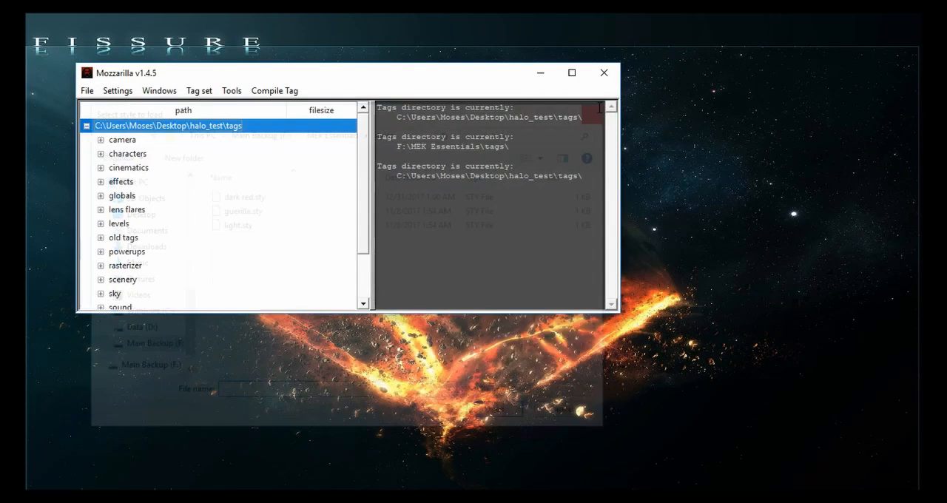
{"action": "left_click_drag", "start_coordinate": [350, 118], "coordinate": [601, 93]}
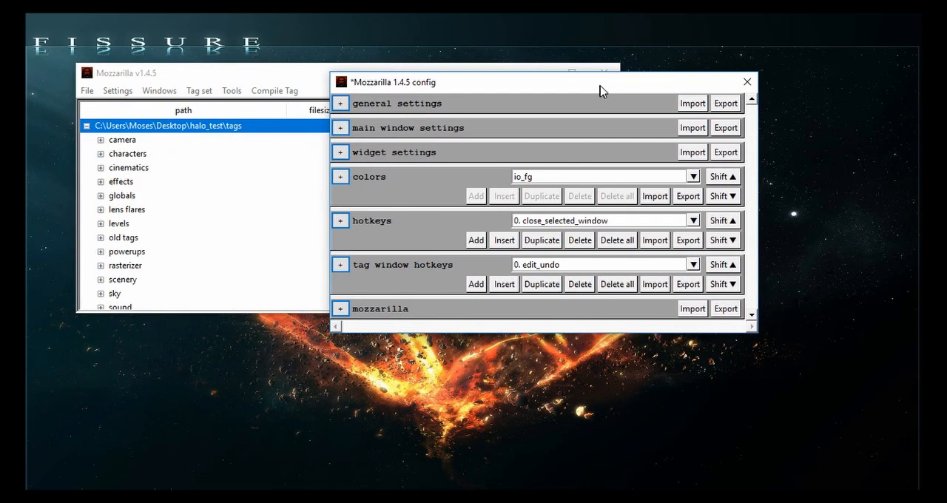
{"action": "left_click", "coordinate": [747, 82]}
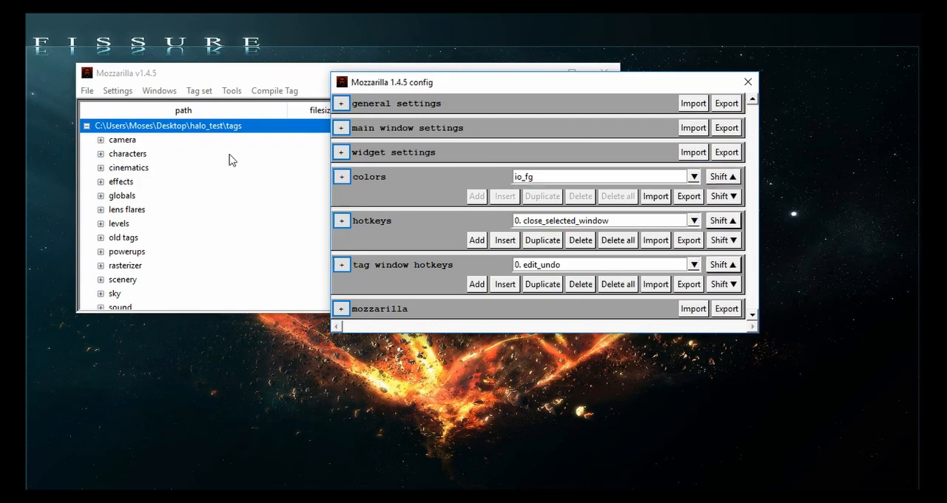
- Load the dark red.sty style and move the configuration window to view the new colors
{"action": "left_click", "coordinate": [117, 90]}
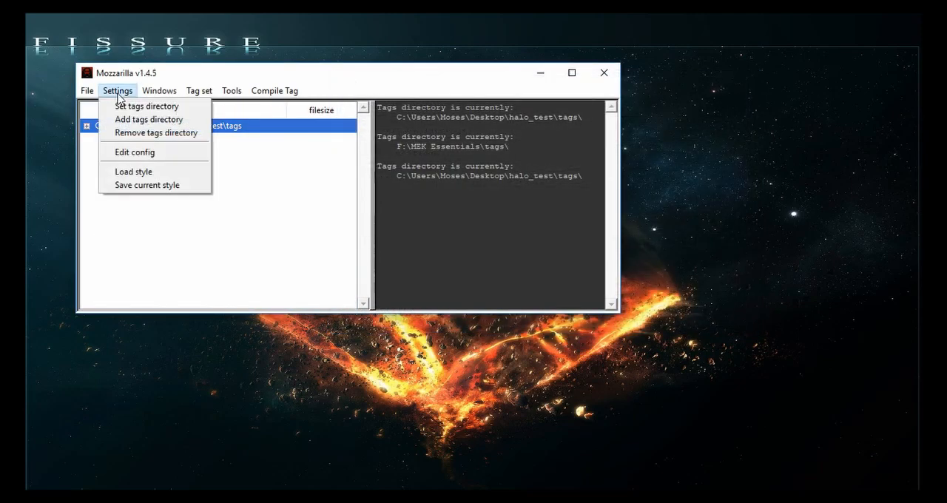
{"action": "left_click", "coordinate": [142, 172]}
{"action": "double_click", "coordinate": [249, 196]}
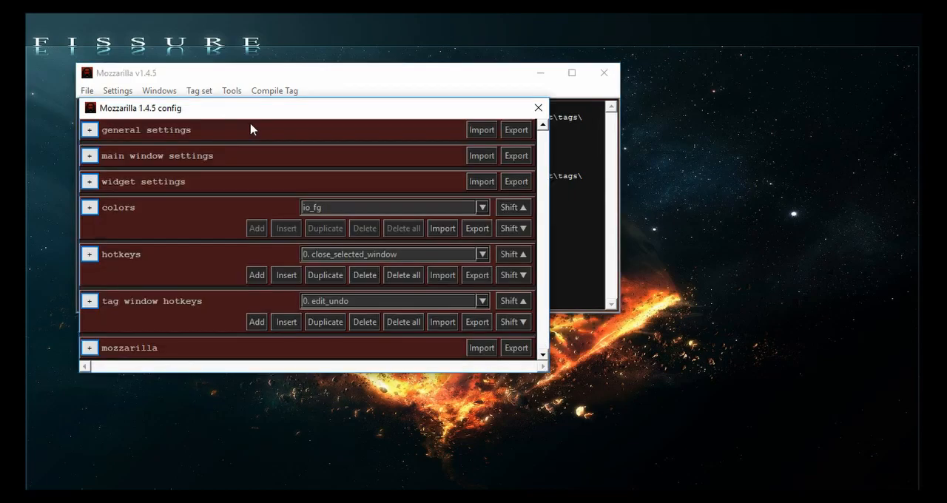
{"action": "left_click_drag", "start_coordinate": [211, 118], "coordinate": [382, 103]}
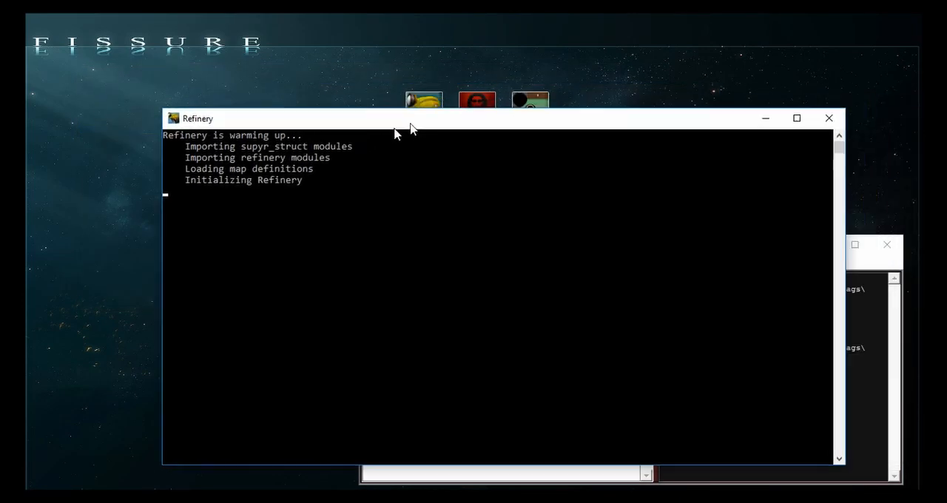
- Switch to Refinery, load a10.map from the h1pc folder inside map_testing on the Desktop, and reposition its window
{"action": "left_click_drag", "start_coordinate": [395, 126], "coordinate": [288, 81]}
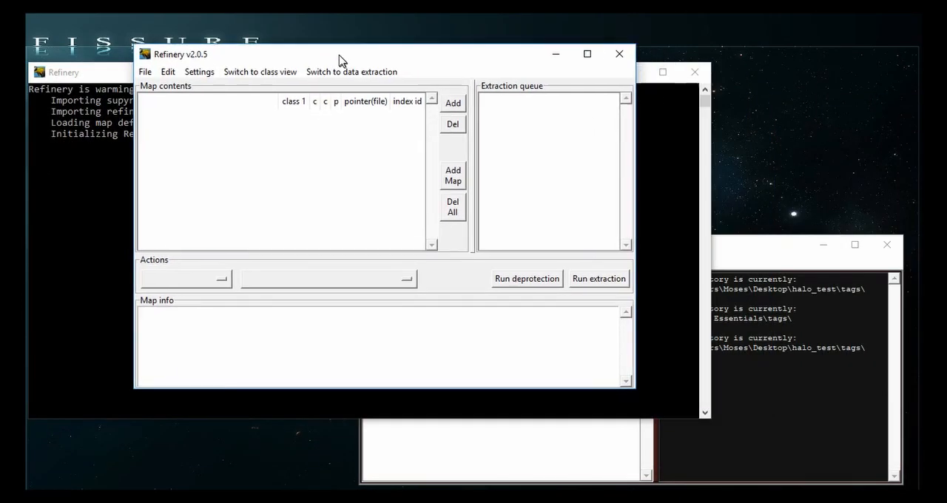
{"action": "left_click", "coordinate": [138, 65]}
{"action": "left_click", "coordinate": [157, 80]}
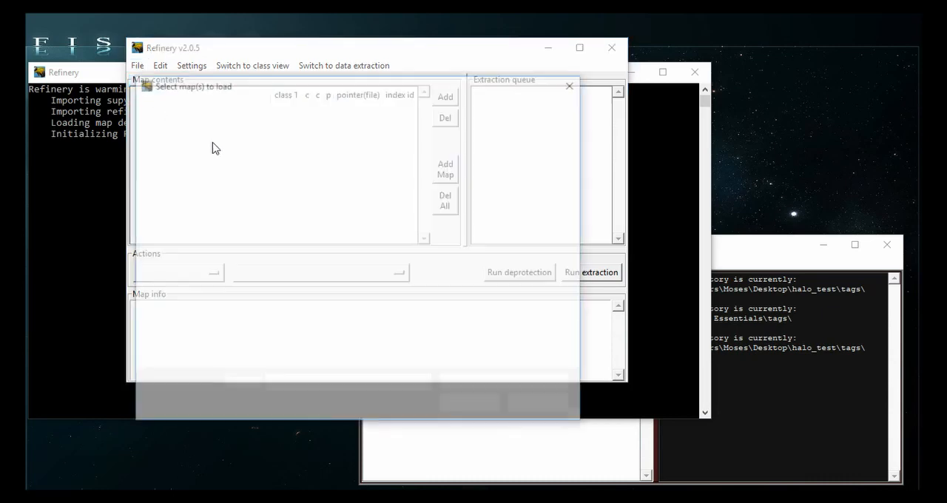
{"action": "left_click", "coordinate": [185, 211]}
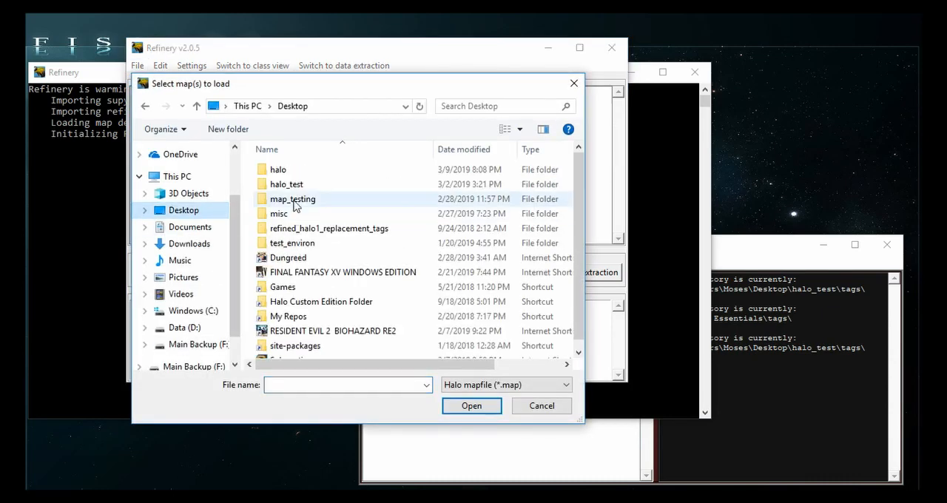
{"action": "double_click", "coordinate": [292, 203]}
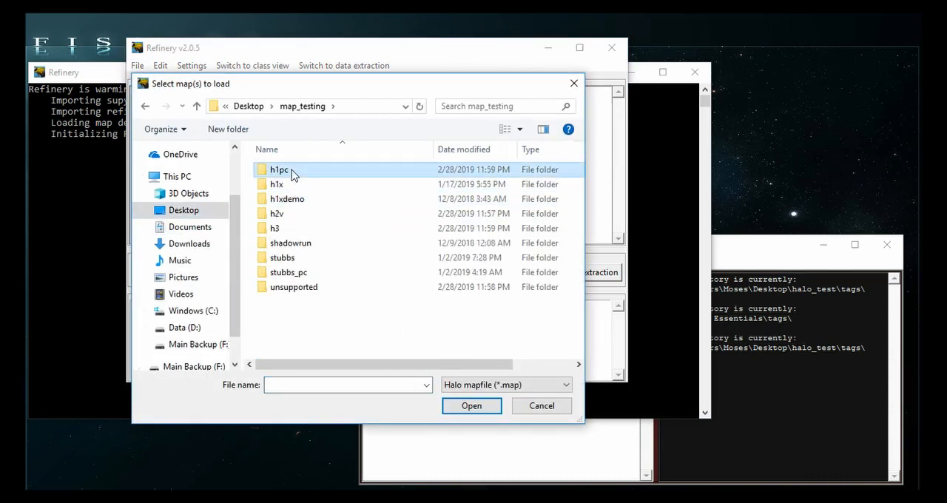
{"action": "double_click", "coordinate": [291, 172]}
{"action": "double_click", "coordinate": [290, 171]}
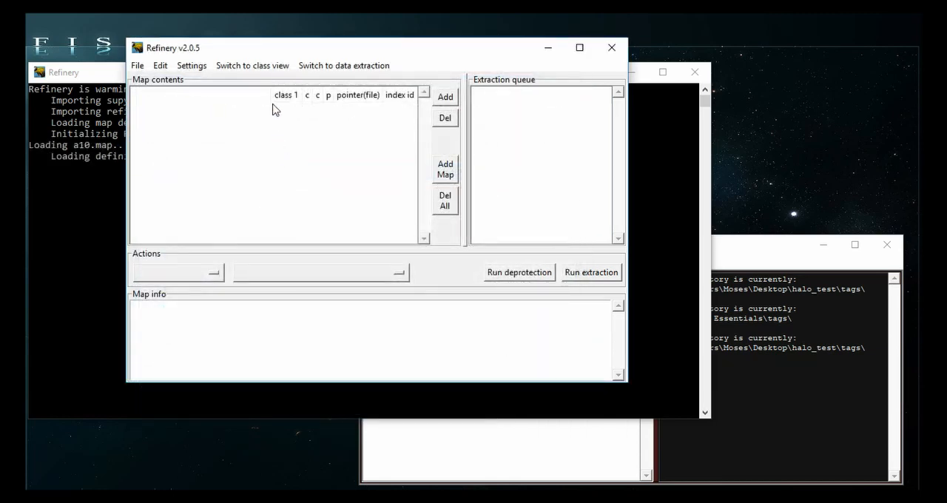
{"action": "left_click", "coordinate": [108, 126]}
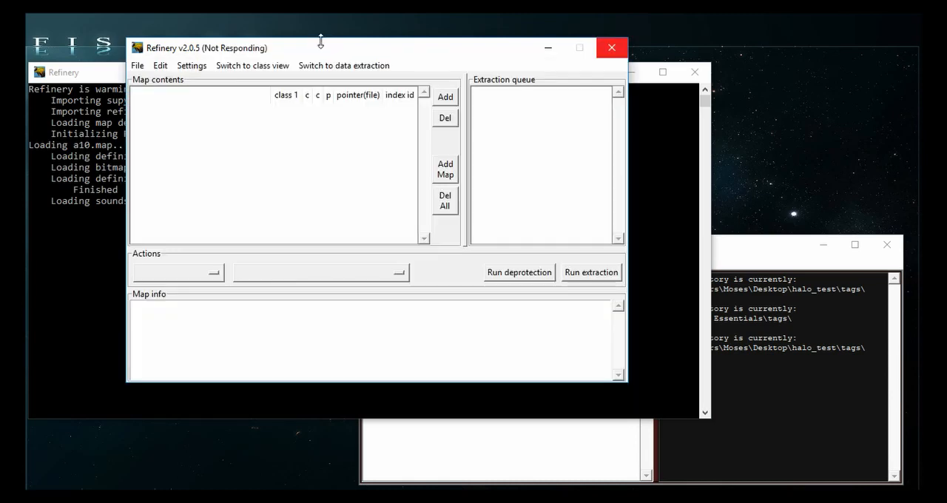
{"action": "left_click_drag", "start_coordinate": [320, 40], "coordinate": [434, 42]}
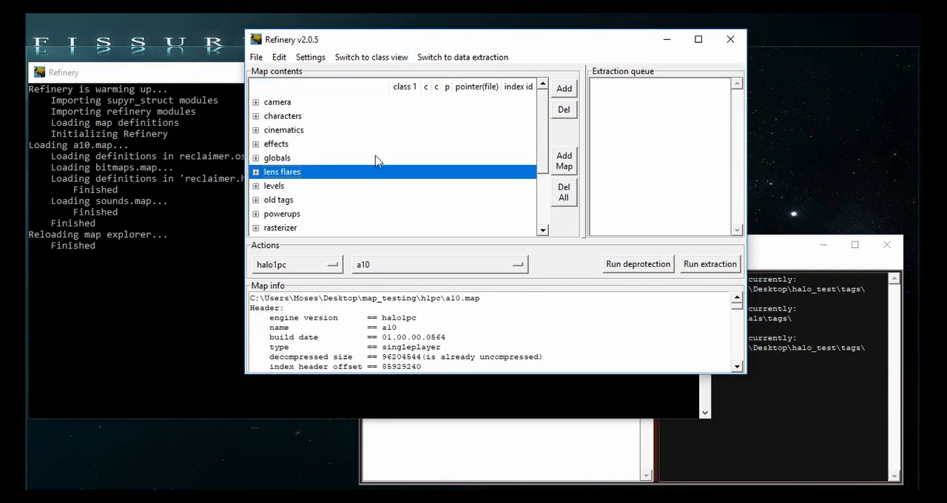
- Expand the assault rifle folder under weapons in the map contents and make the Refinery window taller to show its tags
{"action": "scroll", "coordinate": [375, 159], "scroll_direction": "down", "scroll_amount": 2}
{"action": "left_click", "coordinate": [256, 229]}
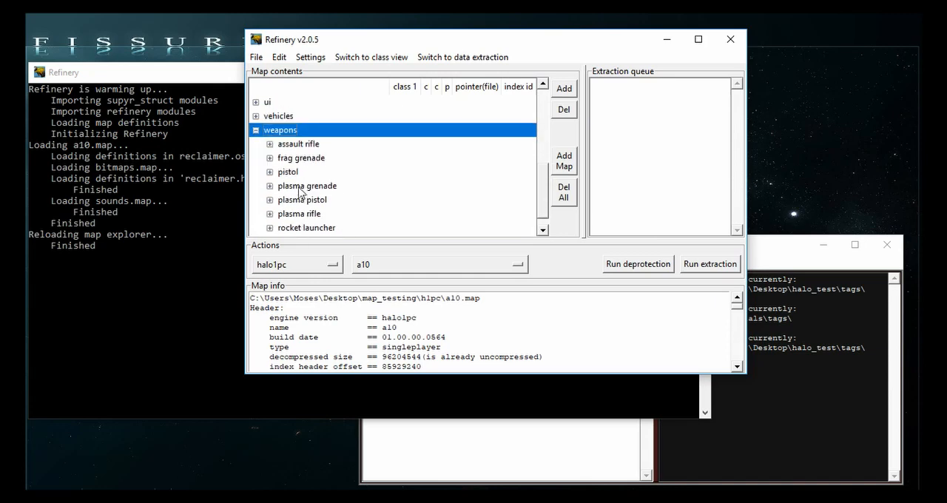
{"action": "left_click", "coordinate": [269, 143]}
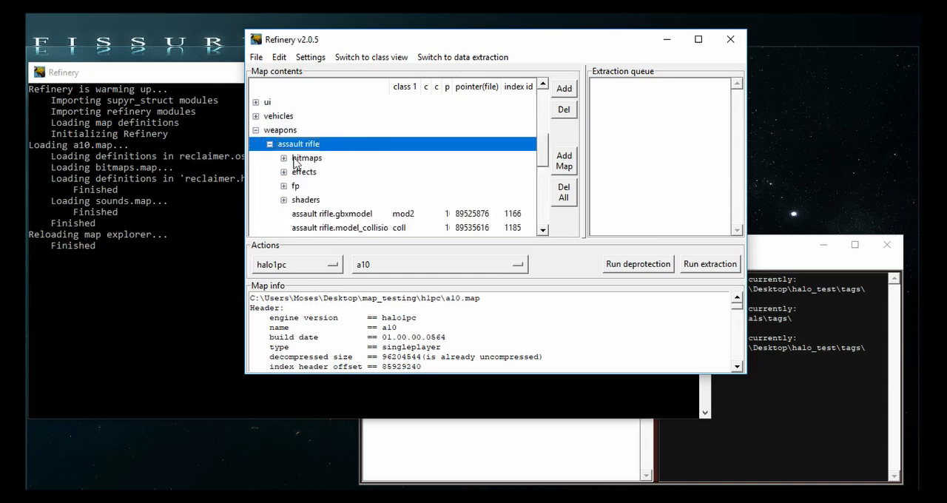
{"action": "scroll", "coordinate": [307, 178], "scroll_direction": "down", "scroll_amount": 2}
{"action": "left_click_drag", "start_coordinate": [361, 379], "coordinate": [362, 486]}
{"action": "scroll", "coordinate": [334, 277], "scroll_direction": "up", "scroll_amount": 1}
{"action": "scroll", "coordinate": [334, 278], "scroll_direction": "up", "scroll_amount": 1}
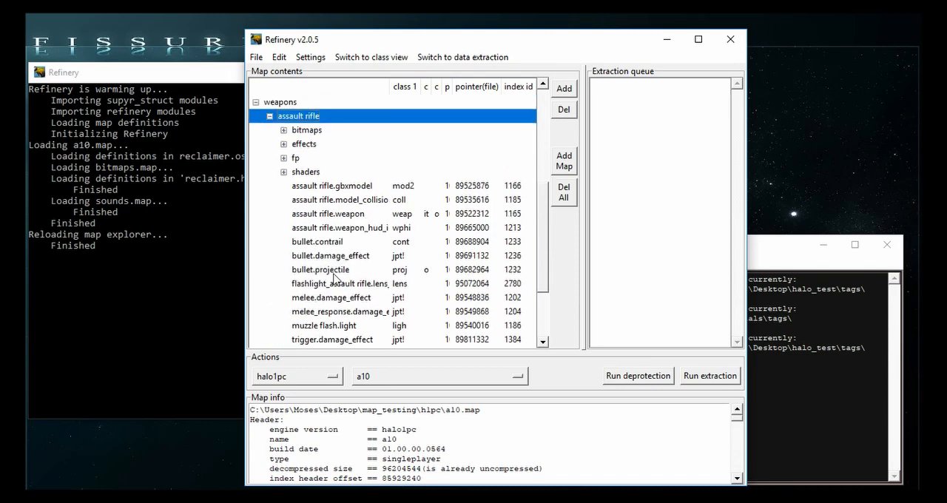
{"action": "scroll", "coordinate": [334, 277], "scroll_direction": "down", "scroll_amount": 1}
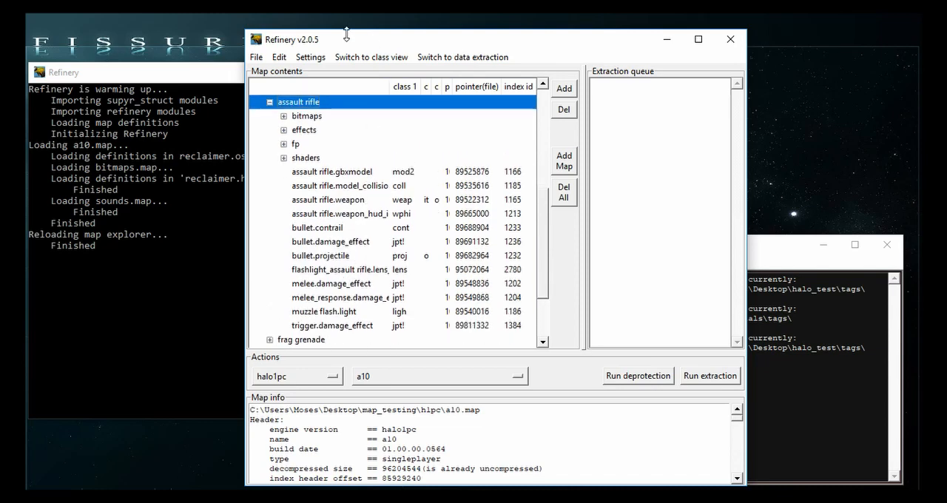
{"action": "left_click_drag", "start_coordinate": [356, 30], "coordinate": [356, 21]}
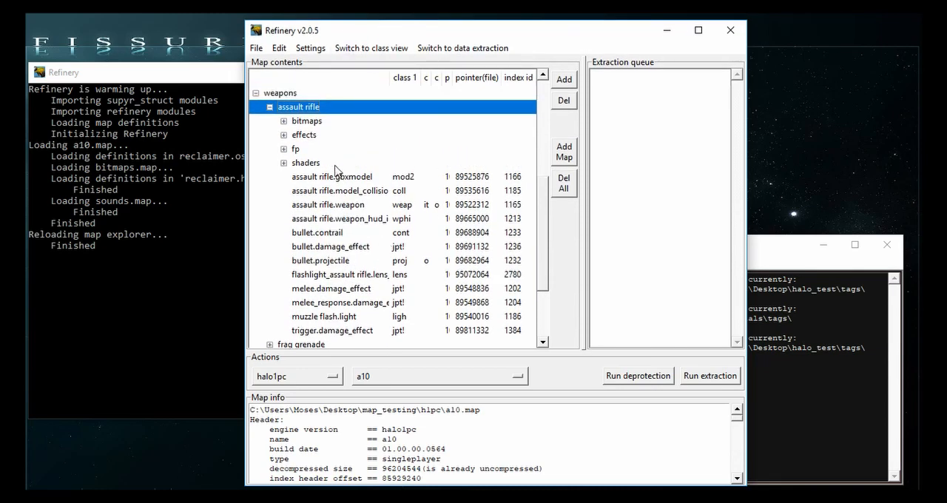
- Rename the assault rifle folder to weapons\assault rifle silenced\ and expand the renamed folder in the map contents
{"action": "double_click", "coordinate": [323, 111]}
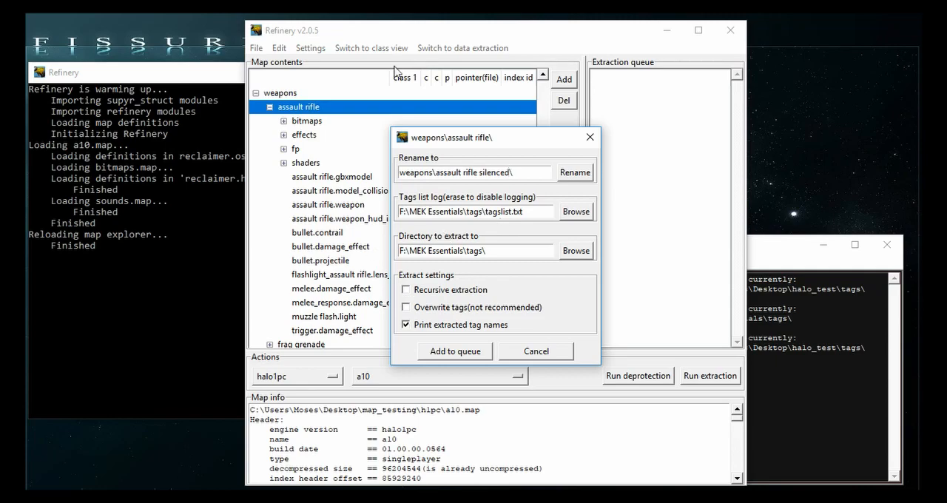
{"action": "left_click", "coordinate": [579, 174]}
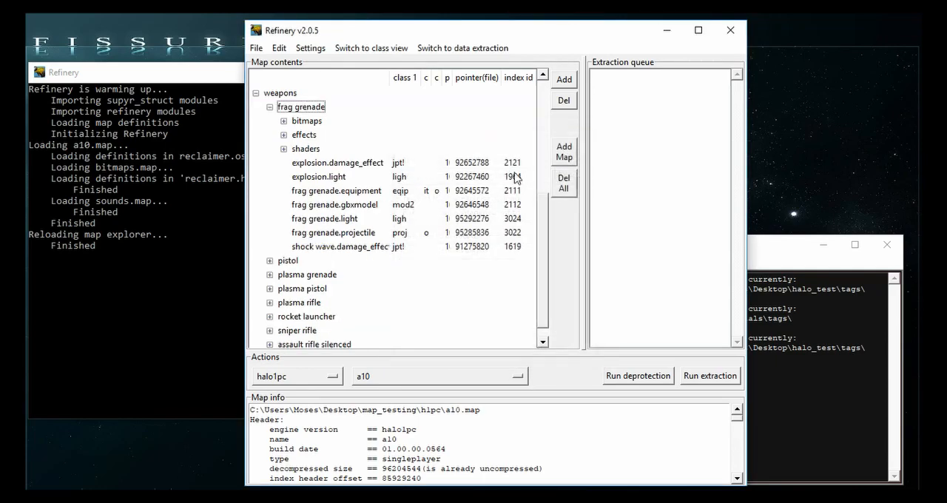
{"action": "scroll", "coordinate": [355, 310], "scroll_direction": "down", "scroll_amount": 1}
{"action": "left_click", "coordinate": [297, 331]}
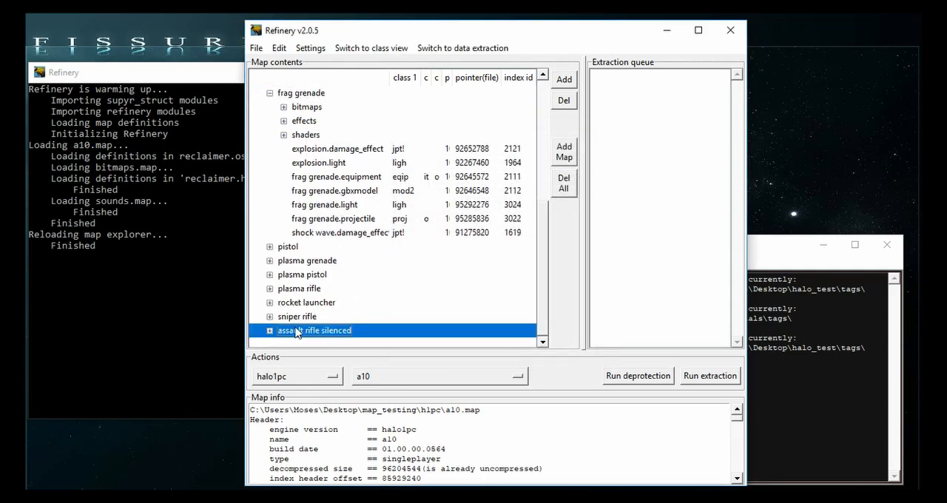
{"action": "double_click", "coordinate": [281, 333]}
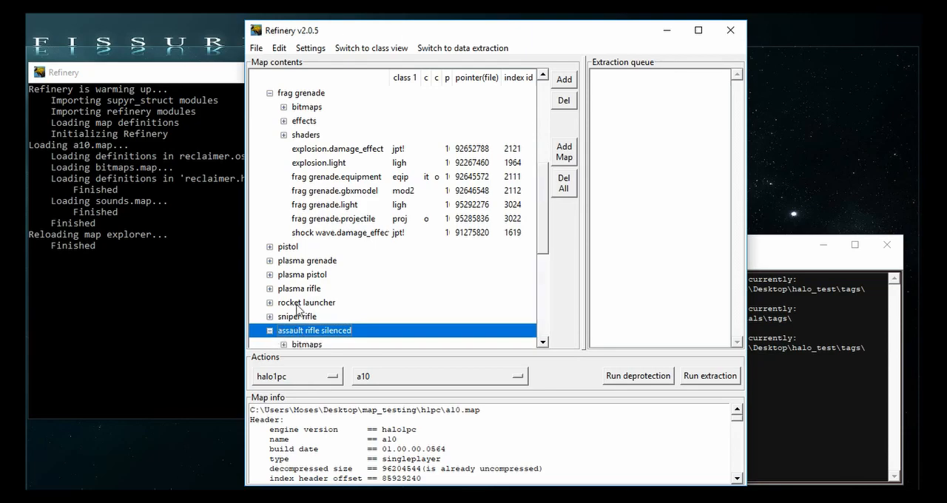
- Display the metadata of assault rifle.weapon in the silenced folder, examine the model path under obje attrs, and close the metadata window
{"action": "scroll", "coordinate": [311, 296], "scroll_direction": "down", "scroll_amount": 5}
{"action": "left_click", "coordinate": [356, 234]}
{"action": "double_click", "coordinate": [356, 205]}
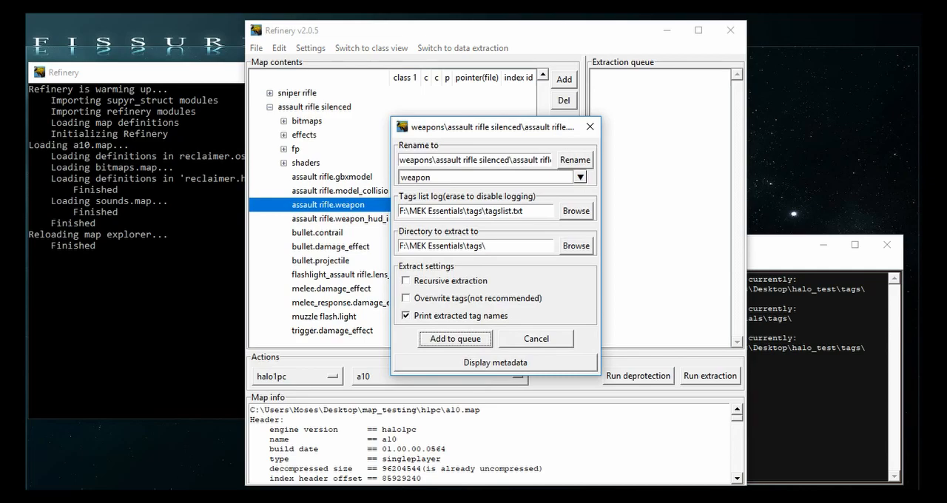
{"action": "key", "text": "Escape"}
{"action": "left_click_drag", "start_coordinate": [459, 93], "coordinate": [331, 64]}
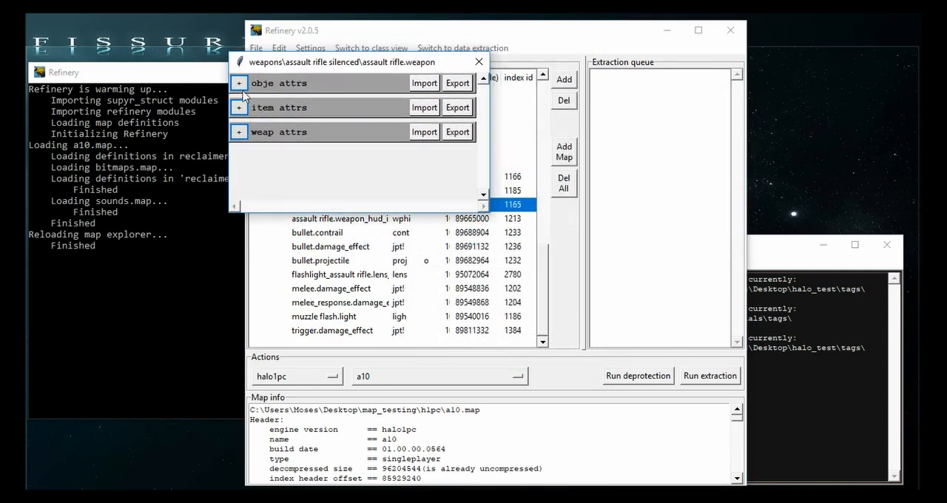
{"action": "left_click", "coordinate": [239, 85]}
{"action": "scroll", "coordinate": [314, 265], "scroll_direction": "down", "scroll_amount": 2}
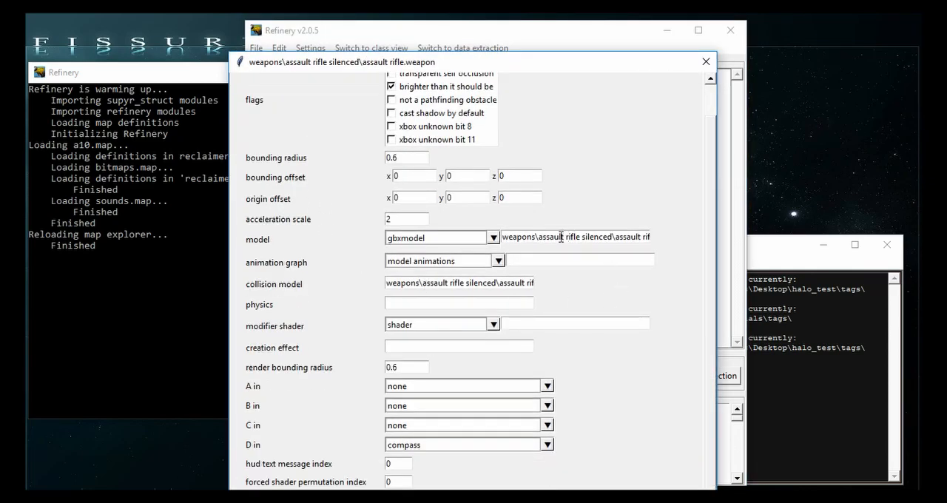
{"action": "left_click_drag", "start_coordinate": [544, 239], "coordinate": [591, 237]}
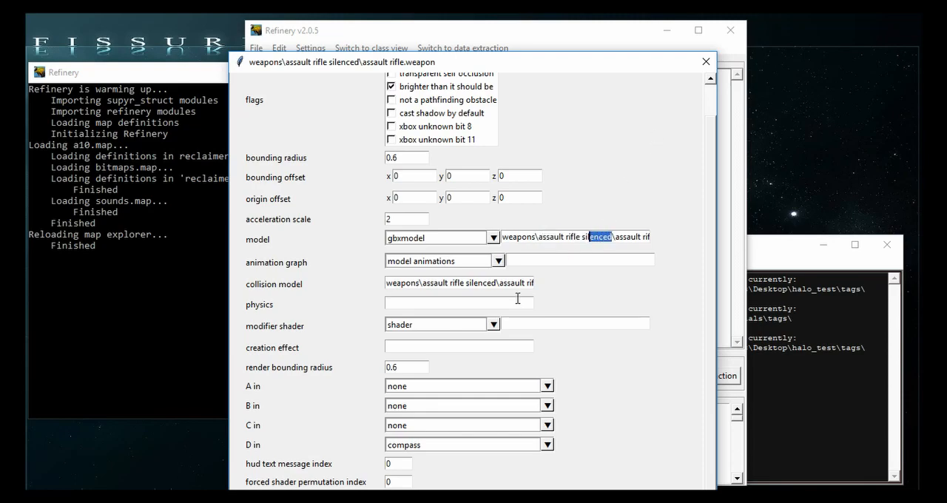
{"action": "left_click", "coordinate": [706, 62]}
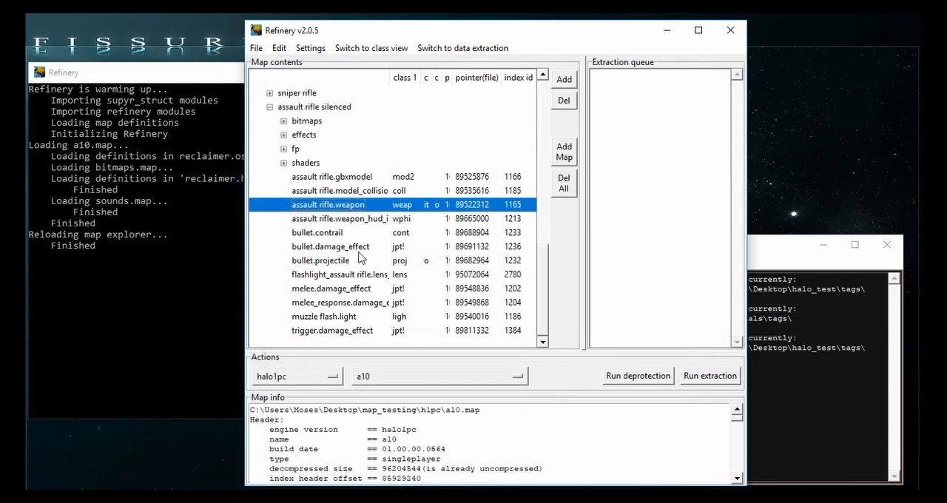
- For the assault rifle silenced folder, clear the tags list log and set the extraction directory to halo_test\tags on the Desktop
{"action": "double_click", "coordinate": [334, 107]}
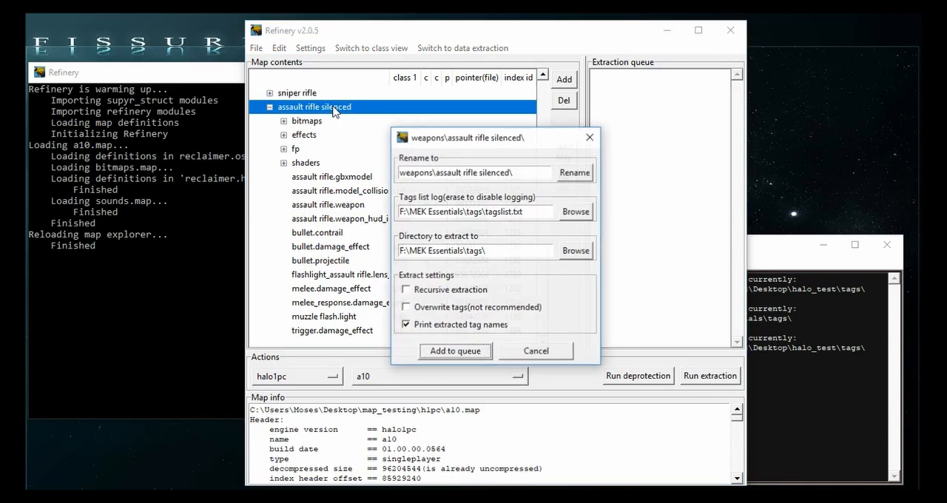
{"action": "left_click_drag", "start_coordinate": [527, 212], "coordinate": [399, 211]}
{"action": "key", "text": "BackSpace"}
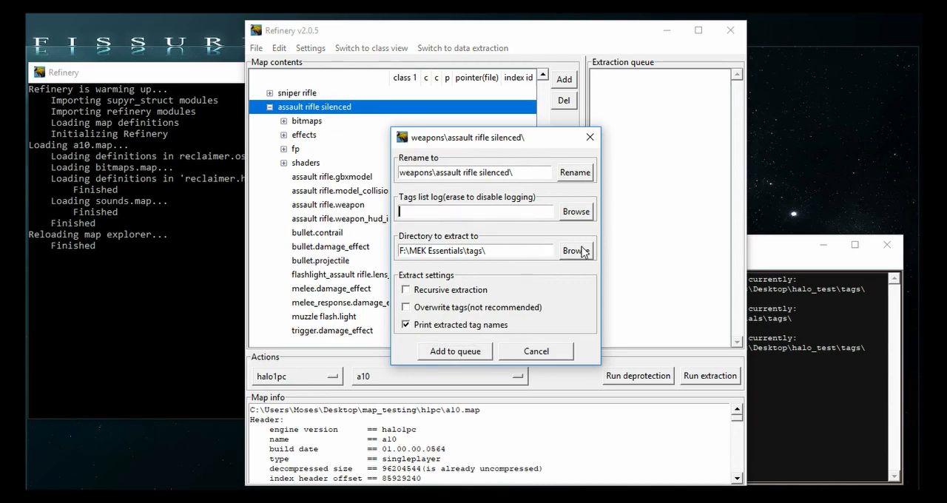
{"action": "left_click", "coordinate": [574, 251]}
{"action": "left_click", "coordinate": [456, 271]}
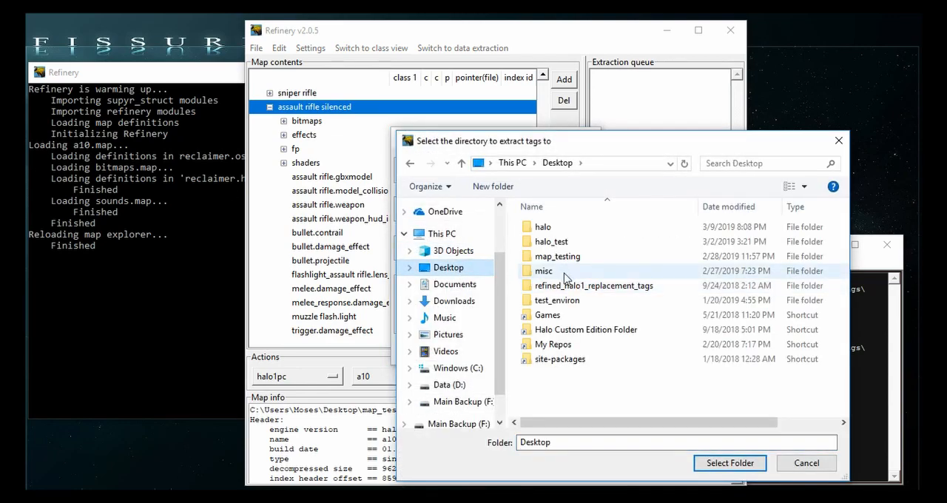
{"action": "double_click", "coordinate": [549, 244]}
{"action": "left_click", "coordinate": [571, 359]}
{"action": "double_click", "coordinate": [570, 360]}
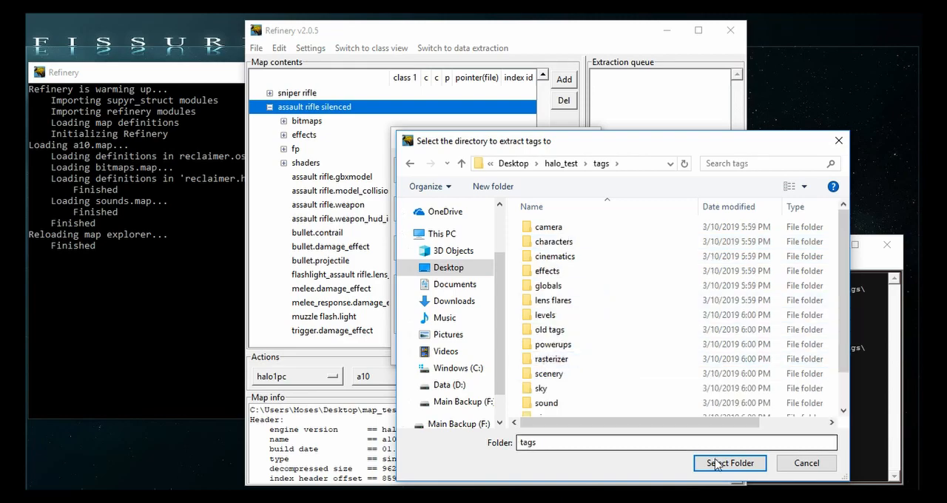
{"action": "left_click", "coordinate": [719, 463]}
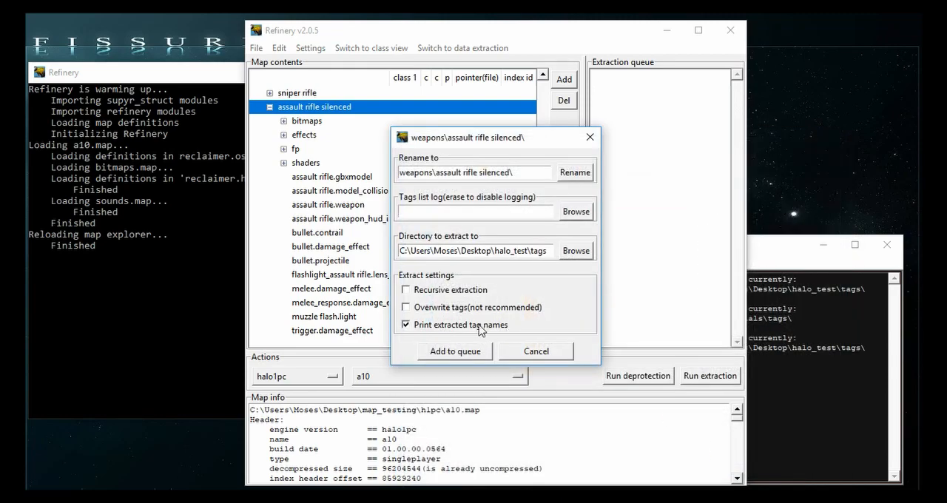
- Add the assault rifle silenced folder to the extraction queue, run the extraction, and check the console output
{"action": "left_click", "coordinate": [468, 352]}
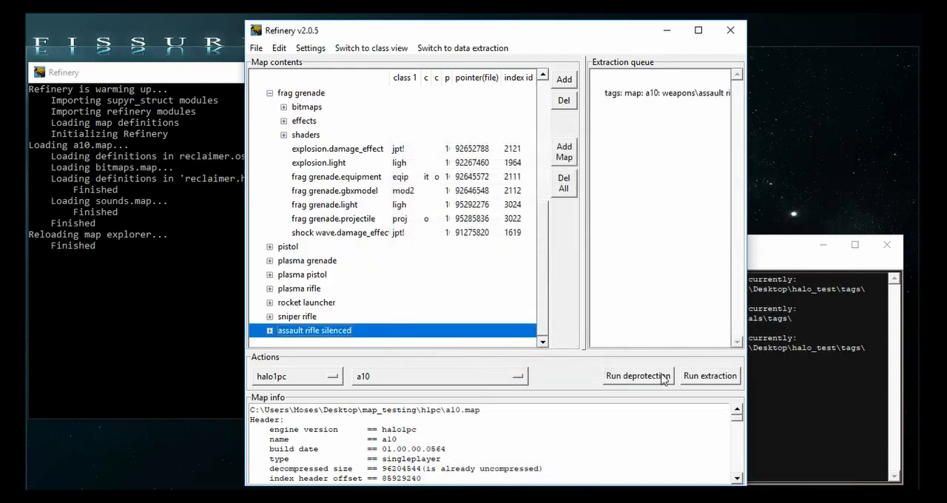
{"action": "left_click", "coordinate": [709, 377]}
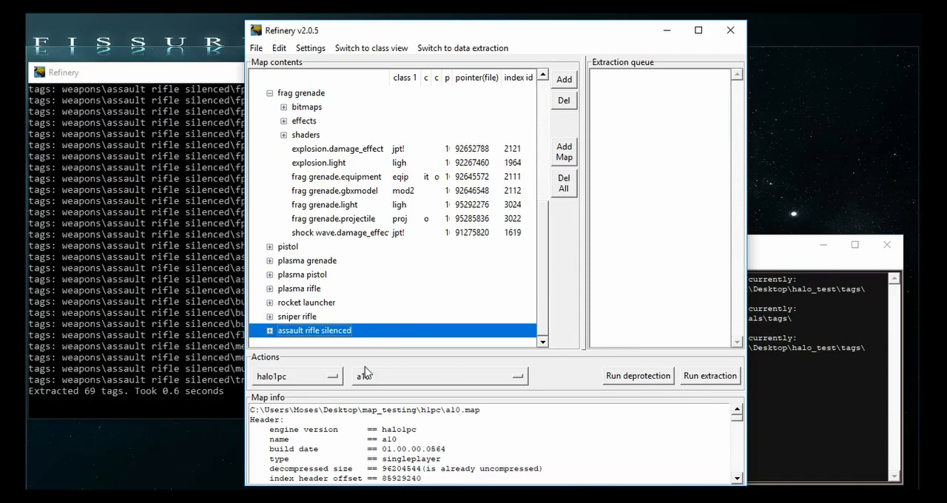
{"action": "left_click", "coordinate": [155, 341]}
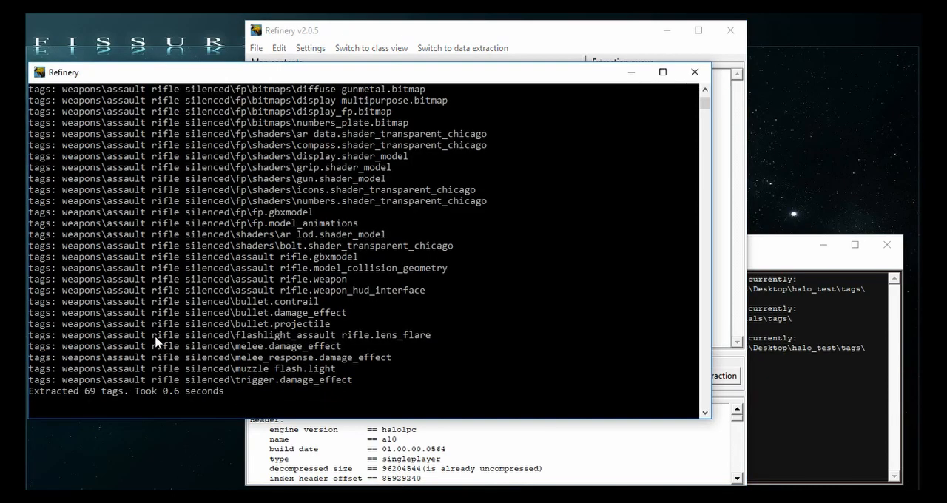
{"action": "left_click", "coordinate": [511, 453]}
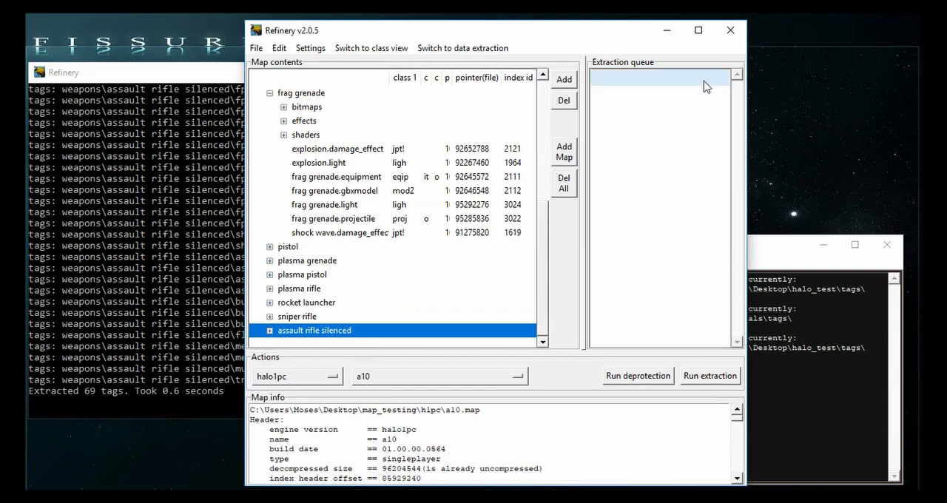
- Unload the active map and start loading another one, browsing to the maps folder inside halo_test on the Desktop
{"action": "left_click", "coordinate": [257, 48]}
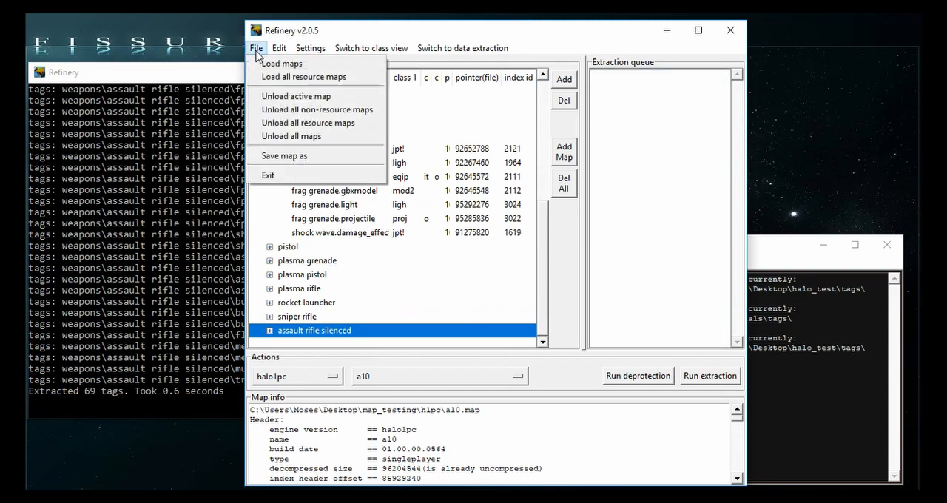
{"action": "left_click", "coordinate": [329, 96]}
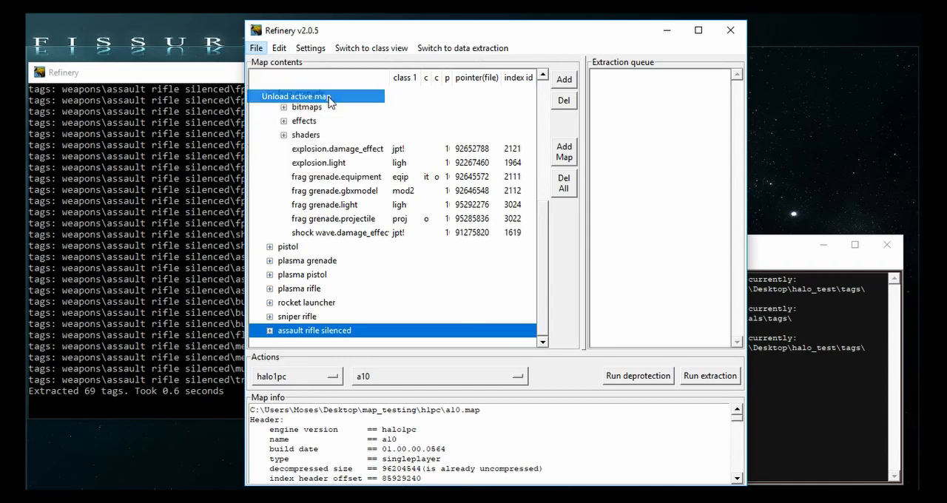
{"action": "left_click", "coordinate": [256, 48]}
{"action": "left_click", "coordinate": [270, 66]}
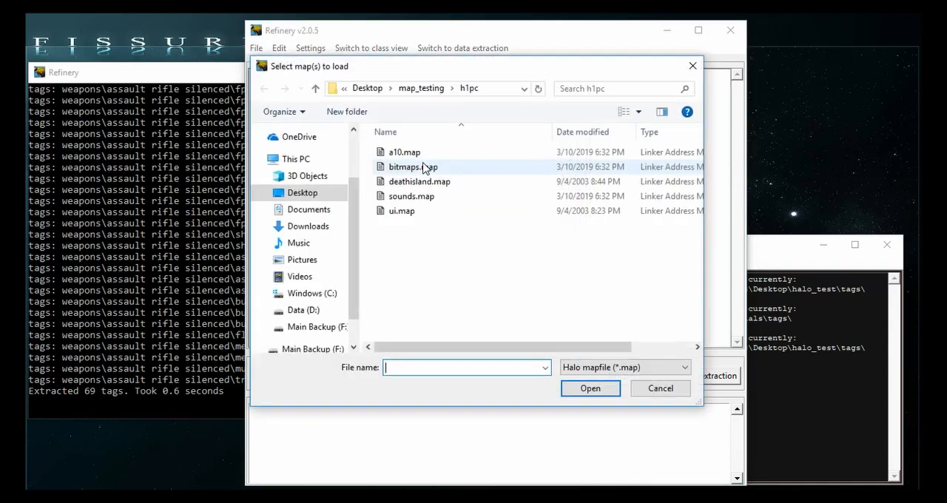
{"action": "left_click", "coordinate": [409, 88]}
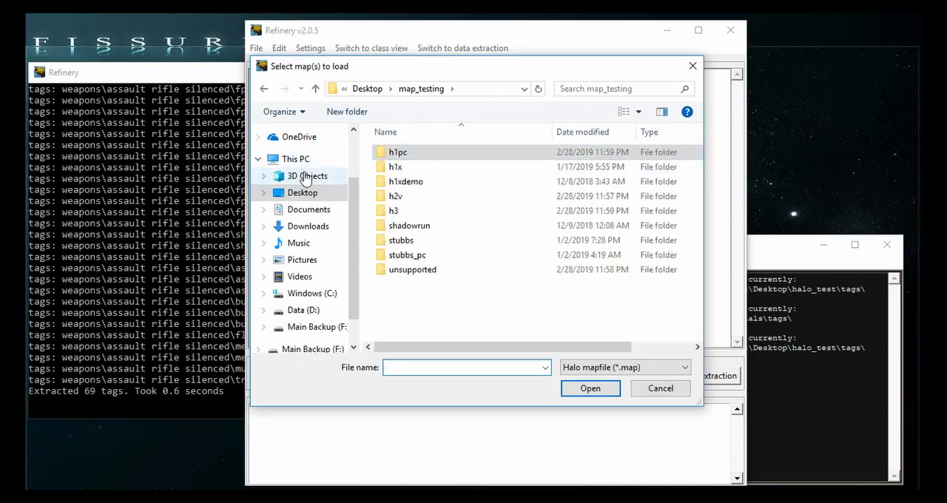
{"action": "left_click", "coordinate": [302, 193]}
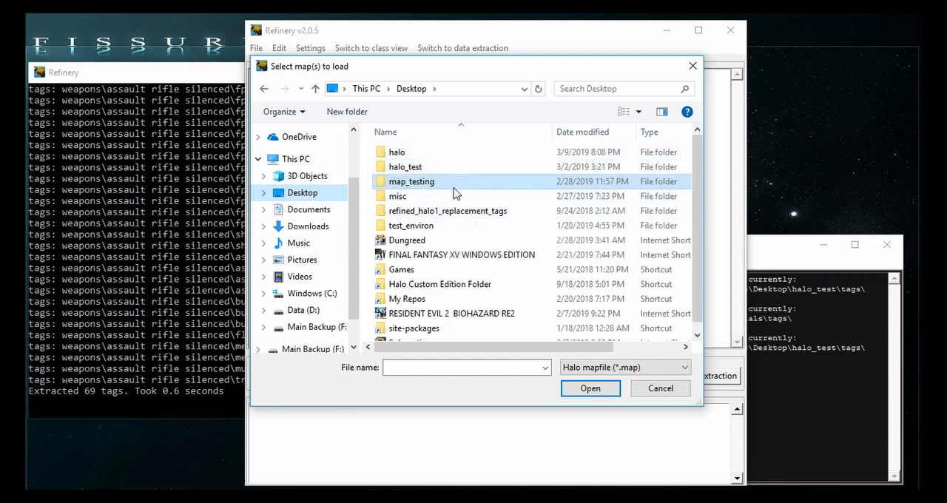
{"action": "double_click", "coordinate": [442, 153]}
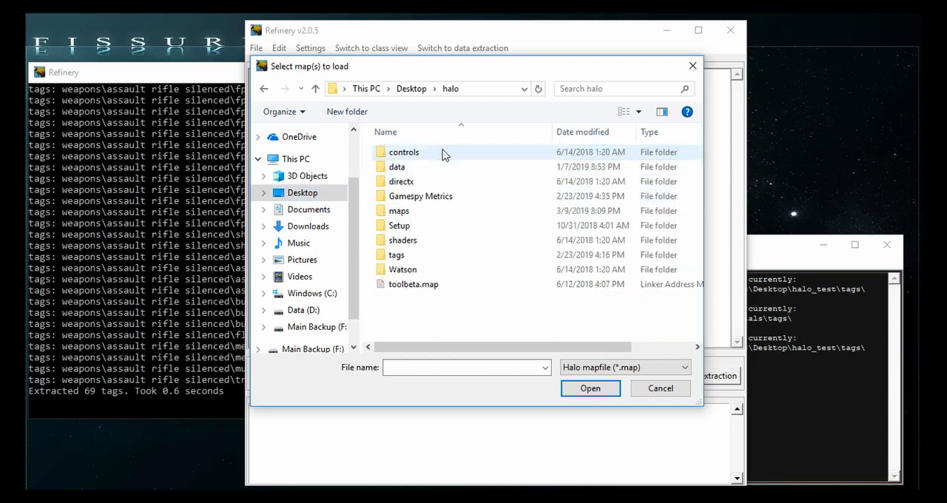
{"action": "key", "text": "alt+Left"}
{"action": "double_click", "coordinate": [437, 168]}
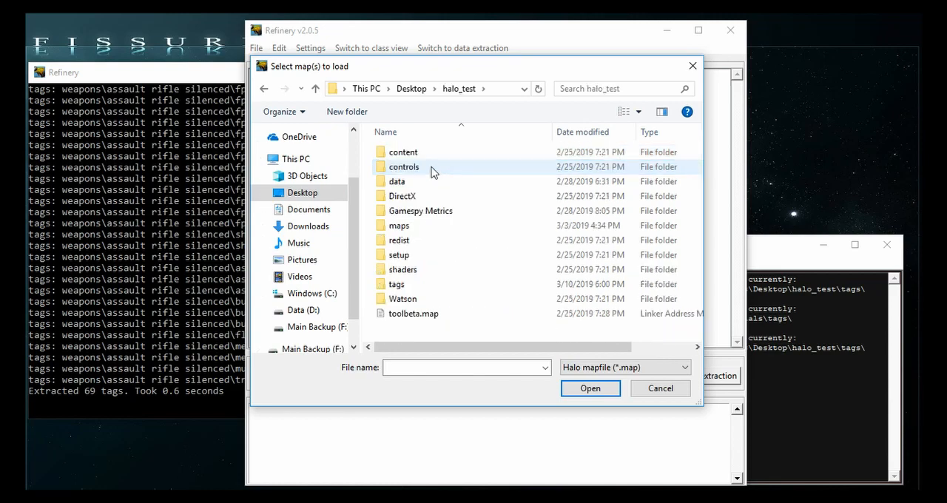
{"action": "double_click", "coordinate": [403, 226]}
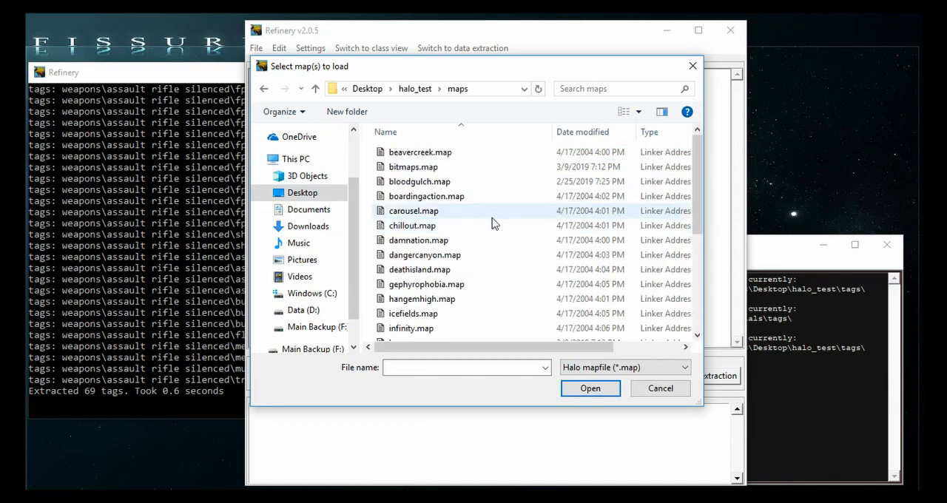
- Filter the map files to the Halo mapfile(extra sauce) type and load a50_deprotected.yelo
{"action": "scroll", "coordinate": [465, 260], "scroll_direction": "down", "scroll_amount": 5}
{"action": "scroll", "coordinate": [446, 268], "scroll_direction": "up", "scroll_amount": 5}
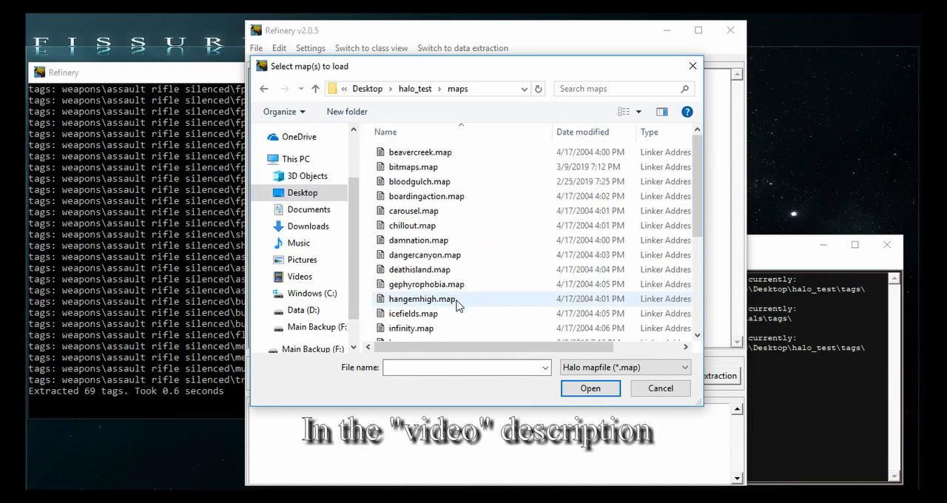
{"action": "left_click", "coordinate": [625, 367]}
{"action": "left_click", "coordinate": [608, 393]}
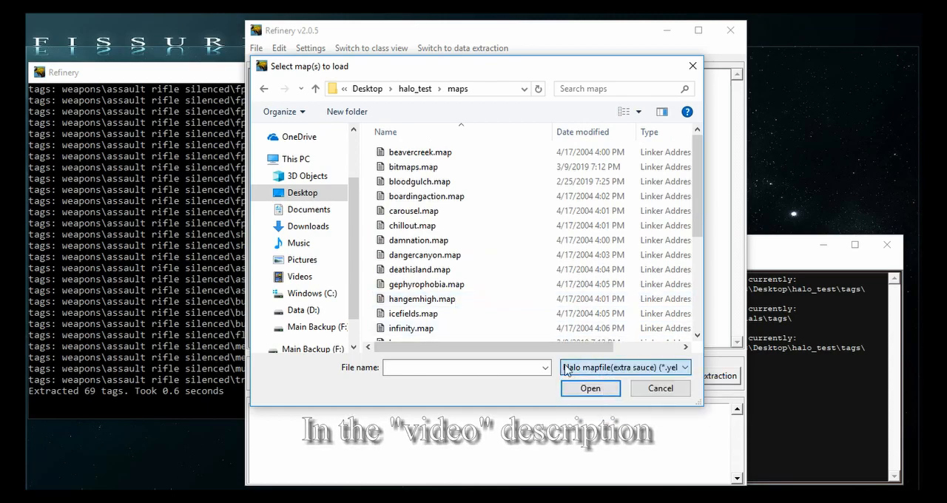
{"action": "left_click", "coordinate": [434, 172]}
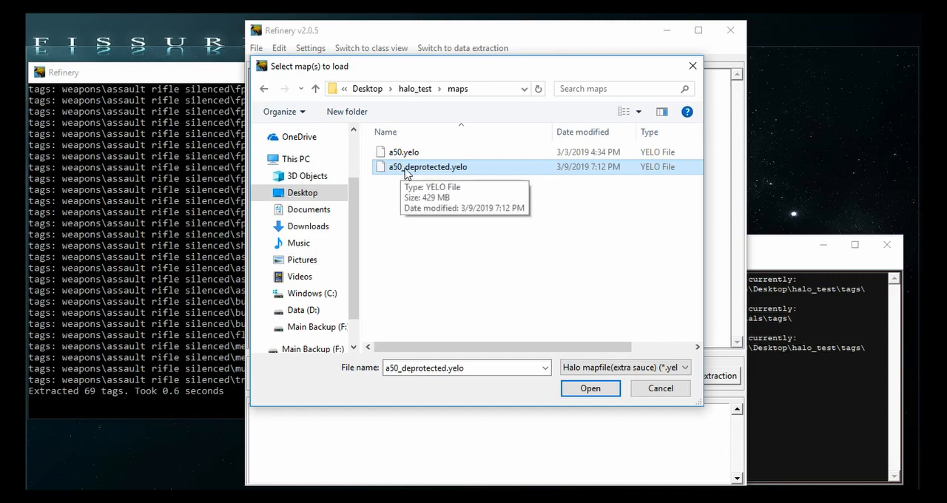
{"action": "double_click", "coordinate": [406, 169]}
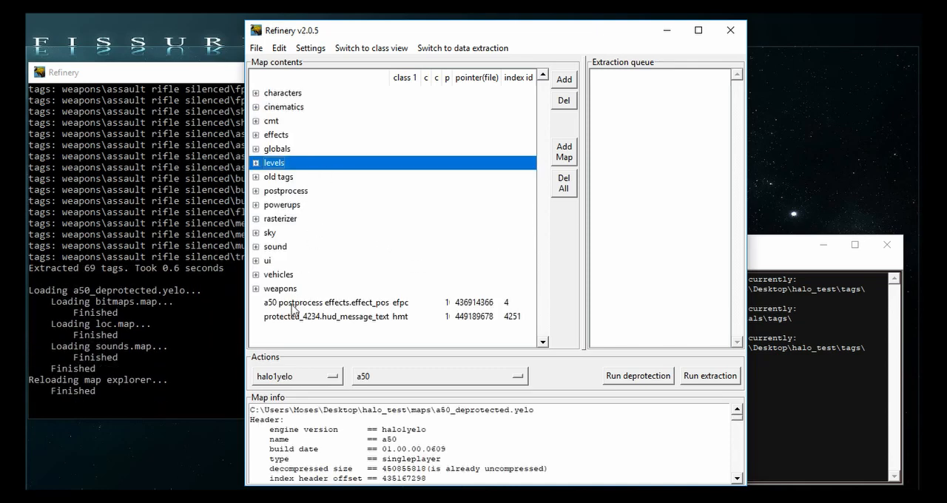
- Expand weapons, smg and its effects folder in the map contents to examine the fire events and fire 1 events tags
{"action": "left_click", "coordinate": [255, 288]}
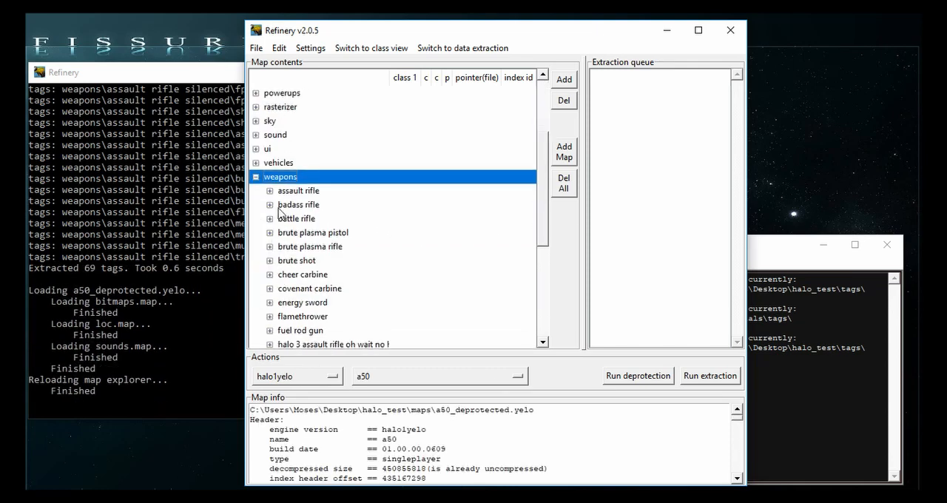
{"action": "scroll", "coordinate": [288, 251], "scroll_direction": "down", "scroll_amount": 4}
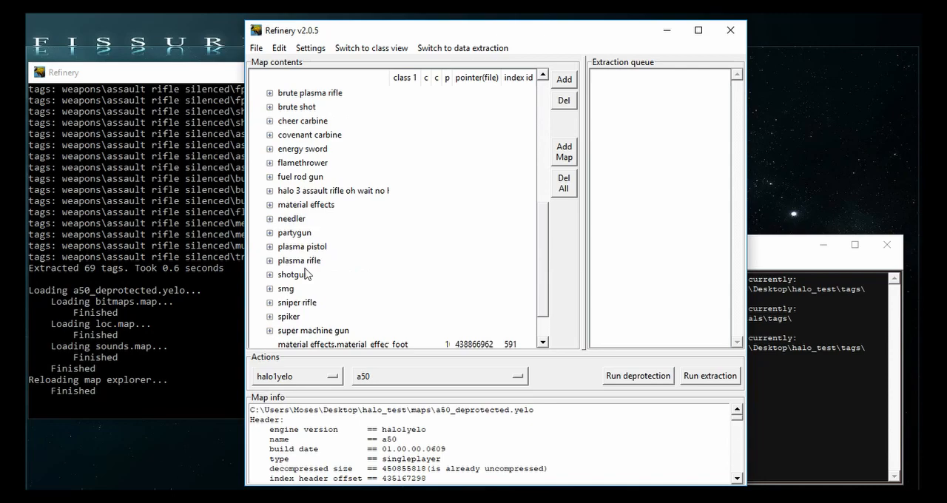
{"action": "left_click", "coordinate": [269, 289]}
{"action": "scroll", "coordinate": [281, 296], "scroll_direction": "down", "scroll_amount": 3}
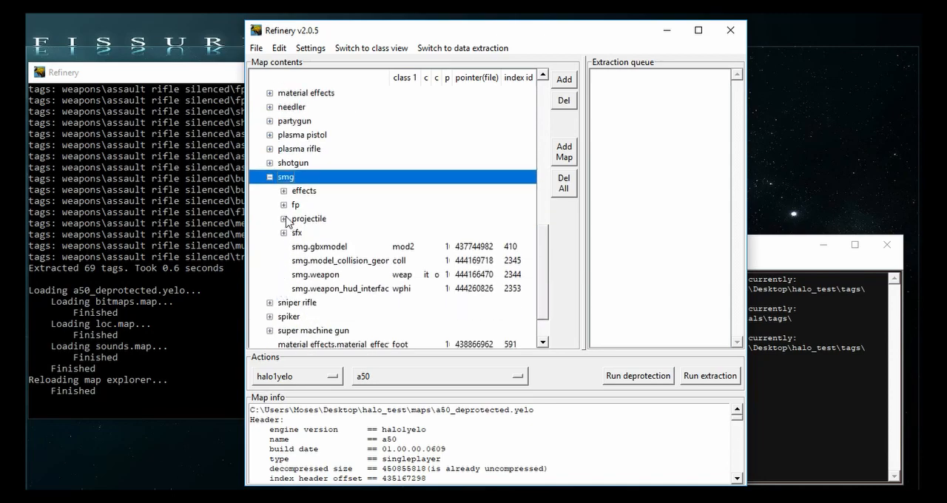
{"action": "left_click", "coordinate": [283, 191]}
{"action": "left_click", "coordinate": [297, 219]}
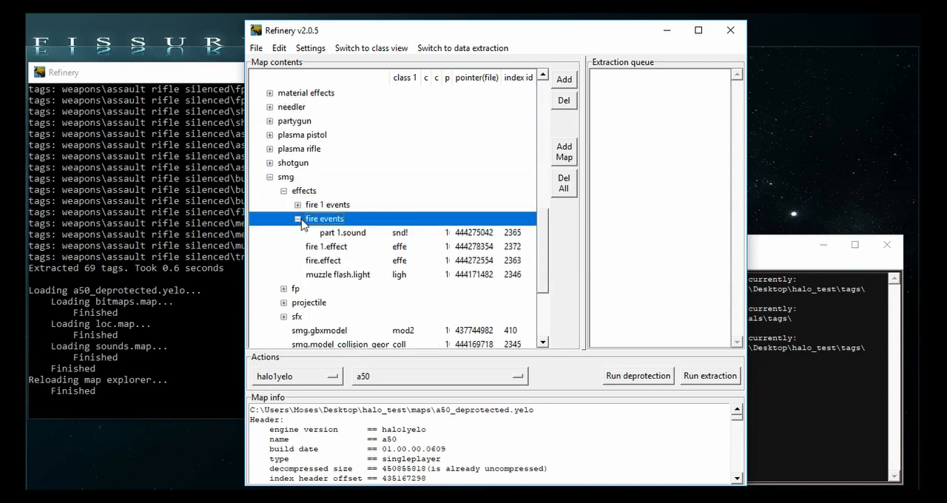
{"action": "left_click", "coordinate": [298, 204]}
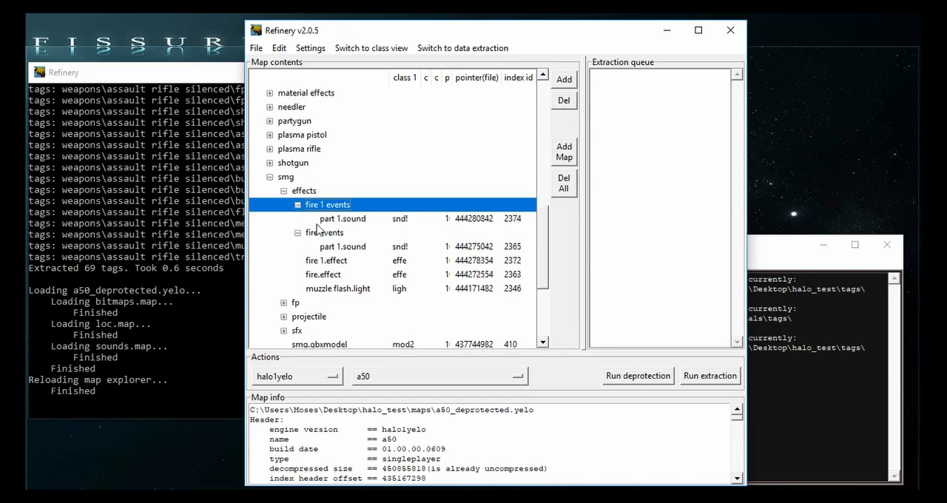
- Compare the part 1.sound tags in the smg fire 1 events and fire events folders
{"action": "left_click", "coordinate": [329, 219]}
{"action": "left_click", "coordinate": [342, 250]}
{"action": "left_click", "coordinate": [341, 222]}
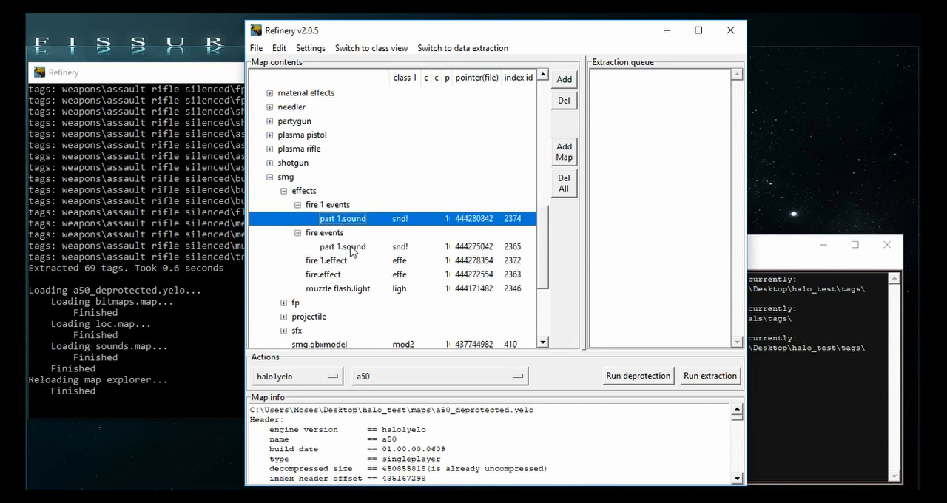
{"action": "left_click", "coordinate": [354, 248]}
{"action": "left_click", "coordinate": [383, 219]}
- For the fire events part 1.sound tag, clear the tags list log and set the extraction directory to Desktop\halo_test\tags
{"action": "double_click", "coordinate": [368, 248]}
{"action": "triple_click", "coordinate": [541, 215]}
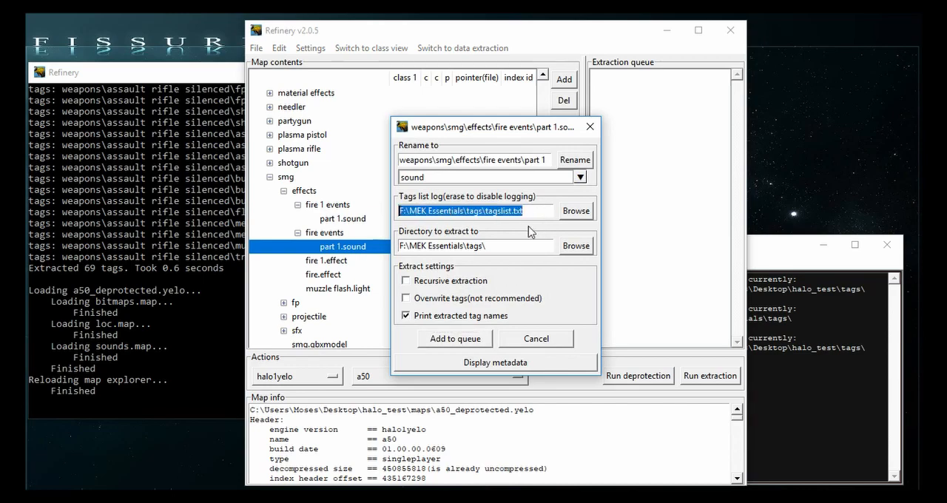
{"action": "left_click", "coordinate": [576, 245]}
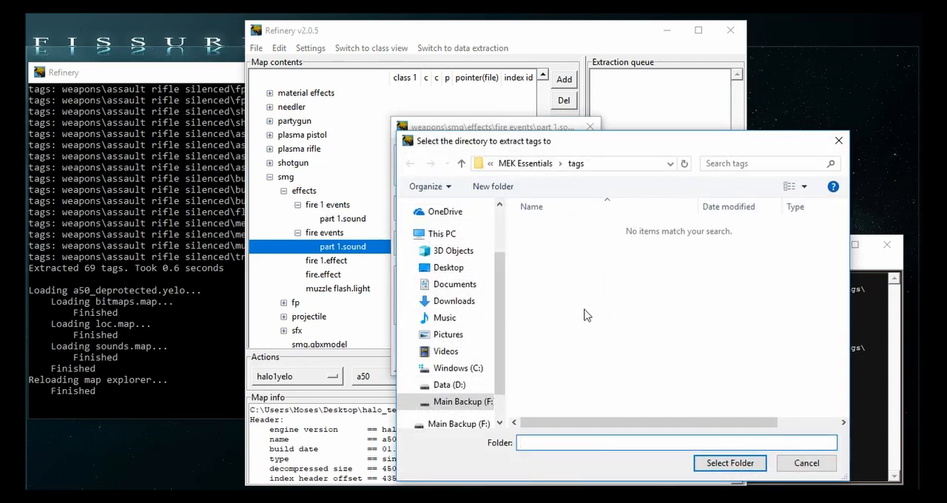
{"action": "left_click", "coordinate": [450, 267]}
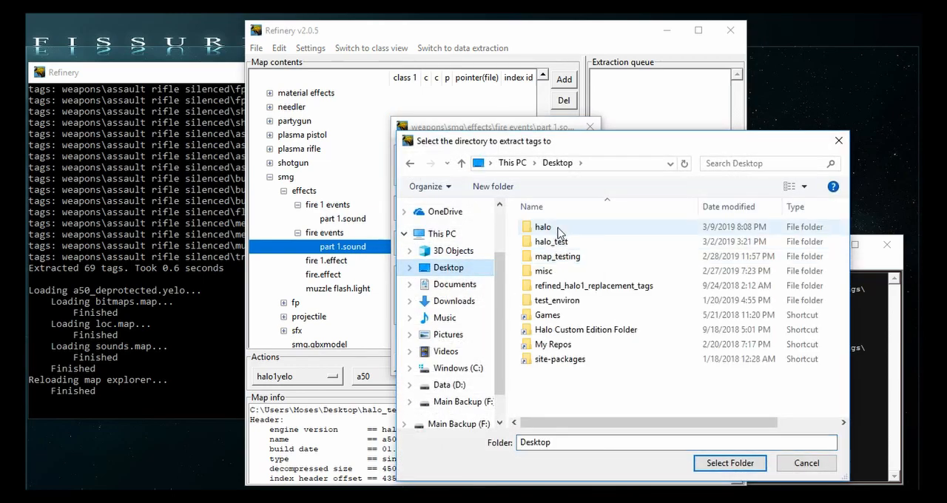
{"action": "left_click", "coordinate": [560, 228]}
{"action": "double_click", "coordinate": [559, 241]}
{"action": "left_click", "coordinate": [547, 360]}
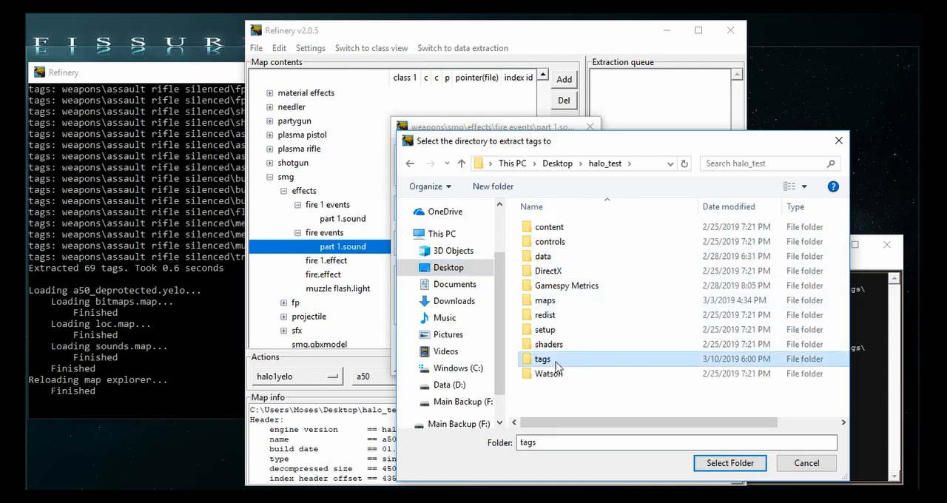
{"action": "double_click", "coordinate": [548, 359]}
{"action": "scroll", "coordinate": [647, 411], "scroll_direction": "down", "scroll_amount": 2}
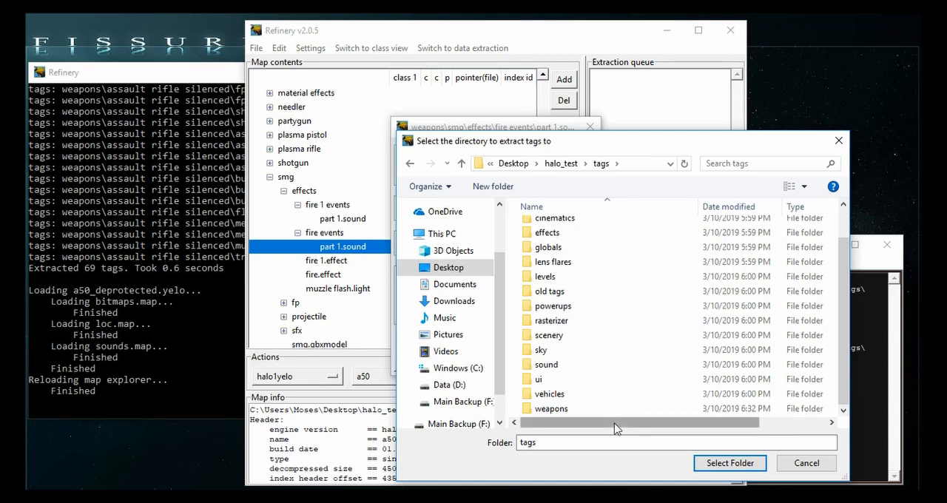
{"action": "left_click", "coordinate": [729, 463]}
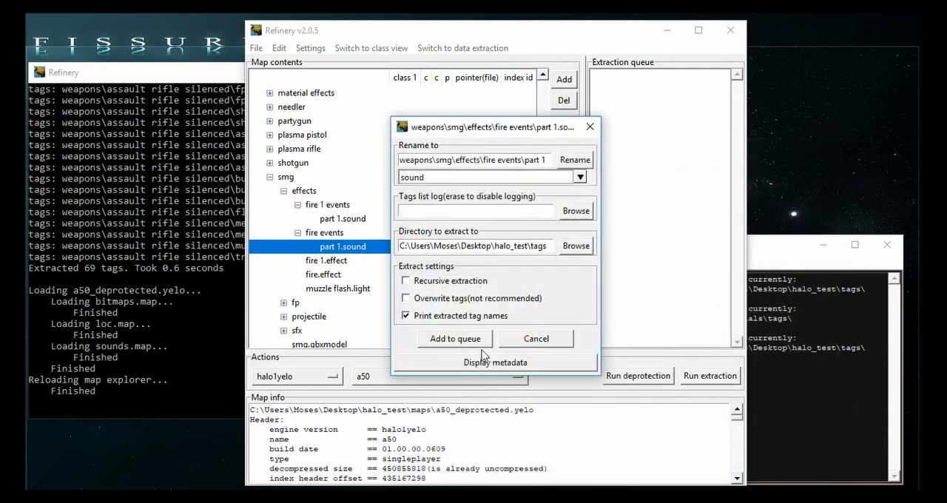
- Queue and extract the smg fire events part 1.sound tag, then close Refinery
{"action": "left_click", "coordinate": [482, 337]}
{"action": "left_click", "coordinate": [684, 378]}
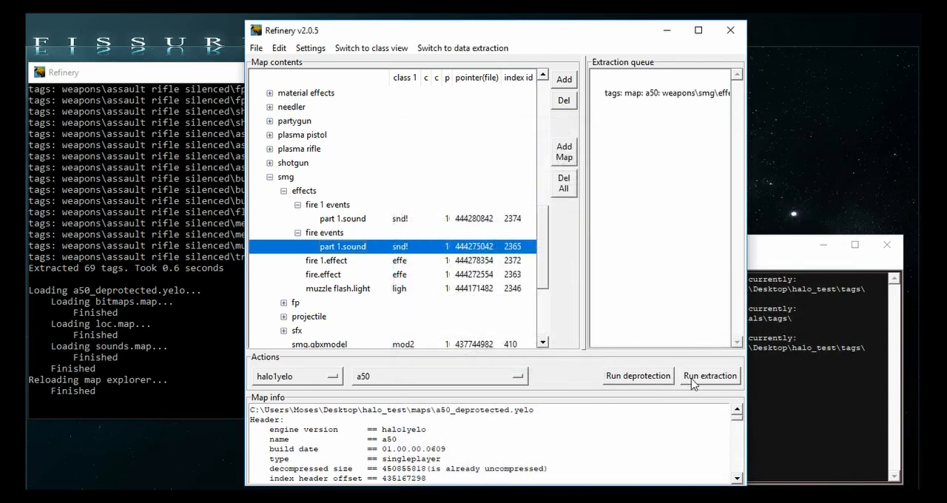
{"action": "left_click", "coordinate": [166, 308]}
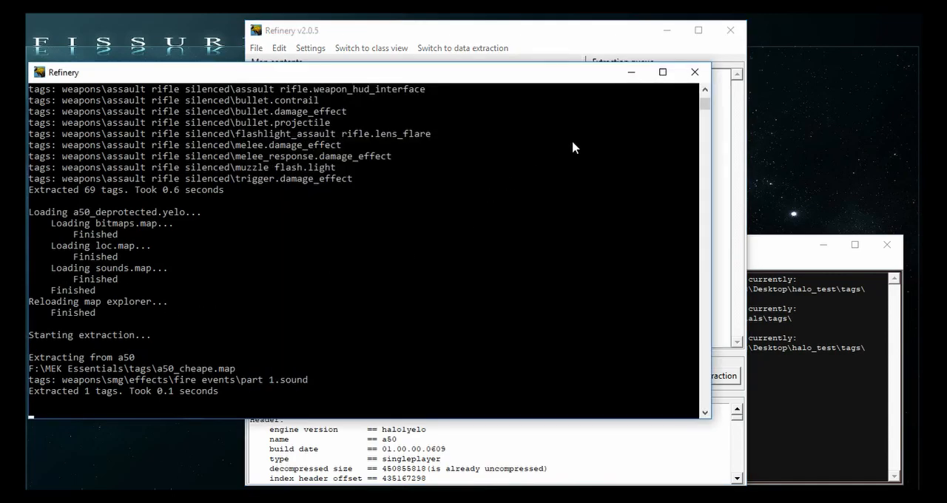
{"action": "left_click", "coordinate": [695, 73]}
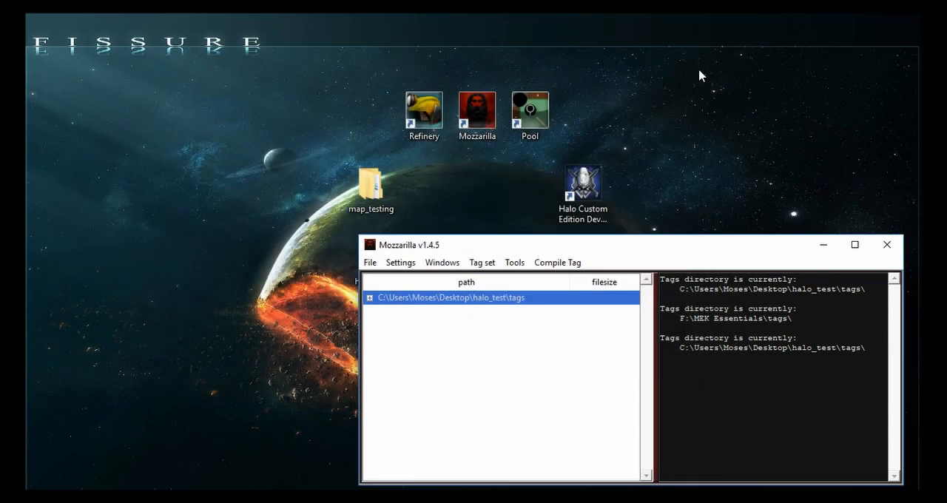
- Switch to Mozzarilla and expand the halo_test tags directory down to weapons\smg\effects\fire events to locate the extracted sound
{"action": "left_click_drag", "start_coordinate": [501, 235], "coordinate": [279, 68]}
{"action": "left_click", "coordinate": [370, 228]}
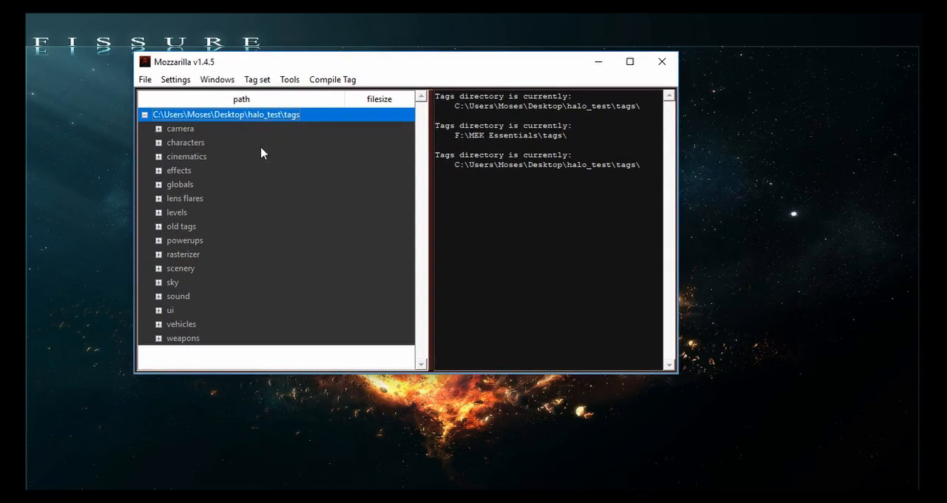
{"action": "left_click", "coordinate": [159, 339]}
{"action": "left_click", "coordinate": [173, 338]}
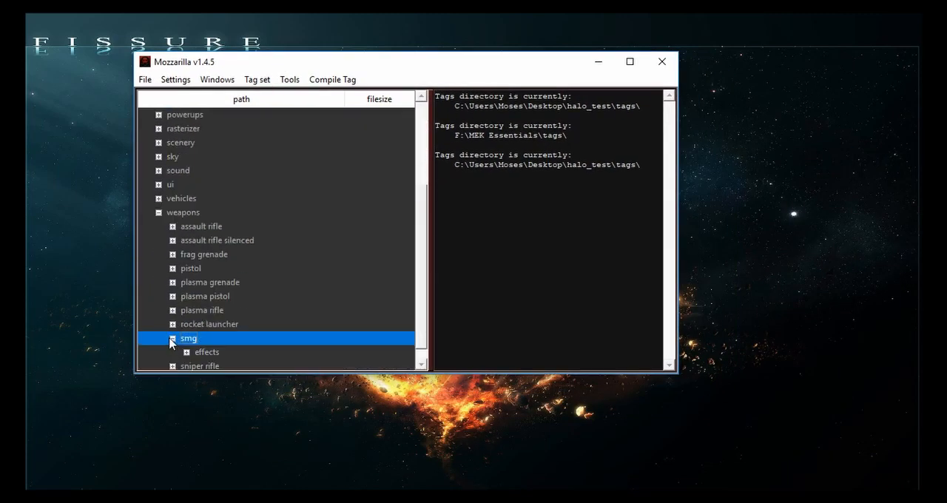
{"action": "left_click", "coordinate": [187, 339]}
{"action": "left_click", "coordinate": [200, 338]}
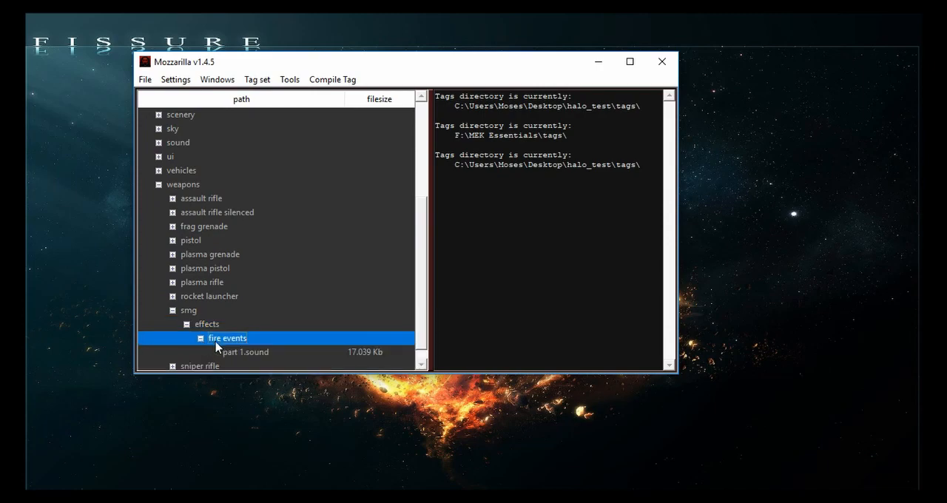
{"action": "left_click", "coordinate": [231, 339]}
{"action": "left_click", "coordinate": [287, 318]}
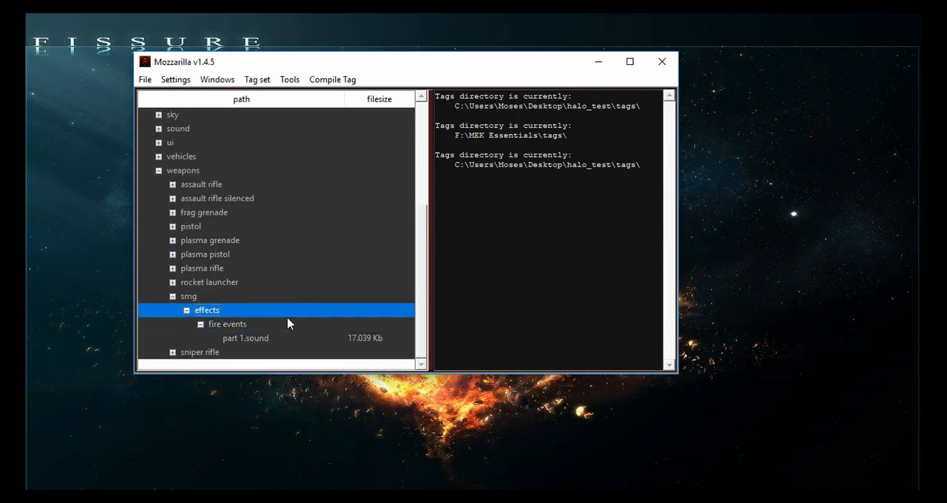
- Within the tag loading dialog, move part 1.sound from smg\effects\fire events into weapons\assault rifle silenced\effects
{"action": "key", "text": "ctrl+o"}
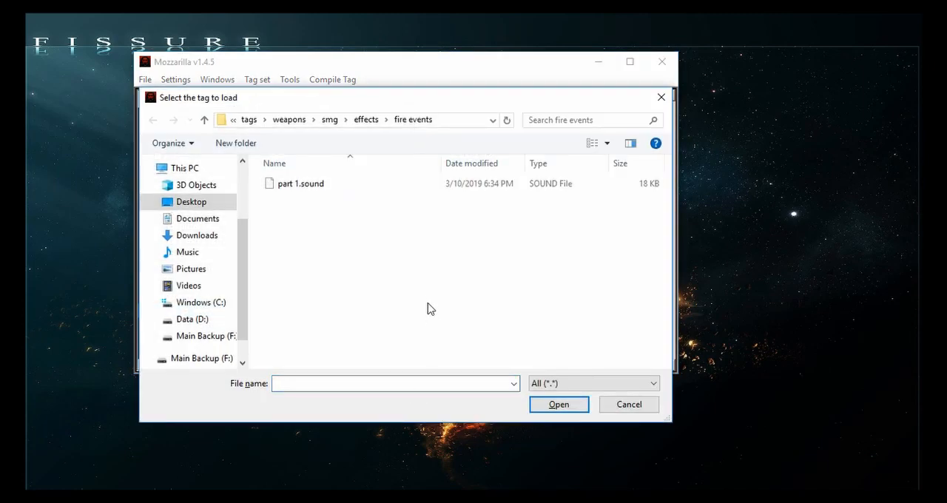
{"action": "left_click", "coordinate": [315, 185]}
{"action": "left_click", "coordinate": [387, 276]}
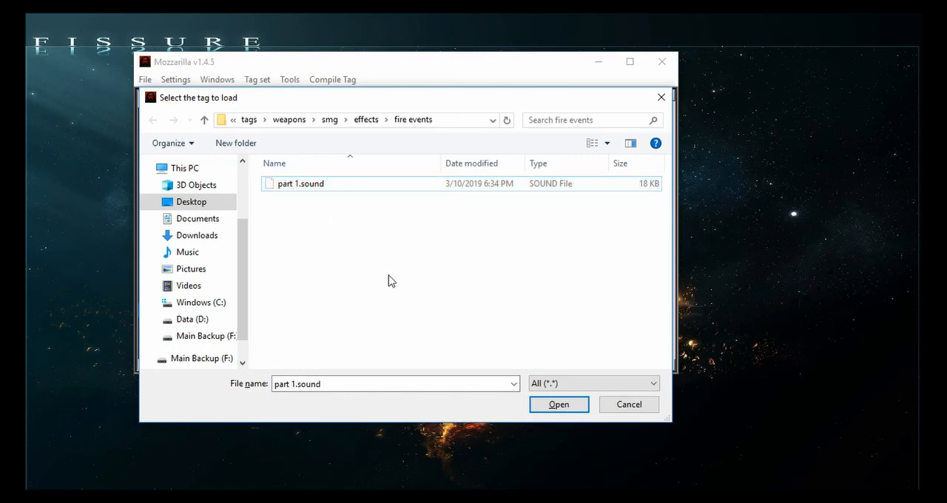
{"action": "key", "text": "BackSpace"}
{"action": "key", "text": "BackSpace"}
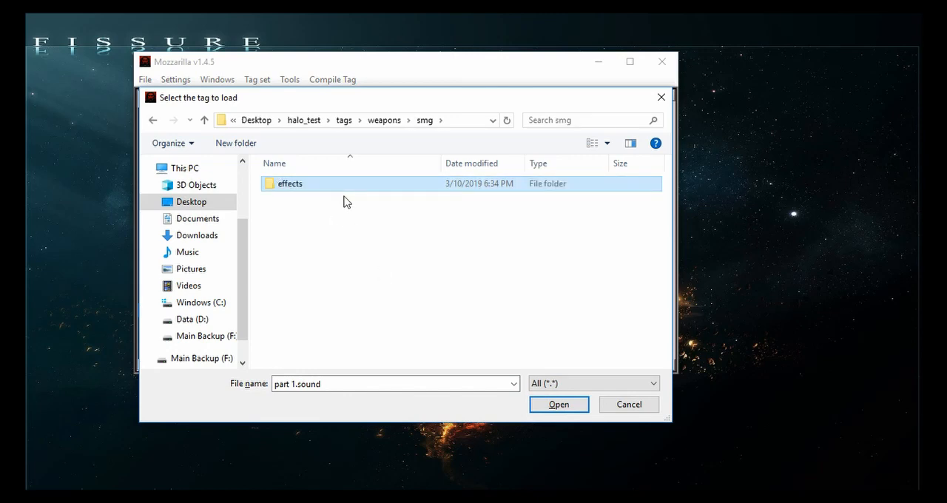
{"action": "key", "text": "BackSpace"}
{"action": "left_click", "coordinate": [325, 199]}
{"action": "double_click", "coordinate": [325, 198]}
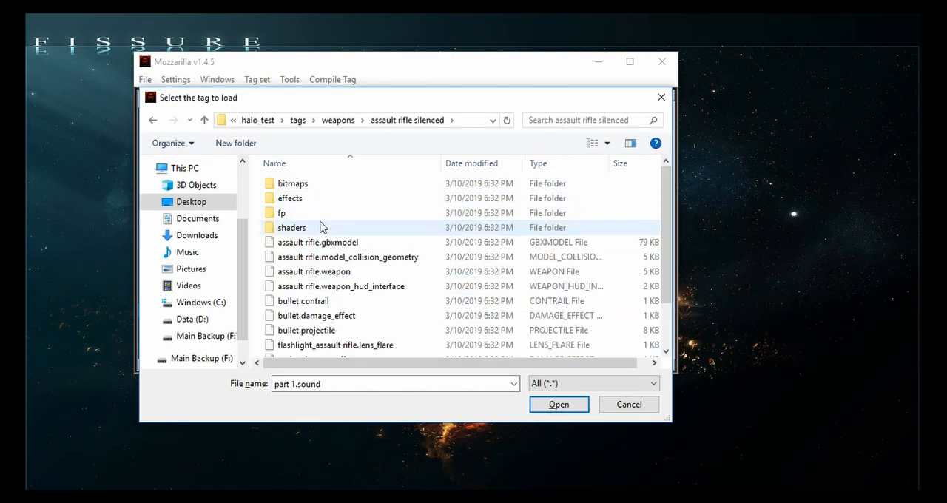
{"action": "double_click", "coordinate": [306, 199]}
{"action": "scroll", "coordinate": [264, 240], "scroll_direction": "down", "scroll_amount": 5}
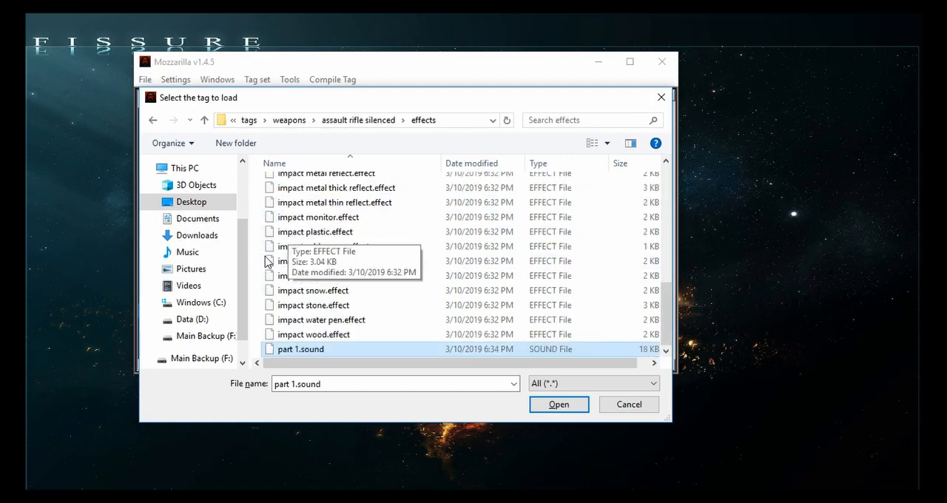
- Rename the moved part 1.sound file to fire 1.sound
{"action": "left_click", "coordinate": [318, 349]}
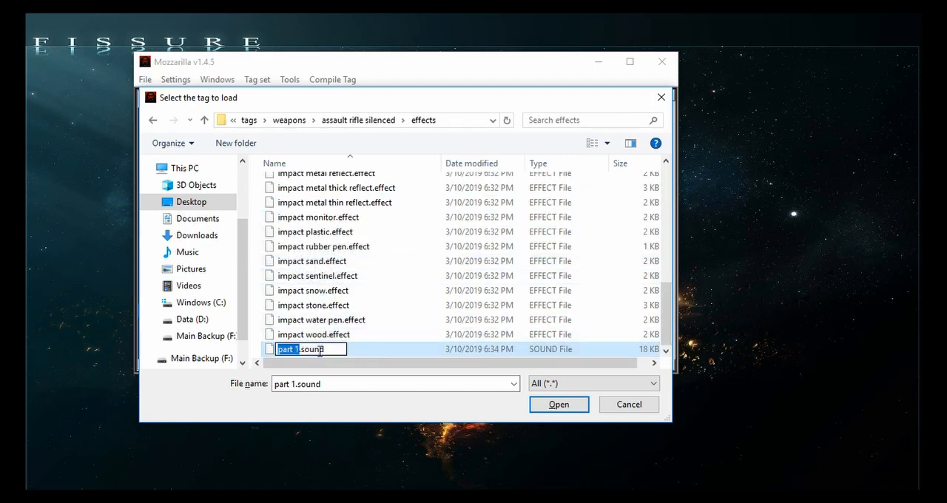
{"action": "type", "text": "fire"}
{"action": "type", "text": " 1"}
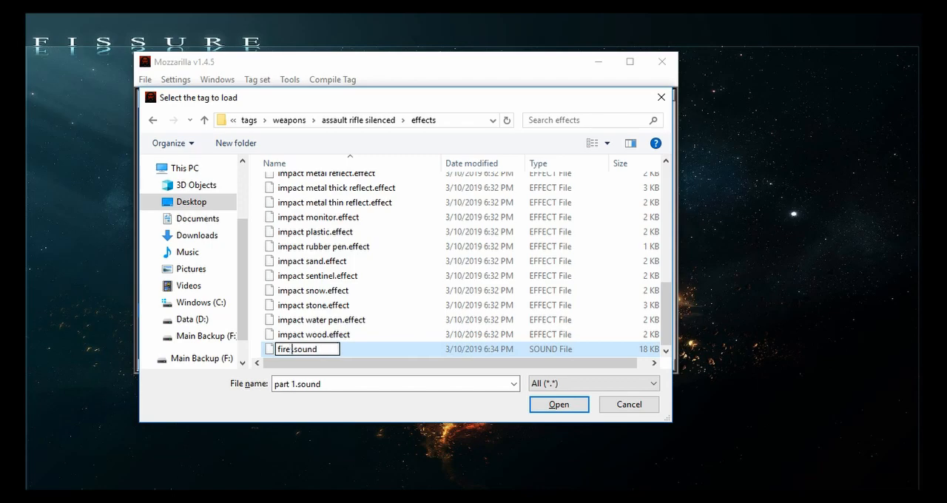
{"action": "key", "text": "Return"}
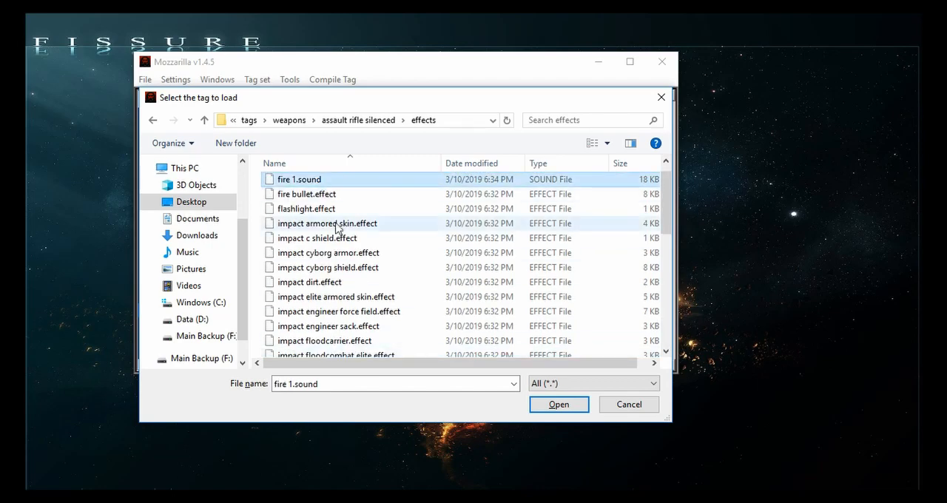
- Duplicate fire 1.sound in the same effects folder and name the copy fire 2.sound
{"action": "key", "text": "ctrl+c"}
{"action": "key", "text": "ctrl+v"}
{"action": "left_click", "coordinate": [295, 182]}
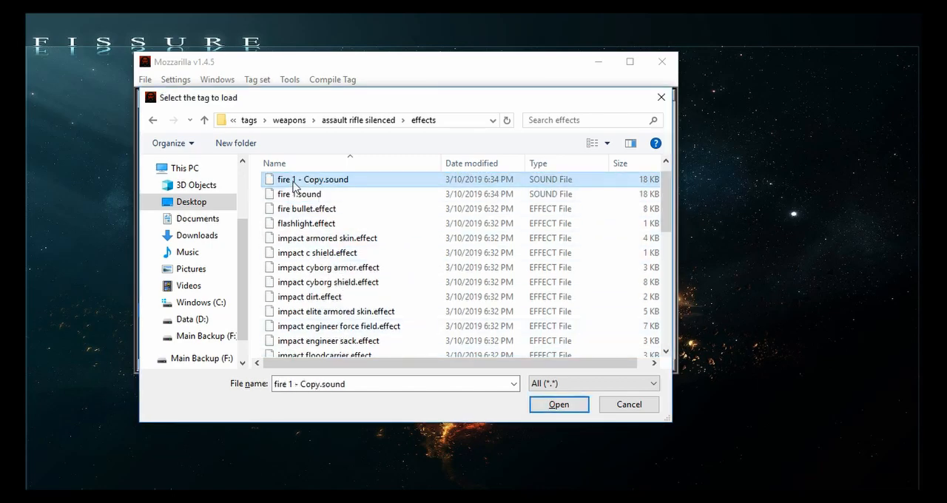
{"action": "left_click_drag", "start_coordinate": [290, 180], "coordinate": [316, 180]}
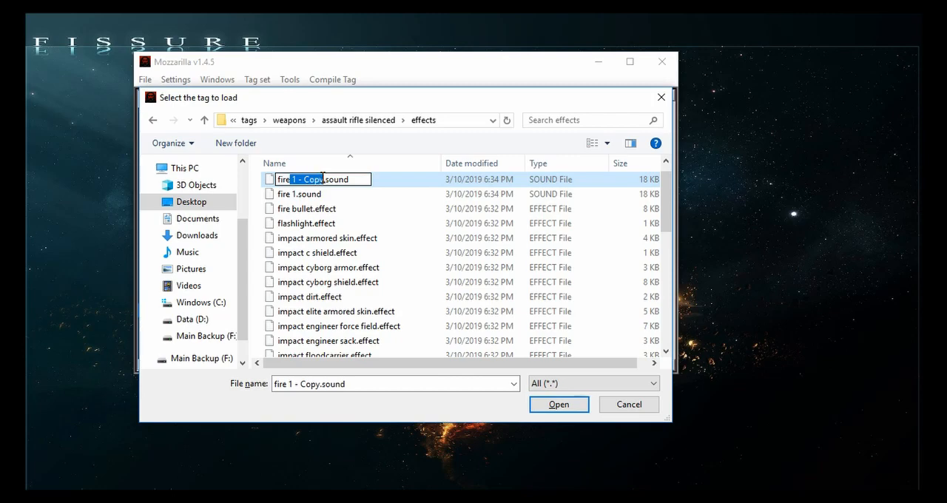
{"action": "type", "text": "2"}
{"action": "key", "text": "Return"}
- Delete the smg folder from tags\weapons and open the assault rifle silenced folder
{"action": "key", "text": "alt+Up"}
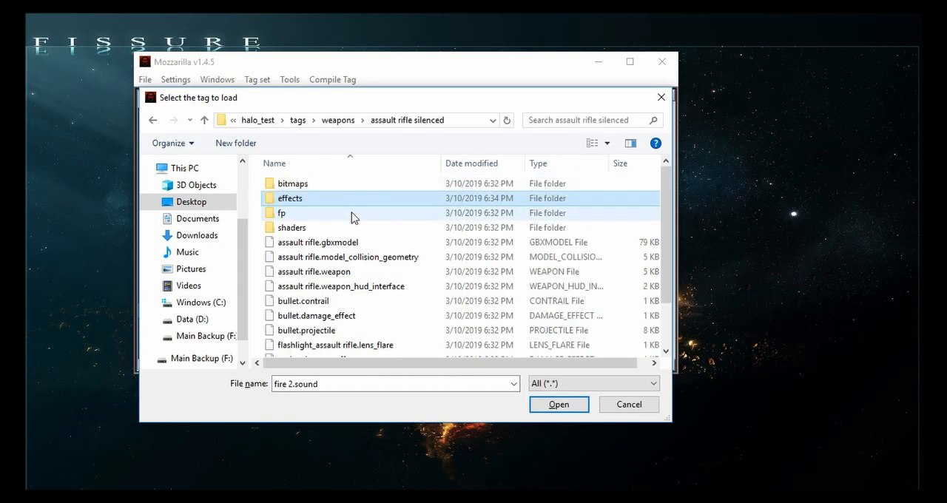
{"action": "key", "text": "alt+Up"}
{"action": "left_click", "coordinate": [303, 299]}
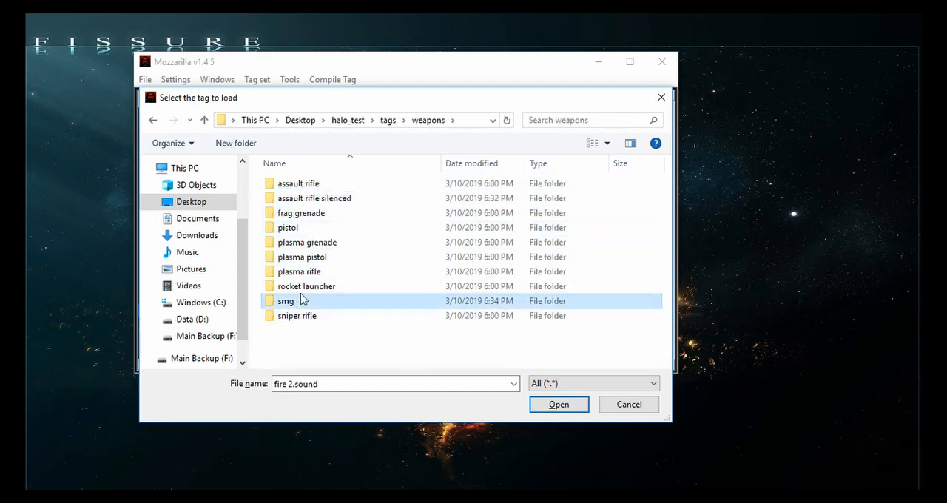
{"action": "key", "text": "Delete"}
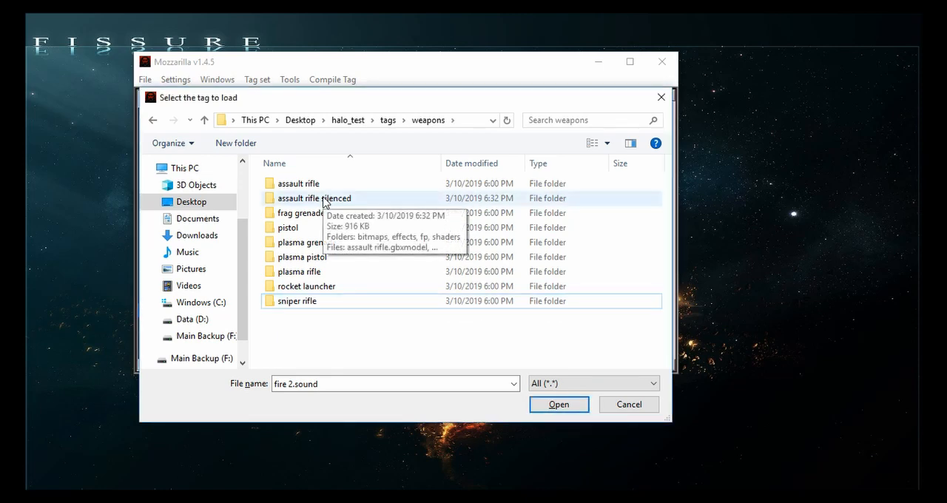
{"action": "left_click", "coordinate": [323, 200]}
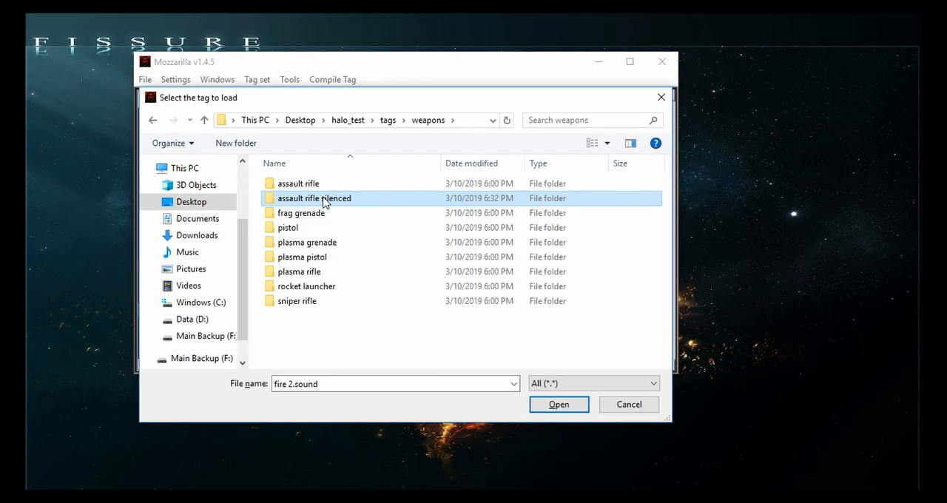
{"action": "double_click", "coordinate": [323, 200]}
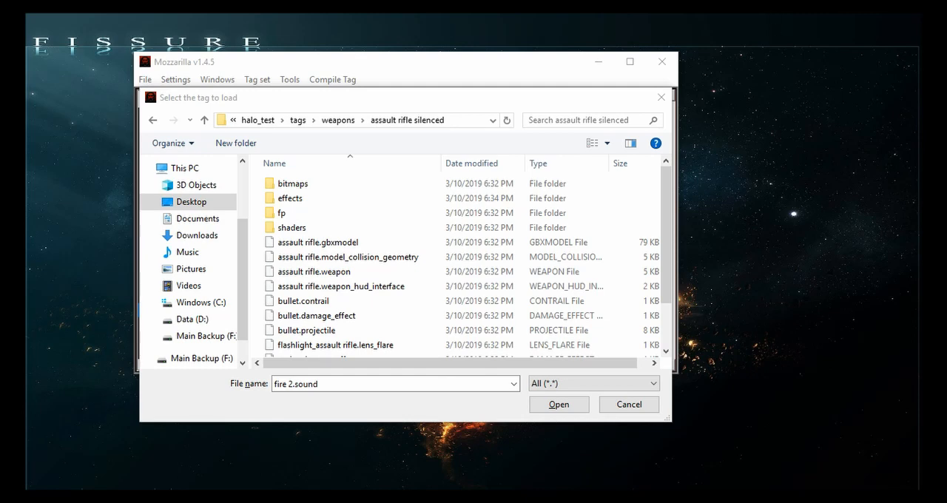
- Bring the Notepad to-do list into view to read the planned weapon changes, and move it away again
{"action": "left_click_drag", "start_coordinate": [946, 27], "coordinate": [636, 144]}
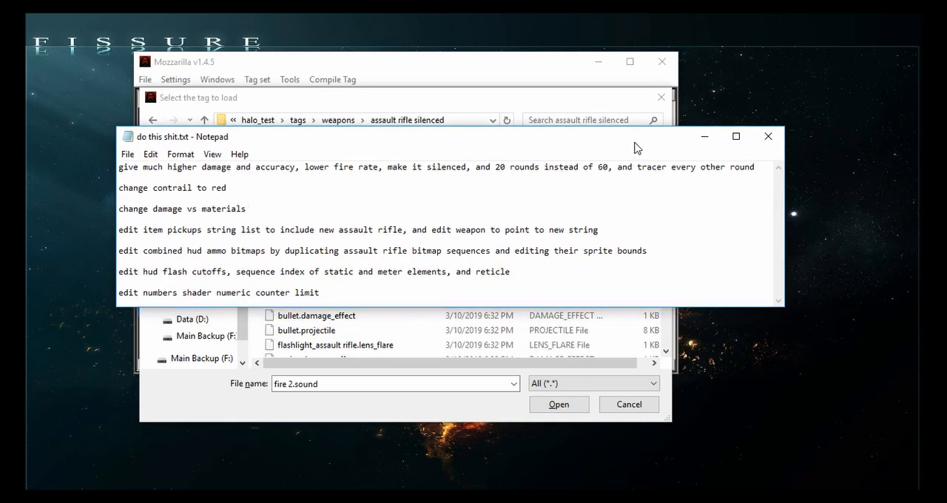
{"action": "left_click_drag", "start_coordinate": [633, 148], "coordinate": [736, 296]}
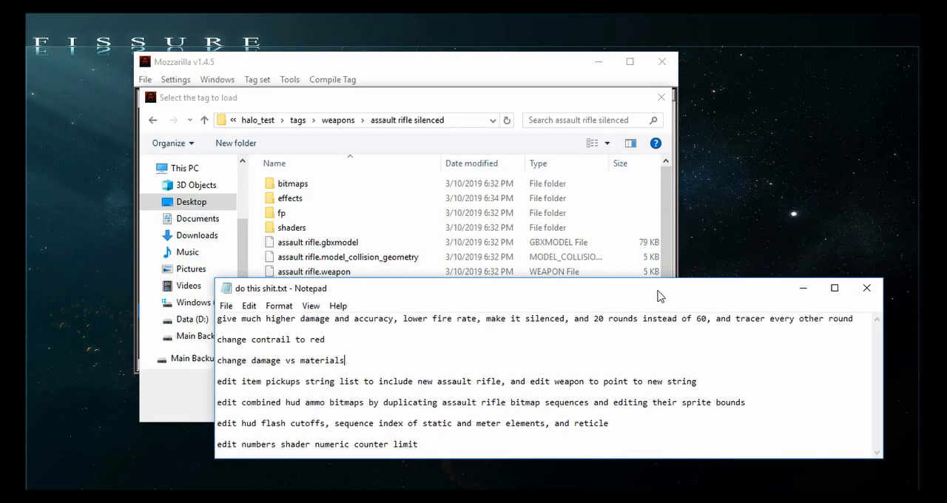
{"action": "left_click_drag", "start_coordinate": [659, 296], "coordinate": [945, 299]}
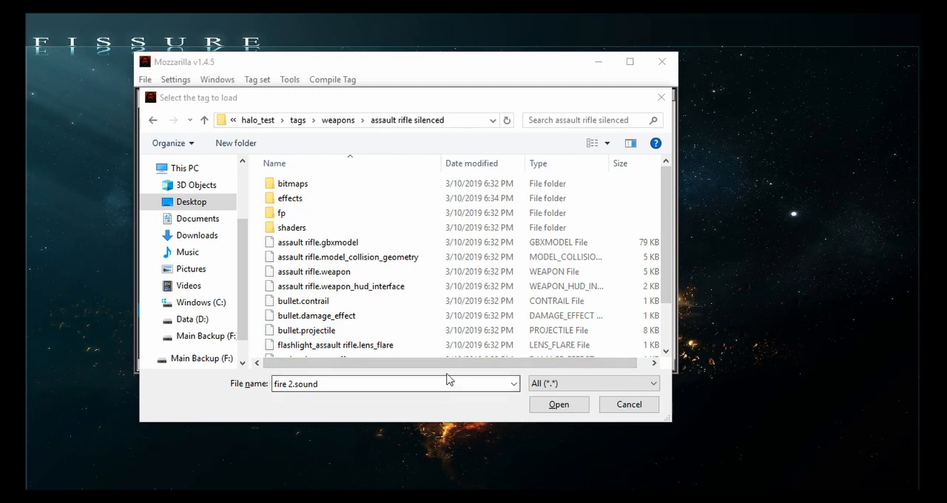
- Open assault rifle.weapon from the assault rifle silenced folder and go to its firing effects array
{"action": "double_click", "coordinate": [385, 274]}
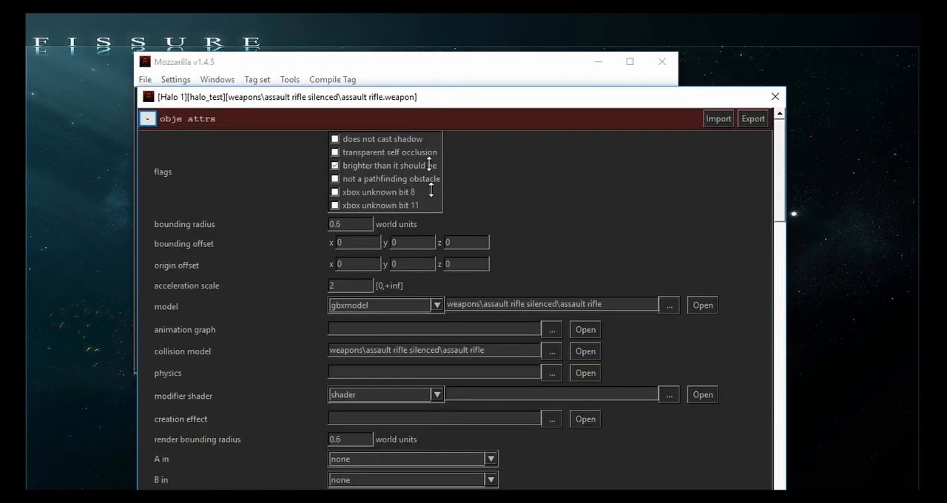
{"action": "left_click_drag", "start_coordinate": [431, 86], "coordinate": [460, 45]}
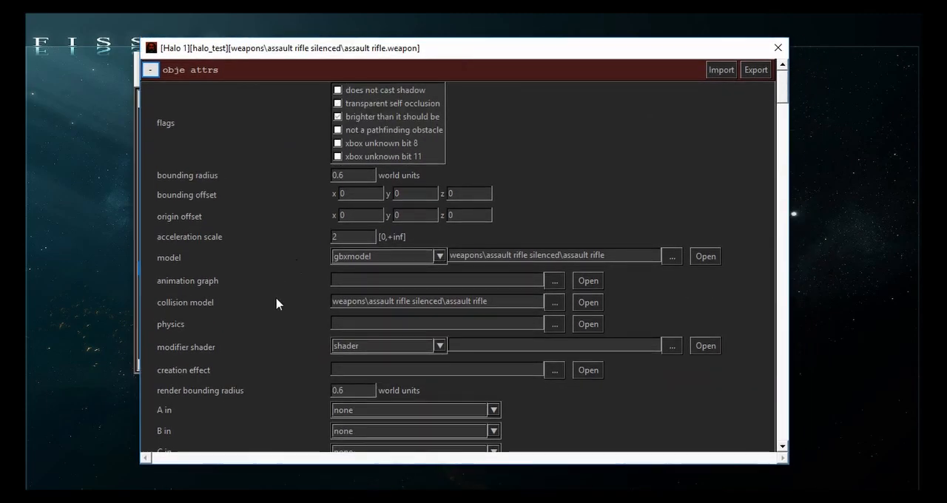
{"action": "scroll", "coordinate": [238, 314], "scroll_direction": "down", "scroll_amount": 20}
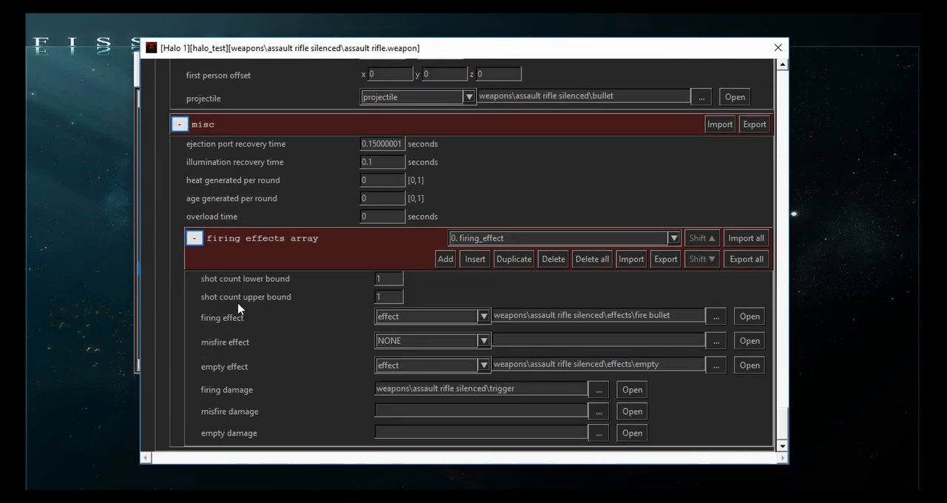
- Browse for the weapon's firing effect and duplicate fire bullet.effect in the effects folder, naming the copy fire bullet 1.effect
{"action": "scroll", "coordinate": [221, 363], "scroll_direction": "up", "scroll_amount": 5}
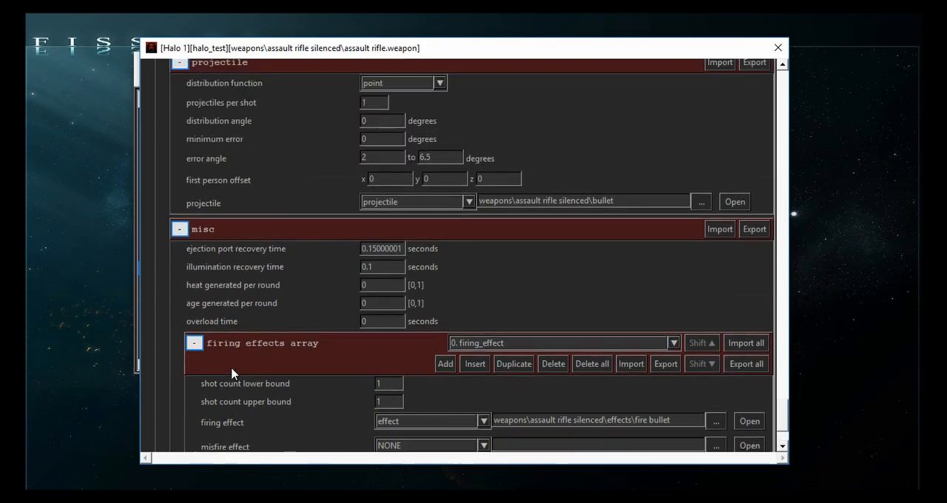
{"action": "scroll", "coordinate": [232, 372], "scroll_direction": "down", "scroll_amount": 3}
{"action": "scroll", "coordinate": [265, 372], "scroll_direction": "down", "scroll_amount": 3}
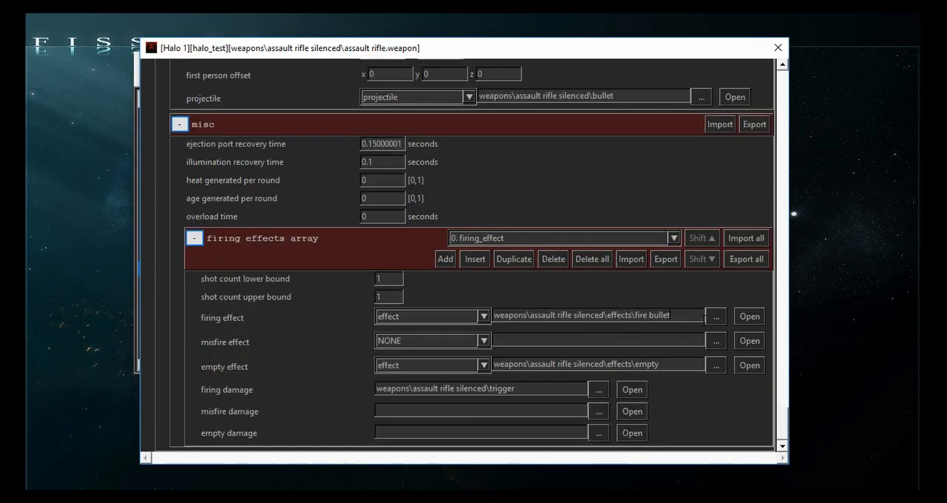
{"action": "left_click", "coordinate": [592, 238]}
{"action": "left_click", "coordinate": [592, 250]}
{"action": "scroll", "coordinate": [292, 325], "scroll_direction": "up", "scroll_amount": 3}
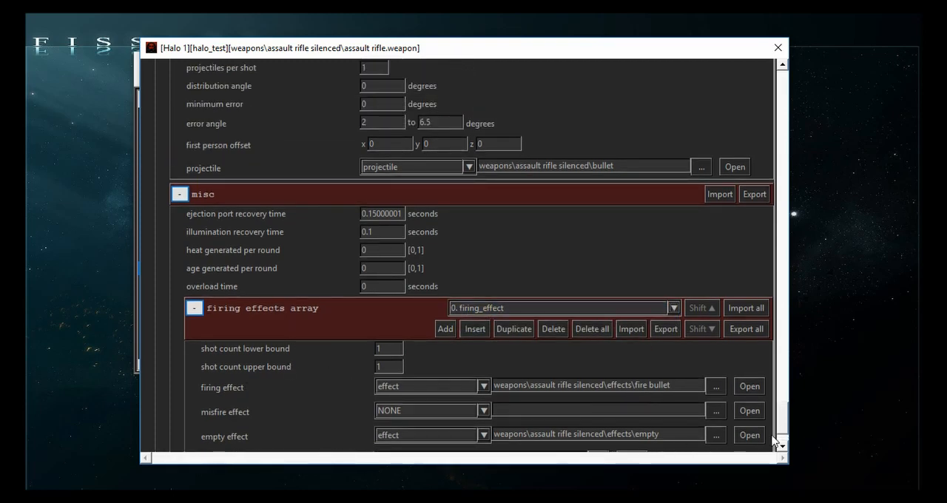
{"action": "left_click", "coordinate": [715, 386]}
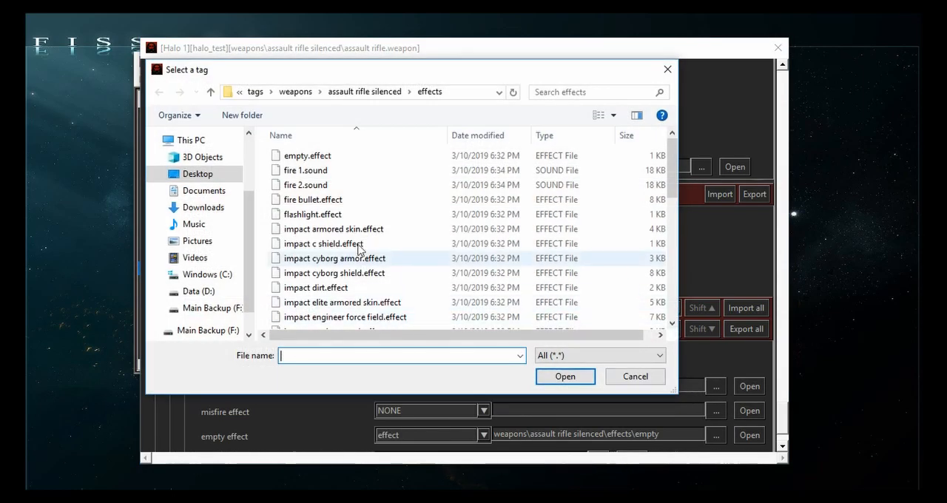
{"action": "left_click", "coordinate": [319, 200]}
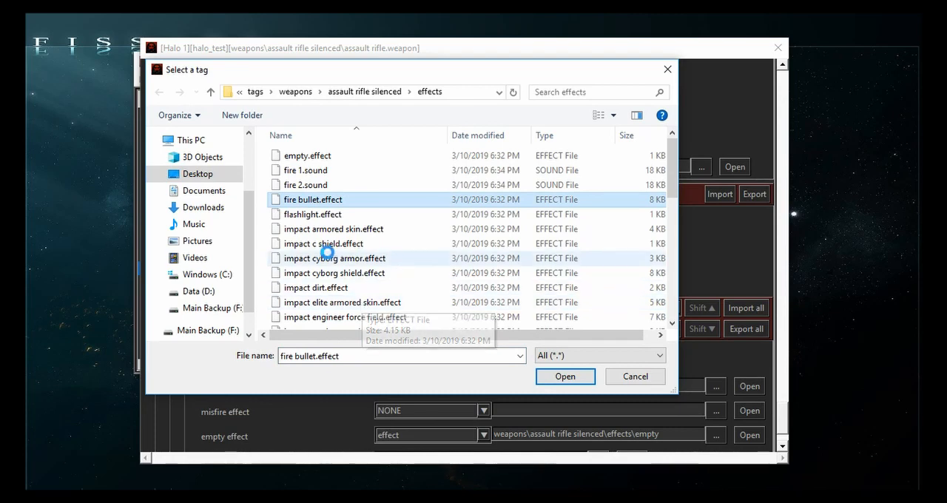
{"action": "key", "text": "ctrl+c"}
{"action": "key", "text": "ctrl+v"}
{"action": "left_click", "coordinate": [325, 199]}
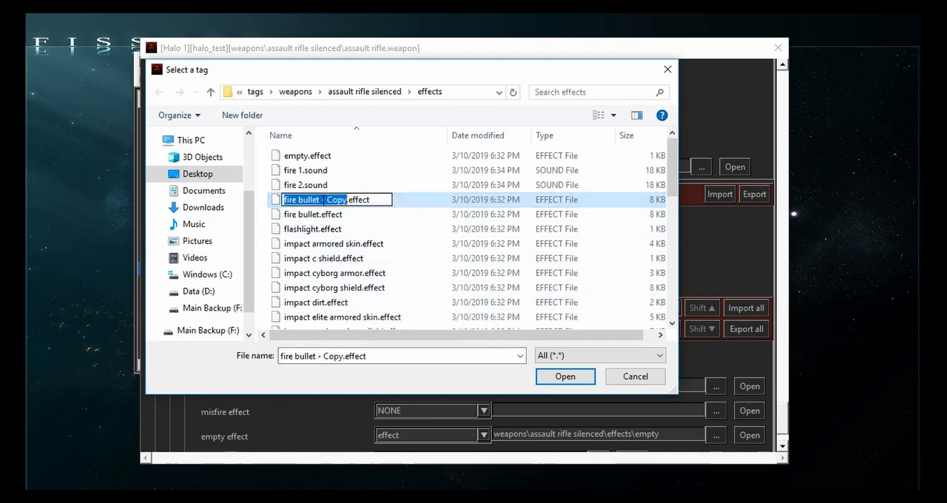
{"action": "left_click_drag", "start_coordinate": [321, 200], "coordinate": [337, 200]}
{"action": "type", "text": "1"}
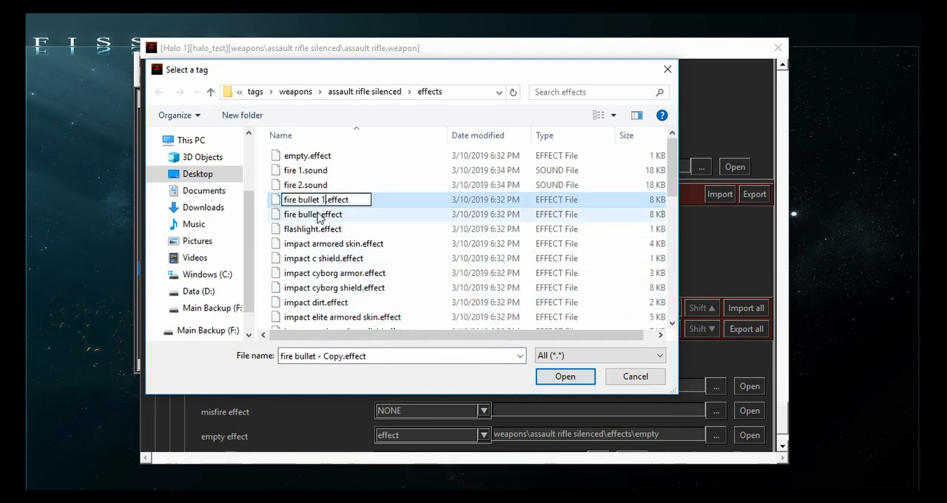
- Rename the original fire bullet.effect as fire bullet 2.effect, and choose fire bullet 1.effect as the firing effect
{"action": "left_click", "coordinate": [325, 215]}
{"action": "left_click", "coordinate": [324, 214]}
{"action": "left_click", "coordinate": [320, 215]}
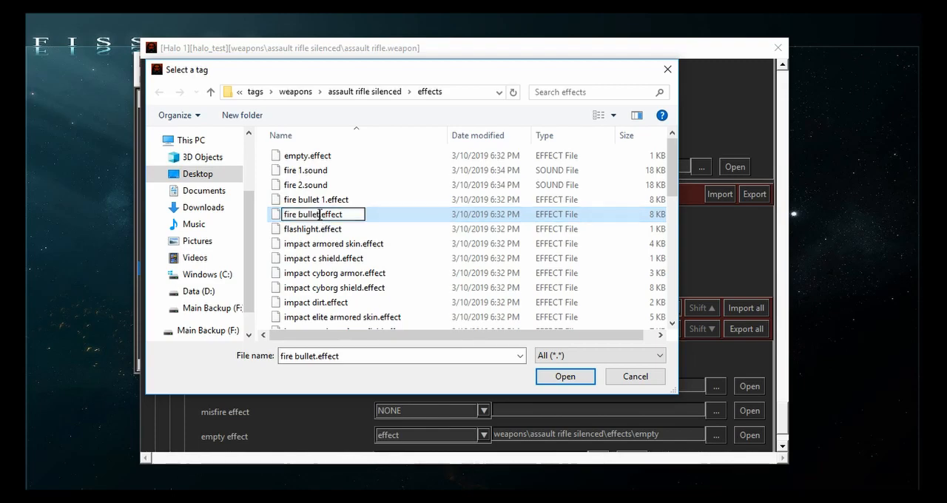
{"action": "type", "text": "2"}
{"action": "left_click", "coordinate": [383, 201]}
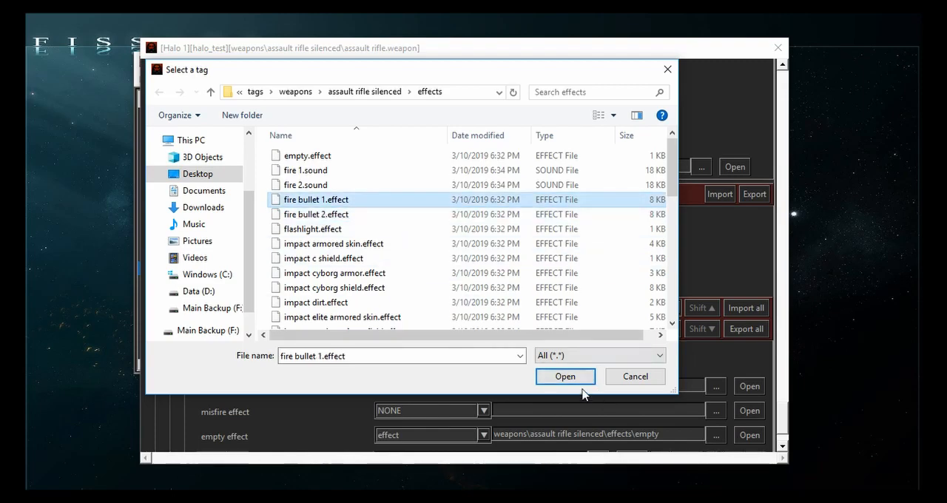
{"action": "left_click", "coordinate": [562, 376]}
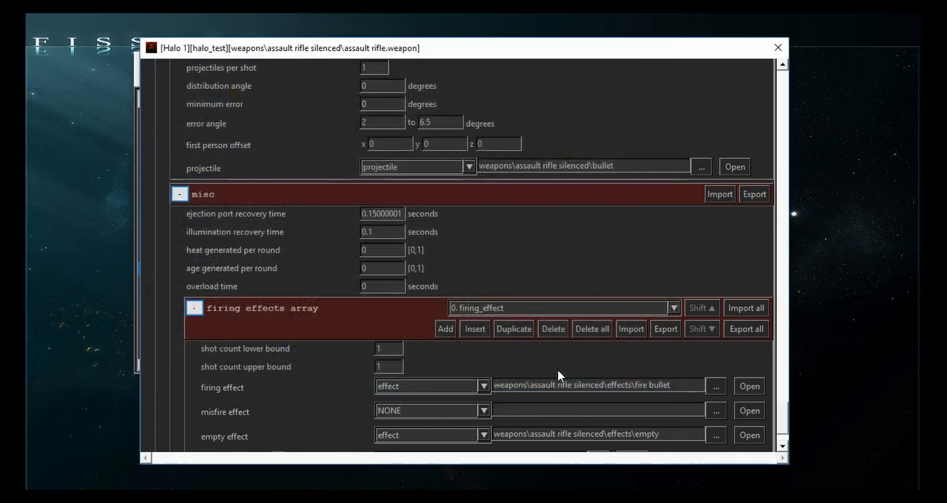
- Duplicate the firing effects array entry and point the copy's firing effect to fire bullet 2
{"action": "left_click", "coordinate": [598, 310]}
{"action": "left_click", "coordinate": [596, 310]}
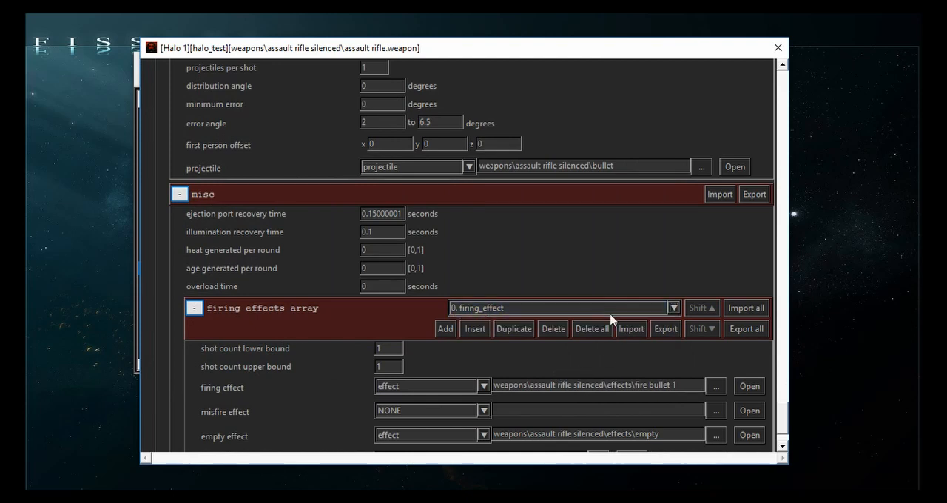
{"action": "left_click", "coordinate": [506, 330]}
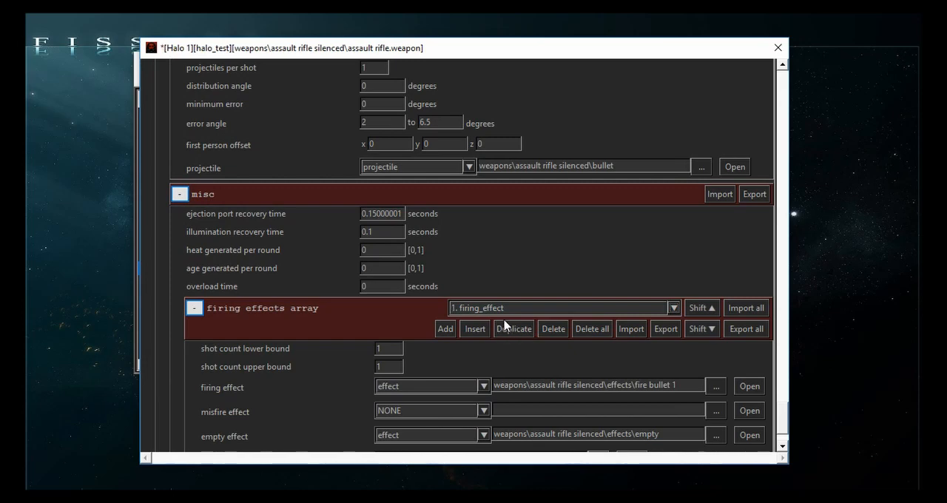
{"action": "type", "text": "2"}
{"action": "scroll", "coordinate": [660, 314], "scroll_direction": "up", "scroll_amount": 1}
{"action": "scroll", "coordinate": [642, 287], "scroll_direction": "down", "scroll_amount": 1}
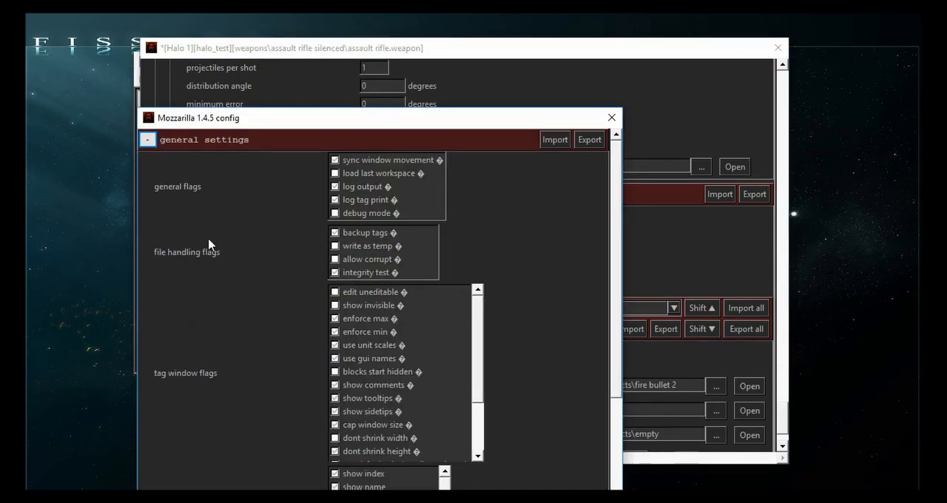
- Enable the scroll unselected widgets option among the tag window flags of the Mozzarilla config
{"action": "left_click_drag", "start_coordinate": [245, 122], "coordinate": [151, 32]}
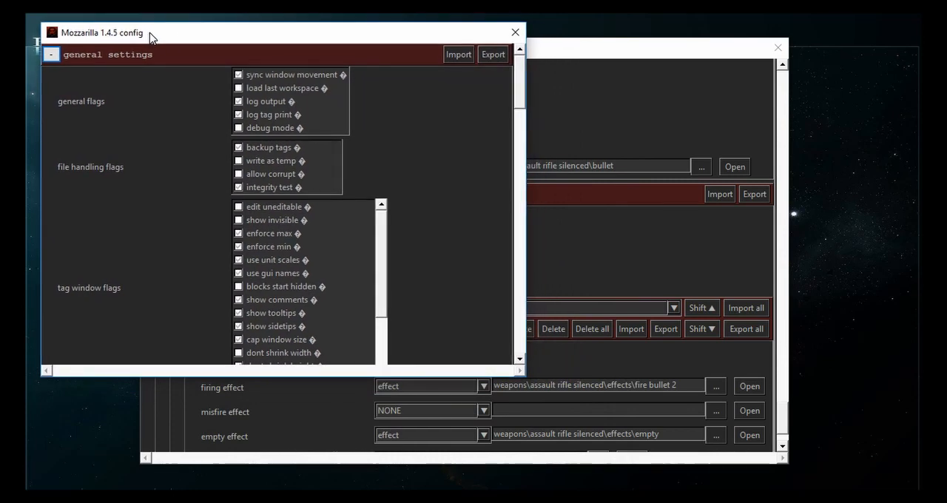
{"action": "scroll", "coordinate": [145, 210], "scroll_direction": "down", "scroll_amount": 5}
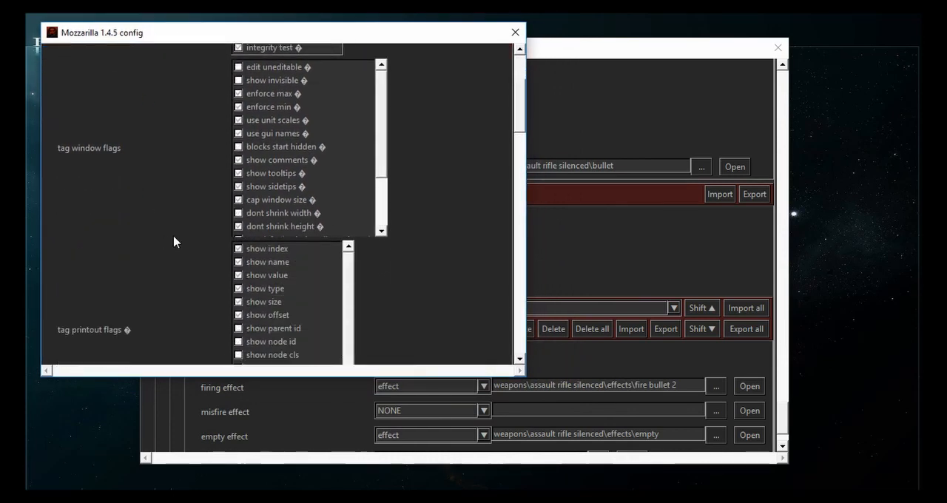
{"action": "scroll", "coordinate": [307, 194], "scroll_direction": "down", "scroll_amount": 1}
{"action": "scroll", "coordinate": [390, 280], "scroll_direction": "up", "scroll_amount": 2}
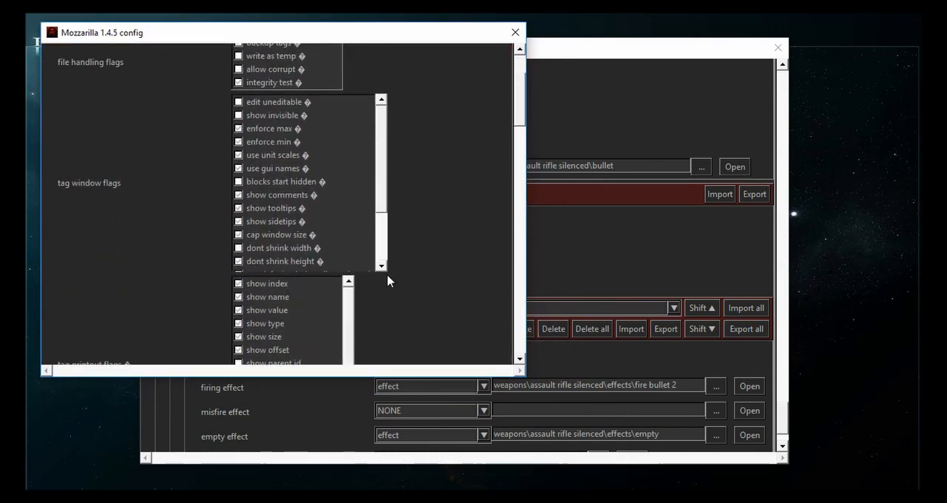
{"action": "scroll", "coordinate": [437, 231], "scroll_direction": "down", "scroll_amount": 2}
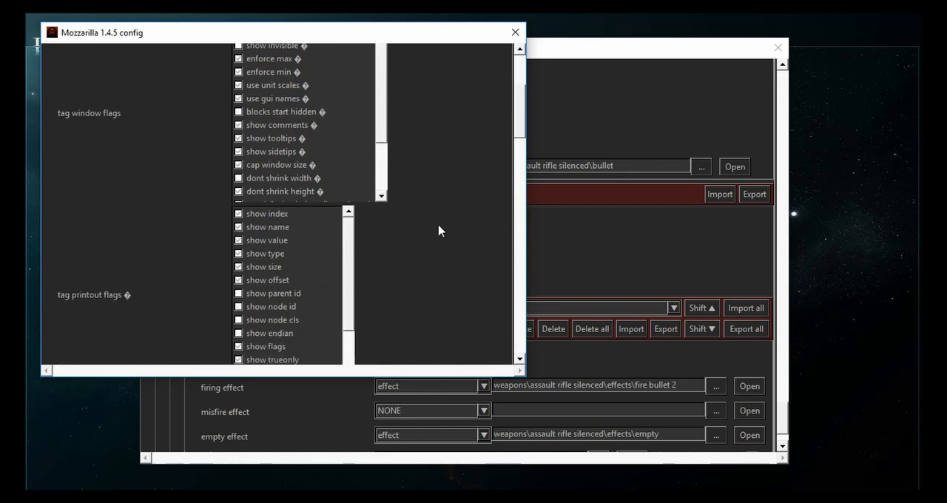
{"action": "scroll", "coordinate": [437, 228], "scroll_direction": "up", "scroll_amount": 2}
{"action": "scroll", "coordinate": [435, 233], "scroll_direction": "down", "scroll_amount": 1}
{"action": "scroll", "coordinate": [435, 235], "scroll_direction": "up", "scroll_amount": 3}
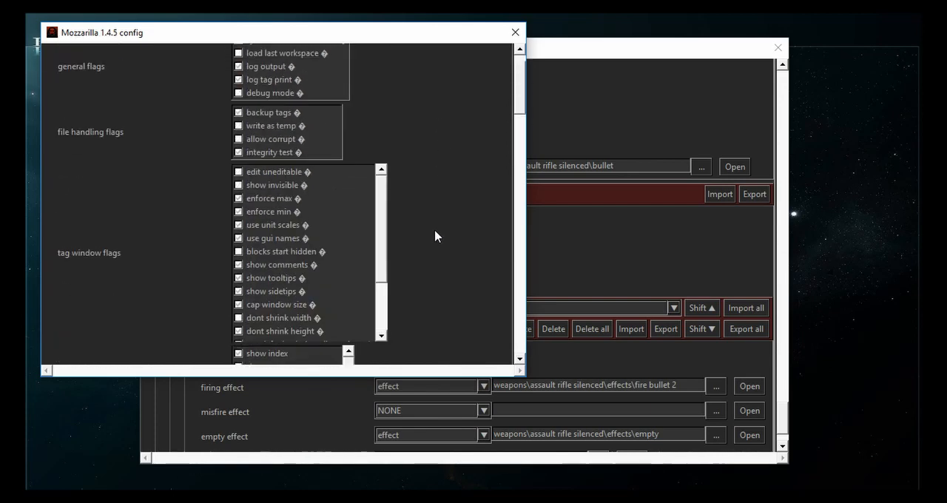
{"action": "scroll", "coordinate": [435, 235], "scroll_direction": "down", "scroll_amount": 2}
{"action": "scroll", "coordinate": [435, 235], "scroll_direction": "up", "scroll_amount": 3}
{"action": "scroll", "coordinate": [436, 236], "scroll_direction": "down", "scroll_amount": 3}
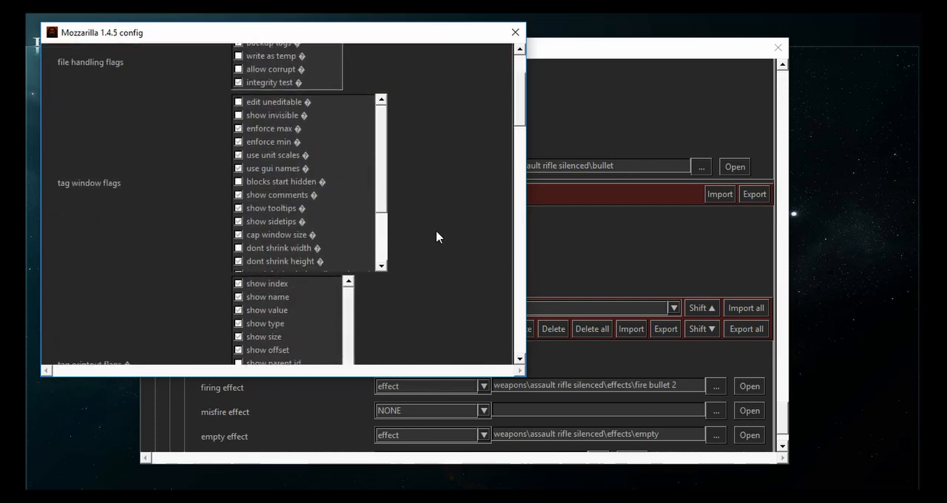
{"action": "scroll", "coordinate": [436, 236], "scroll_direction": "down", "scroll_amount": 2}
{"action": "scroll", "coordinate": [436, 236], "scroll_direction": "up", "scroll_amount": 2}
{"action": "scroll", "coordinate": [437, 237], "scroll_direction": "up", "scroll_amount": 1}
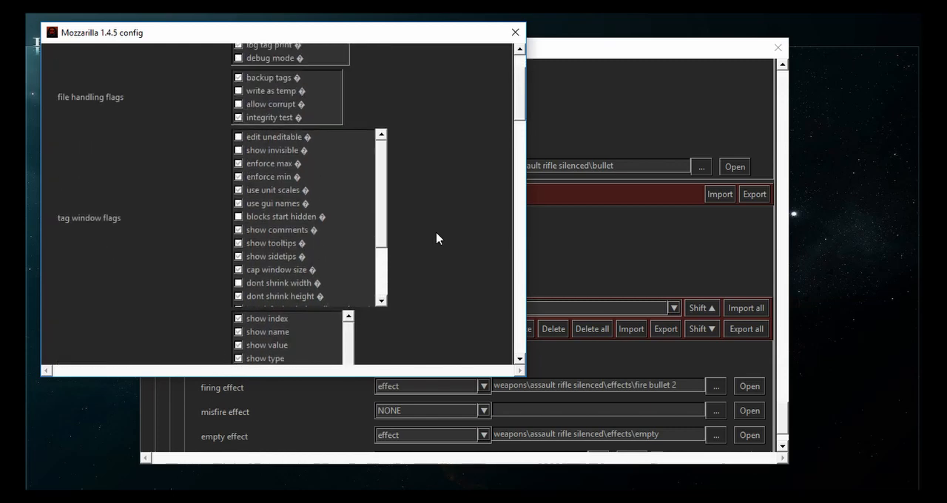
{"action": "scroll", "coordinate": [437, 236], "scroll_direction": "down", "scroll_amount": 1}
{"action": "scroll", "coordinate": [338, 186], "scroll_direction": "down", "scroll_amount": 1}
{"action": "scroll", "coordinate": [338, 186], "scroll_direction": "up", "scroll_amount": 1}
{"action": "scroll", "coordinate": [338, 186], "scroll_direction": "down", "scroll_amount": 1}
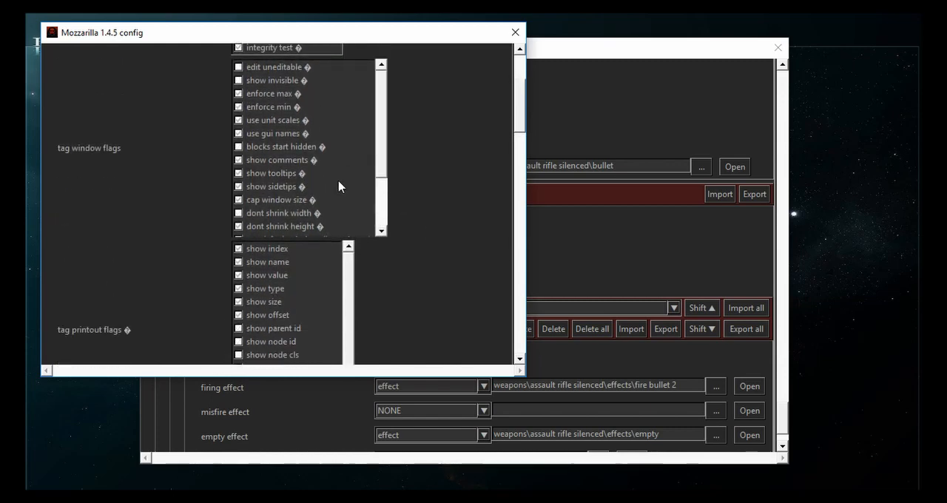
{"action": "scroll", "coordinate": [345, 186], "scroll_direction": "up", "scroll_amount": 1}
{"action": "scroll", "coordinate": [344, 187], "scroll_direction": "down", "scroll_amount": 1}
{"action": "scroll", "coordinate": [356, 168], "scroll_direction": "up", "scroll_amount": 1}
{"action": "scroll", "coordinate": [356, 168], "scroll_direction": "down", "scroll_amount": 1}
{"action": "scroll", "coordinate": [345, 192], "scroll_direction": "up", "scroll_amount": 1}
{"action": "left_click_drag", "start_coordinate": [381, 172], "coordinate": [384, 220]}
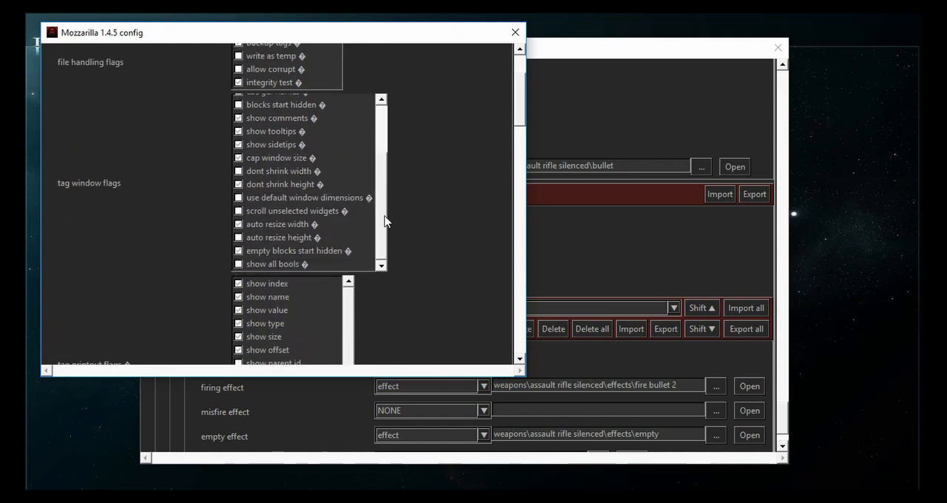
{"action": "left_click", "coordinate": [279, 212]}
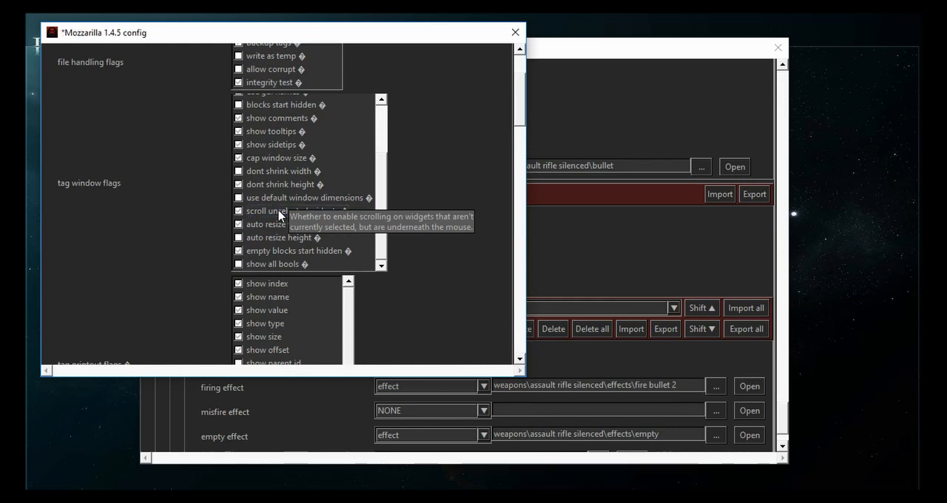
- Test scrolling over the tag window flags and the depths entry selector, and save and close the config
{"action": "scroll", "coordinate": [377, 234], "scroll_direction": "up", "scroll_amount": 5}
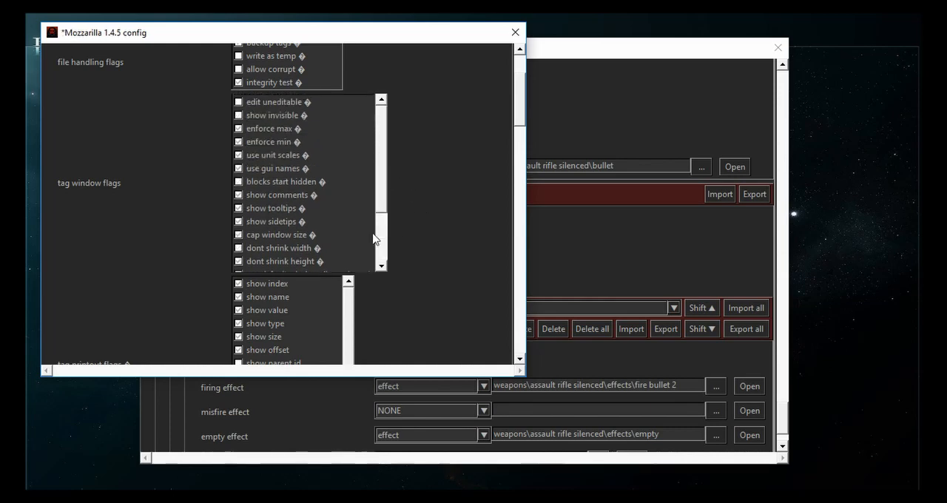
{"action": "scroll", "coordinate": [373, 232], "scroll_direction": "down", "scroll_amount": 5}
{"action": "scroll", "coordinate": [371, 229], "scroll_direction": "up", "scroll_amount": 4}
{"action": "scroll", "coordinate": [372, 229], "scroll_direction": "down", "scroll_amount": 4}
{"action": "scroll", "coordinate": [372, 228], "scroll_direction": "up", "scroll_amount": 5}
{"action": "scroll", "coordinate": [370, 226], "scroll_direction": "down", "scroll_amount": 3}
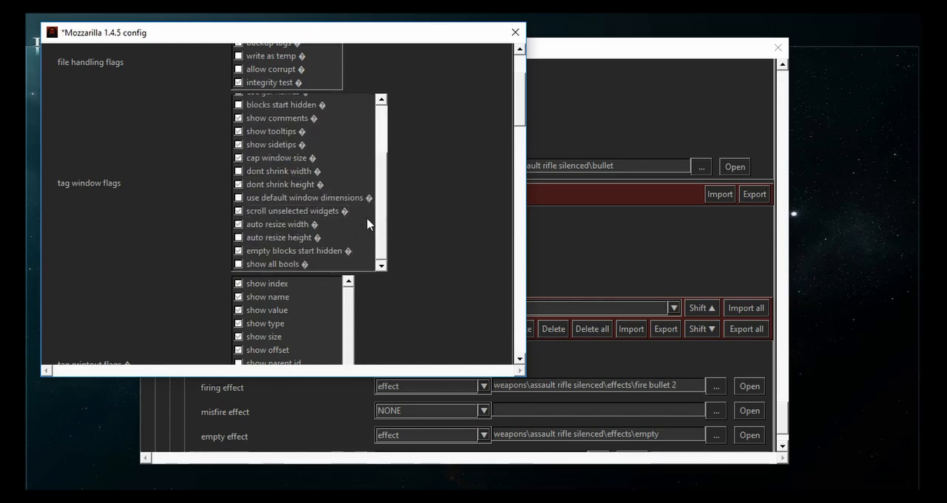
{"action": "scroll", "coordinate": [457, 185], "scroll_direction": "down", "scroll_amount": 12}
{"action": "scroll", "coordinate": [457, 187], "scroll_direction": "down", "scroll_amount": 15}
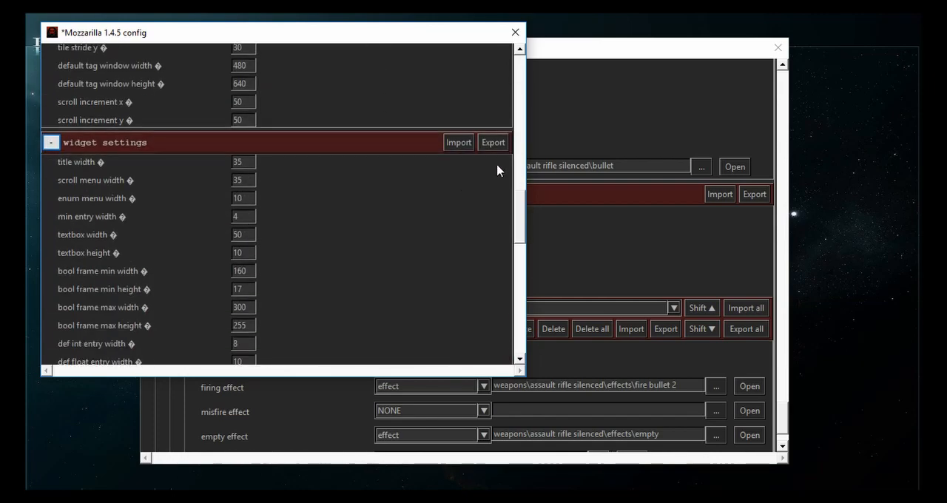
{"action": "scroll", "coordinate": [411, 200], "scroll_direction": "down", "scroll_amount": 4}
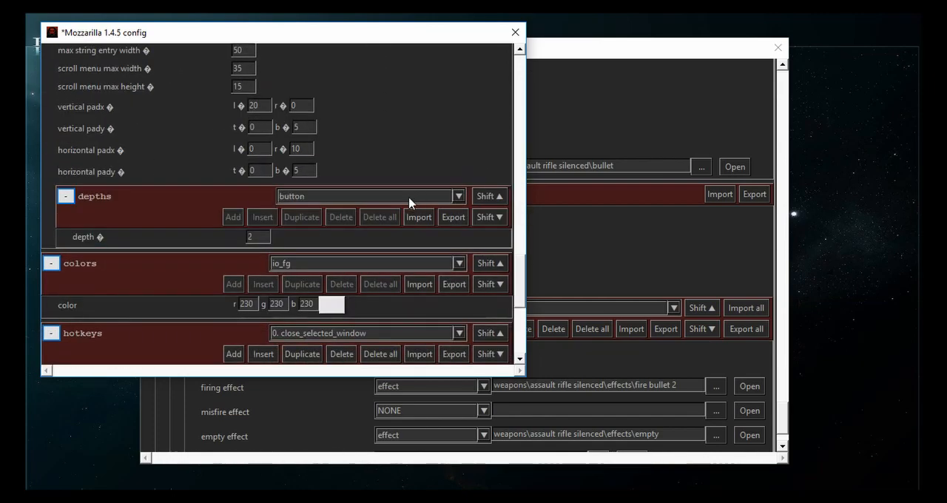
{"action": "scroll", "coordinate": [409, 203], "scroll_direction": "up", "scroll_amount": 3}
{"action": "scroll", "coordinate": [408, 203], "scroll_direction": "down", "scroll_amount": 3}
{"action": "left_click", "coordinate": [515, 32]}
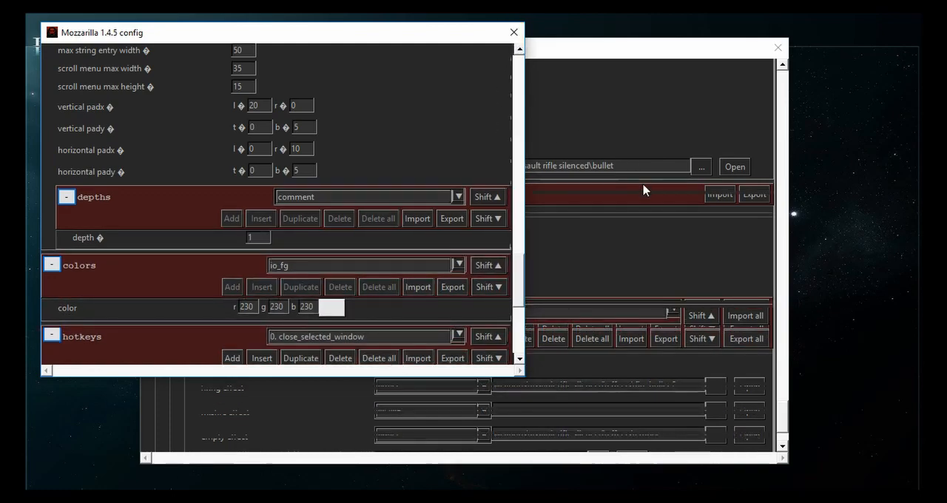
- Open the fire bullet 1 effect from firing effect 0 and choose event 0 in its events array
{"action": "scroll", "coordinate": [689, 256], "scroll_direction": "down", "scroll_amount": 3}
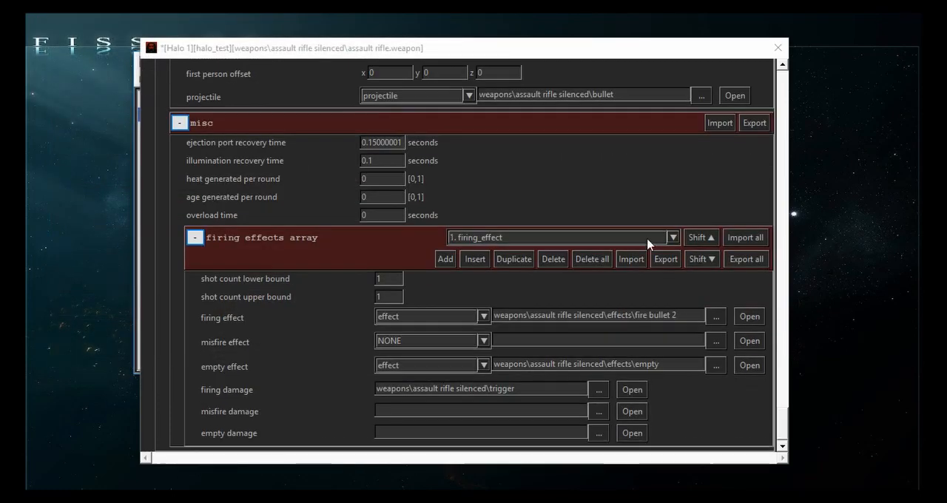
{"action": "scroll", "coordinate": [648, 243], "scroll_direction": "up", "scroll_amount": 1}
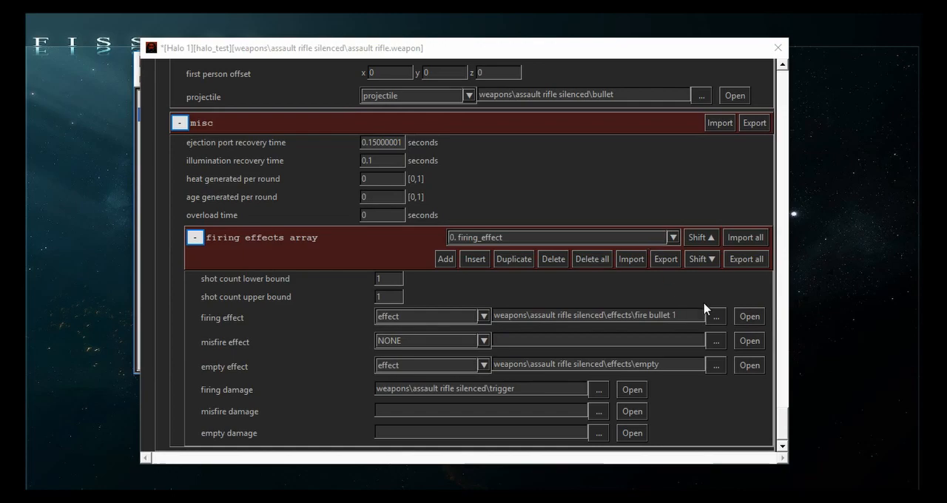
{"action": "left_click", "coordinate": [750, 317]}
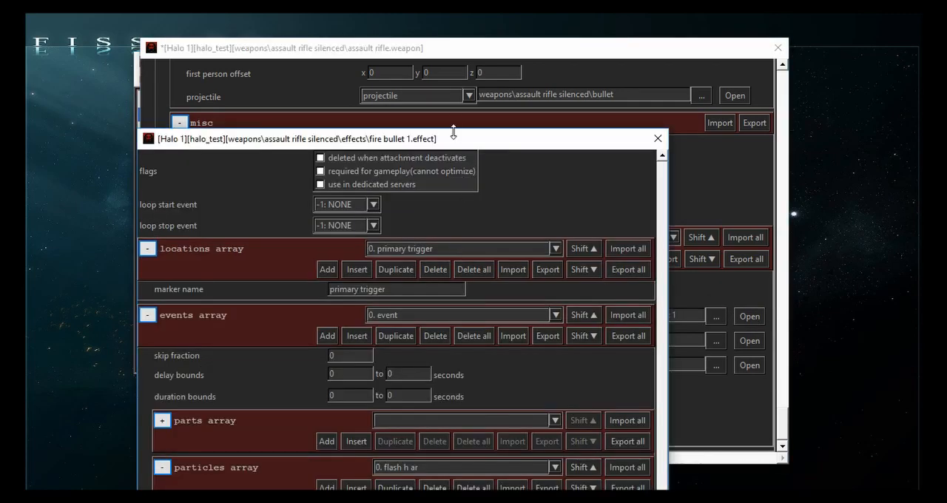
{"action": "left_click_drag", "start_coordinate": [464, 140], "coordinate": [413, 44]}
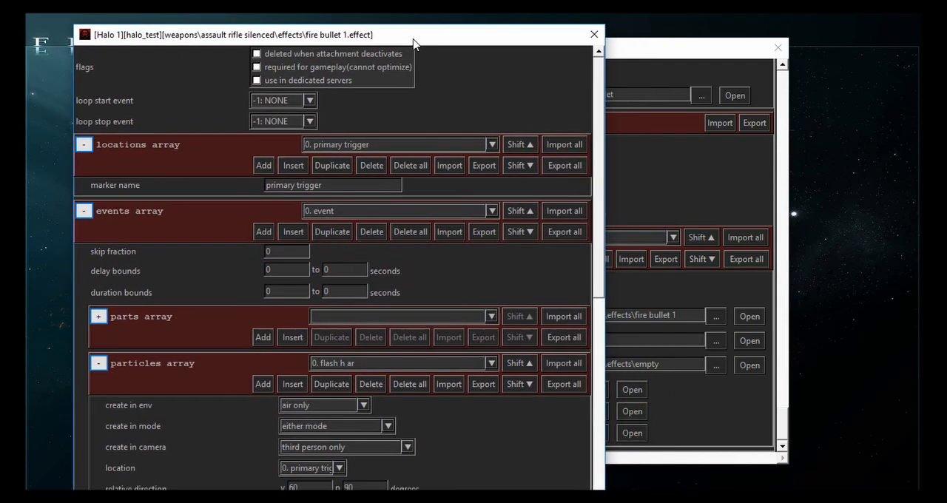
{"action": "left_click", "coordinate": [333, 213]}
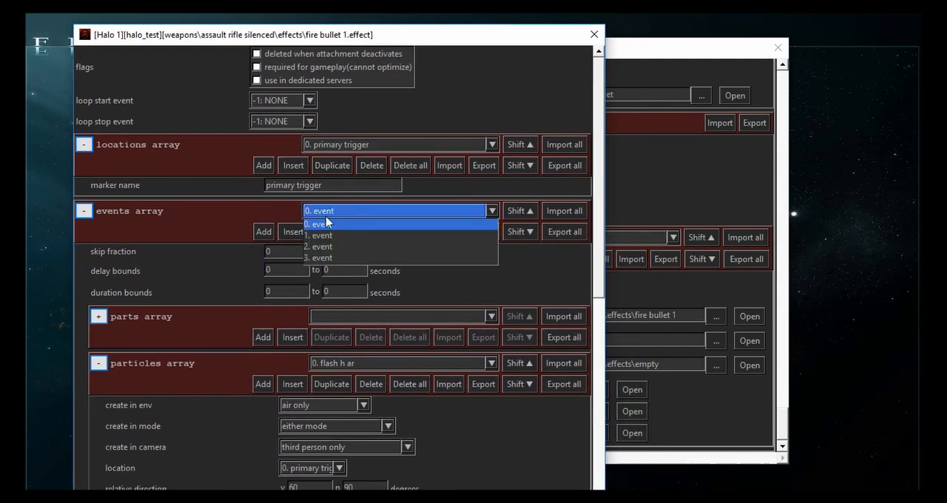
{"action": "left_click", "coordinate": [329, 216]}
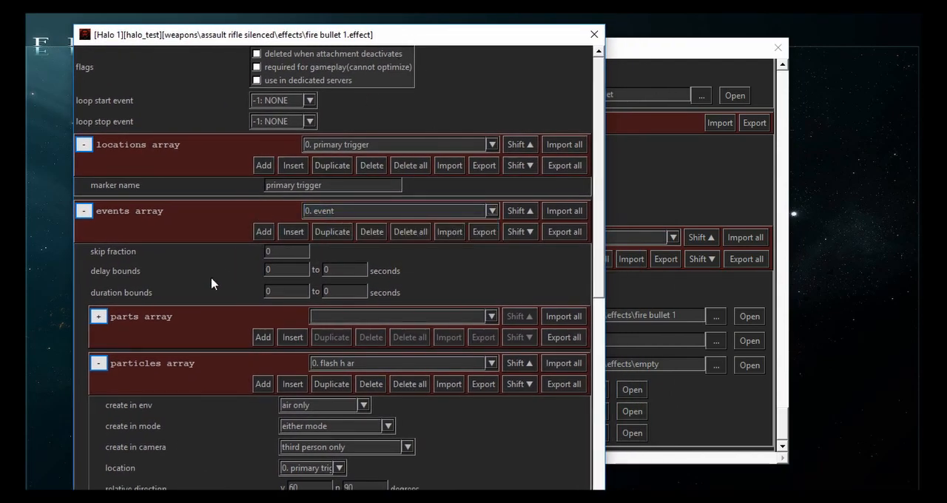
- Choose event 1 in the fire bullet 1 events array and show its part 0, fire, in the expanded parts array
{"action": "scroll", "coordinate": [210, 282], "scroll_direction": "down", "scroll_amount": 3}
{"action": "scroll", "coordinate": [203, 285], "scroll_direction": "up", "scroll_amount": 1}
{"action": "scroll", "coordinate": [333, 142], "scroll_direction": "down", "scroll_amount": 1}
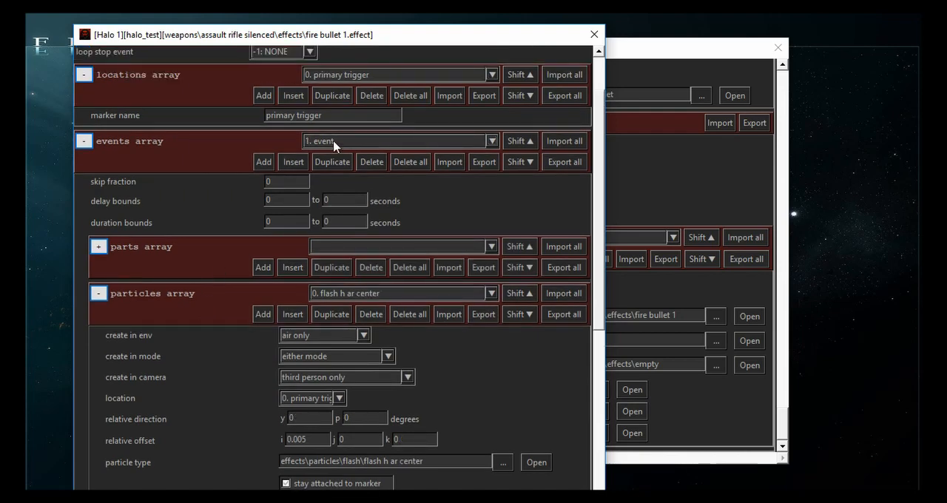
{"action": "scroll", "coordinate": [333, 142], "scroll_direction": "up", "scroll_amount": 1}
{"action": "scroll", "coordinate": [333, 142], "scroll_direction": "down", "scroll_amount": 1}
{"action": "left_click", "coordinate": [99, 247]}
{"action": "scroll", "coordinate": [204, 271], "scroll_direction": "down", "scroll_amount": 1}
{"action": "left_click", "coordinate": [392, 212]}
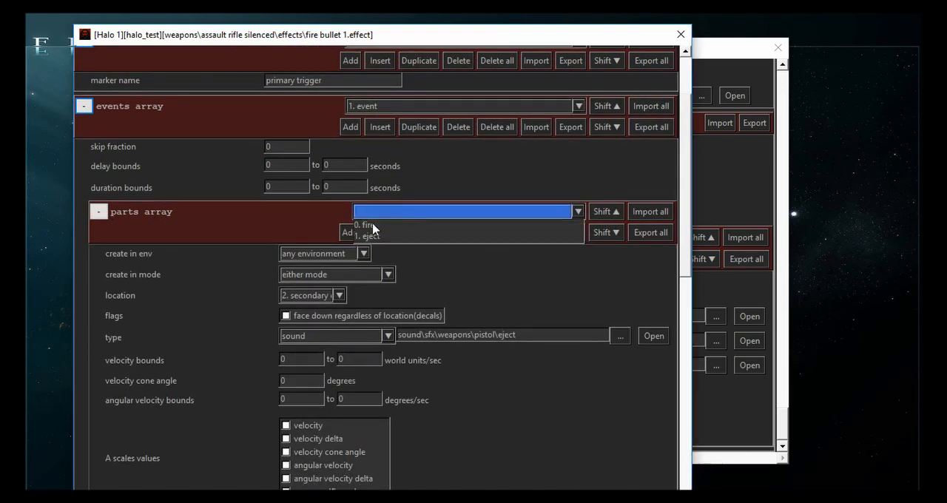
{"action": "left_click", "coordinate": [370, 227]}
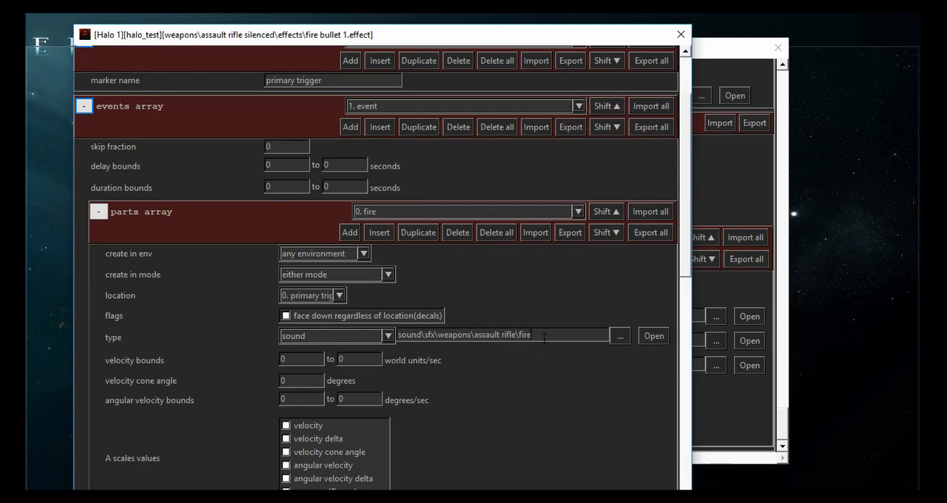
- Point the fire part's sound to weapons\assault rifle silenced\effects\fire 1, copy the path, and close the fire bullet 1 effect
{"action": "left_click", "coordinate": [619, 336]}
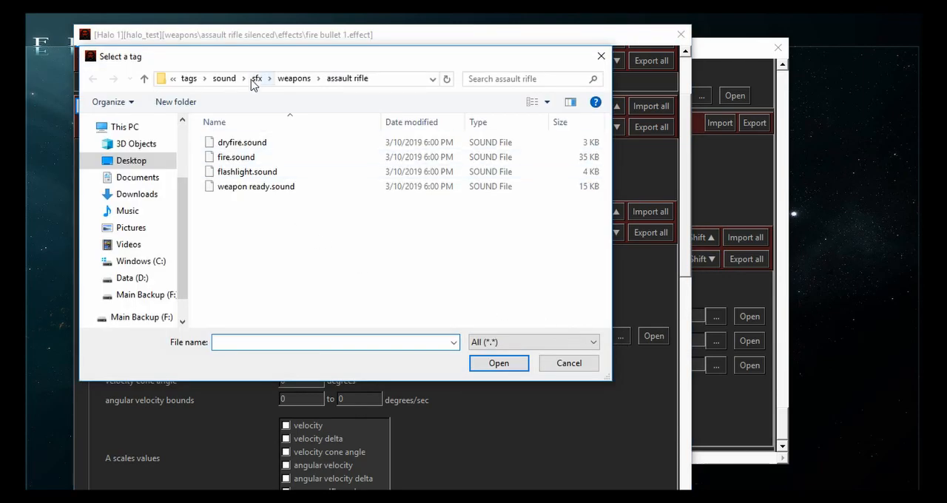
{"action": "left_click", "coordinate": [189, 79]}
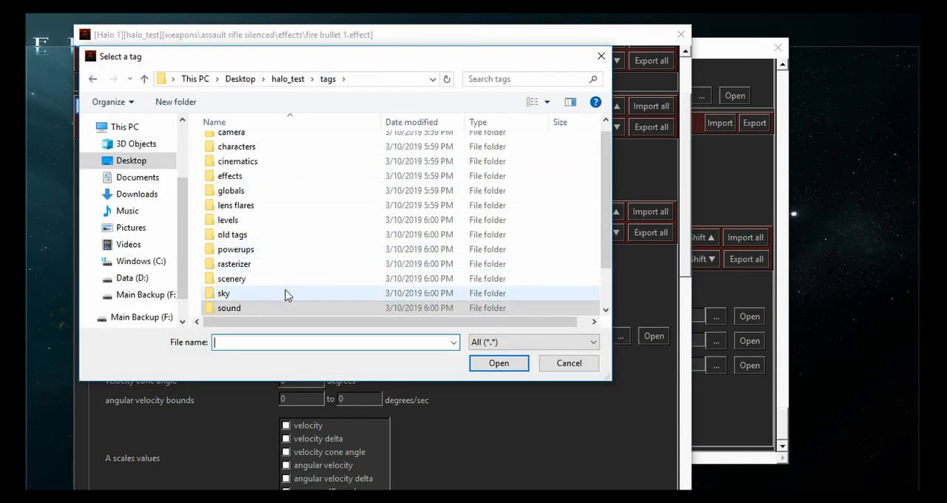
{"action": "scroll", "coordinate": [287, 294], "scroll_direction": "down", "scroll_amount": 1}
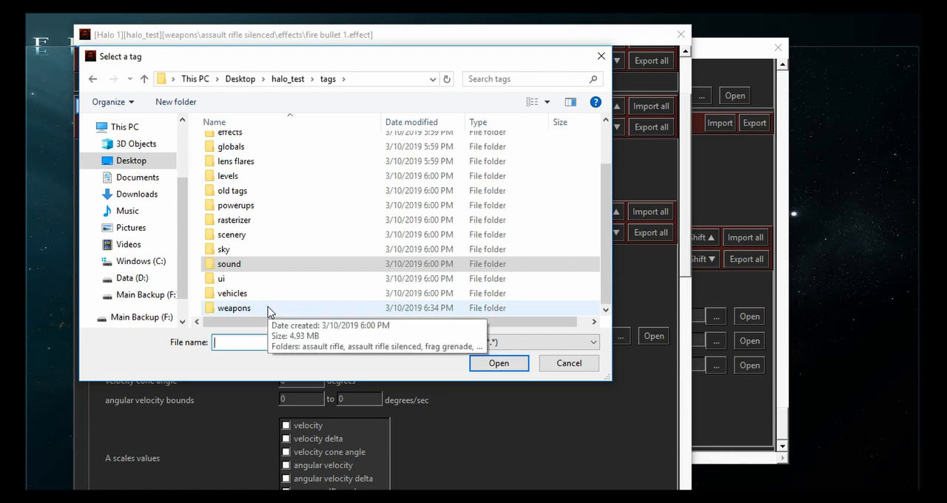
{"action": "double_click", "coordinate": [234, 307]}
{"action": "double_click", "coordinate": [264, 159]}
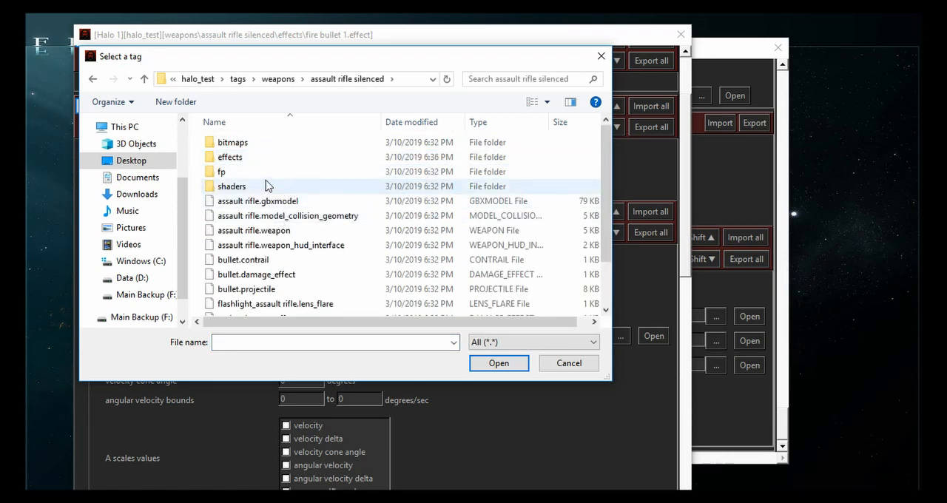
{"action": "double_click", "coordinate": [248, 158]}
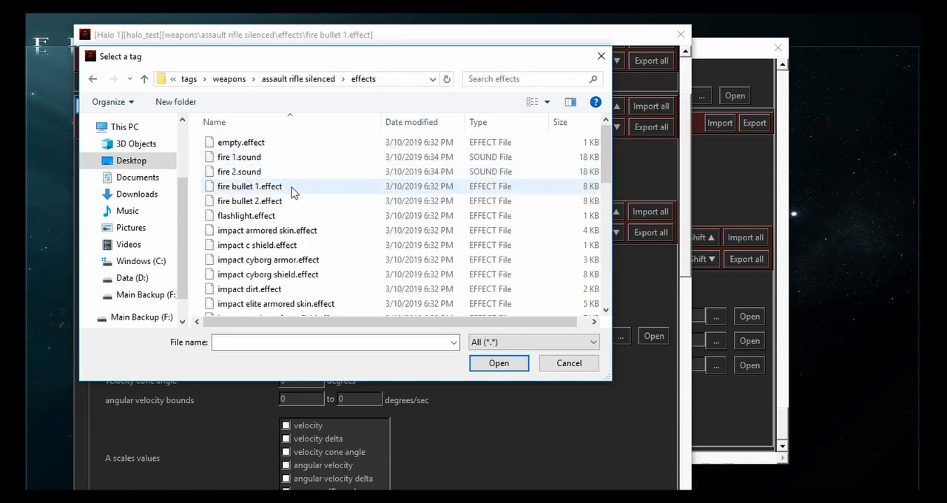
{"action": "double_click", "coordinate": [259, 159]}
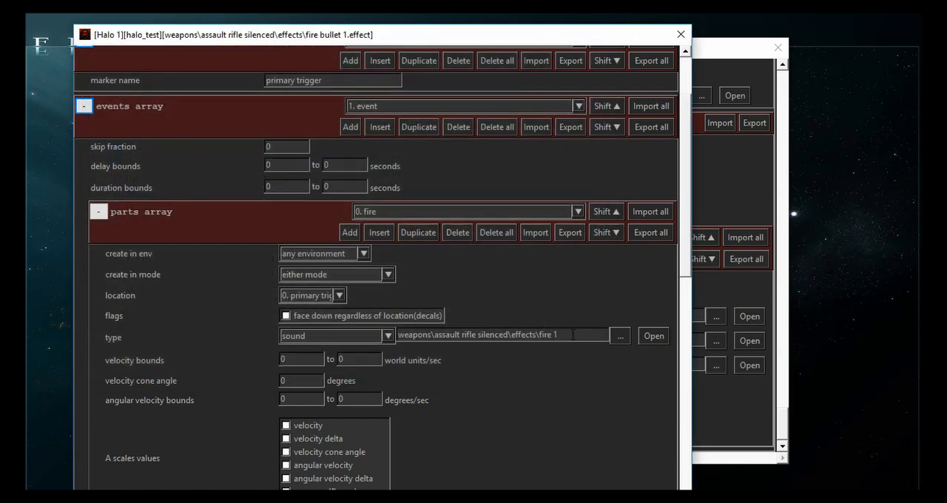
{"action": "triple_click", "coordinate": [416, 335]}
{"action": "key", "text": "ctrl+c"}
{"action": "left_click", "coordinate": [579, 335]}
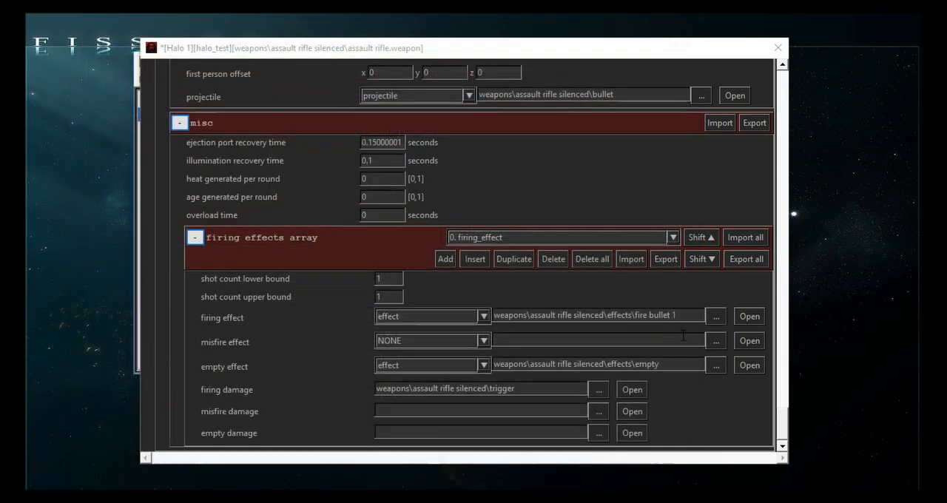
{"action": "left_click", "coordinate": [682, 35]}
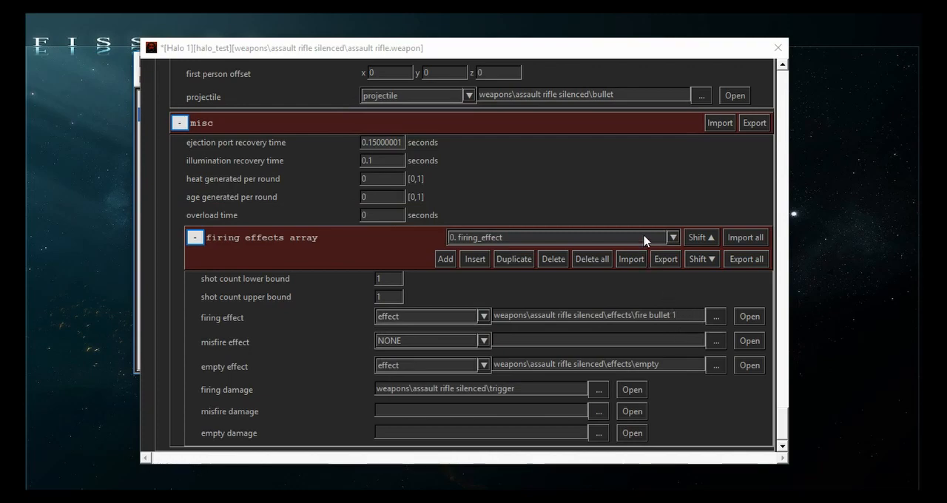
- Open the fire bullet 2 effect from firing effect 1 and choose the fire part of event 1
{"action": "scroll", "coordinate": [644, 238], "scroll_direction": "down", "scroll_amount": 1}
{"action": "left_click", "coordinate": [744, 313]}
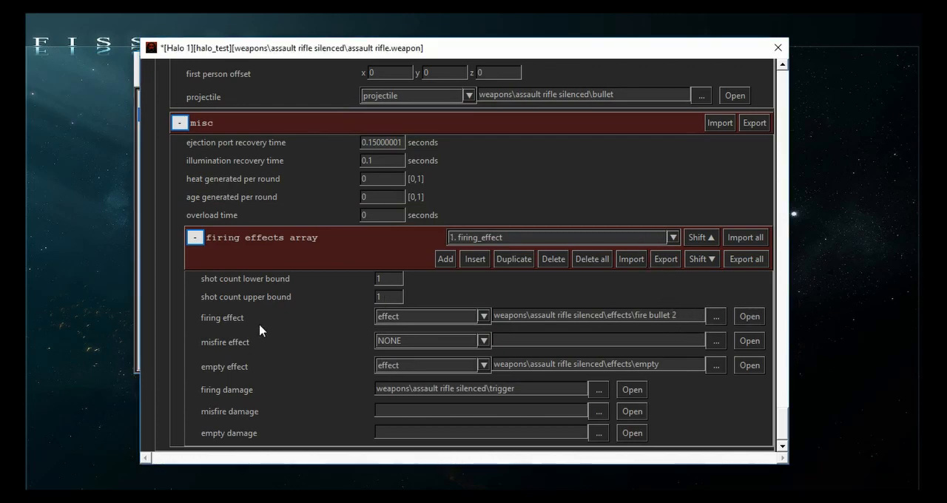
{"action": "scroll", "coordinate": [252, 326], "scroll_direction": "down", "scroll_amount": 4}
{"action": "scroll", "coordinate": [337, 275], "scroll_direction": "up", "scroll_amount": 2}
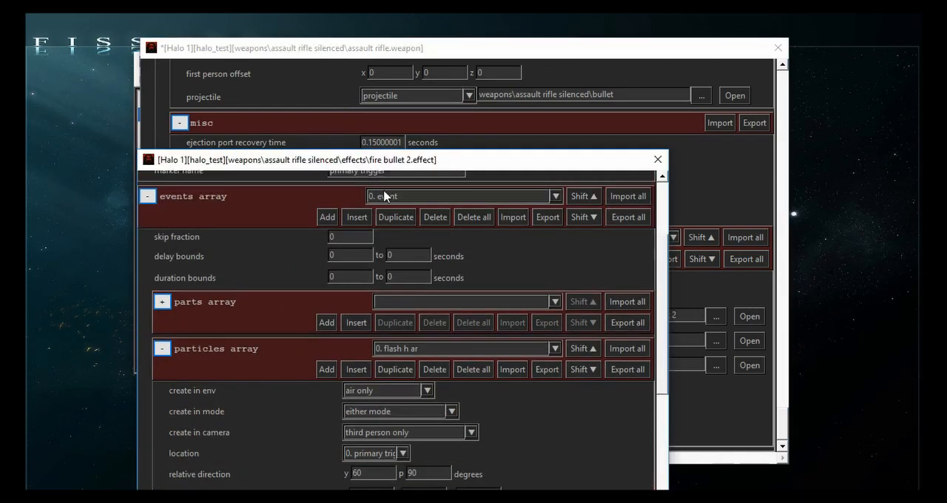
{"action": "scroll", "coordinate": [384, 197], "scroll_direction": "down", "scroll_amount": 1}
{"action": "left_click", "coordinate": [162, 302]}
{"action": "left_click", "coordinate": [438, 302]}
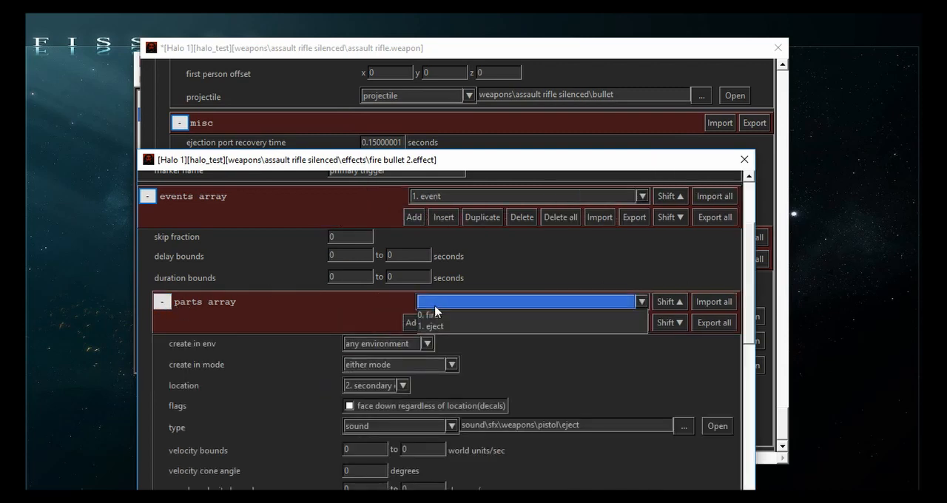
{"action": "left_click", "coordinate": [438, 316]}
- Set the fire part's sound to weapons\assault rifle silenced\effects\fire 2, then save and close the fire bullet 2 effect
{"action": "left_click_drag", "start_coordinate": [621, 426], "coordinate": [278, 414]}
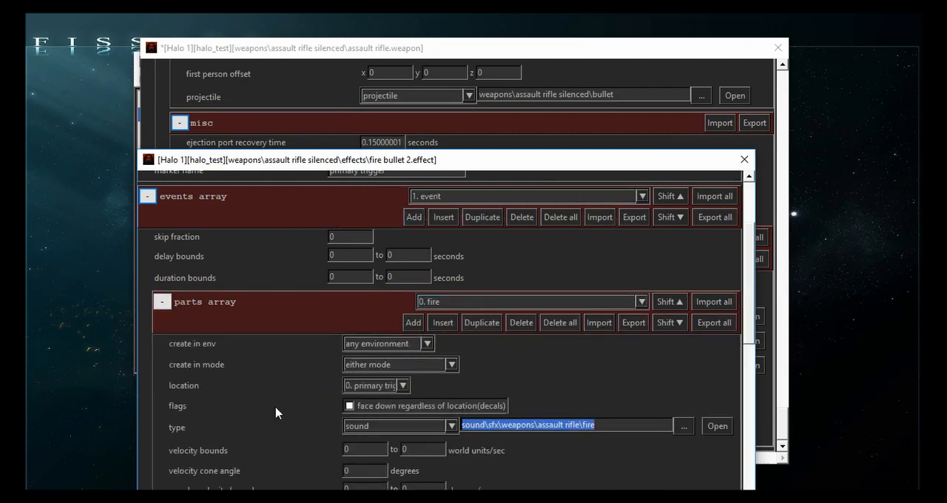
{"action": "key", "text": "ctrl+v"}
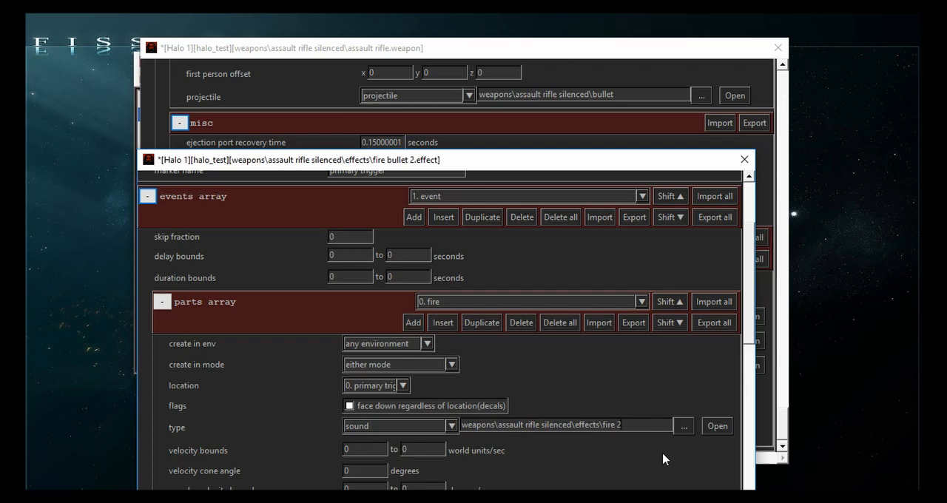
{"action": "key", "text": "ctrl+s"}
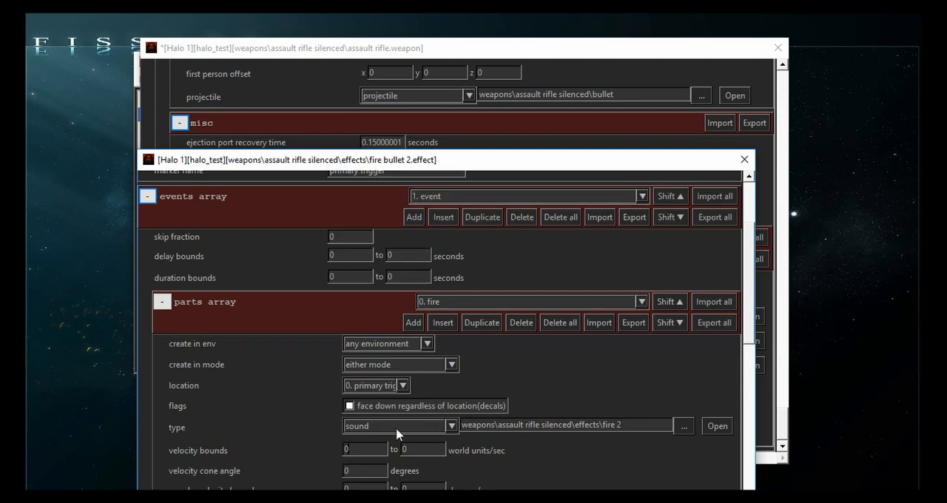
{"action": "left_click", "coordinate": [744, 160]}
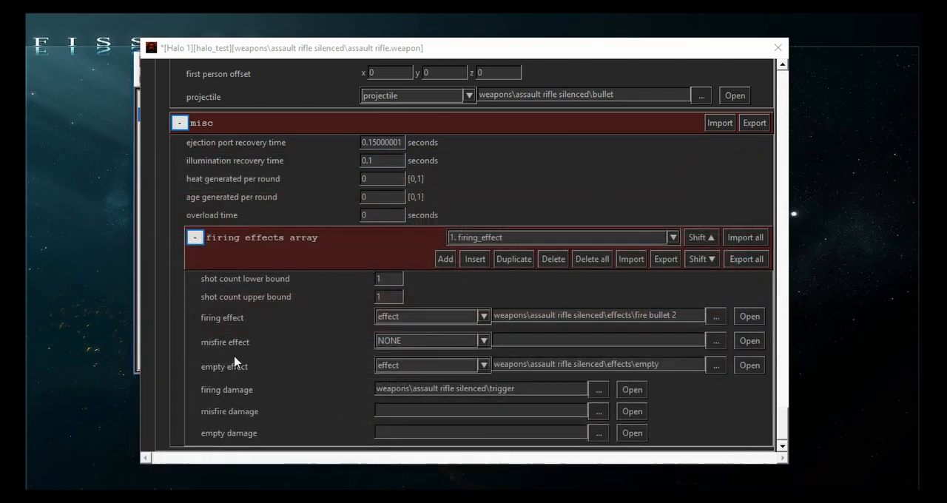
- Set the firing noise of the weapon's primary trigger to silent
{"action": "scroll", "coordinate": [265, 362], "scroll_direction": "up", "scroll_amount": 10}
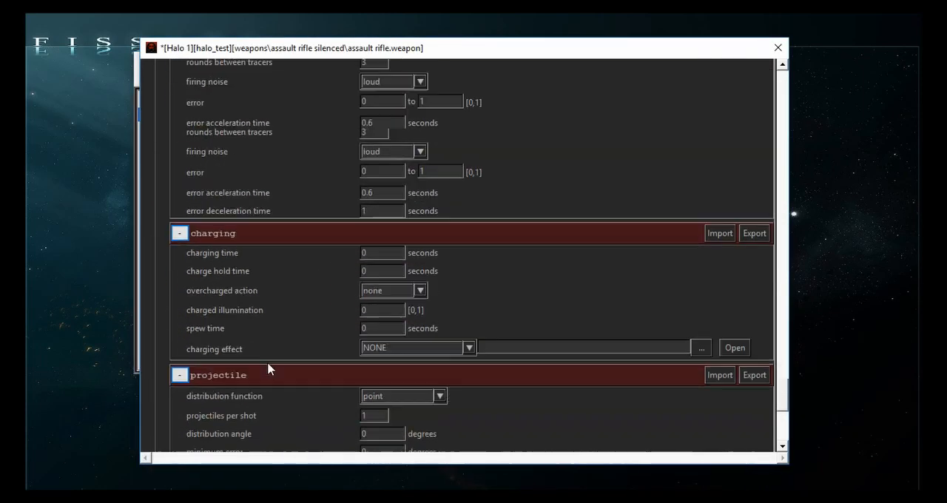
{"action": "scroll", "coordinate": [267, 364], "scroll_direction": "up", "scroll_amount": 10}
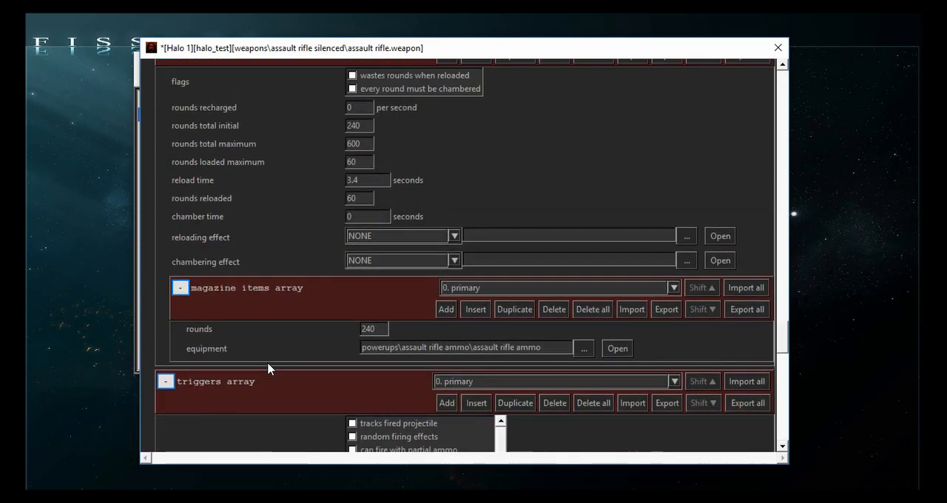
{"action": "scroll", "coordinate": [267, 360], "scroll_direction": "down", "scroll_amount": 1}
{"action": "scroll", "coordinate": [269, 360], "scroll_direction": "up", "scroll_amount": 7}
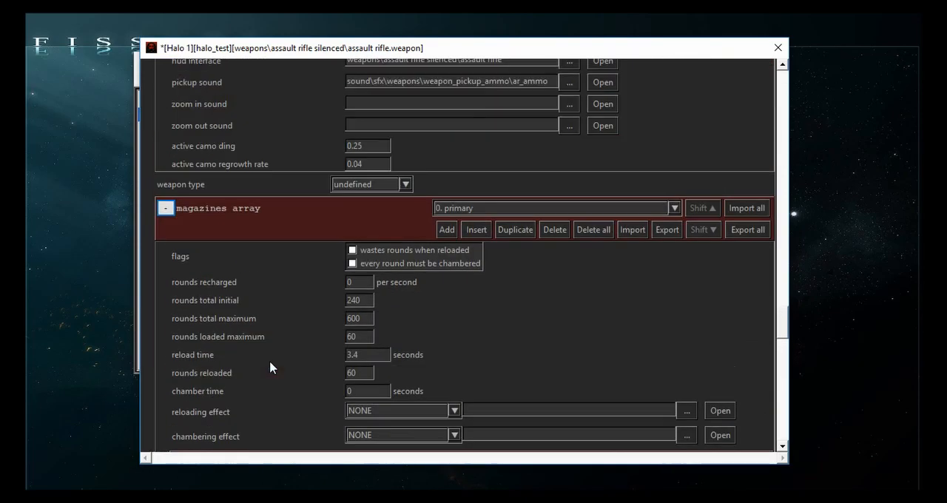
{"action": "scroll", "coordinate": [270, 362], "scroll_direction": "up", "scroll_amount": 6}
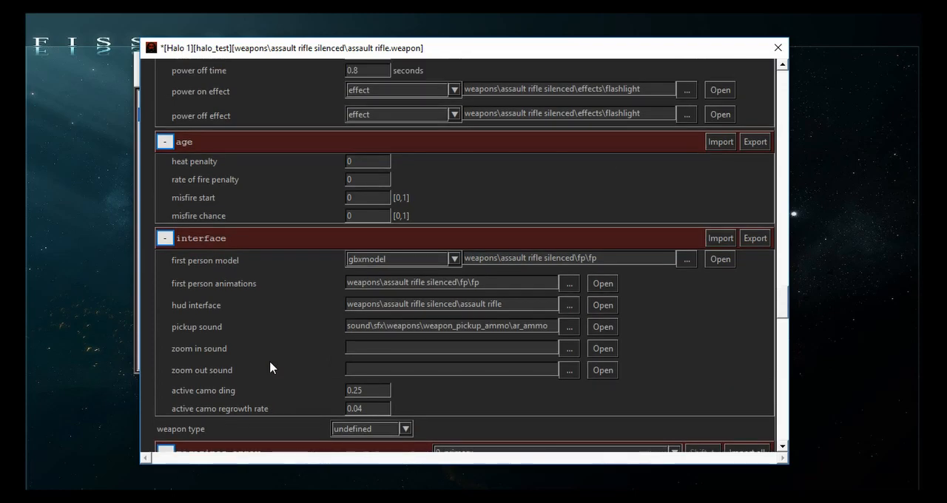
{"action": "scroll", "coordinate": [271, 365], "scroll_direction": "down", "scroll_amount": 10}
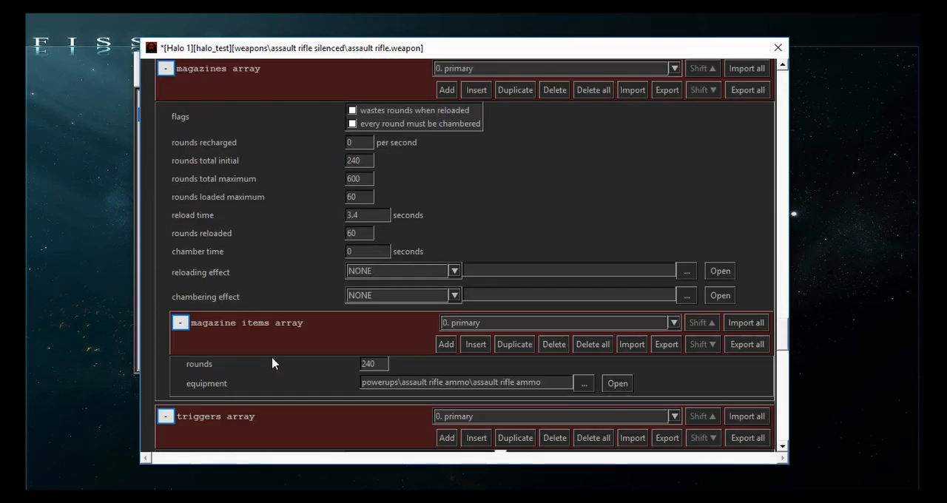
{"action": "scroll", "coordinate": [274, 363], "scroll_direction": "down", "scroll_amount": 3}
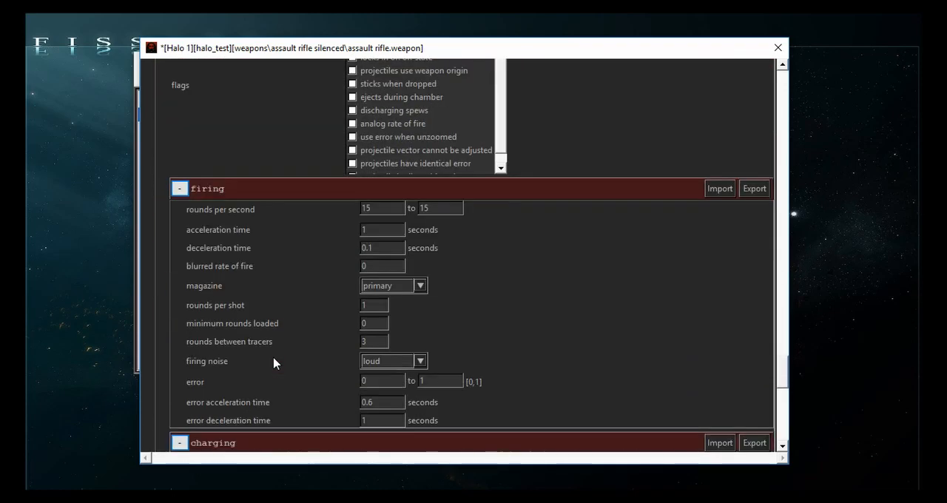
{"action": "scroll", "coordinate": [274, 363], "scroll_direction": "down", "scroll_amount": 1}
{"action": "left_click", "coordinate": [377, 293]}
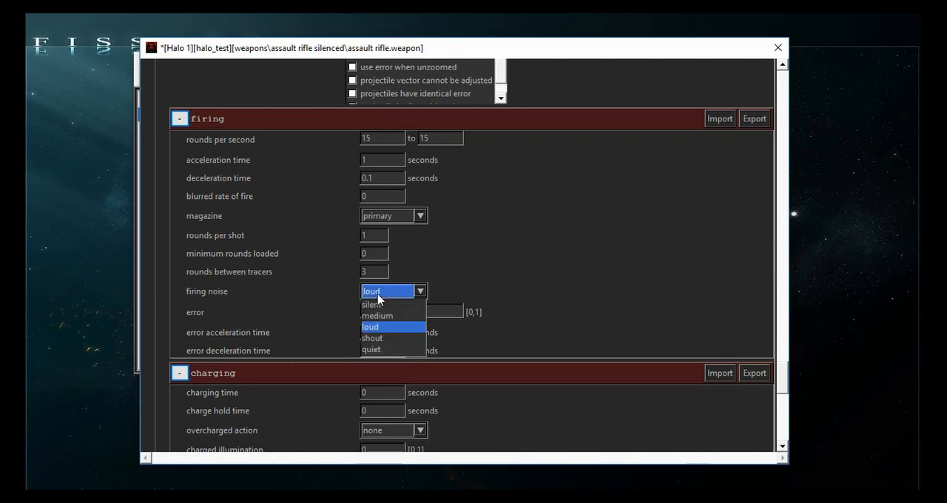
{"action": "left_click", "coordinate": [374, 304]}
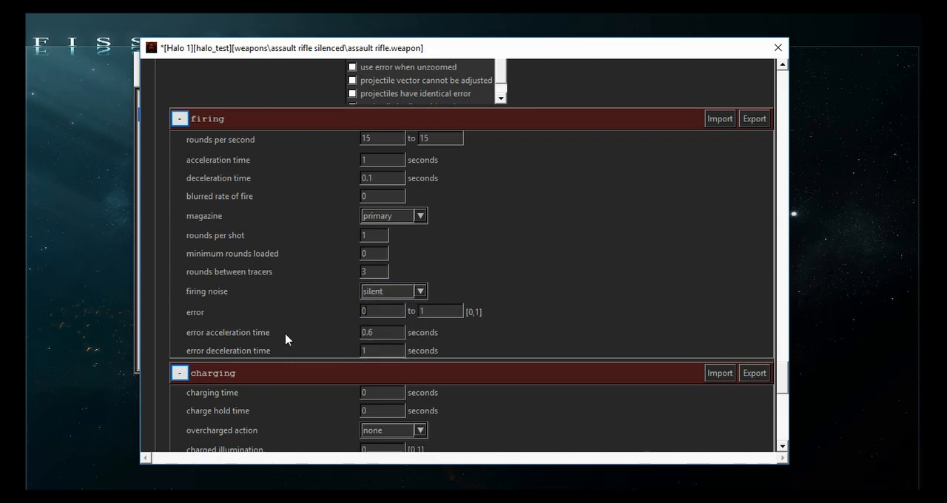
- Set both rounds per second bounds of the primary trigger to 5
{"action": "scroll", "coordinate": [286, 340], "scroll_direction": "down", "scroll_amount": 1}
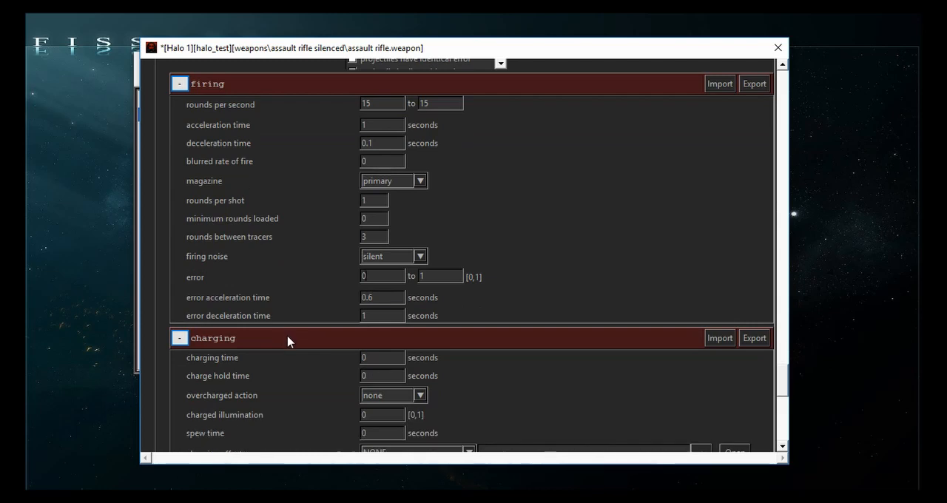
{"action": "double_click", "coordinate": [382, 103]}
{"action": "type", "text": "5"}
{"action": "key", "text": "Tab"}
{"action": "type", "text": "5"}
- Set the rounds between tracers to 2 and save the weapon tag
{"action": "key", "text": "BackSpace"}
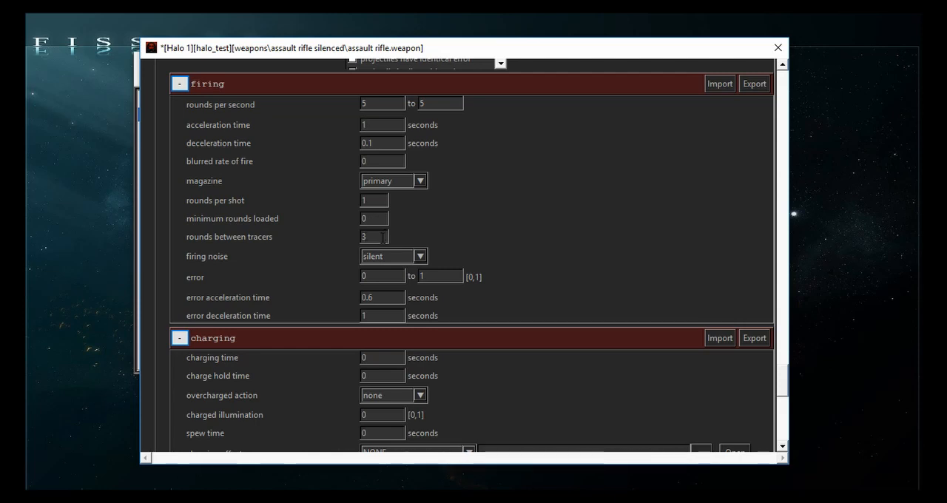
{"action": "type", "text": "2"}
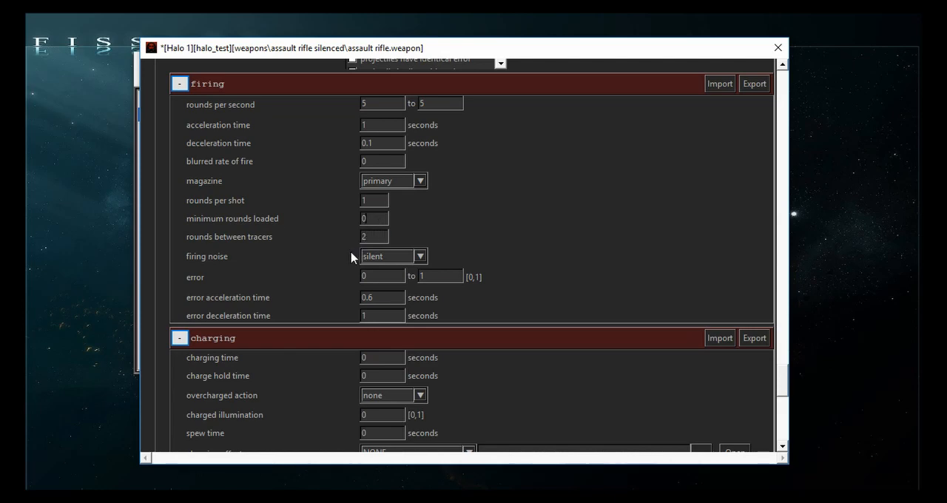
{"action": "key", "text": "ctrl+s"}
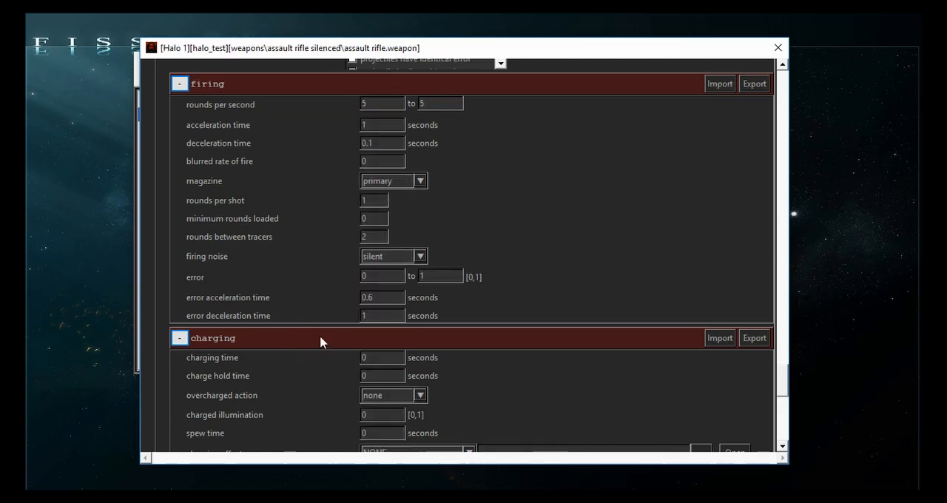
- Set the error angle in the trigger's projectile section to 0.5 to 2 degrees
{"action": "scroll", "coordinate": [320, 340], "scroll_direction": "down", "scroll_amount": 3}
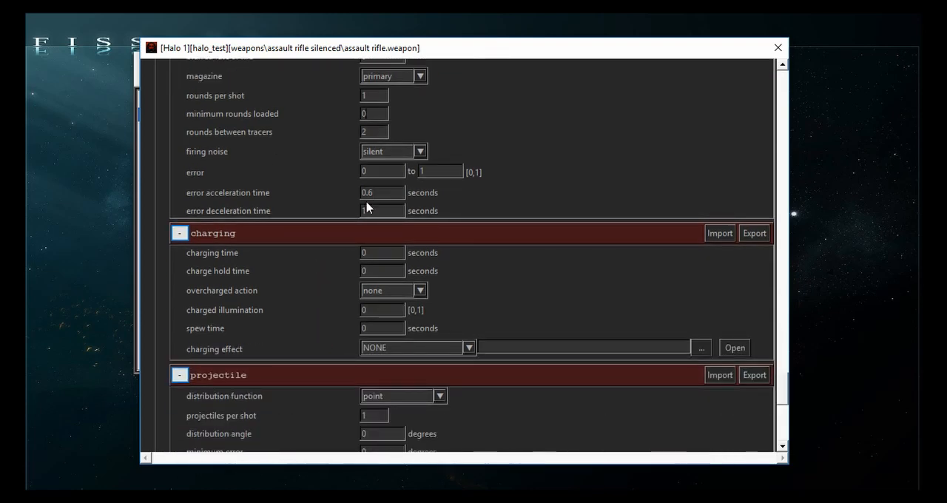
{"action": "scroll", "coordinate": [332, 274], "scroll_direction": "up", "scroll_amount": 2}
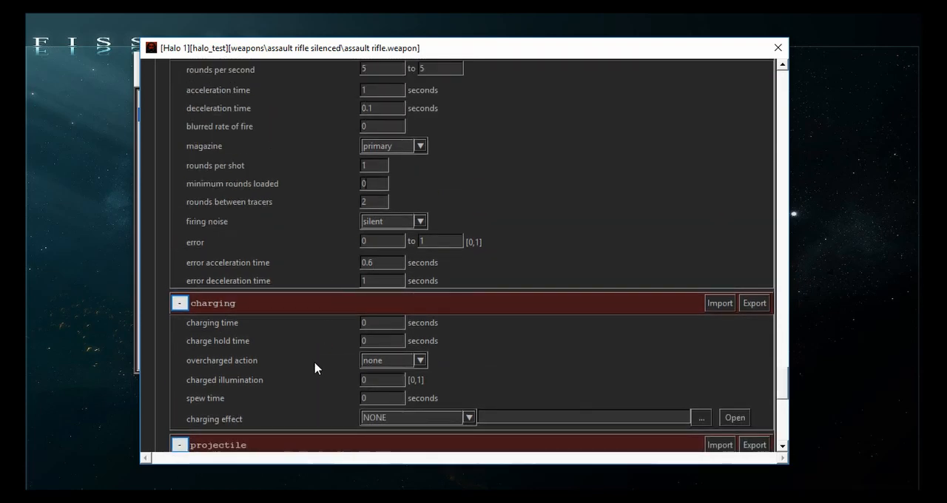
{"action": "scroll", "coordinate": [315, 368], "scroll_direction": "up", "scroll_amount": 1}
{"action": "scroll", "coordinate": [337, 348], "scroll_direction": "down", "scroll_amount": 2}
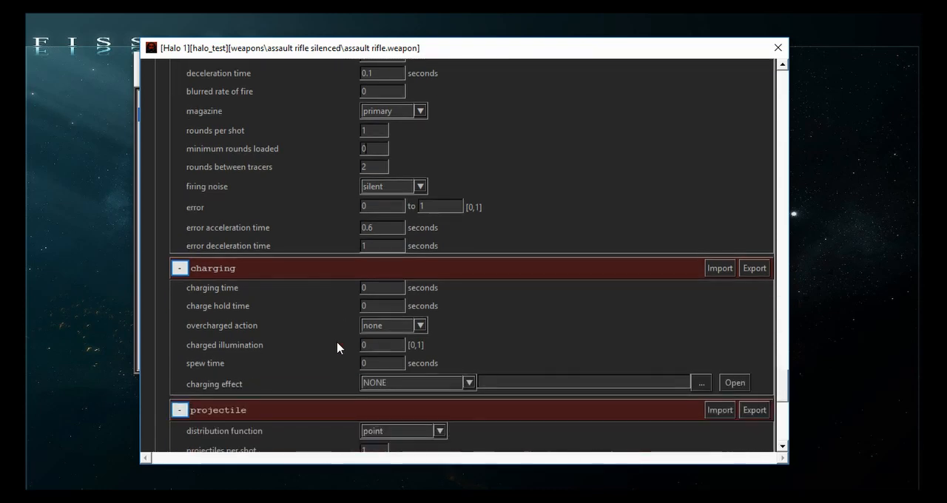
{"action": "scroll", "coordinate": [337, 347], "scroll_direction": "down", "scroll_amount": 7}
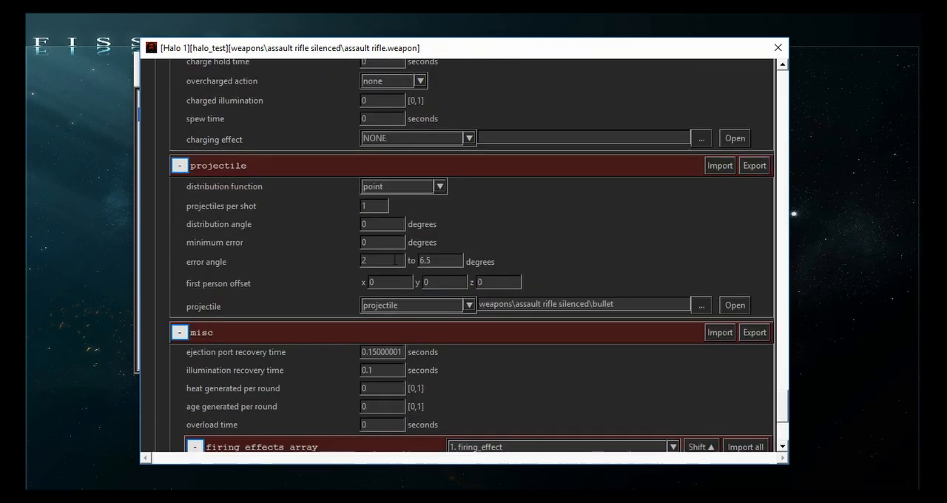
{"action": "double_click", "coordinate": [395, 259]}
{"action": "type", "text": "0.5"}
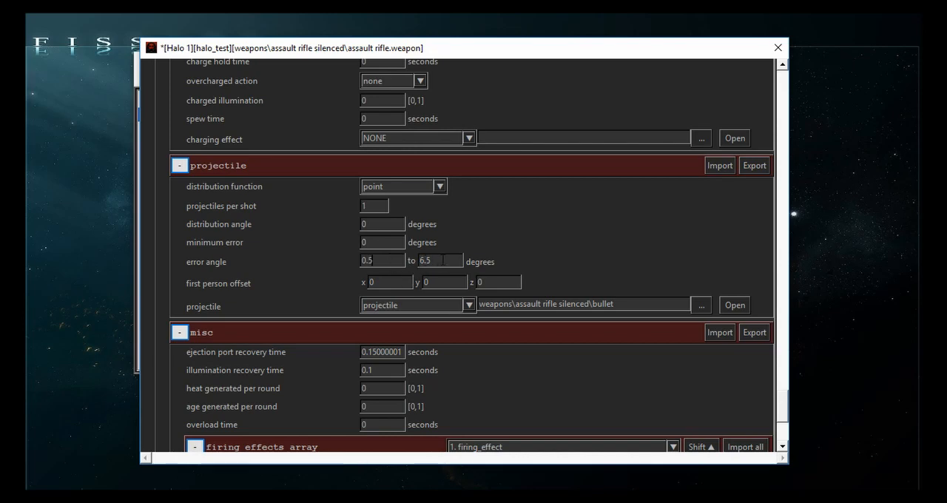
{"action": "key", "text": "Tab"}
{"action": "type", "text": "2"}
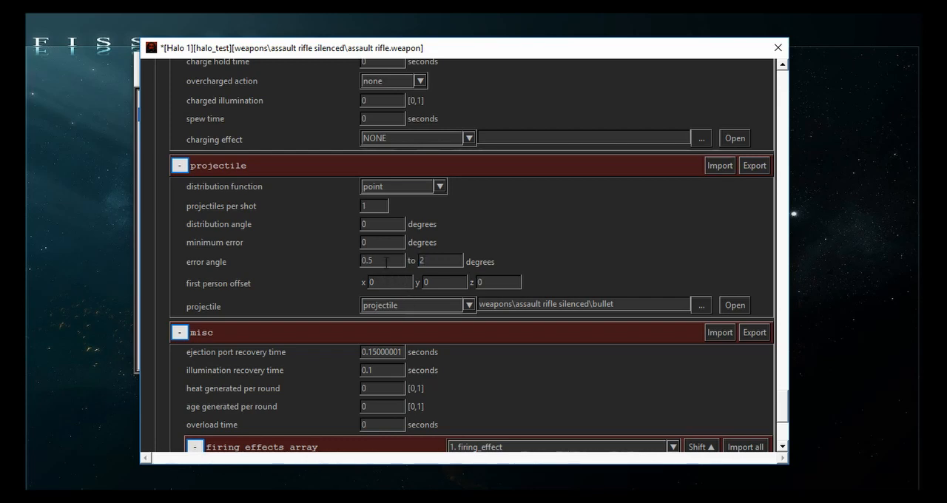
- Set the primary trigger's lower rounds per second bound to 1 and its acceleration time to 0.5 seconds
{"action": "scroll", "coordinate": [284, 351], "scroll_direction": "down", "scroll_amount": 1}
{"action": "scroll", "coordinate": [284, 350], "scroll_direction": "up", "scroll_amount": 10}
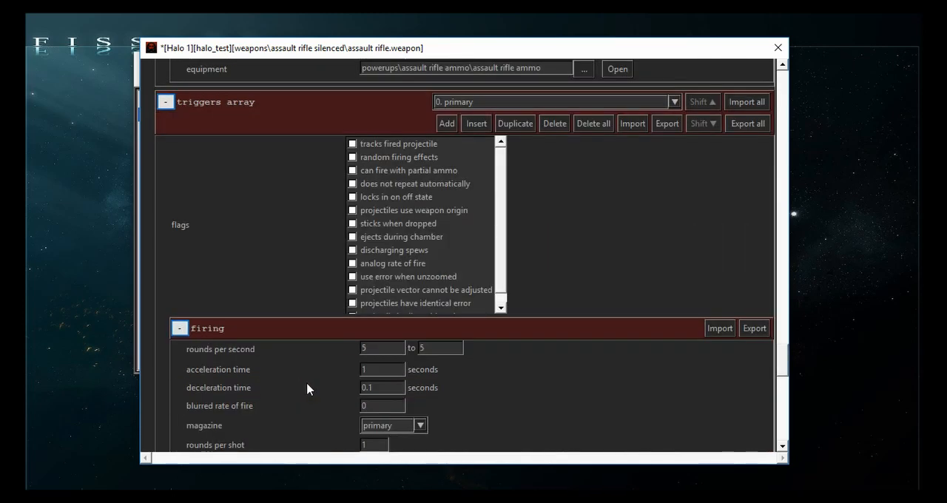
{"action": "double_click", "coordinate": [363, 369]}
{"action": "double_click", "coordinate": [364, 347]}
{"action": "double_click", "coordinate": [421, 347]}
{"action": "left_click", "coordinate": [391, 348]}
{"action": "double_click", "coordinate": [377, 370]}
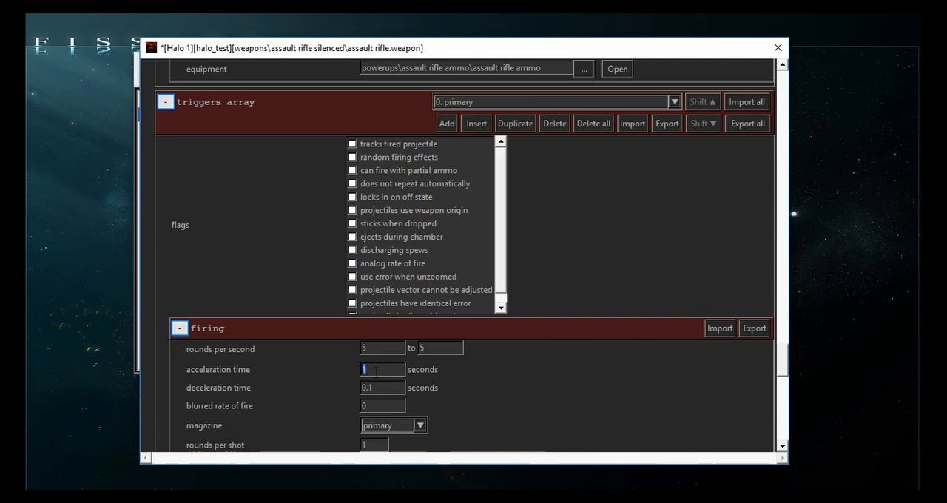
{"action": "left_click_drag", "start_coordinate": [375, 349], "coordinate": [339, 341]}
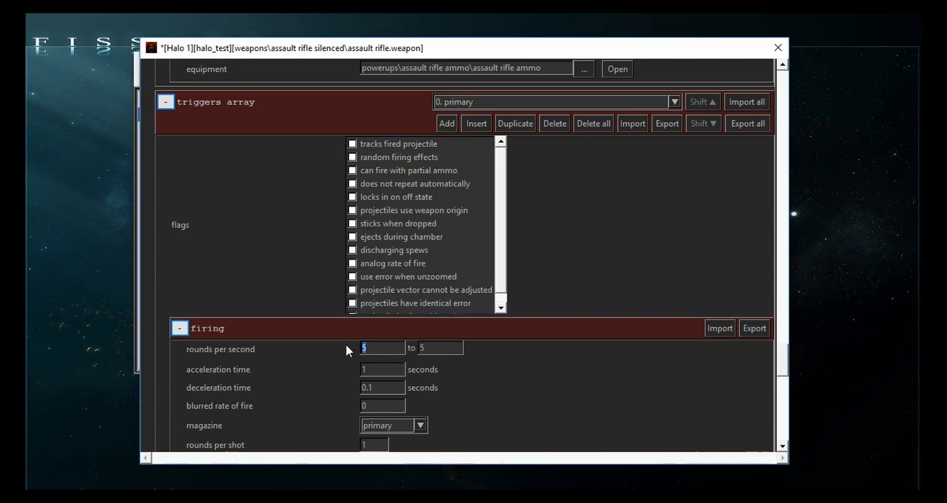
{"action": "type", "text": "1"}
{"action": "key", "text": "BackSpace"}
{"action": "type", "text": "0.5"}
- Save the weapon tag and open the bullet projectile tag referenced in the trigger's projectile section
{"action": "scroll", "coordinate": [299, 373], "scroll_direction": "down", "scroll_amount": 3}
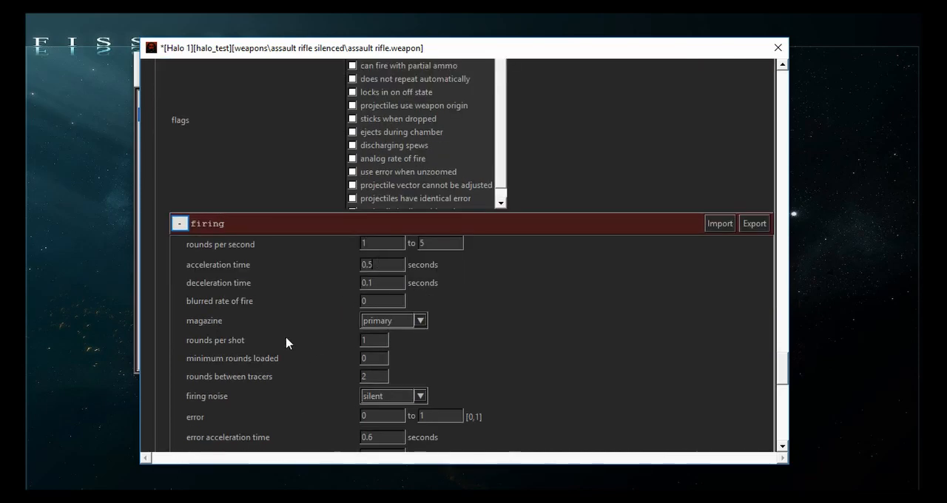
{"action": "scroll", "coordinate": [286, 341], "scroll_direction": "down", "scroll_amount": 20}
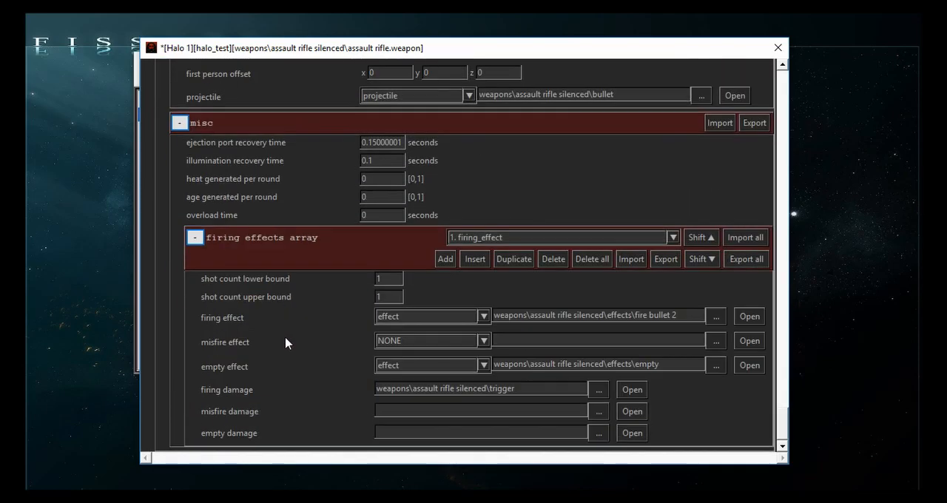
{"action": "scroll", "coordinate": [285, 351], "scroll_direction": "up", "scroll_amount": 6}
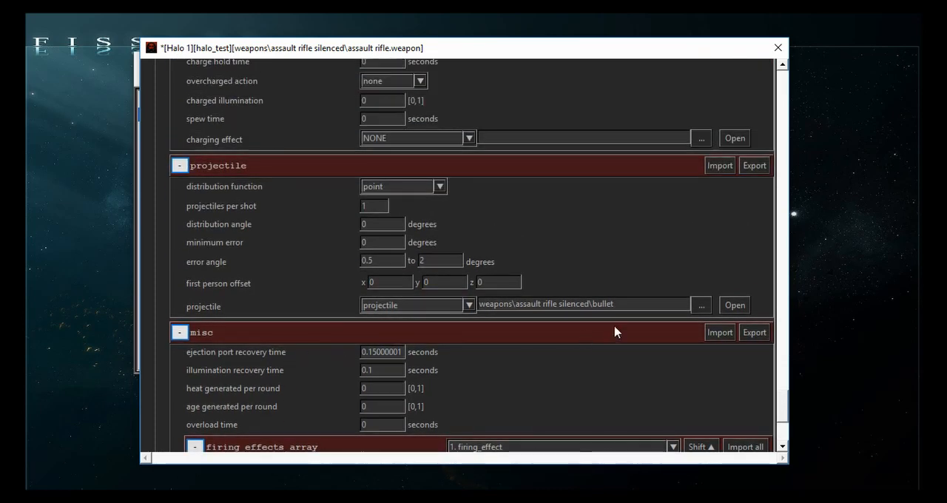
{"action": "key", "text": "ctrl+s"}
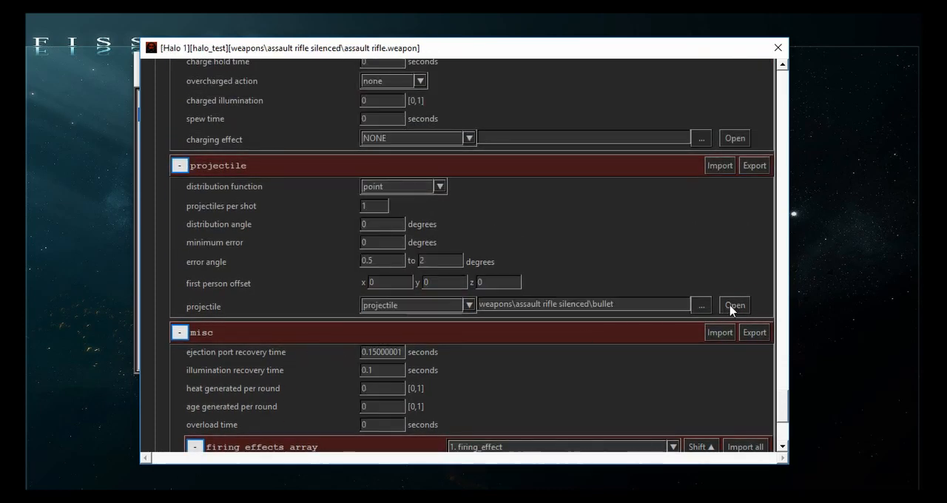
{"action": "left_click", "coordinate": [732, 306]}
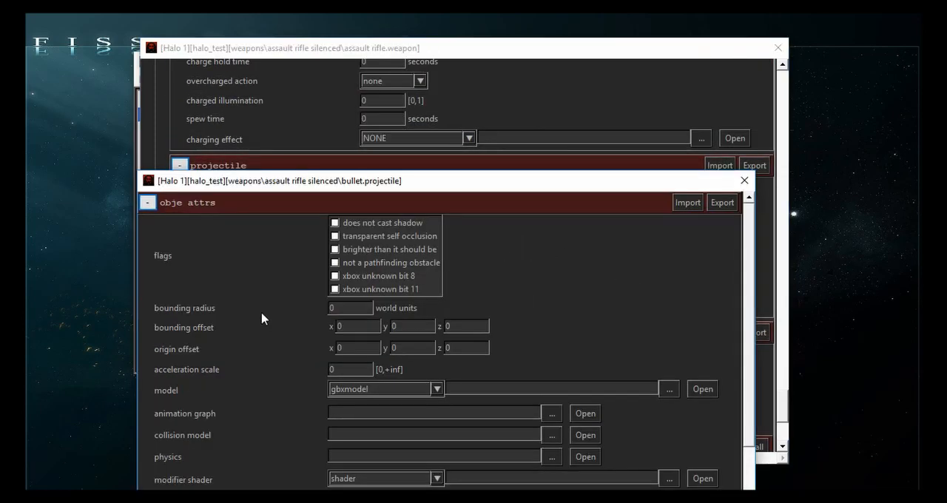
- Open the impact damage tag referenced by the bullet projectile and move its window clear of the others
{"action": "left_click_drag", "start_coordinate": [269, 179], "coordinate": [160, 167]}
{"action": "scroll", "coordinate": [156, 278], "scroll_direction": "down", "scroll_amount": 10}
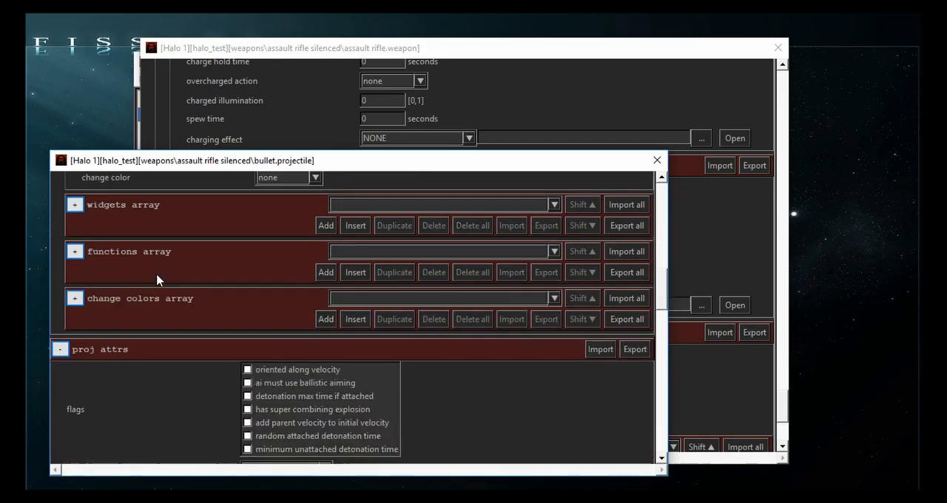
{"action": "scroll", "coordinate": [157, 278], "scroll_direction": "down", "scroll_amount": 15}
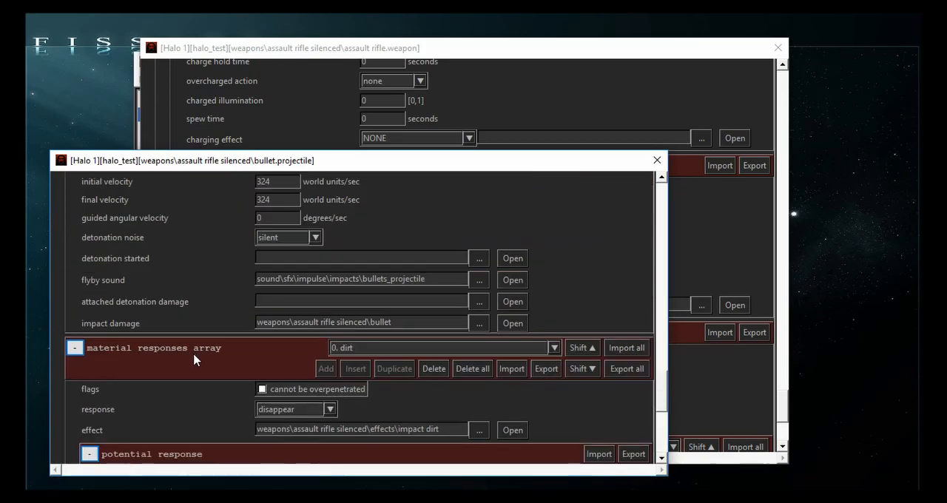
{"action": "scroll", "coordinate": [193, 352], "scroll_direction": "up", "scroll_amount": 2}
{"action": "left_click", "coordinate": [510, 358]}
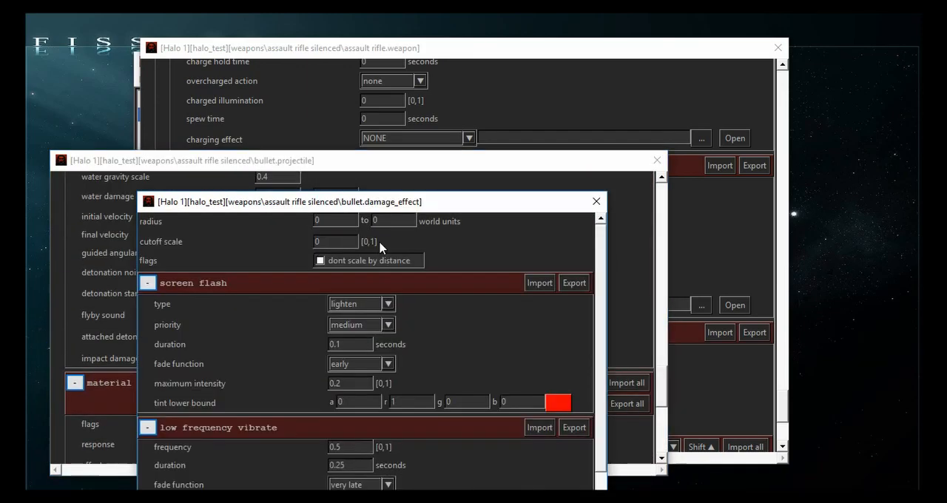
{"action": "left_click_drag", "start_coordinate": [341, 205], "coordinate": [319, 40]}
- Enable the causes headshots flag in the damage section of the bullet damage effect
{"action": "scroll", "coordinate": [225, 309], "scroll_direction": "down", "scroll_amount": 5}
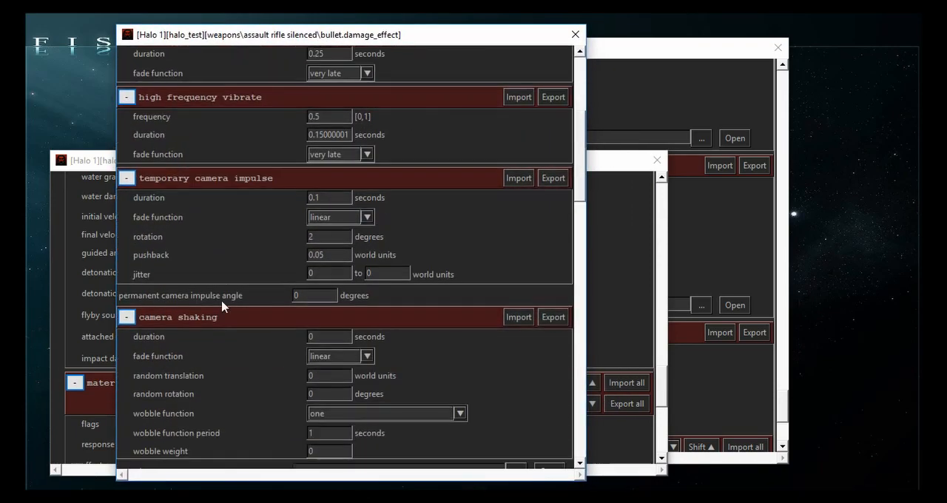
{"action": "scroll", "coordinate": [222, 305], "scroll_direction": "down", "scroll_amount": 5}
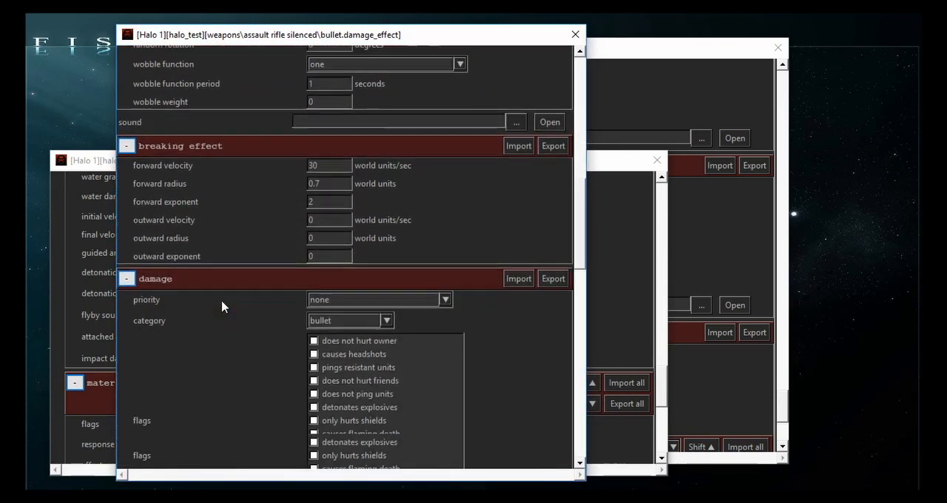
{"action": "scroll", "coordinate": [222, 306], "scroll_direction": "down", "scroll_amount": 2}
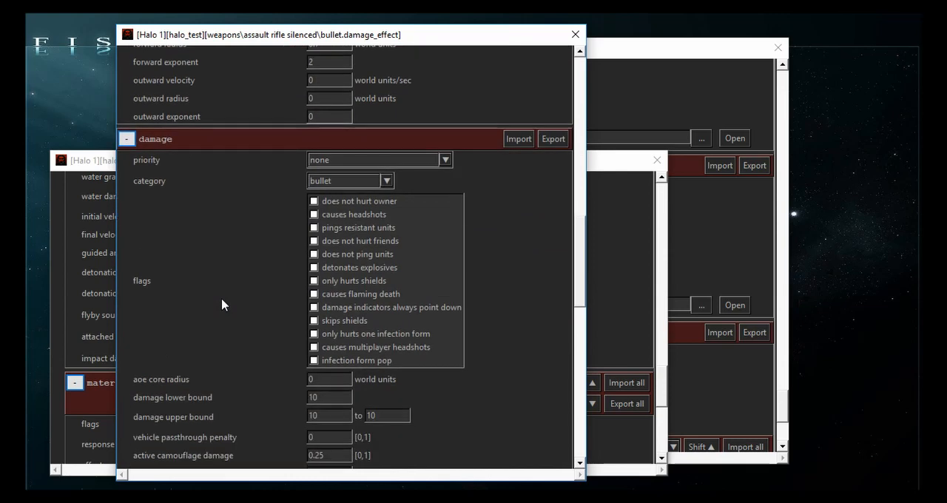
{"action": "left_click", "coordinate": [314, 215]}
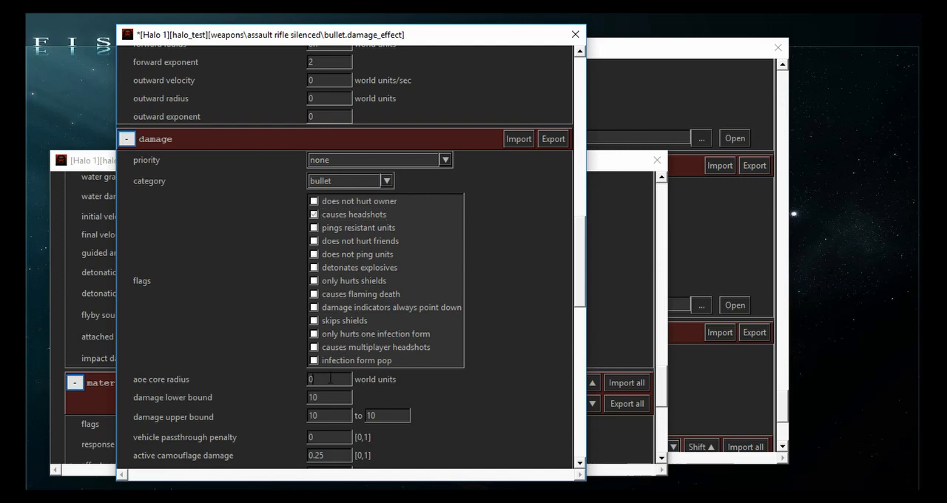
- Set the damage lower bound to 30 and both damage upper bound values to 30, and save the damage effect
{"action": "scroll", "coordinate": [268, 379], "scroll_direction": "down", "scroll_amount": 2}
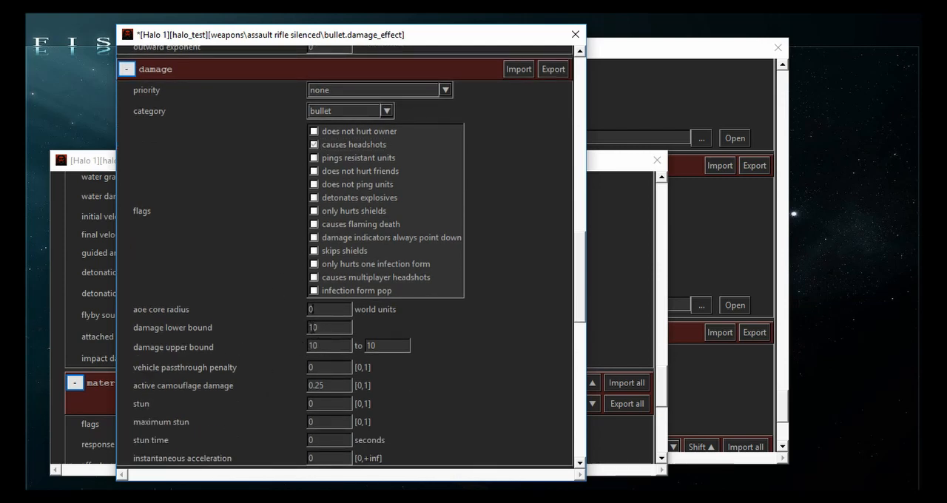
{"action": "left_click_drag", "start_coordinate": [315, 328], "coordinate": [303, 330]}
{"action": "type", "text": "3"}
{"action": "left_click_drag", "start_coordinate": [314, 346], "coordinate": [289, 347]}
{"action": "type", "text": "3"}
{"action": "left_click_drag", "start_coordinate": [372, 346], "coordinate": [336, 355]}
{"action": "type", "text": "3"}
{"action": "key", "text": "ctrl+s"}
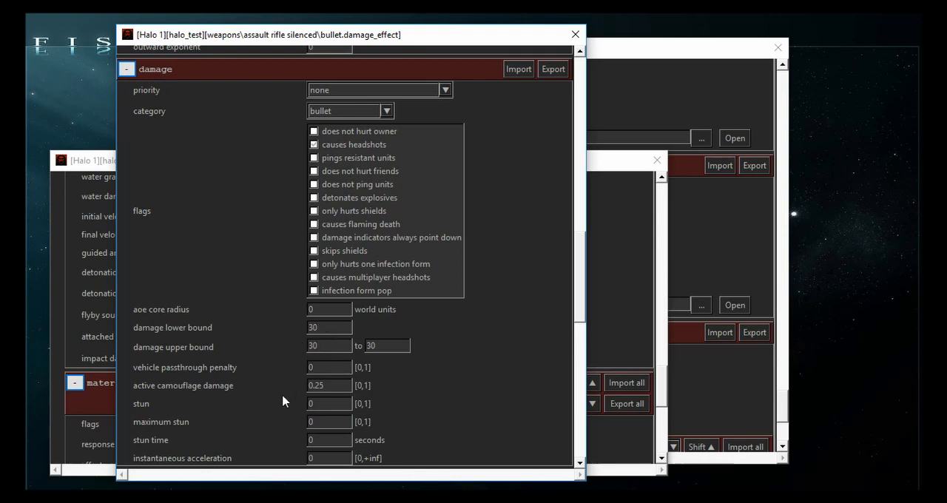
- Set the damage modifiers for flood combat form, flood carrier form and engineer skin to 1
{"action": "scroll", "coordinate": [283, 396], "scroll_direction": "down", "scroll_amount": 7}
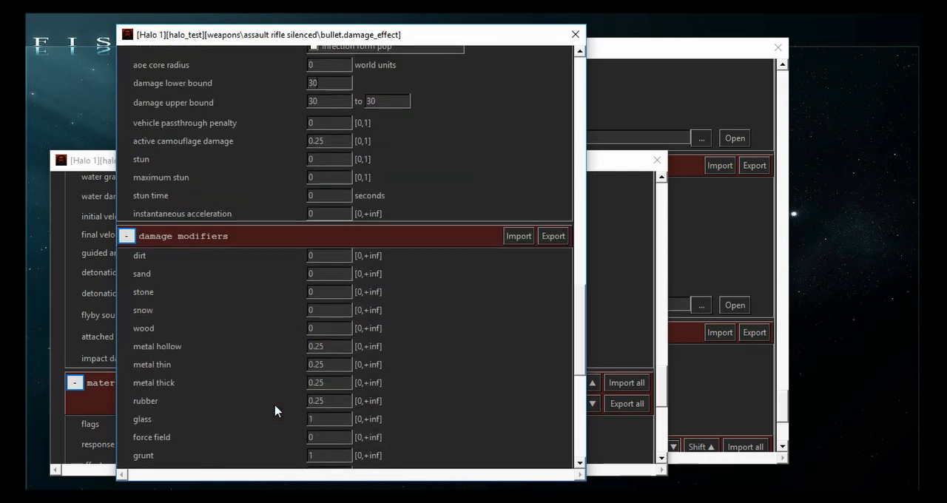
{"action": "scroll", "coordinate": [275, 410], "scroll_direction": "down", "scroll_amount": 4}
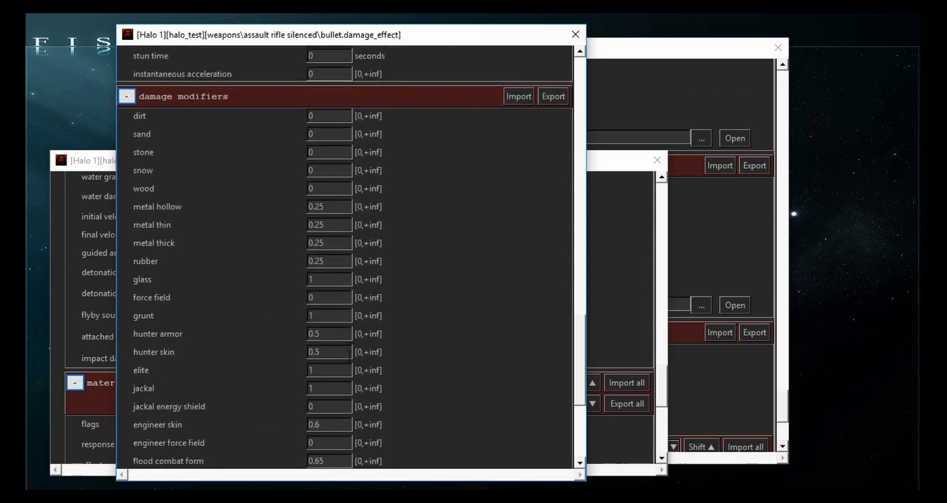
{"action": "scroll", "coordinate": [336, 350], "scroll_direction": "down", "scroll_amount": 2}
{"action": "scroll", "coordinate": [341, 212], "scroll_direction": "up", "scroll_amount": 1}
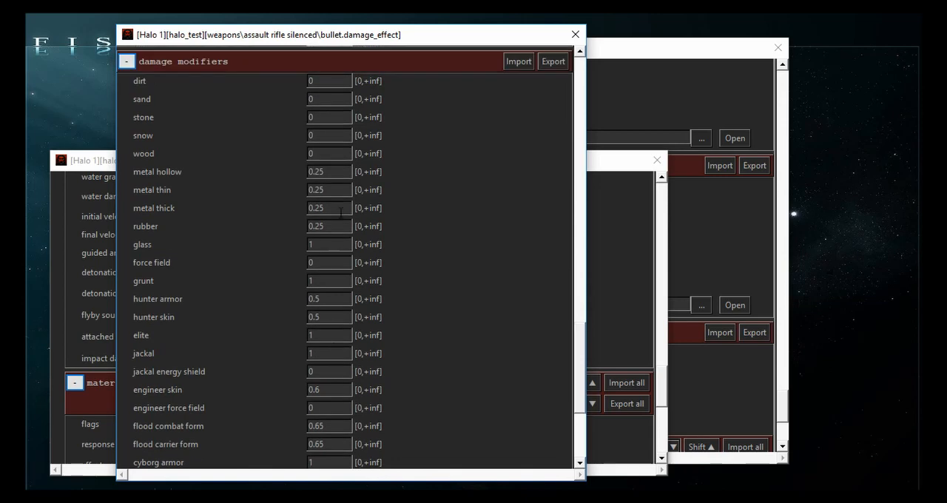
{"action": "scroll", "coordinate": [290, 225], "scroll_direction": "down", "scroll_amount": 4}
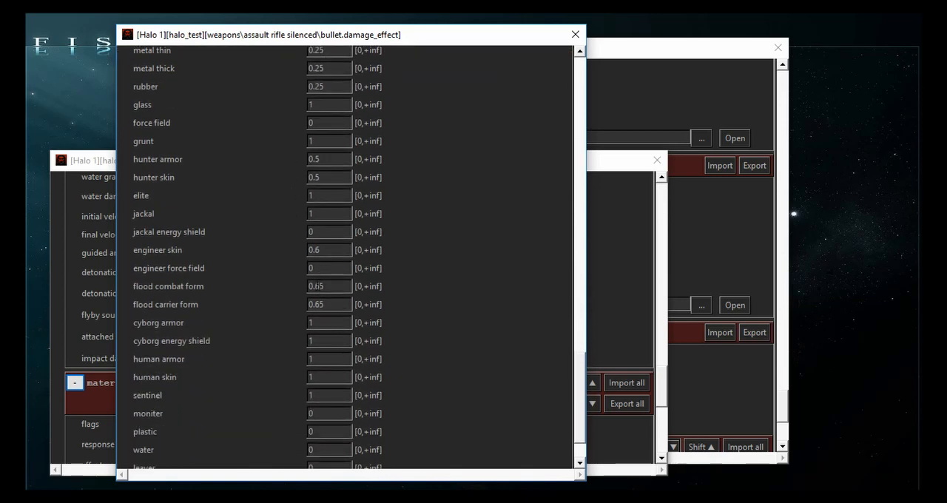
{"action": "left_click_drag", "start_coordinate": [324, 286], "coordinate": [258, 281]}
{"action": "type", "text": "1"}
{"action": "left_click_drag", "start_coordinate": [337, 305], "coordinate": [286, 296]}
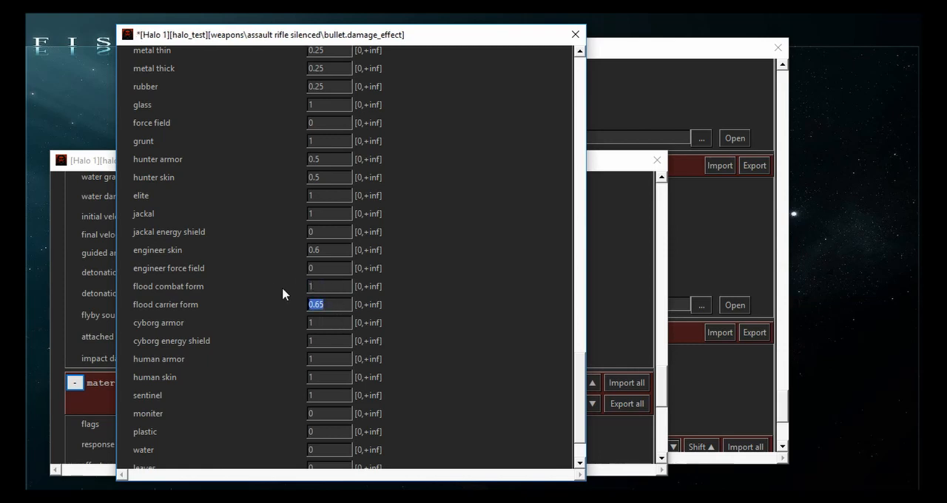
{"action": "type", "text": "1"}
{"action": "left_click_drag", "start_coordinate": [334, 249], "coordinate": [65, 242]}
{"action": "type", "text": "1"}
- Set the elite energy shield damage modifier to 1
{"action": "scroll", "coordinate": [357, 348], "scroll_direction": "down", "scroll_amount": 2}
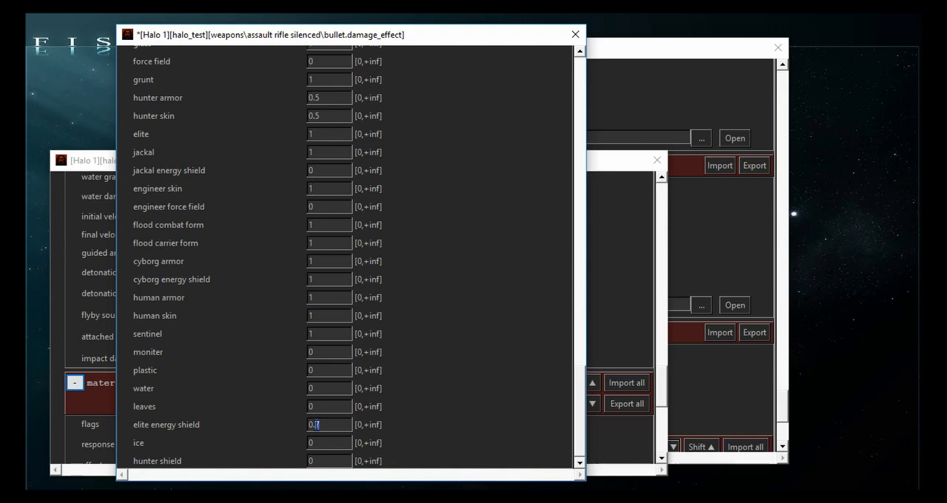
{"action": "left_click_drag", "start_coordinate": [325, 427], "coordinate": [242, 408]}
{"action": "type", "text": "1"}
{"action": "left_click_drag", "start_coordinate": [324, 424], "coordinate": [205, 390]}
- Set the damage modifiers for rubber, metal thick, metal thin and metal hollow to 0.7
{"action": "scroll", "coordinate": [205, 387], "scroll_direction": "up", "scroll_amount": 5}
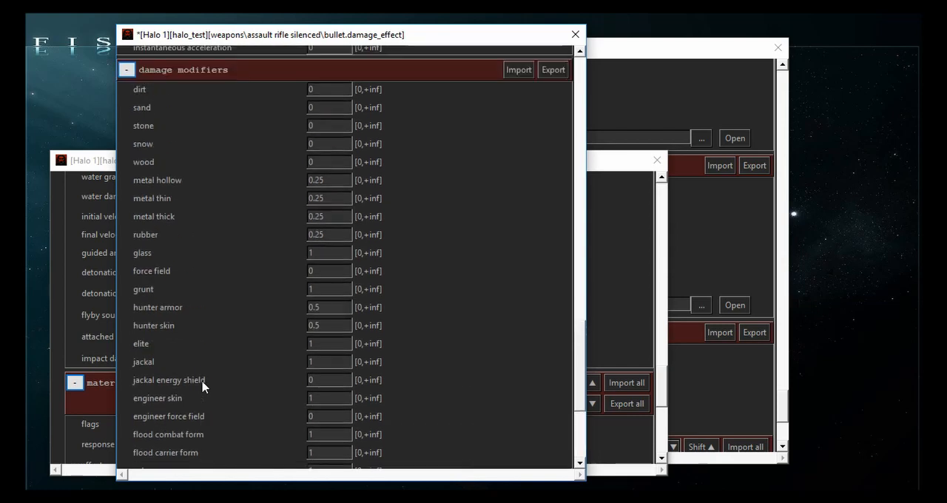
{"action": "left_click_drag", "start_coordinate": [333, 234], "coordinate": [213, 228]}
{"action": "type", "text": "0.7"}
{"action": "left_click_drag", "start_coordinate": [345, 216], "coordinate": [226, 206]}
{"action": "type", "text": ".70.7"}
{"action": "left_click_drag", "start_coordinate": [326, 181], "coordinate": [215, 185]}
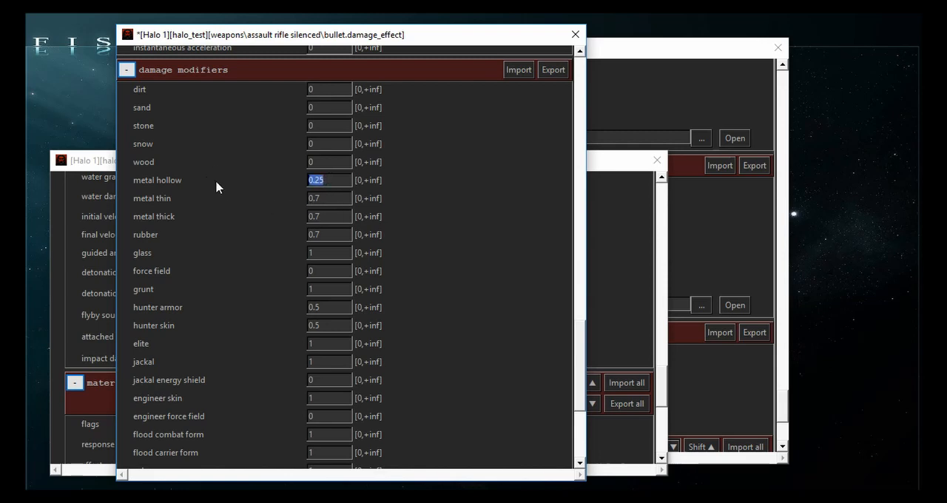
{"action": "type", "text": "0.7"}
- Set the hunter armor and hunter skin damage modifiers to 0.7 and save the damage effect
{"action": "left_click_drag", "start_coordinate": [339, 307], "coordinate": [246, 305]}
{"action": "type", "text": "0.7"}
{"action": "key", "text": "Tab"}
{"action": "type", "text": "0.7"}
{"action": "scroll", "coordinate": [250, 392], "scroll_direction": "down", "scroll_amount": 1}
{"action": "key", "text": "ctrl+s"}
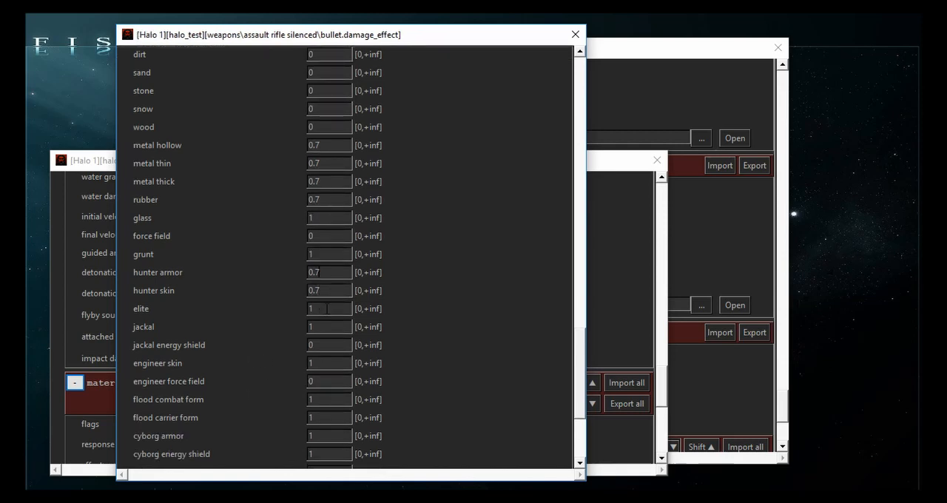
- Close the bullet damage effect tag to return to the bullet projectile tag
{"action": "scroll", "coordinate": [407, 269], "scroll_direction": "up", "scroll_amount": 3}
{"action": "scroll", "coordinate": [407, 269], "scroll_direction": "up", "scroll_amount": 6}
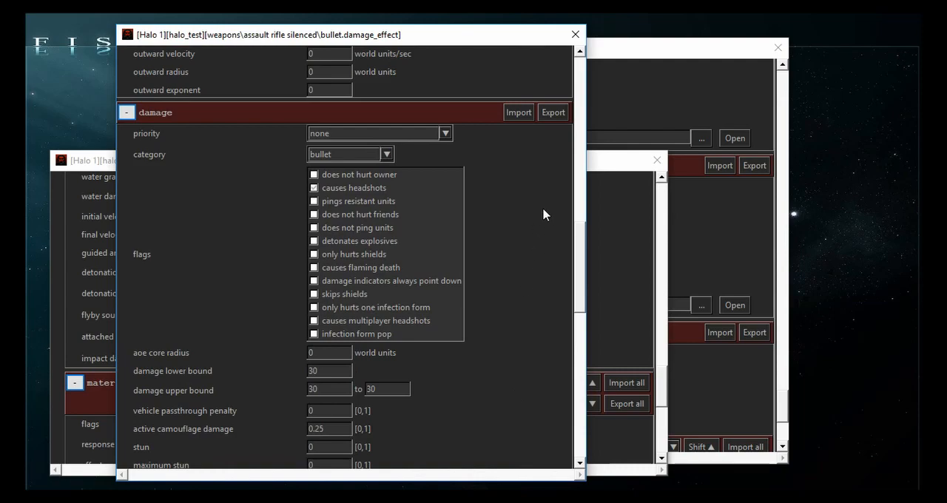
{"action": "left_click", "coordinate": [574, 34]}
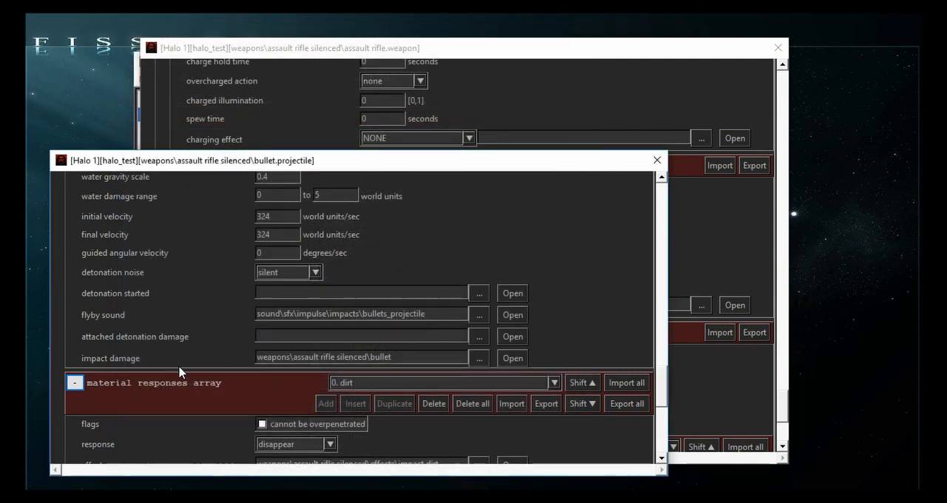
- Set the bullet projectile's maximum range to 100 world units
{"action": "scroll", "coordinate": [179, 372], "scroll_direction": "up", "scroll_amount": 5}
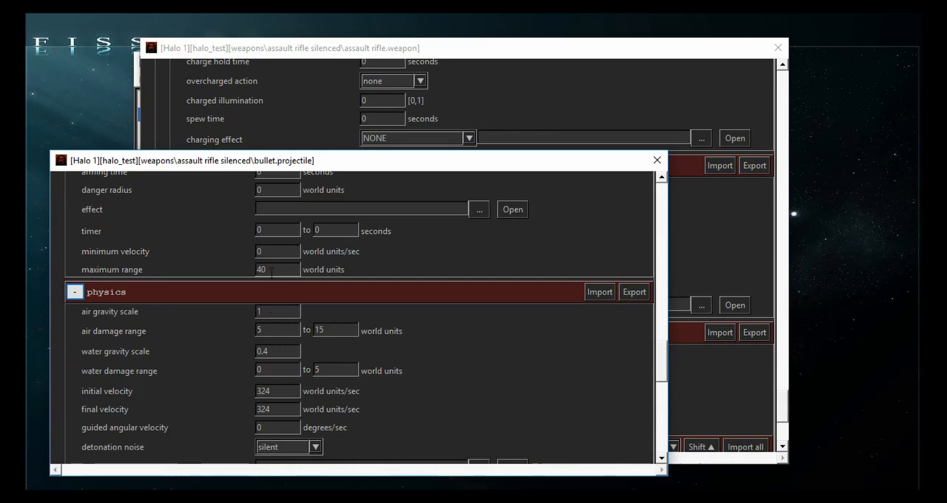
{"action": "left_click_drag", "start_coordinate": [283, 271], "coordinate": [242, 269]}
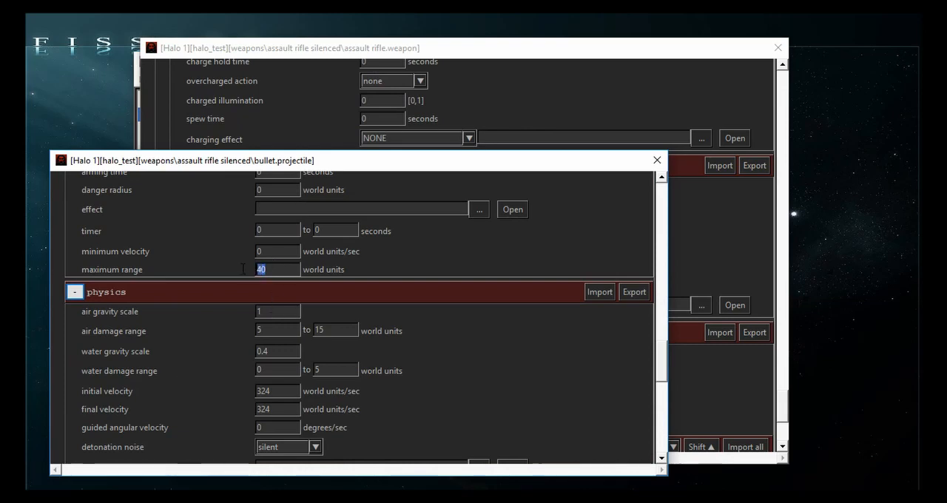
{"action": "left_click", "coordinate": [282, 271]}
{"action": "left_click_drag", "start_coordinate": [282, 270], "coordinate": [228, 262]}
{"action": "left_click", "coordinate": [265, 272]}
{"action": "key", "text": "BackSpace"}
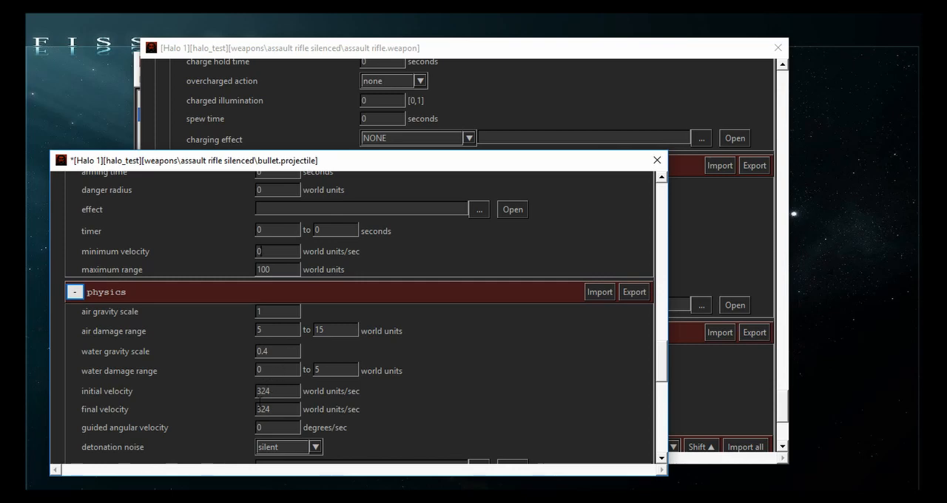
- Save the bullet projectile tag and close it to return to the weapon tag
{"action": "scroll", "coordinate": [259, 402], "scroll_direction": "down", "scroll_amount": 1}
{"action": "scroll", "coordinate": [228, 399], "scroll_direction": "up", "scroll_amount": 9}
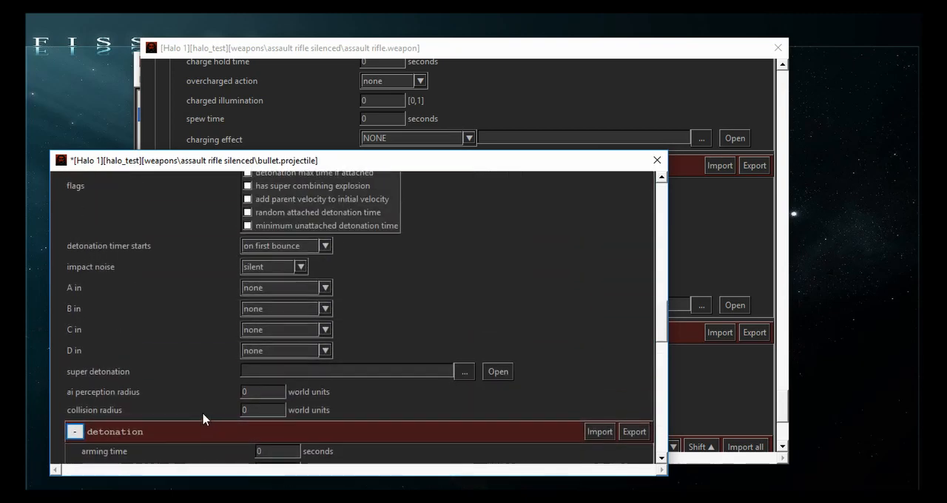
{"action": "key", "text": "ctrl+s"}
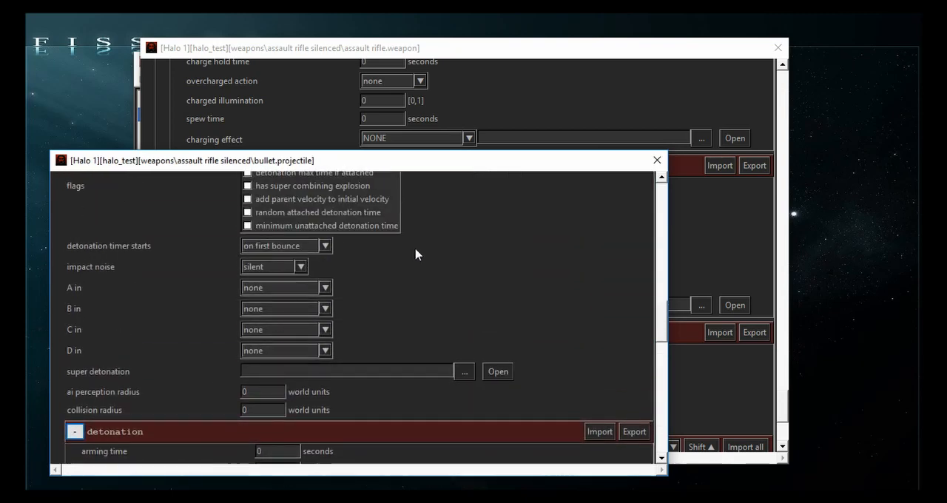
{"action": "key", "text": "ctrl+w"}
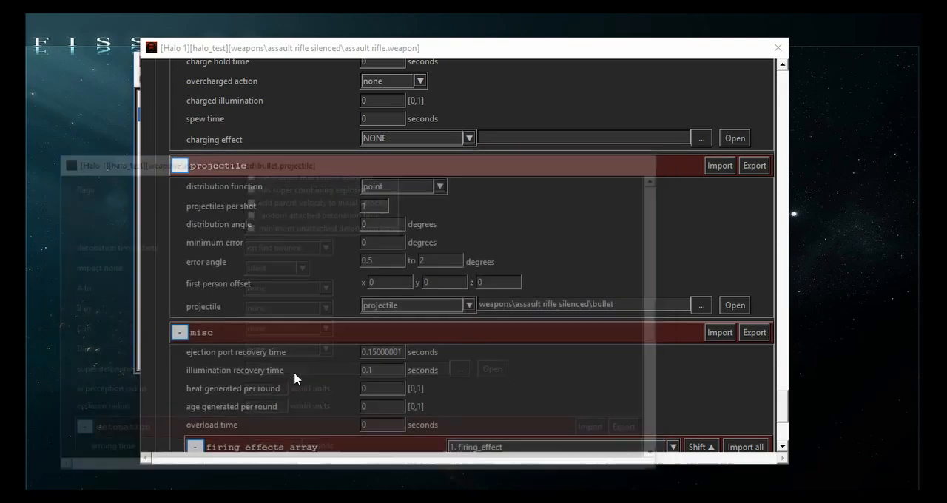
- Open the gbxmodel referenced in the silenced assault rifle's weapon tag
{"action": "scroll", "coordinate": [273, 373], "scroll_direction": "up", "scroll_amount": 5}
{"action": "scroll", "coordinate": [268, 376], "scroll_direction": "up", "scroll_amount": 15}
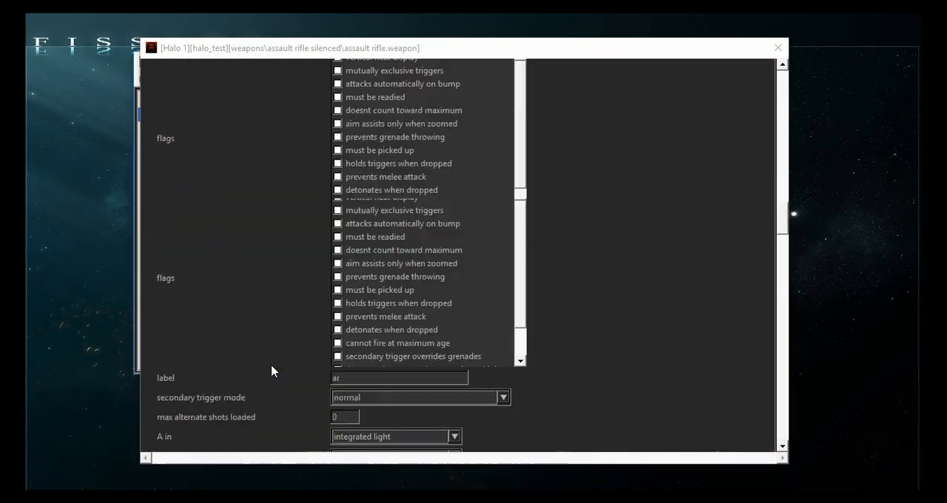
{"action": "scroll", "coordinate": [264, 376], "scroll_direction": "down", "scroll_amount": 4}
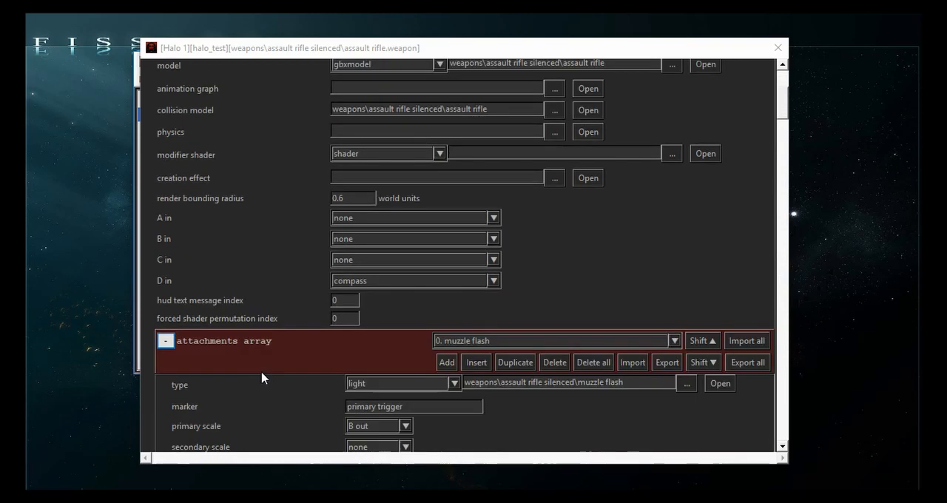
{"action": "scroll", "coordinate": [264, 366], "scroll_direction": "up", "scroll_amount": 4}
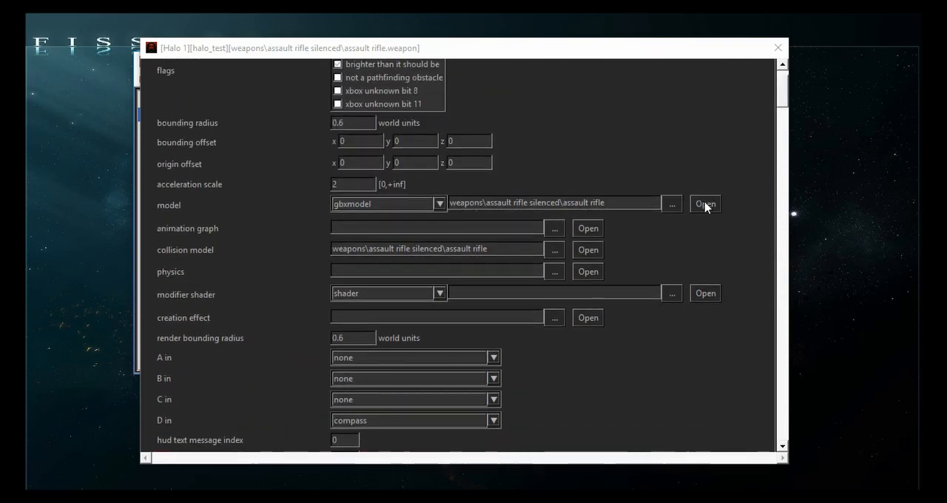
{"action": "left_click", "coordinate": [705, 204]}
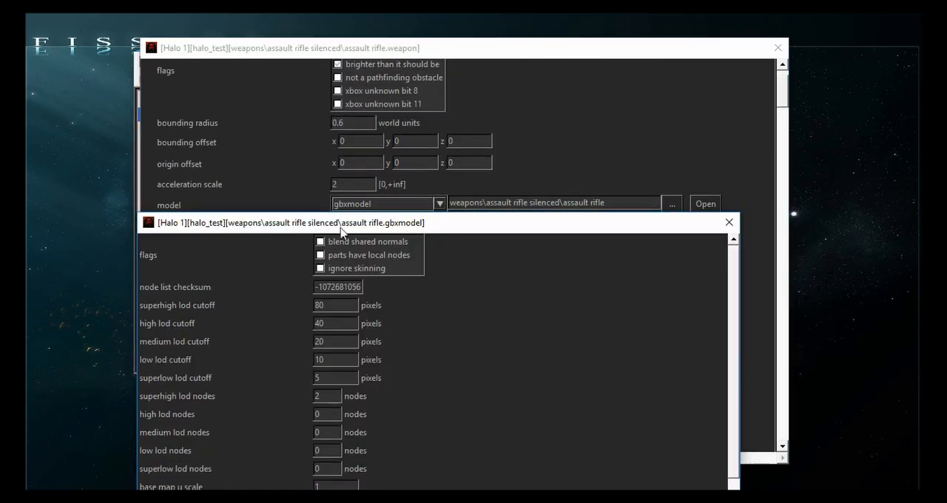
{"action": "left_click_drag", "start_coordinate": [297, 222], "coordinate": [212, 71]}
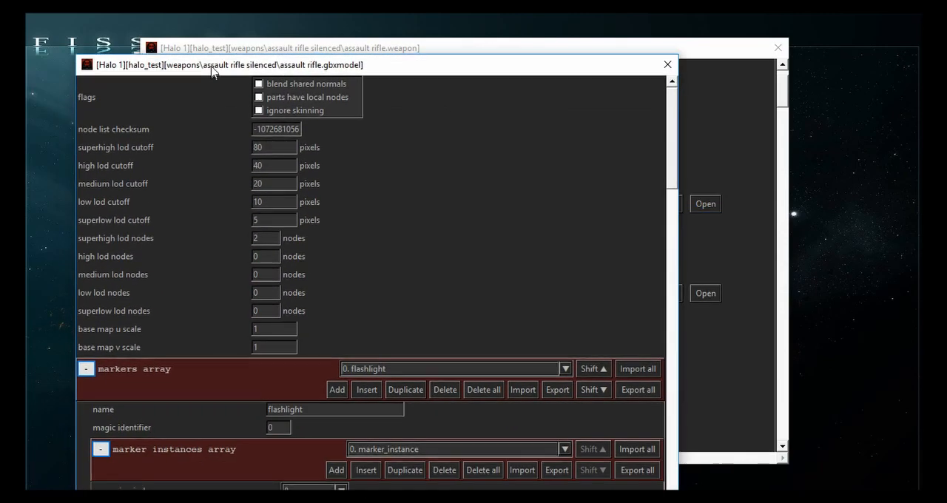
- Select entry 7, numbers, in the gbxmodel's shaders array and open its transparent chicago shader tag
{"action": "scroll", "coordinate": [178, 263], "scroll_direction": "down", "scroll_amount": 20}
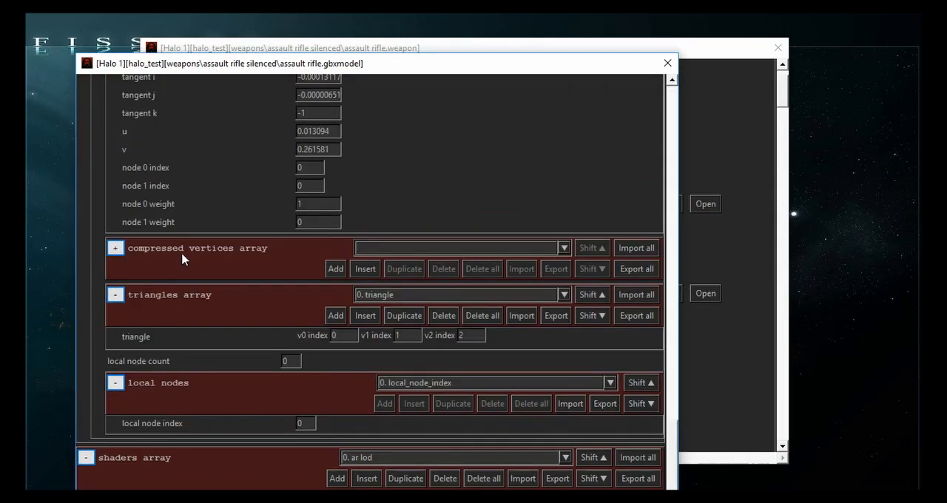
{"action": "left_click_drag", "start_coordinate": [172, 65], "coordinate": [132, 127]}
{"action": "scroll", "coordinate": [161, 325], "scroll_direction": "down", "scroll_amount": 5}
{"action": "left_click", "coordinate": [366, 346]}
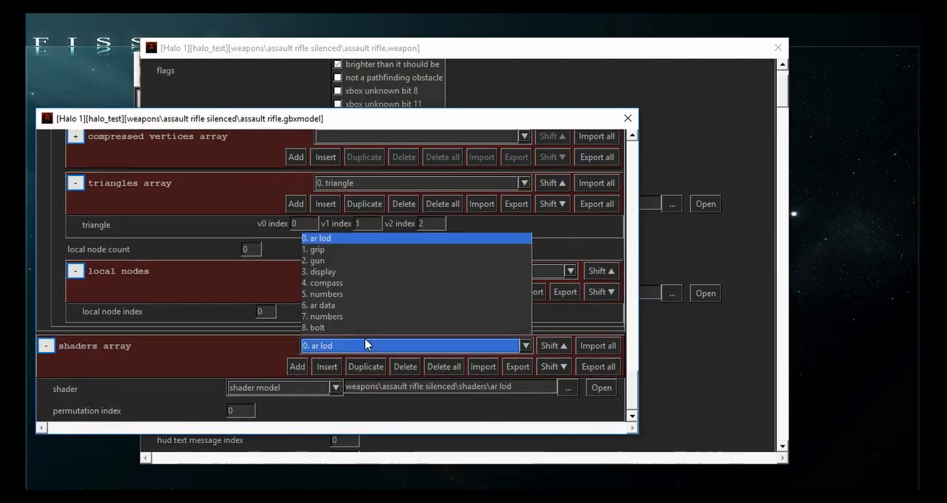
{"action": "left_click", "coordinate": [340, 316]}
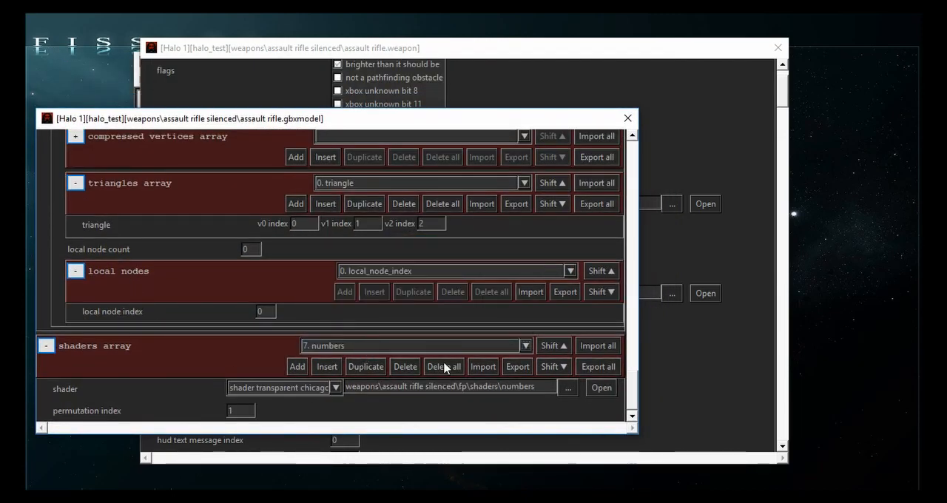
{"action": "left_click", "coordinate": [597, 388]}
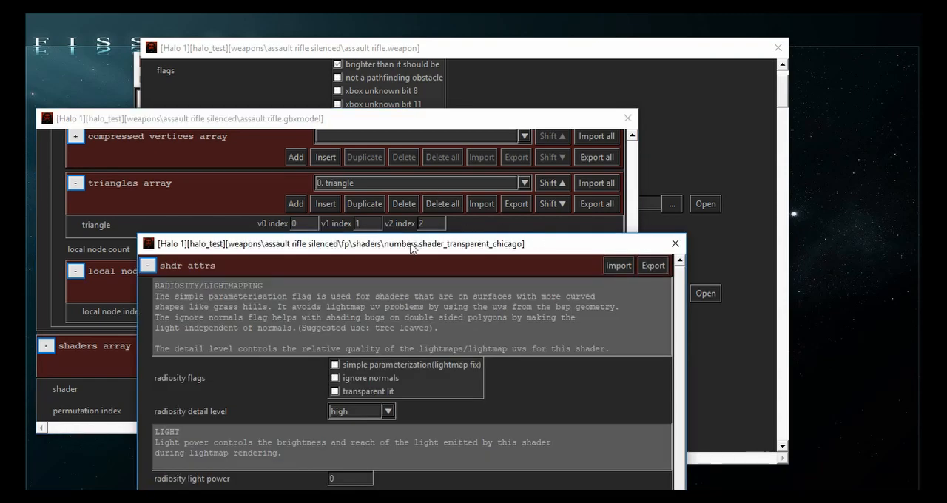
- Set the numbers shader's numeric counter limit to 20 and close the shader and gbxmodel tags
{"action": "left_click_drag", "start_coordinate": [411, 247], "coordinate": [382, 65]}
{"action": "scroll", "coordinate": [225, 323], "scroll_direction": "down", "scroll_amount": 4}
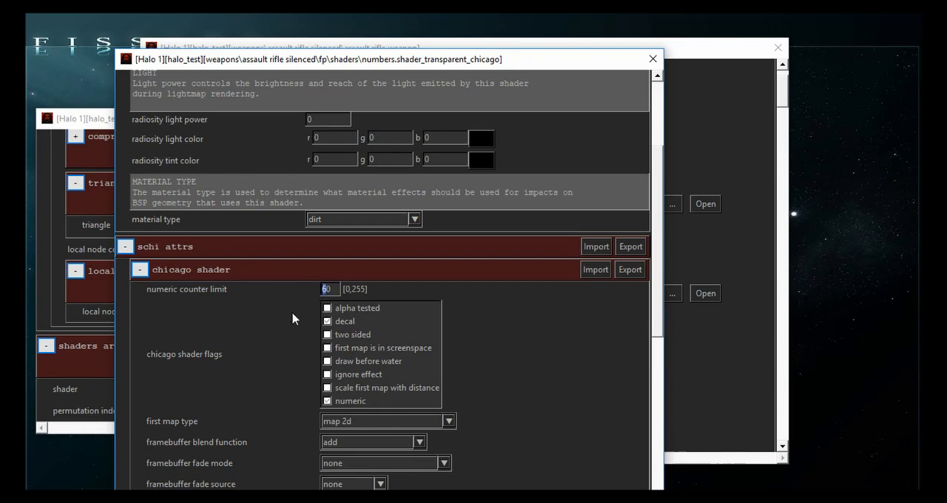
{"action": "type", "text": "2"}
{"action": "scroll", "coordinate": [232, 397], "scroll_direction": "down", "scroll_amount": 2}
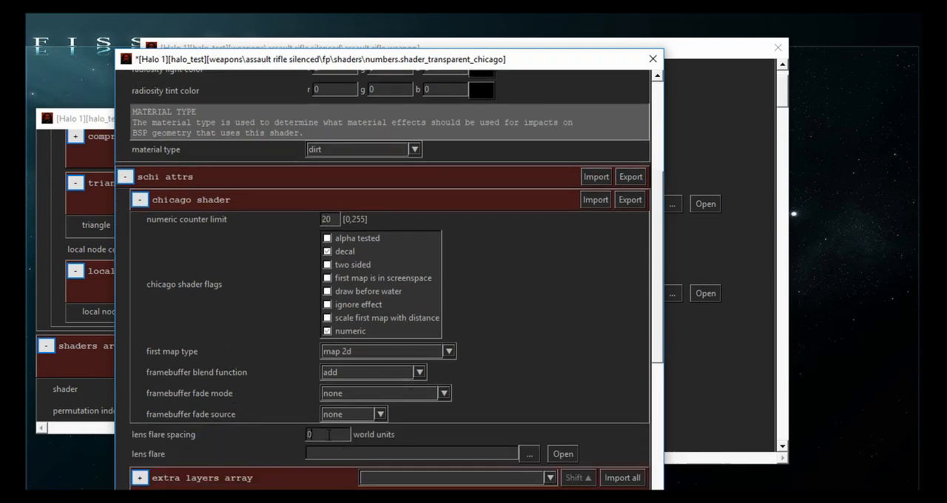
{"action": "left_click", "coordinate": [653, 58]}
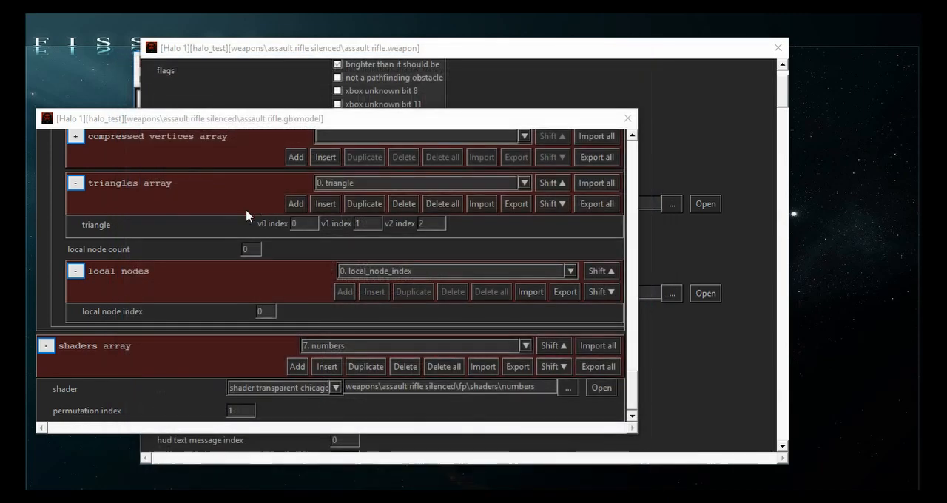
{"action": "left_click", "coordinate": [626, 119]}
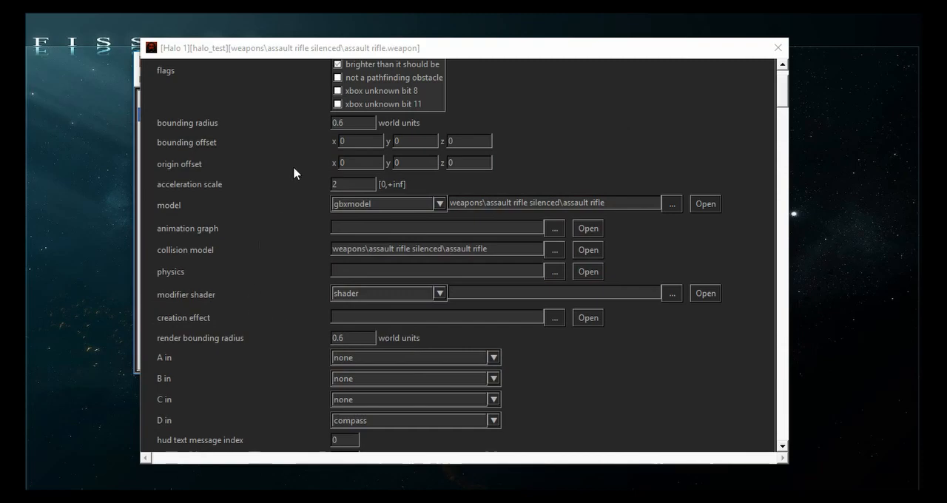
- Open the bullet.contrail tag from the assault rifle silenced folder
{"action": "left_click_drag", "start_coordinate": [283, 63], "coordinate": [180, 40]}
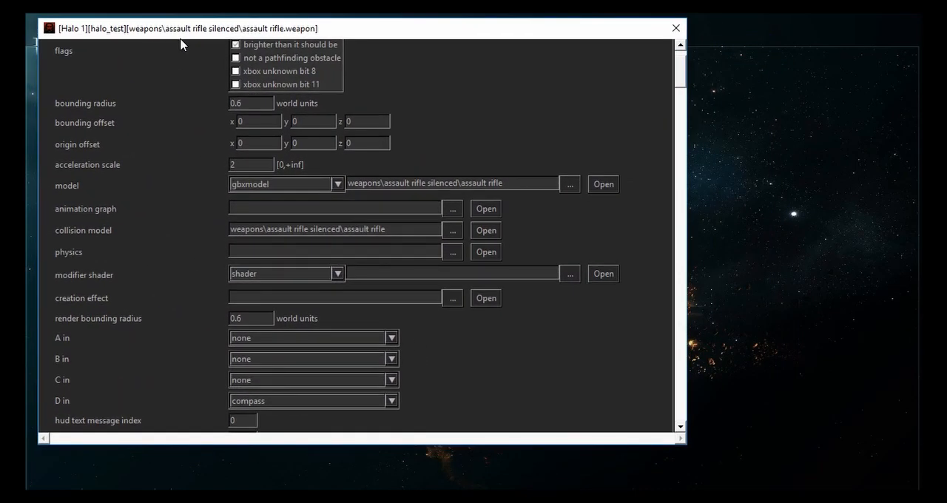
{"action": "scroll", "coordinate": [185, 266], "scroll_direction": "down", "scroll_amount": 5}
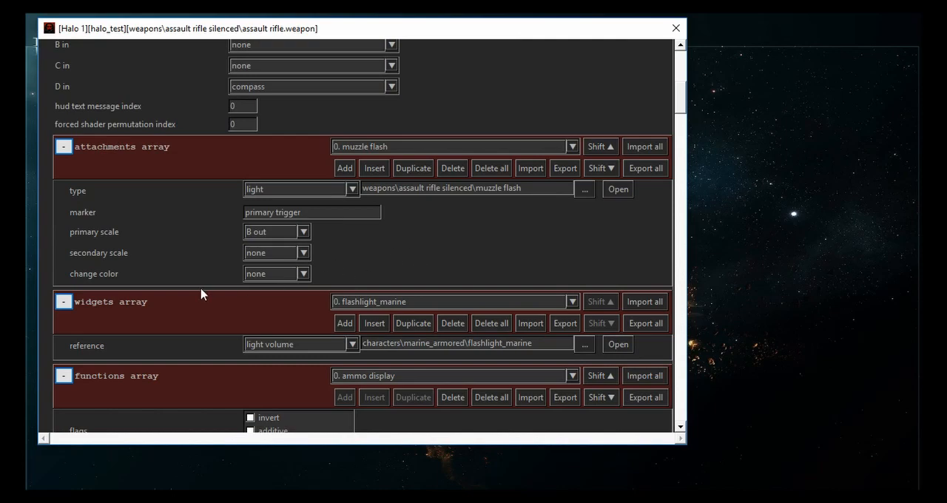
{"action": "key", "text": "ctrl+o"}
{"action": "key", "text": "alt+Up"}
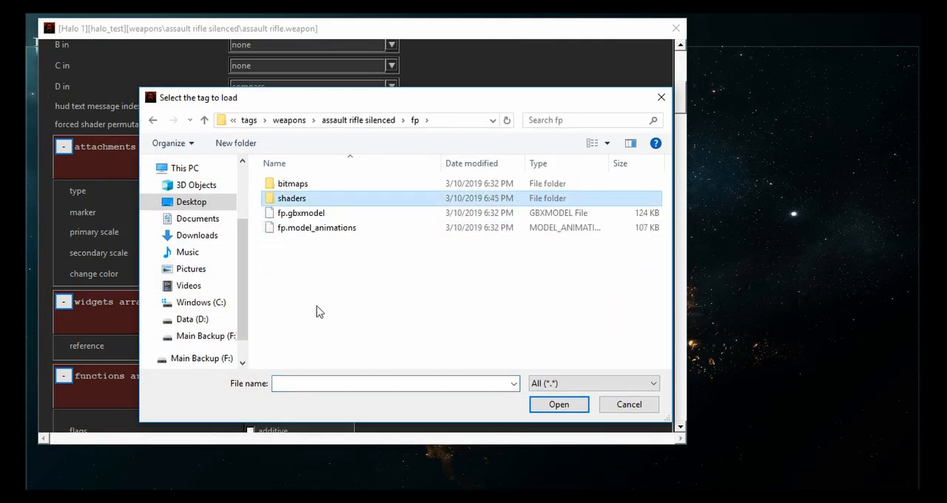
{"action": "key", "text": "alt+Up"}
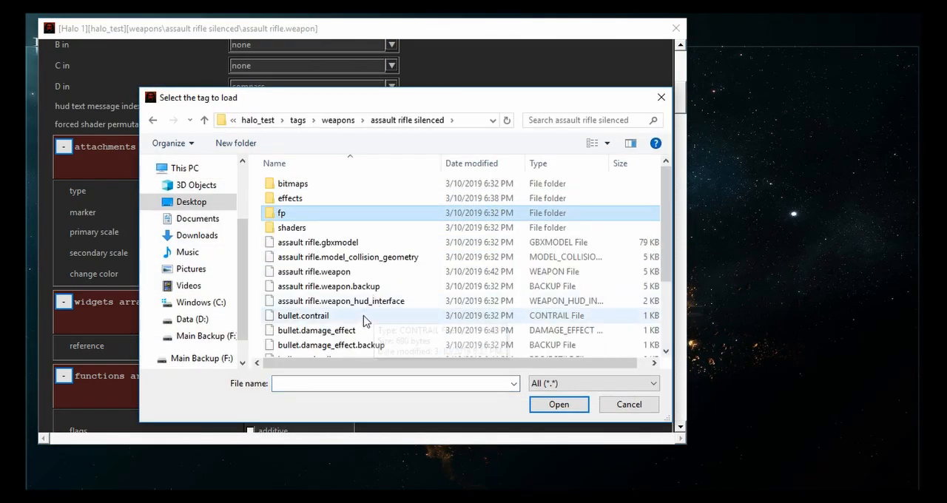
{"action": "scroll", "coordinate": [322, 267], "scroll_direction": "down", "scroll_amount": 2}
{"action": "left_click", "coordinate": [326, 233]}
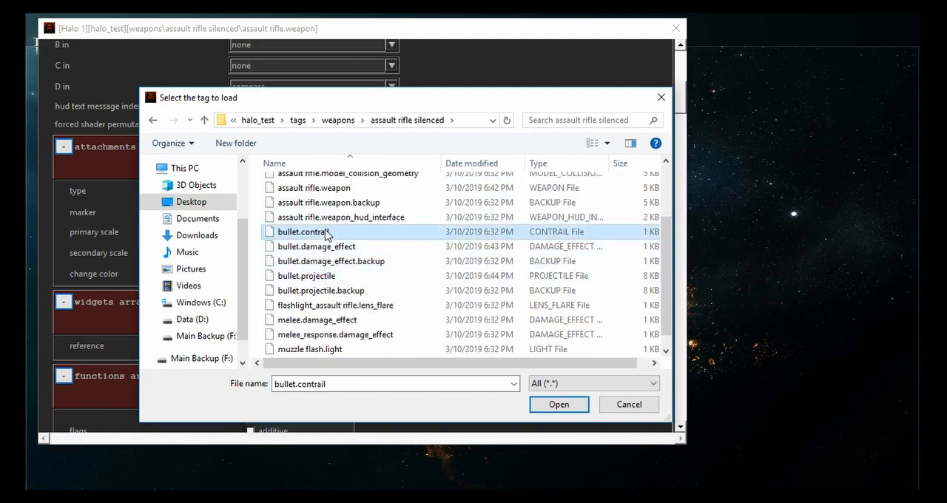
{"action": "double_click", "coordinate": [326, 233]}
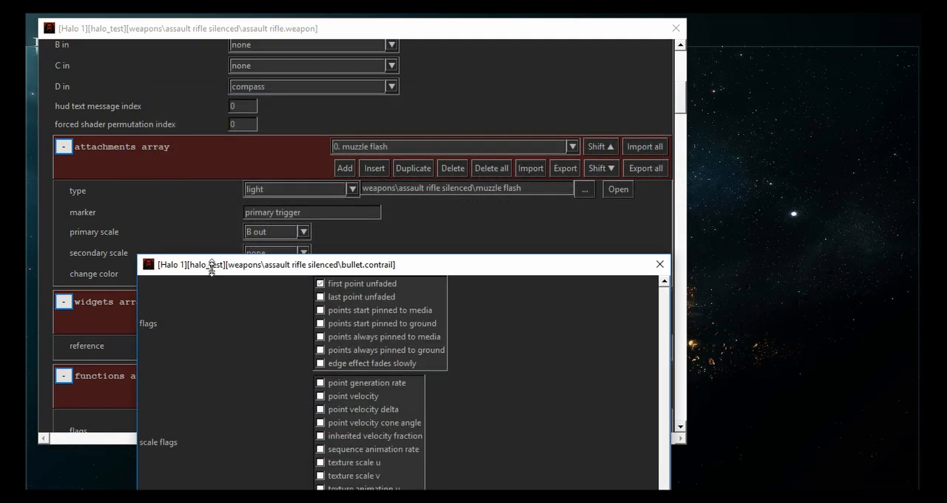
{"action": "left_click_drag", "start_coordinate": [216, 272], "coordinate": [167, 101]}
- Examine the state transition durations of the bullet contrail's point states
{"action": "scroll", "coordinate": [158, 249], "scroll_direction": "down", "scroll_amount": 10}
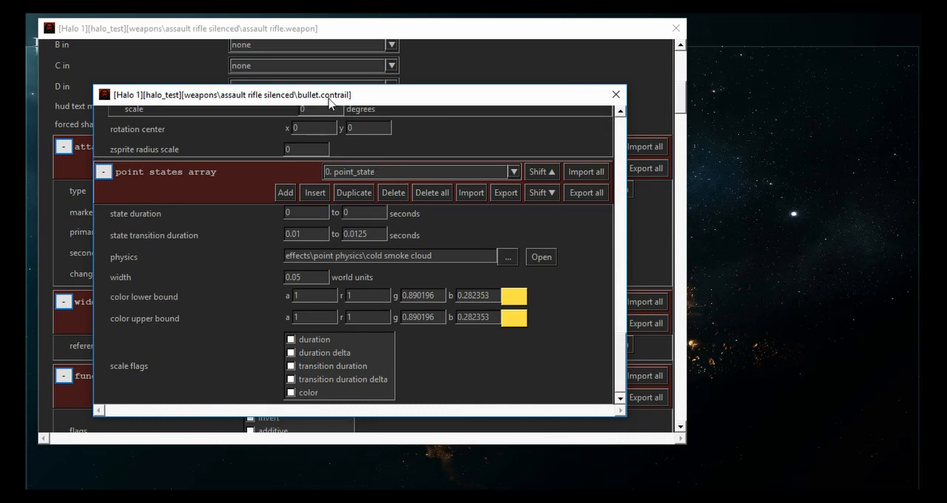
{"action": "left_click", "coordinate": [379, 175]}
{"action": "scroll", "coordinate": [379, 175], "scroll_direction": "down", "scroll_amount": 1}
{"action": "scroll", "coordinate": [379, 173], "scroll_direction": "up", "scroll_amount": 1}
{"action": "double_click", "coordinate": [360, 234]}
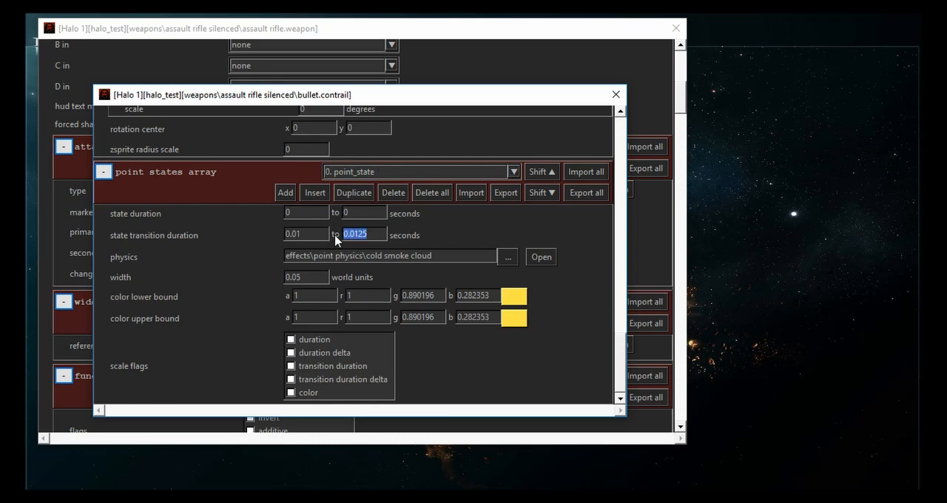
{"action": "left_click", "coordinate": [379, 235]}
{"action": "left_click_drag", "start_coordinate": [379, 234], "coordinate": [316, 235]}
{"action": "scroll", "coordinate": [356, 174], "scroll_direction": "down", "scroll_amount": 1}
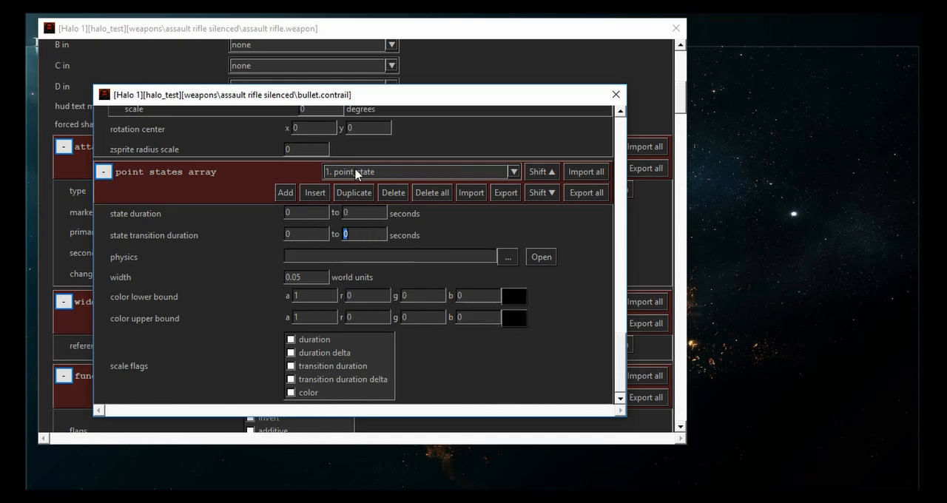
{"action": "scroll", "coordinate": [357, 173], "scroll_direction": "up", "scroll_amount": 1}
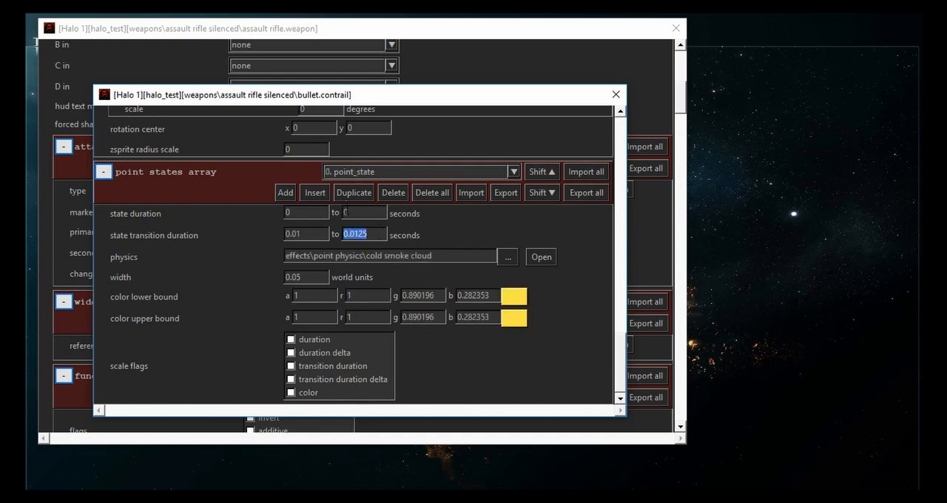
- Set point state 0's lower and upper color bounds to red 255, green 72, blue 72, then save and close the contrail tag
{"action": "left_click", "coordinate": [509, 298]}
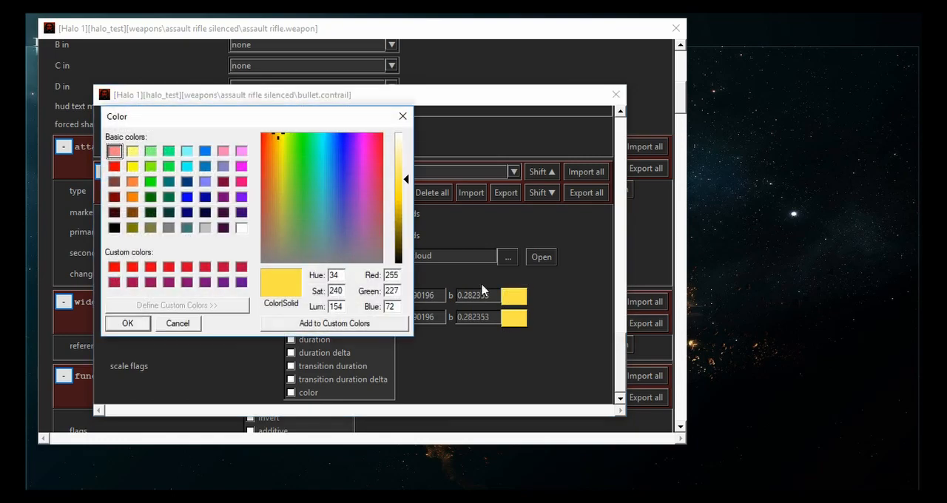
{"action": "left_click", "coordinate": [263, 135]}
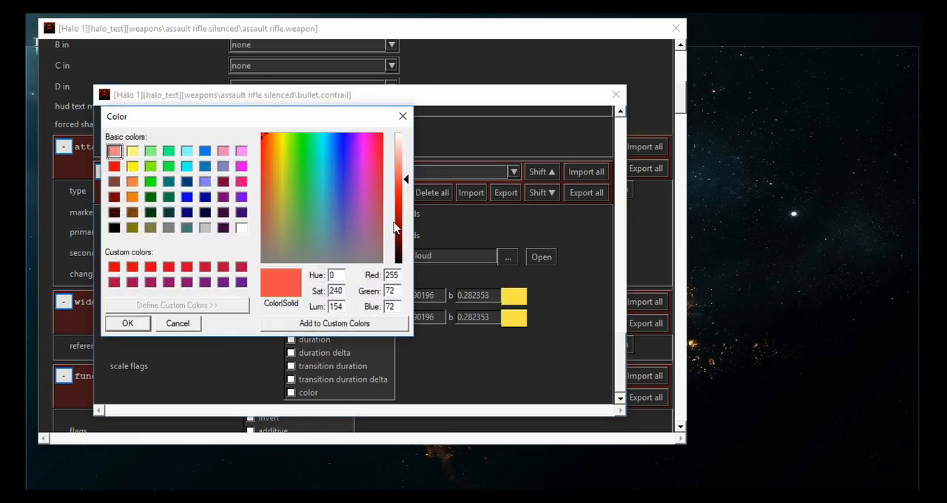
{"action": "left_click", "coordinate": [129, 323]}
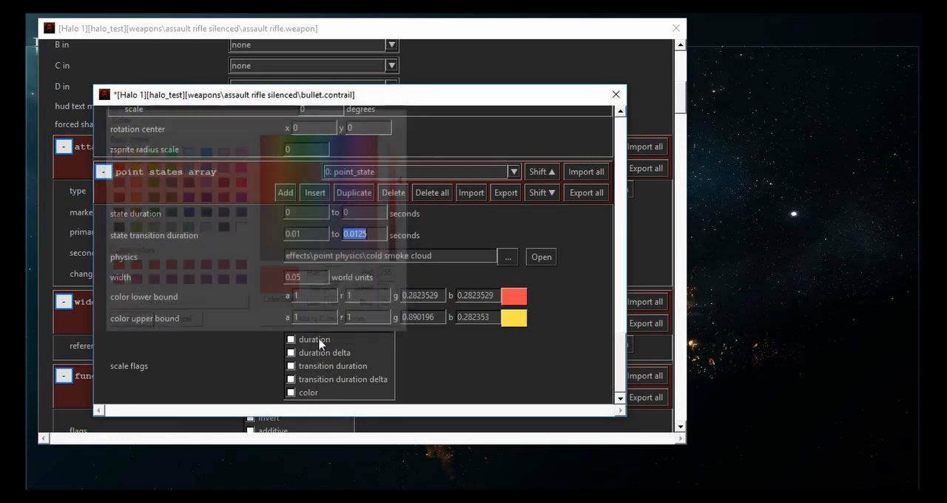
{"action": "left_click", "coordinate": [506, 320]}
{"action": "left_click", "coordinate": [263, 136]}
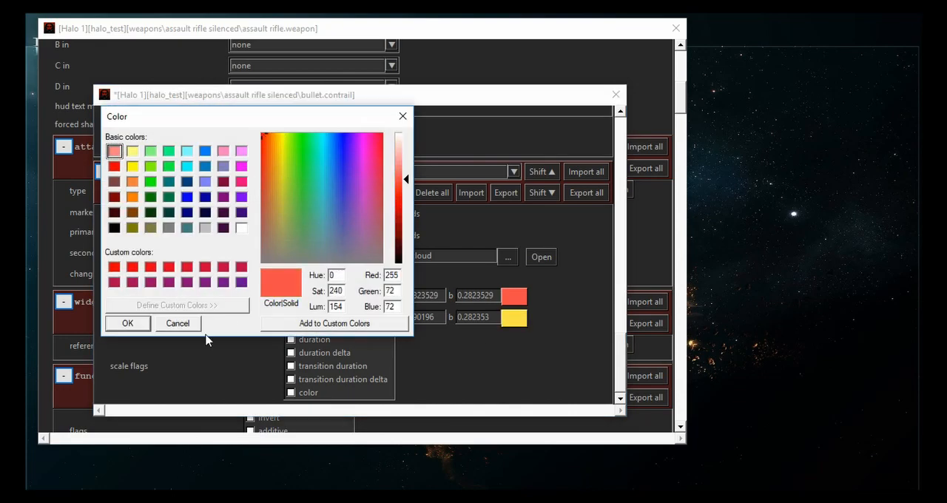
{"action": "left_click", "coordinate": [127, 325]}
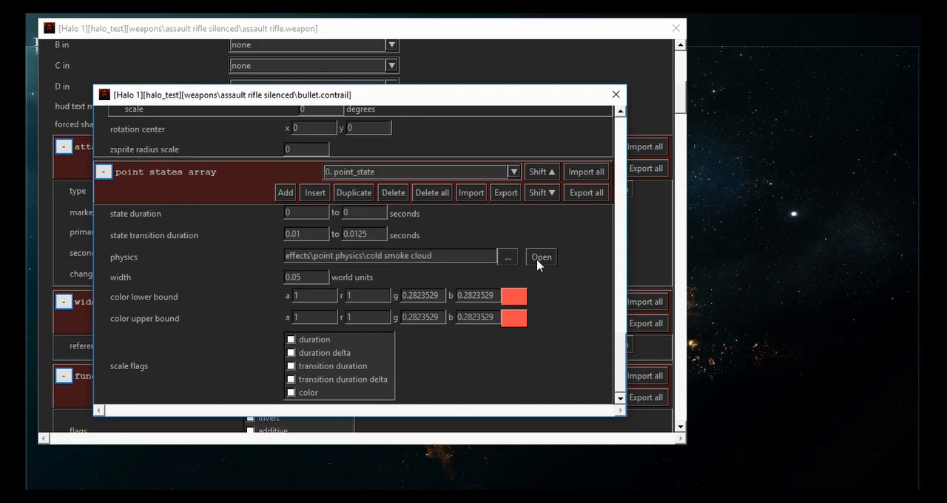
{"action": "left_click", "coordinate": [616, 95]}
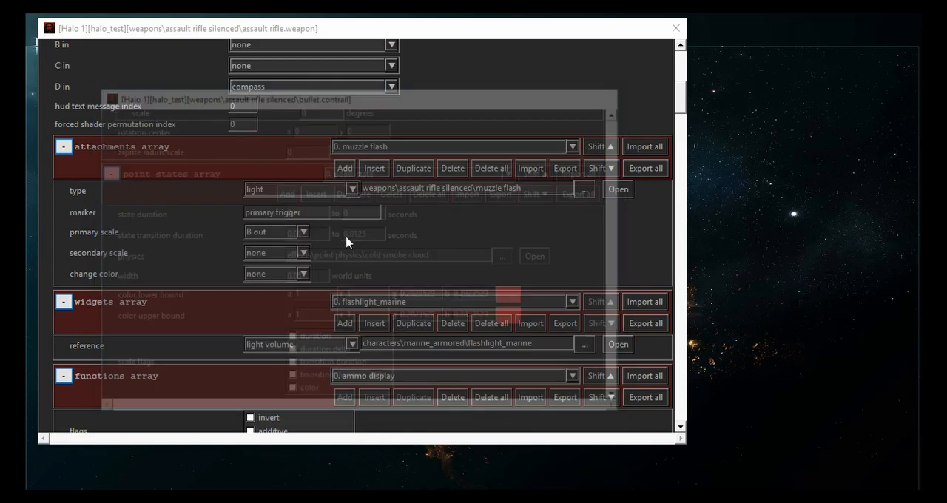
- Set the weapon trigger's rounds between tracers to 1 and save the weapon tag
{"action": "left_click_drag", "start_coordinate": [681, 96], "coordinate": [688, 353]}
{"action": "type", "text": "1"}
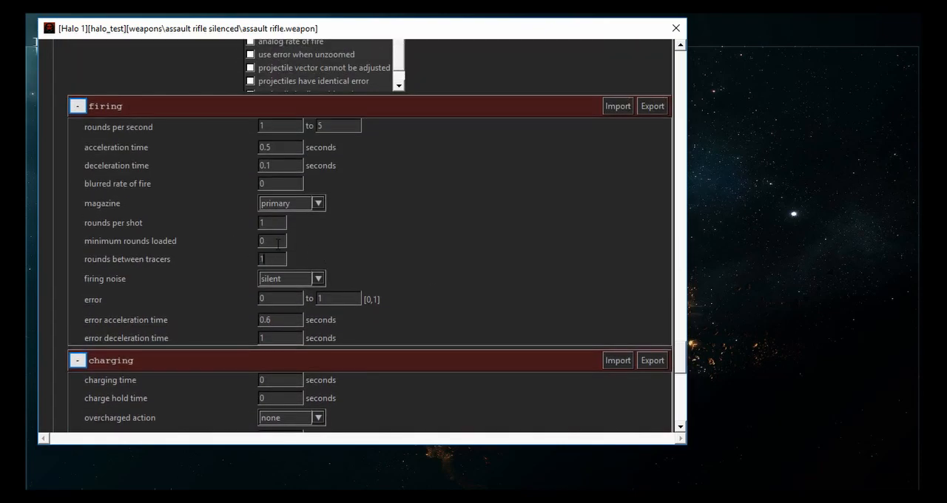
{"action": "key", "text": "ctrl+s"}
{"action": "scroll", "coordinate": [136, 314], "scroll_direction": "down", "scroll_amount": 10}
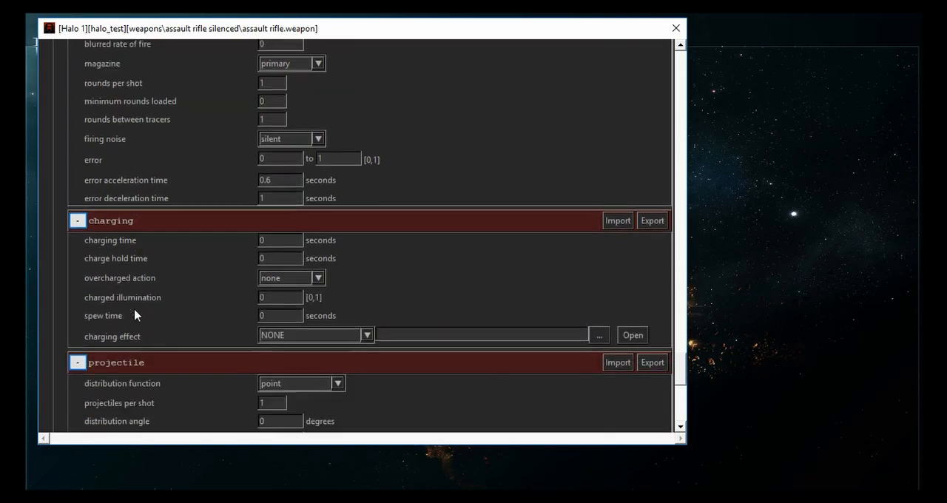
{"action": "scroll", "coordinate": [136, 314], "scroll_direction": "down", "scroll_amount": 4}
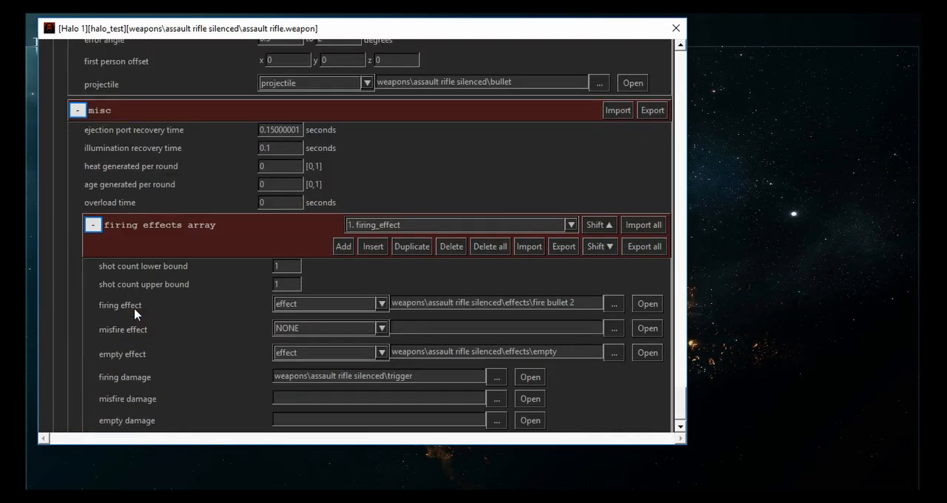
{"action": "scroll", "coordinate": [167, 329], "scroll_direction": "up", "scroll_amount": 3}
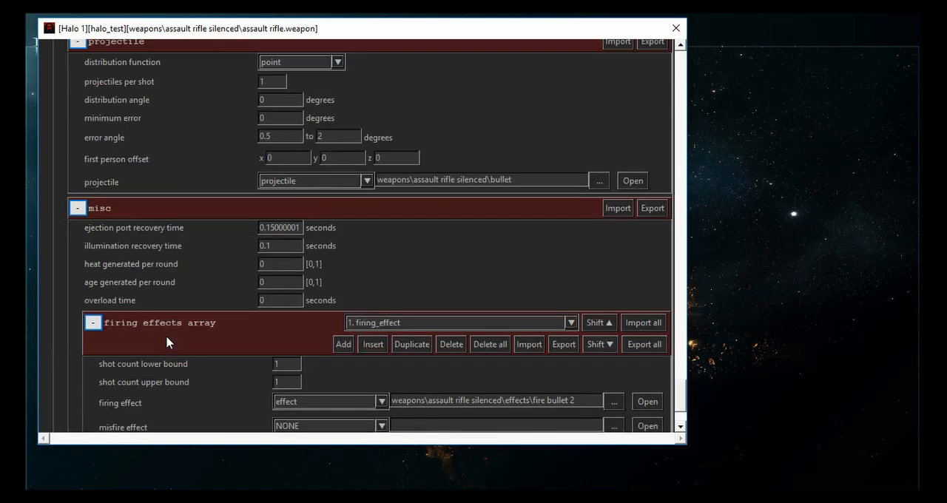
- Divide the primary magazine's initial total of 240 rounds by 3 in PowerToy Calc
{"action": "scroll", "coordinate": [166, 335], "scroll_direction": "up", "scroll_amount": 15}
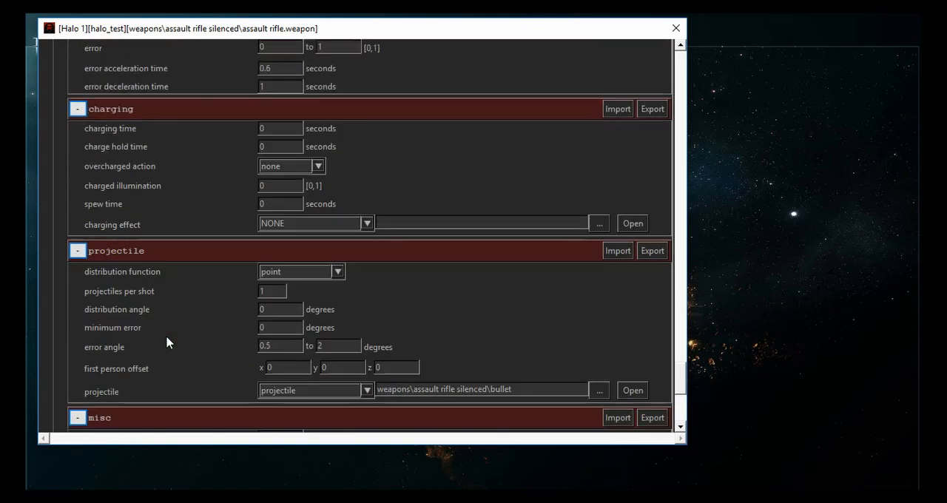
{"action": "scroll", "coordinate": [165, 335], "scroll_direction": "up", "scroll_amount": 4}
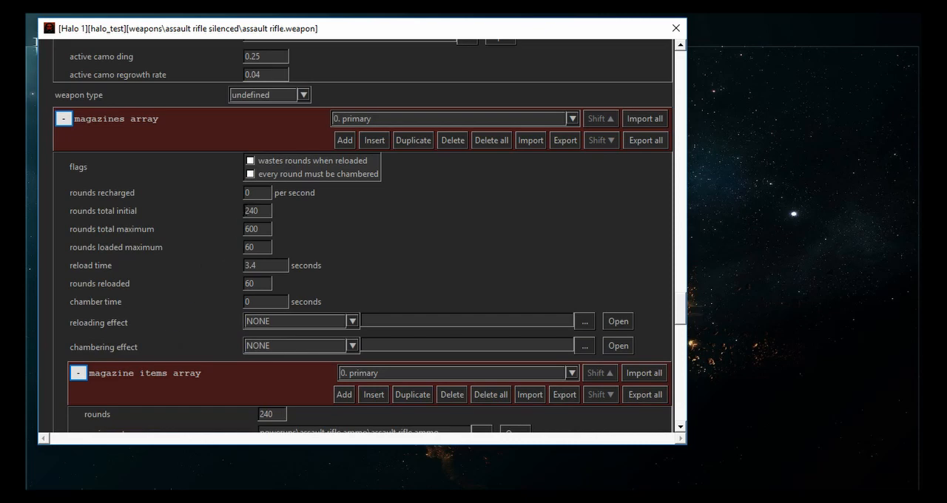
{"action": "double_click", "coordinate": [264, 210]}
{"action": "key", "text": "ctrl+c"}
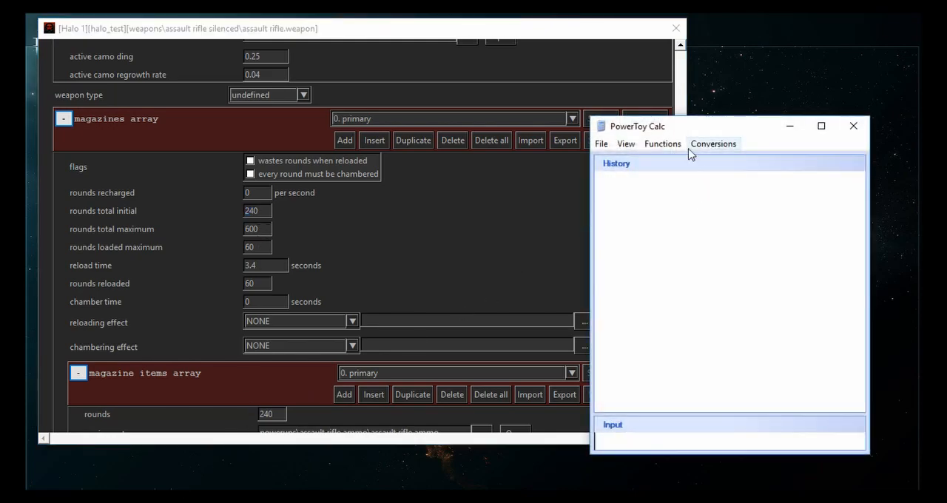
{"action": "left_click_drag", "start_coordinate": [669, 133], "coordinate": [580, 85]}
{"action": "key", "text": "ctrl+v"}
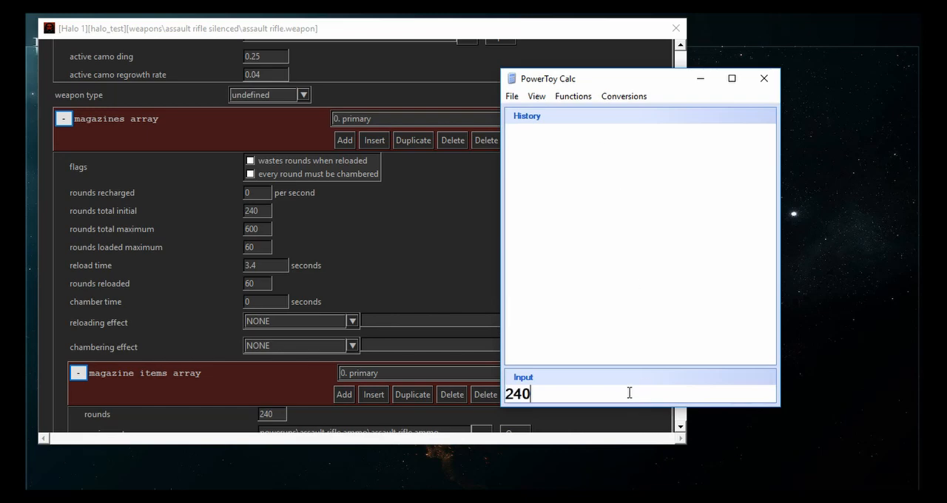
{"action": "type", "text": "/2"}
{"action": "key", "text": "BackSpace"}
{"action": "type", "text": "3"}
{"action": "key", "text": "Return"}
- Set the primary magazine's rounds total initial to 80, total maximum to 200, loaded maximum to 20 and rounds reloaded to 20
{"action": "double_click", "coordinate": [258, 210]}
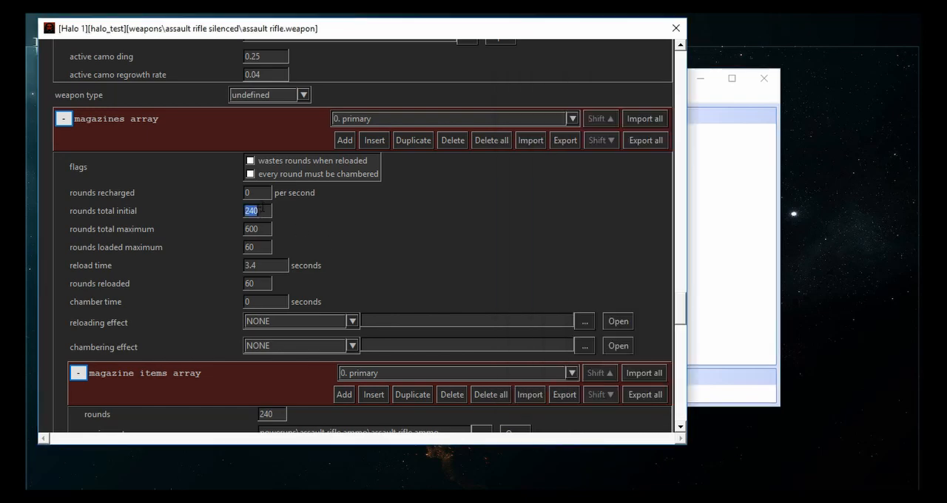
{"action": "type", "text": "80"}
{"action": "key", "text": "Tab"}
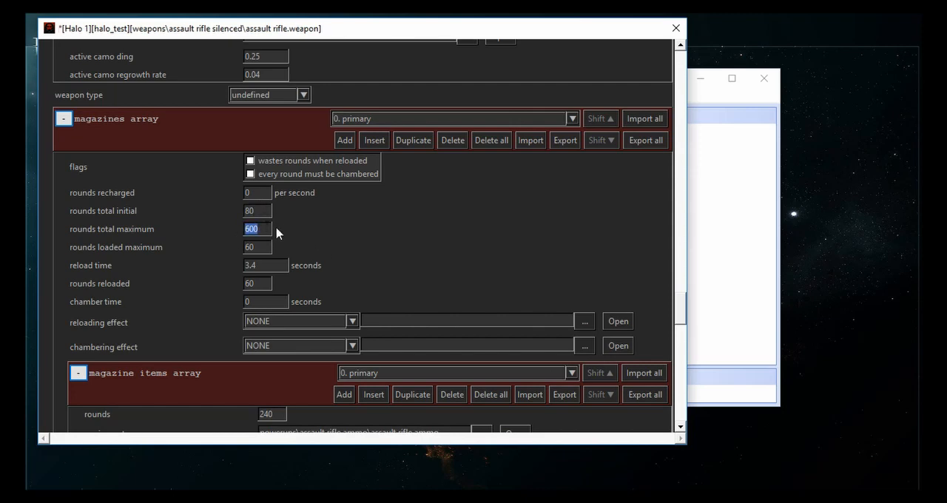
{"action": "left_click", "coordinate": [250, 229]}
- Calculate 240/3 for the primary magazine item, set its rounds to 80 and save the weapon tag
{"action": "scroll", "coordinate": [213, 259], "scroll_direction": "down", "scroll_amount": 1}
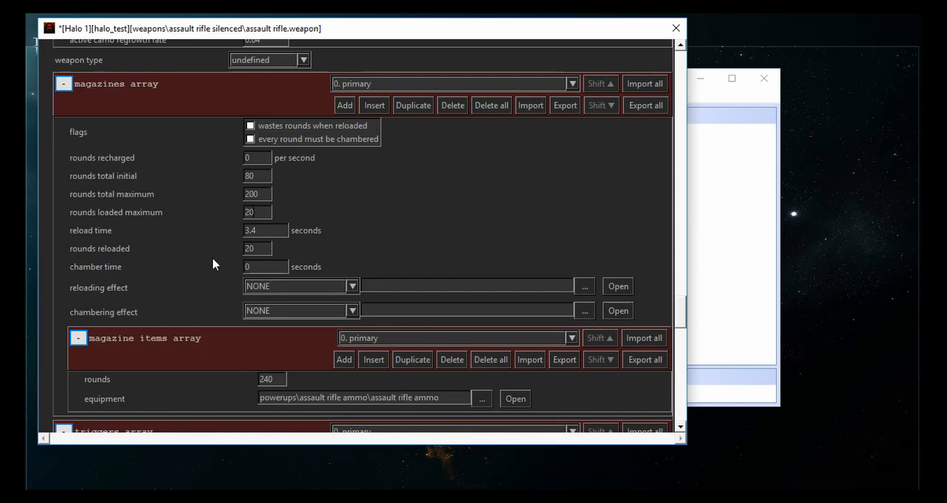
{"action": "double_click", "coordinate": [270, 379]}
{"action": "key", "text": "ctrl+c"}
{"action": "left_click", "coordinate": [732, 392]}
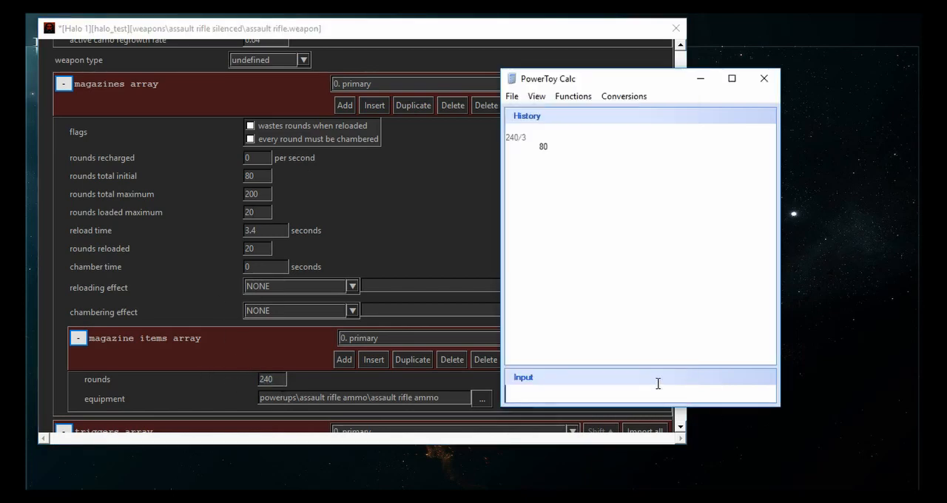
{"action": "key", "text": "ctrl+v"}
{"action": "type", "text": "/3"}
{"action": "key", "text": "Return"}
{"action": "left_click", "coordinate": [194, 361]}
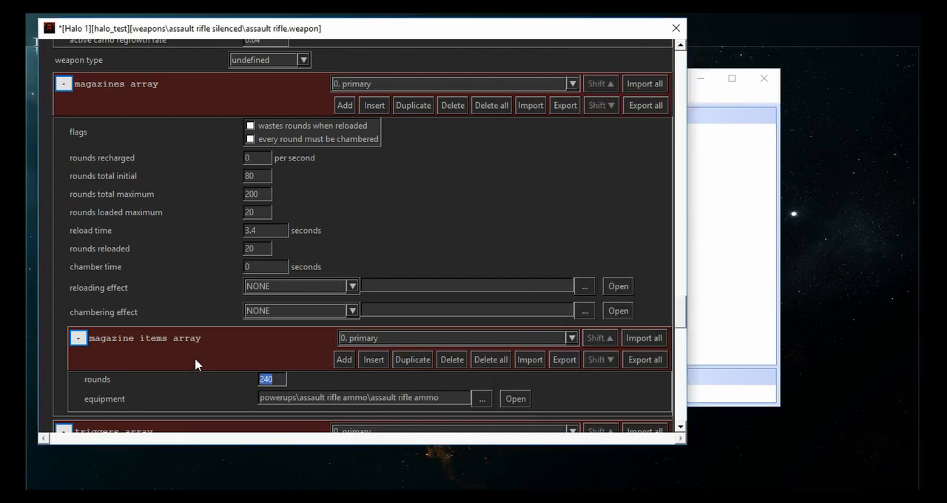
{"action": "type", "text": "80"}
{"action": "key", "text": "ctrl+s"}
- Close the calculator and open the HUD interface tag referenced by the silenced assault rifle
{"action": "scroll", "coordinate": [190, 296], "scroll_direction": "down", "scroll_amount": 4}
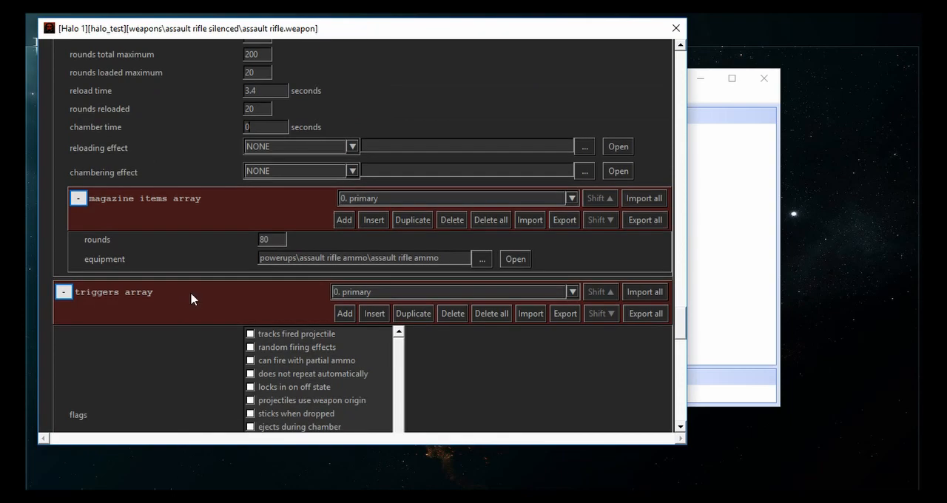
{"action": "scroll", "coordinate": [190, 298], "scroll_direction": "down", "scroll_amount": 3}
{"action": "scroll", "coordinate": [183, 296], "scroll_direction": "down", "scroll_amount": 12}
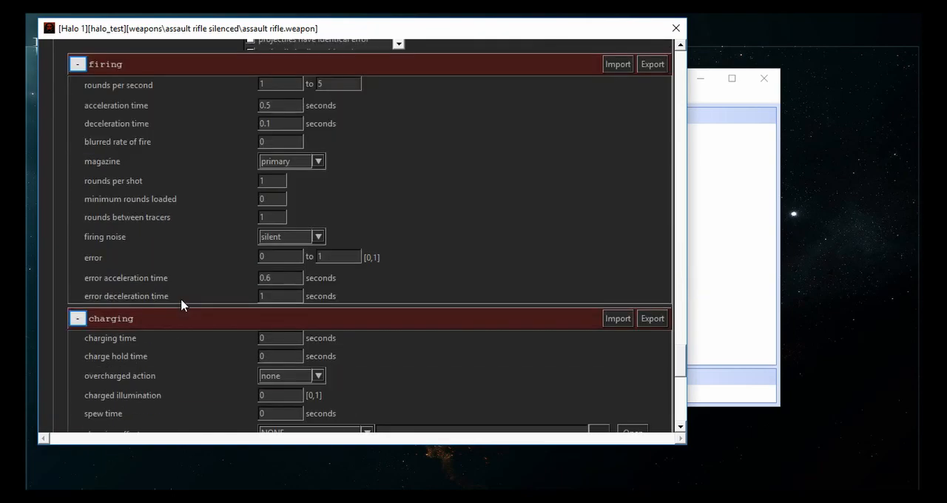
{"action": "scroll", "coordinate": [180, 299], "scroll_direction": "up", "scroll_amount": 8}
{"action": "scroll", "coordinate": [181, 298], "scroll_direction": "up", "scroll_amount": 12}
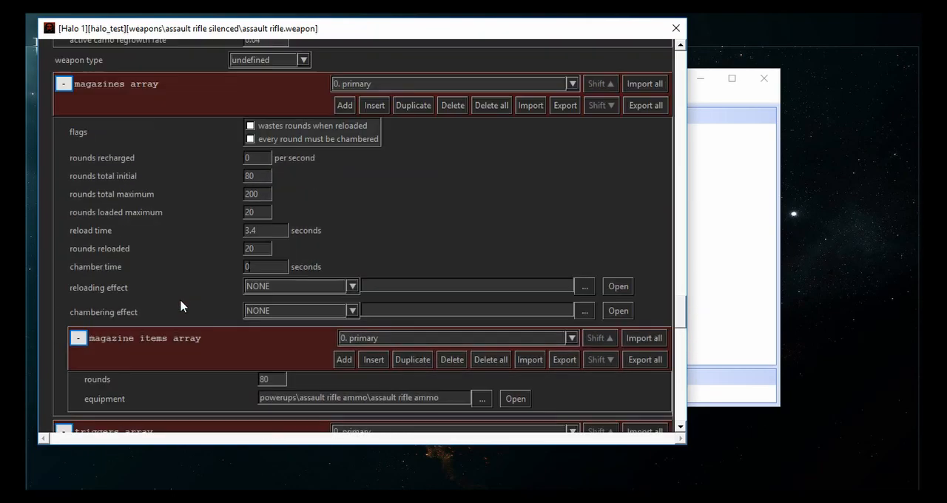
{"action": "scroll", "coordinate": [179, 301], "scroll_direction": "up", "scroll_amount": 1}
{"action": "left_click", "coordinate": [749, 190]}
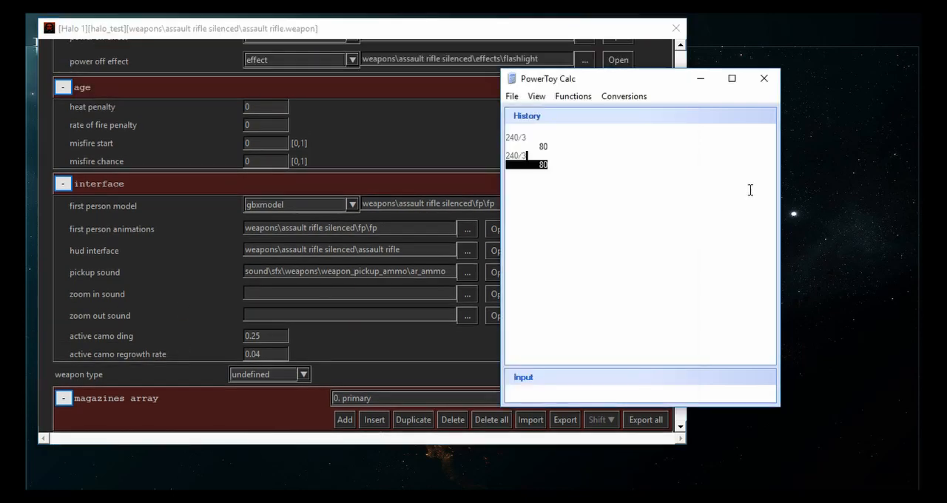
{"action": "left_click", "coordinate": [766, 79]}
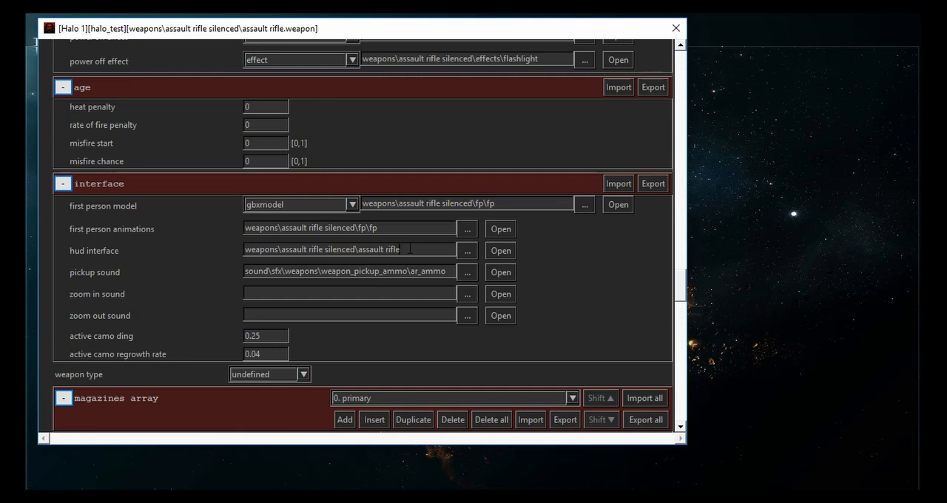
{"action": "left_click", "coordinate": [429, 250]}
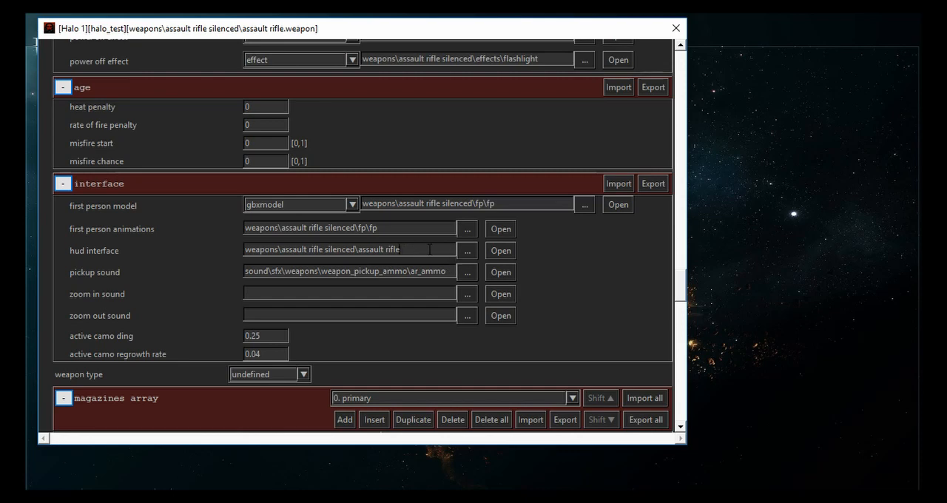
{"action": "left_click", "coordinate": [502, 251]}
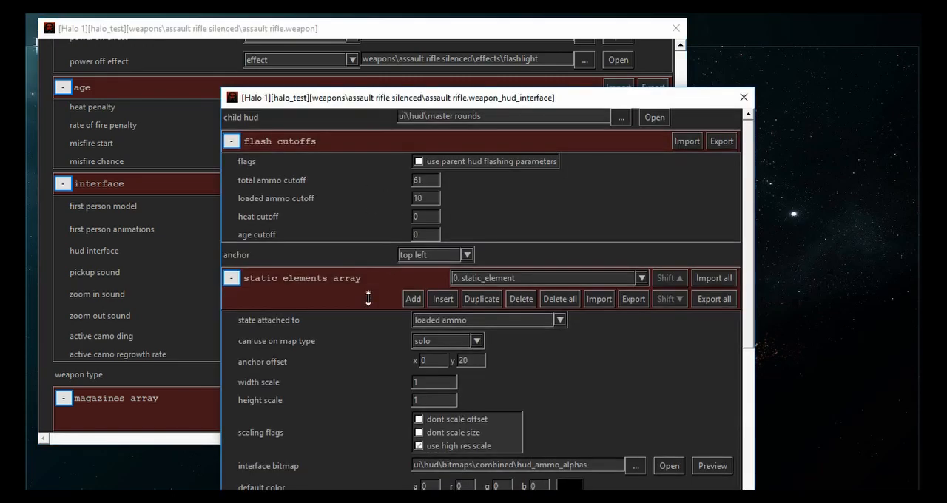
- Preview the hud_ammo_alphas interface bitmap of static element 0 and place the preview beside its settings
{"action": "left_click_drag", "start_coordinate": [376, 92], "coordinate": [256, 41]}
{"action": "scroll", "coordinate": [189, 297], "scroll_direction": "down", "scroll_amount": 2}
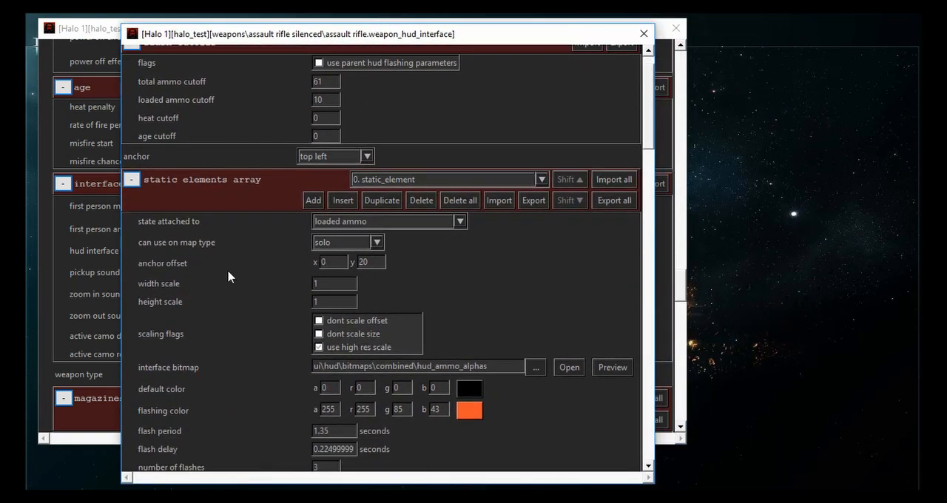
{"action": "scroll", "coordinate": [258, 253], "scroll_direction": "down", "scroll_amount": 2}
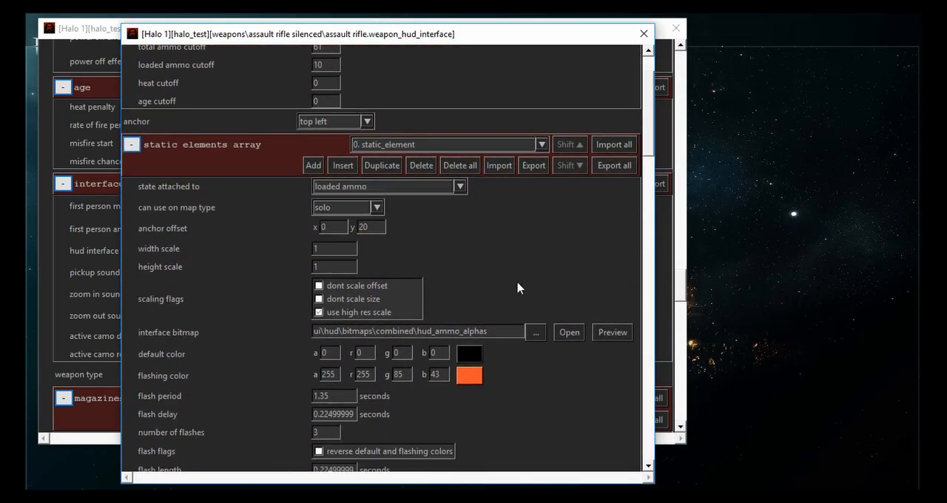
{"action": "left_click", "coordinate": [610, 332]}
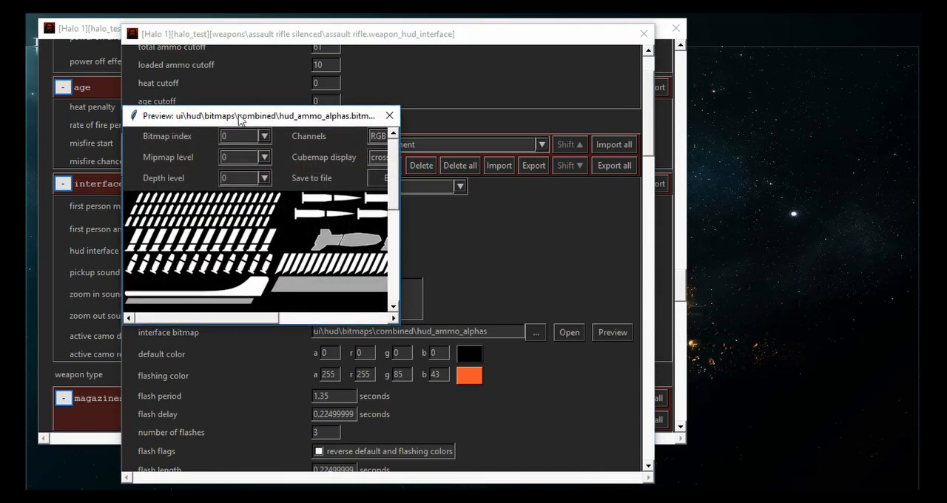
{"action": "left_click_drag", "start_coordinate": [231, 121], "coordinate": [731, 61]}
{"action": "scroll", "coordinate": [255, 279], "scroll_direction": "down", "scroll_amount": 4}
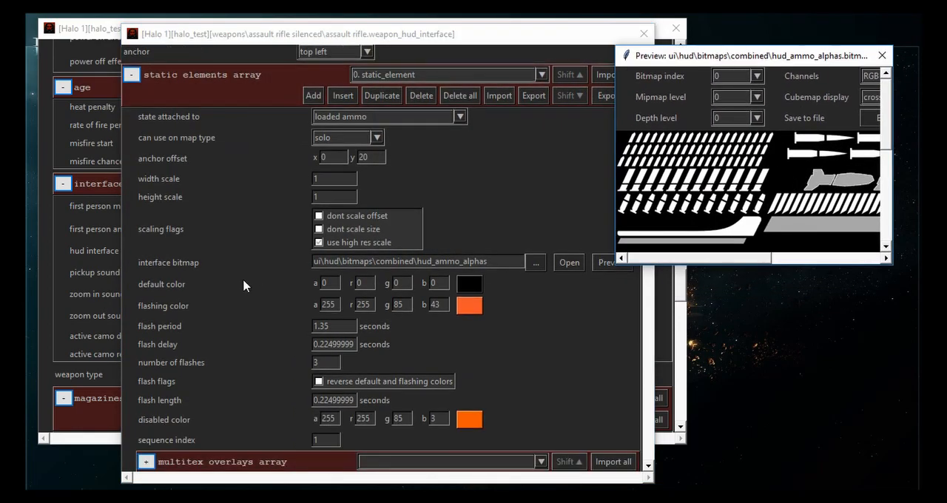
- Compare the static element's sequence index with the bitmap by enlarging the preview and showing sequence index 1
{"action": "left_click", "coordinate": [229, 273]}
{"action": "left_click_drag", "start_coordinate": [285, 35], "coordinate": [234, 40]}
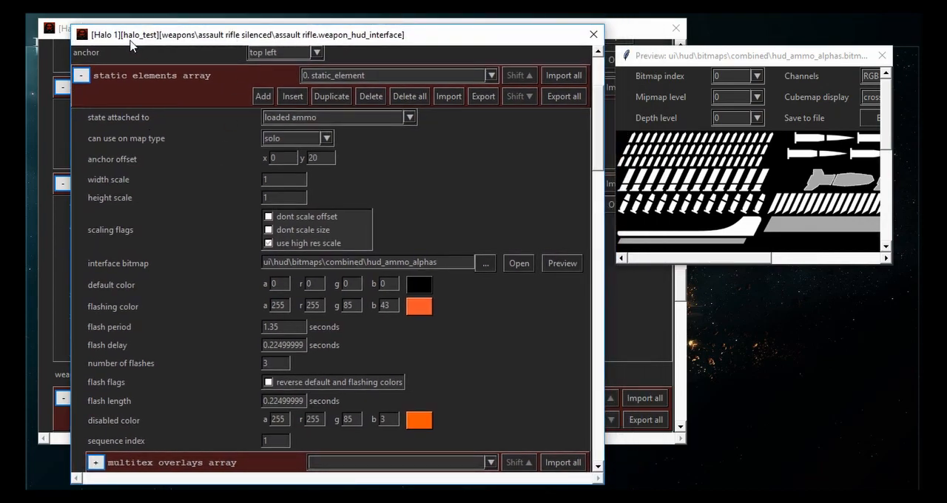
{"action": "left_click_drag", "start_coordinate": [130, 45], "coordinate": [114, 47]}
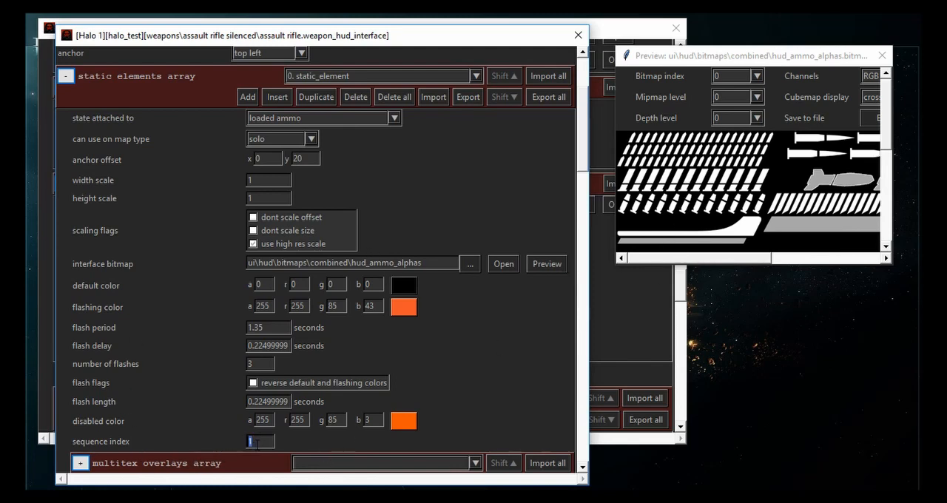
{"action": "left_click_drag", "start_coordinate": [617, 214], "coordinate": [410, 222]}
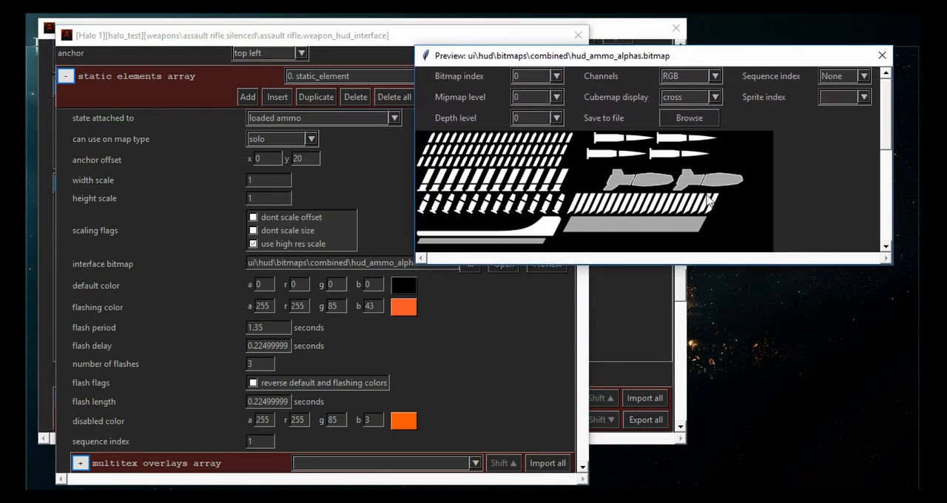
{"action": "left_click", "coordinate": [827, 80]}
{"action": "left_click", "coordinate": [823, 112]}
- Browse for the static element's interface bitmap and look over the ammo bitmaps in the combined HUD folder
{"action": "left_click_drag", "start_coordinate": [493, 29], "coordinate": [493, 83]}
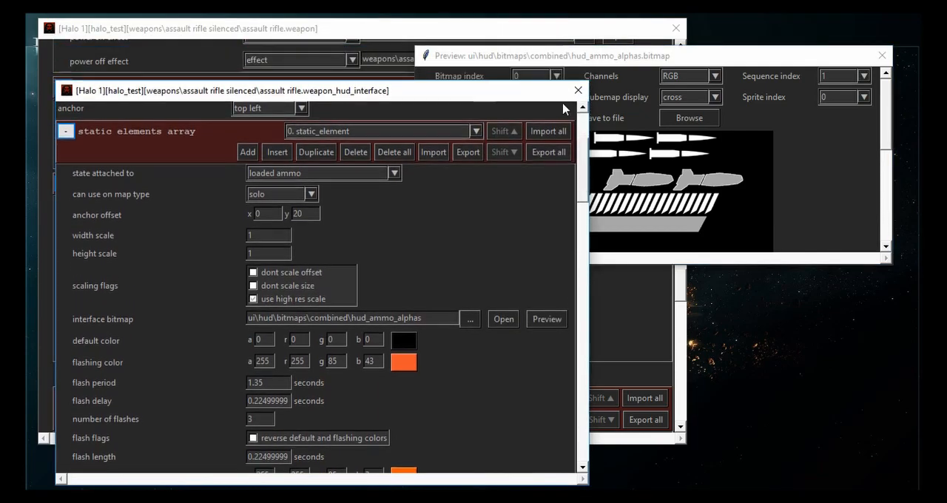
{"action": "left_click", "coordinate": [421, 303]}
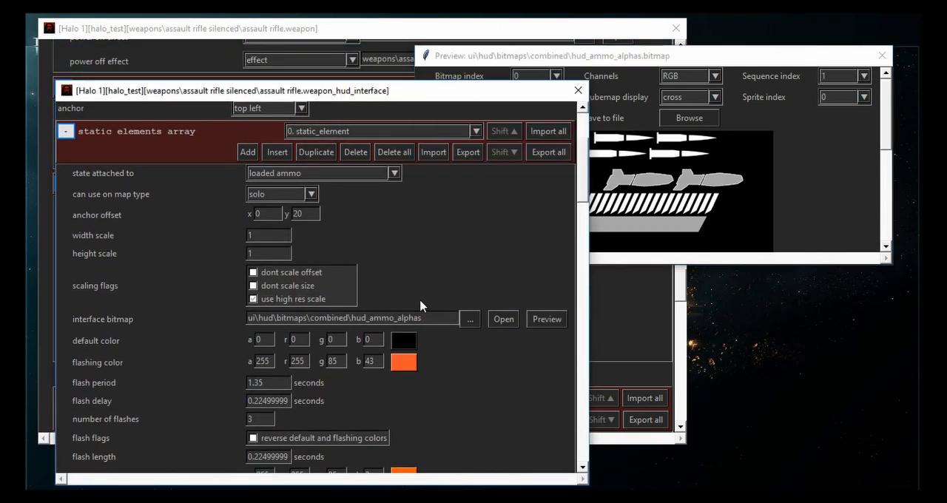
{"action": "left_click", "coordinate": [470, 318]}
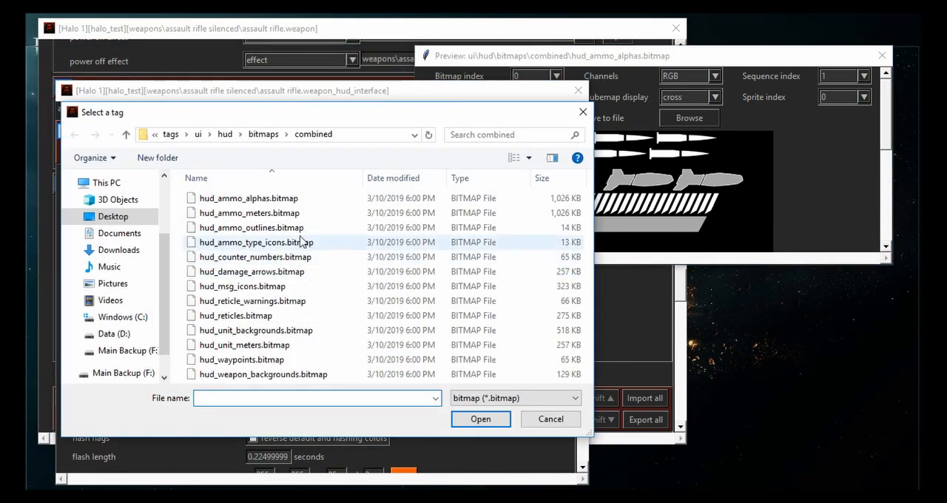
{"action": "left_click", "coordinate": [299, 199]}
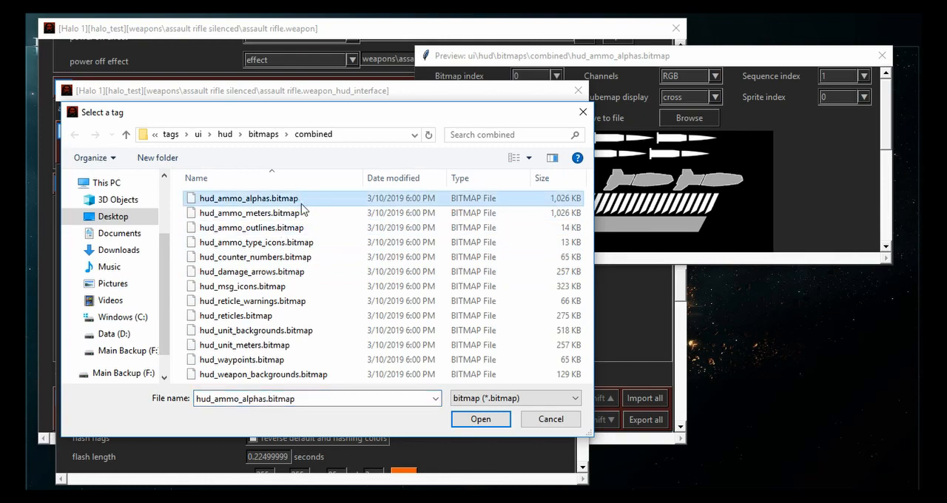
{"action": "left_click", "coordinate": [180, 135]}
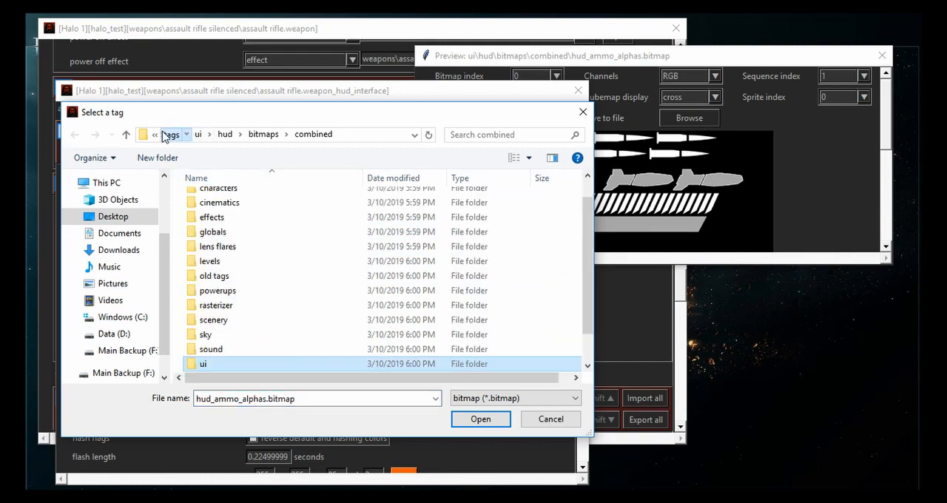
{"action": "key", "text": "alt+Left"}
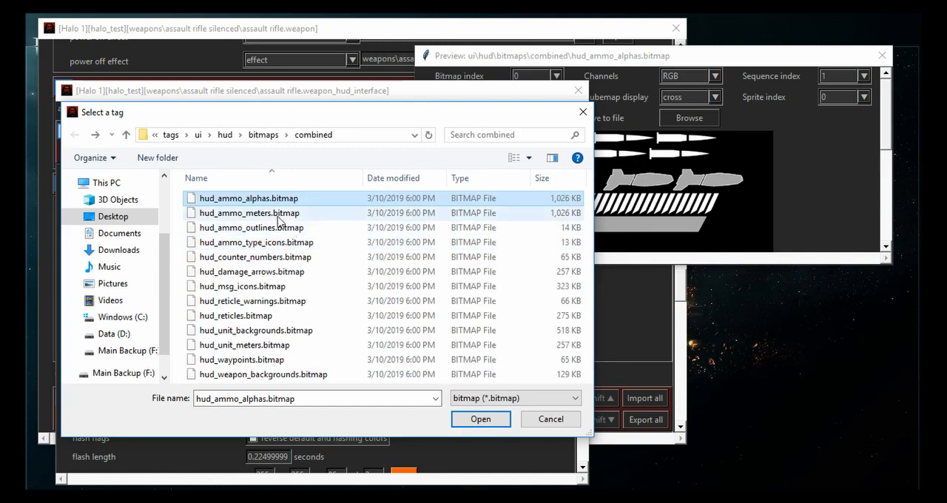
{"action": "left_click", "coordinate": [281, 213]}
{"action": "left_click", "coordinate": [274, 197]}
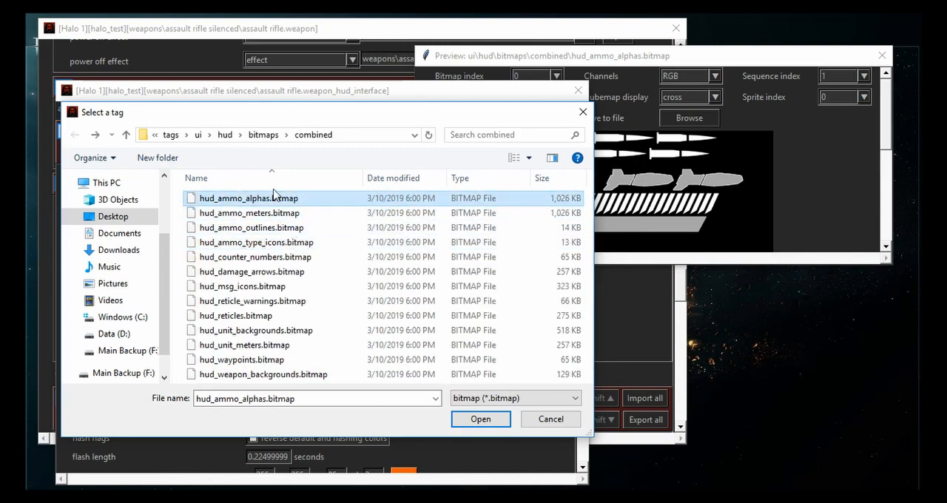
- Open the combined folder in a separate File Explorer window and select the hud_ammo_alphas, hud_ammo_meters and hud_ammo_outlines bitmaps
{"action": "left_click", "coordinate": [263, 135]}
{"action": "right_click", "coordinate": [216, 198]}
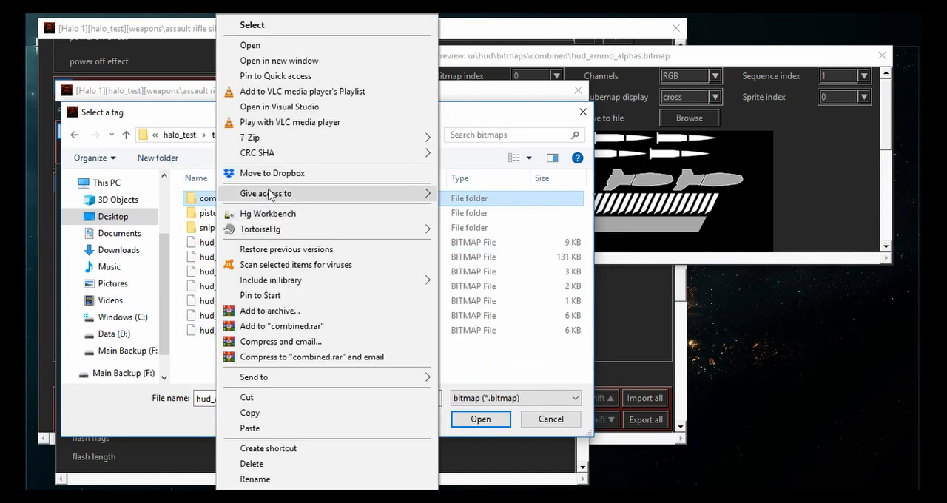
{"action": "left_click", "coordinate": [278, 60]}
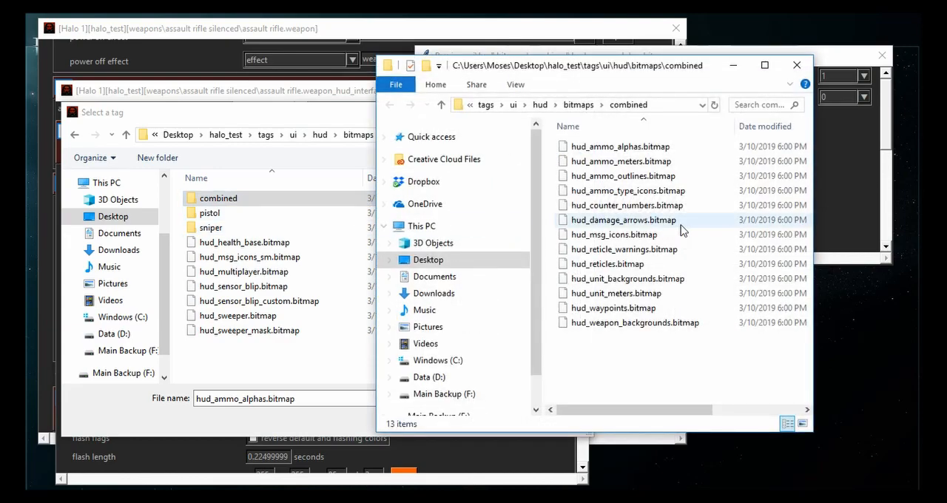
{"action": "left_click", "coordinate": [658, 150]}
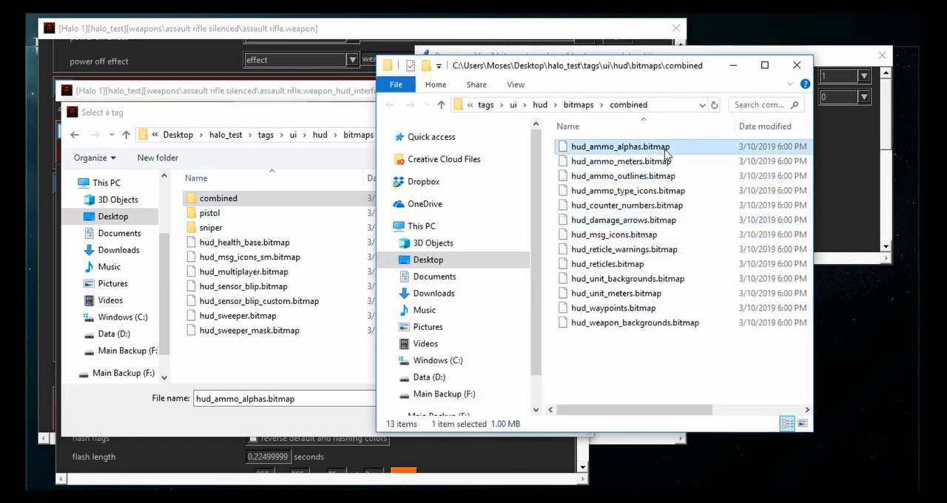
{"action": "left_click", "coordinate": [623, 178], "text": "shift"}
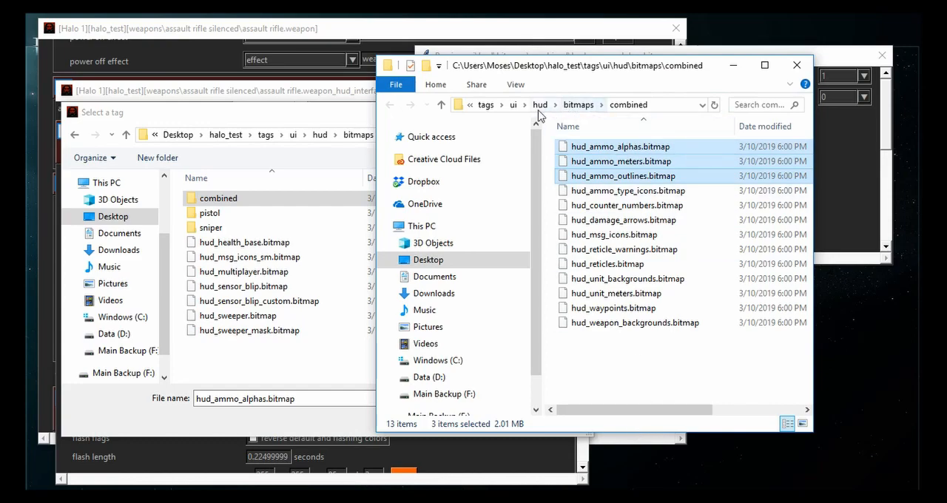
- Paste the three copied HUD ammo bitmaps into tags\weapons\assault rifle silenced\bitmaps and close the File Explorer window
{"action": "left_click", "coordinate": [485, 104]}
{"action": "double_click", "coordinate": [622, 365]}
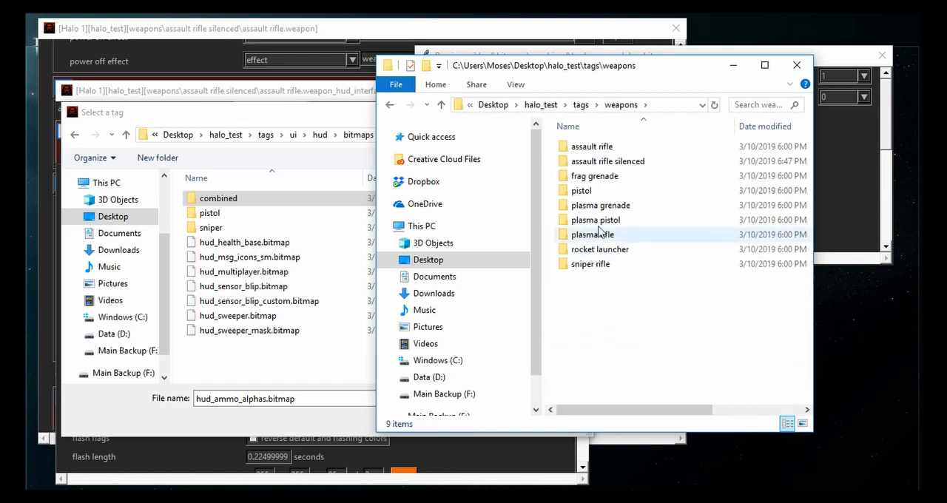
{"action": "left_click", "coordinate": [610, 162]}
{"action": "double_click", "coordinate": [611, 163]}
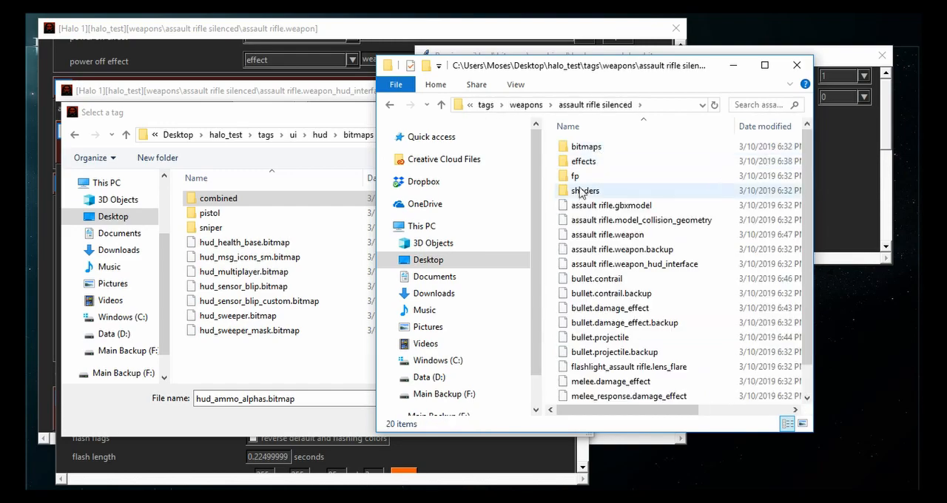
{"action": "left_click", "coordinate": [583, 150]}
{"action": "double_click", "coordinate": [583, 149]}
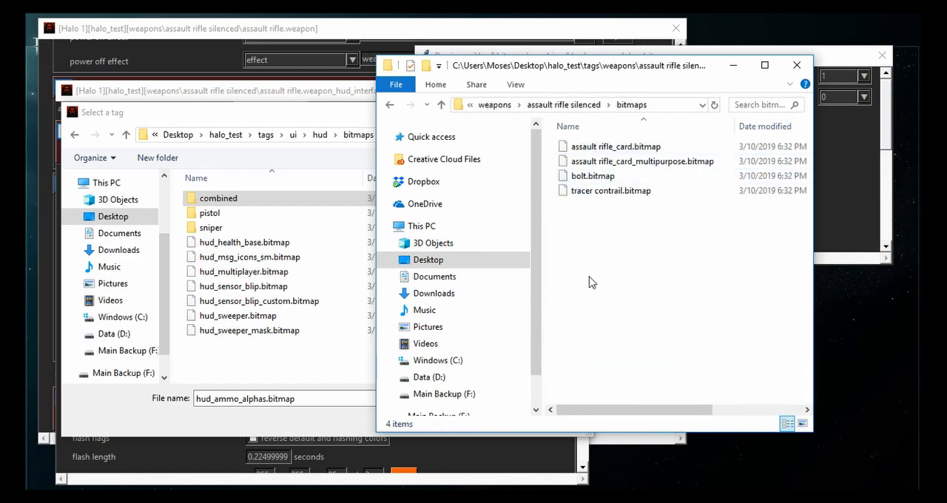
{"action": "key", "text": "ctrl+v"}
{"action": "left_click", "coordinate": [796, 65]}
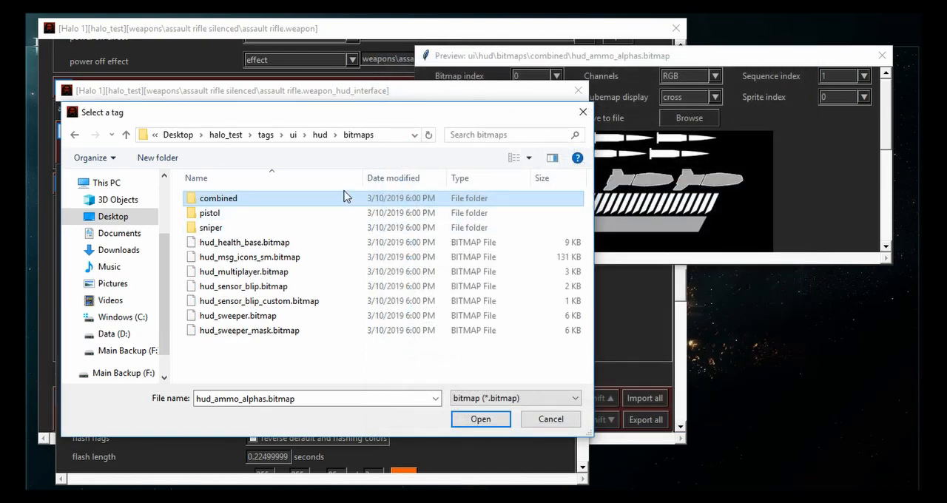
- Set the static element's interface bitmap to hud_ammo_alphas.bitmap from the weapons\assault rifle silenced\bitmaps folder
{"action": "left_click_drag", "start_coordinate": [399, 126], "coordinate": [606, 96]}
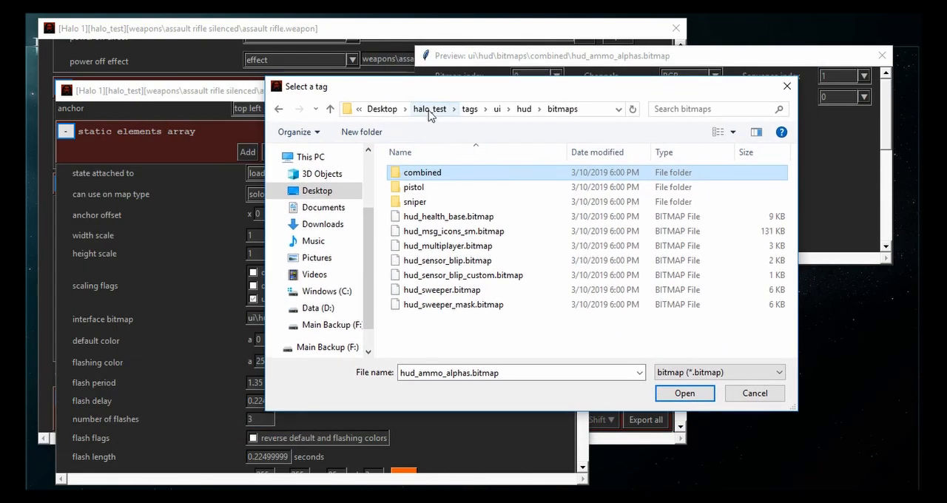
{"action": "left_click", "coordinate": [470, 109]}
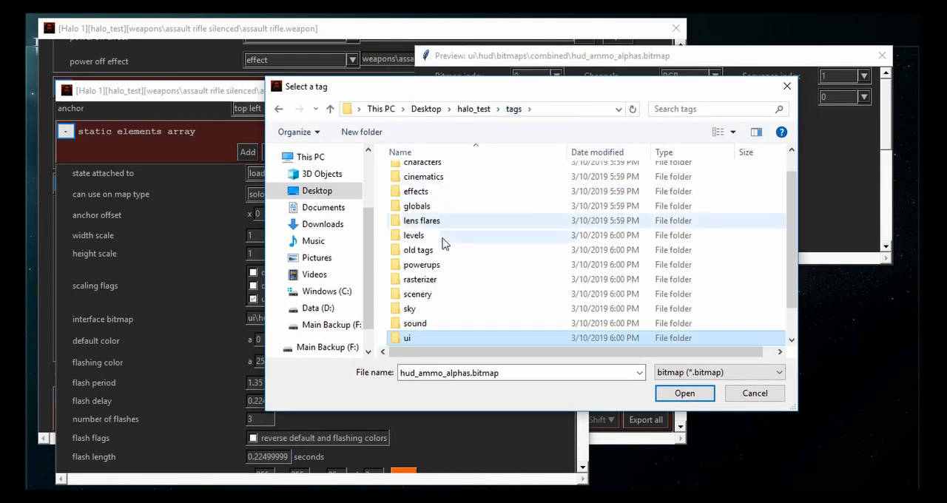
{"action": "scroll", "coordinate": [451, 335], "scroll_direction": "down", "scroll_amount": 1}
{"action": "double_click", "coordinate": [442, 337]}
{"action": "left_click_drag", "start_coordinate": [409, 90], "coordinate": [502, 124]}
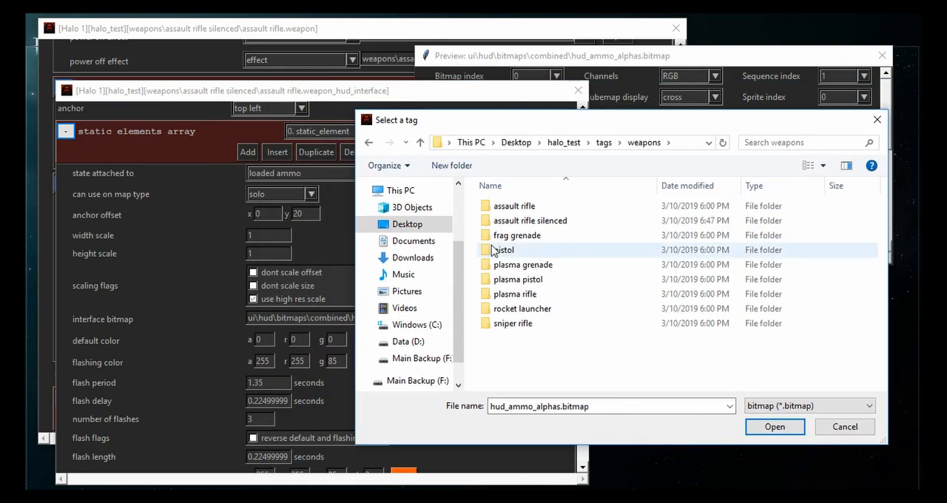
{"action": "double_click", "coordinate": [541, 222]}
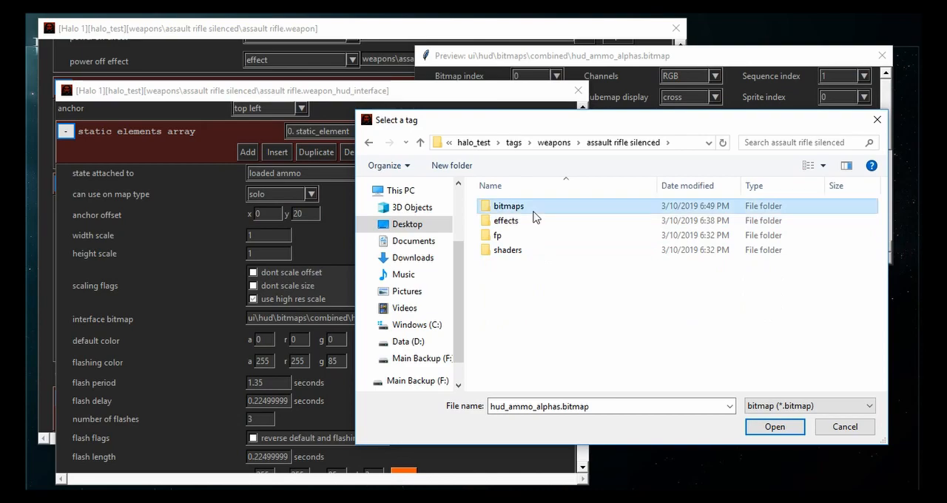
{"action": "double_click", "coordinate": [536, 209]}
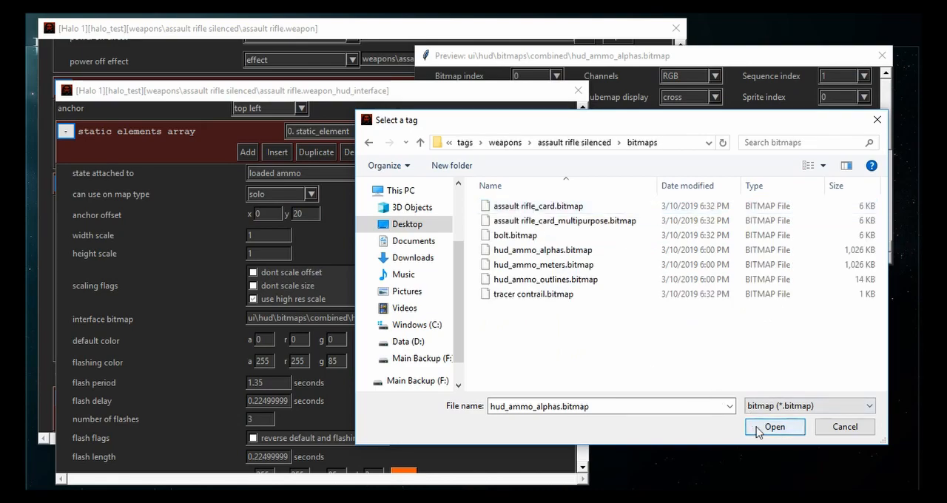
{"action": "left_click", "coordinate": [773, 427]}
{"action": "left_click_drag", "start_coordinate": [423, 318], "coordinate": [457, 318]}
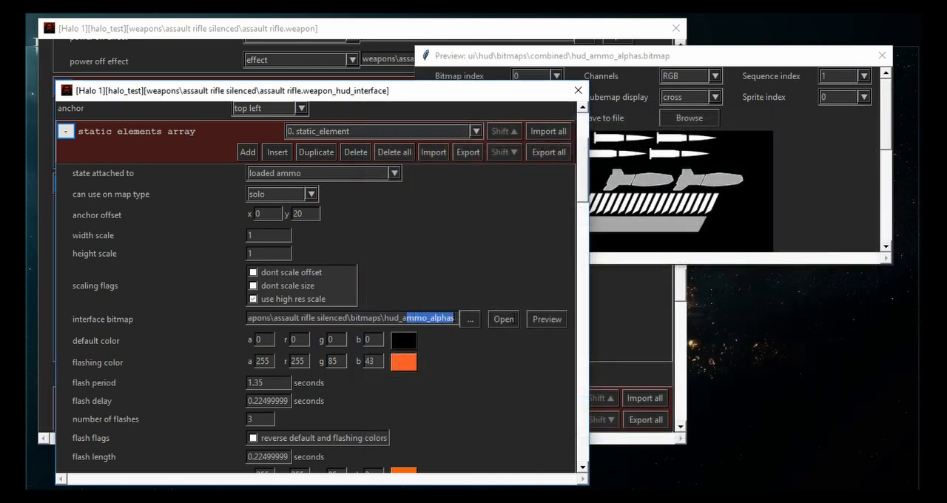
- Replace the old preview with an enlarged one of the newly assigned hud_ammo_alphas bitmap, look it over and close it
{"action": "left_click", "coordinate": [881, 58]}
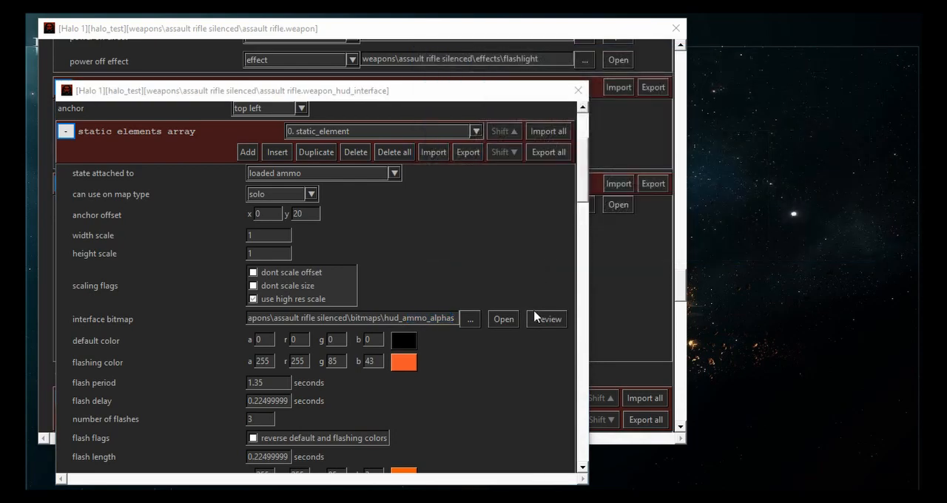
{"action": "left_click", "coordinate": [541, 318]}
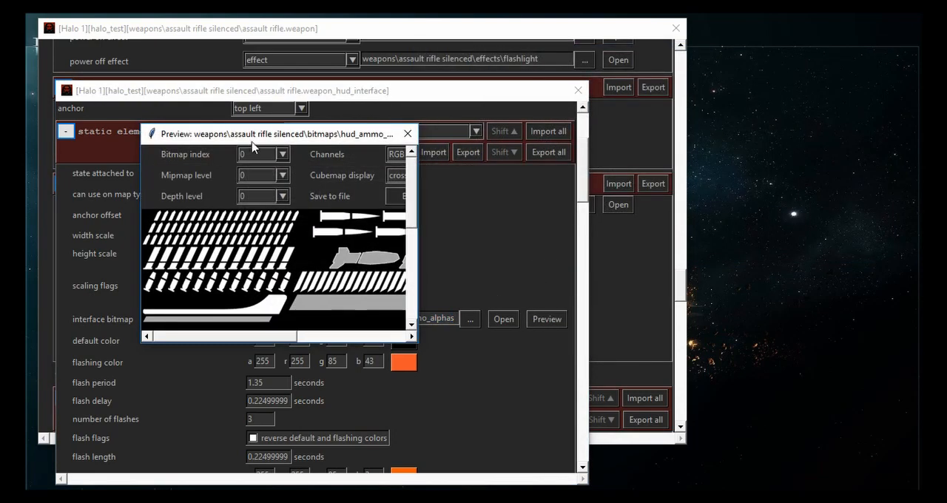
{"action": "left_click_drag", "start_coordinate": [270, 137], "coordinate": [634, 44]}
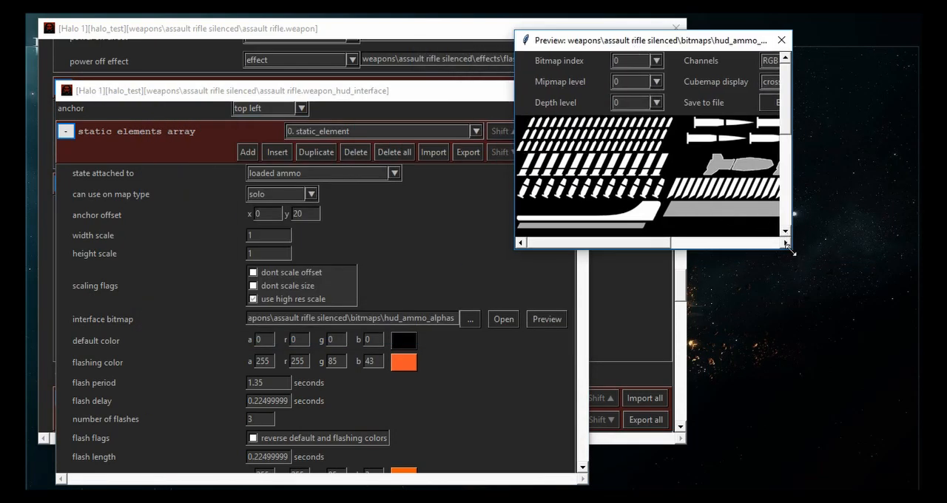
{"action": "left_click_drag", "start_coordinate": [786, 245], "coordinate": [860, 287]}
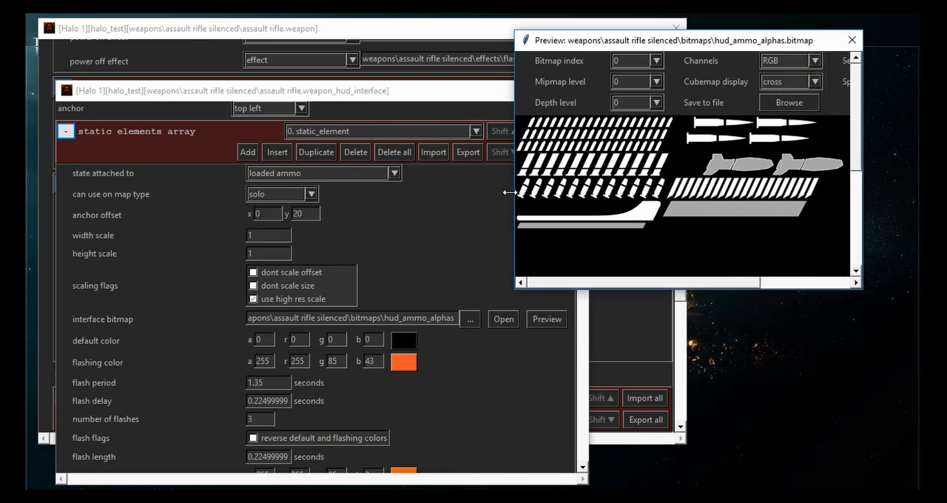
{"action": "left_click_drag", "start_coordinate": [508, 193], "coordinate": [414, 187]}
{"action": "left_click_drag", "start_coordinate": [387, 189], "coordinate": [383, 189]}
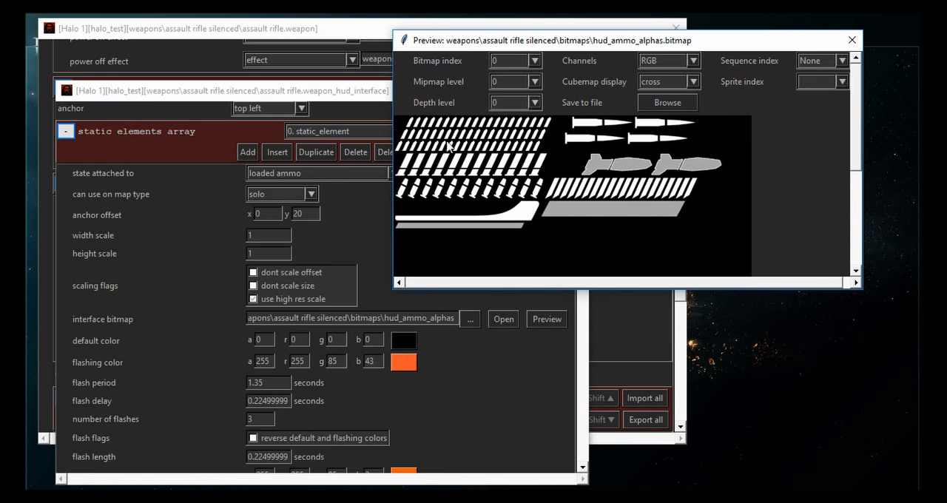
{"action": "left_click_drag", "start_coordinate": [866, 292], "coordinate": [871, 309]}
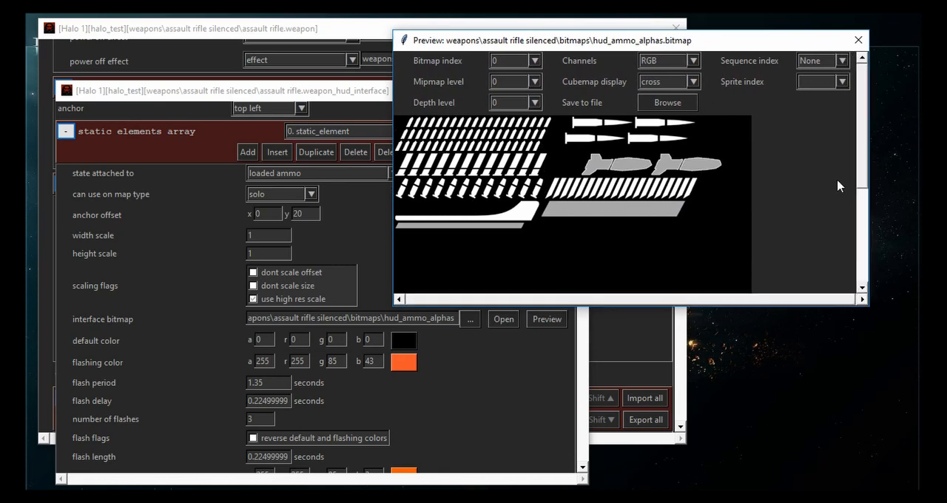
{"action": "left_click", "coordinate": [858, 40]}
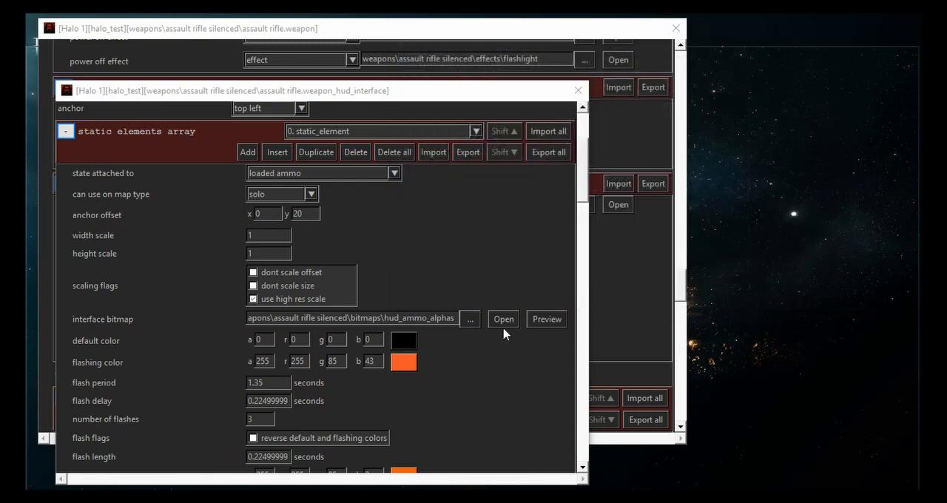
- Open the static element's hud_ammo_alphas bitmap tag beside the HUD interface and show sequence 1 of its sequences array
{"action": "left_click", "coordinate": [503, 319]}
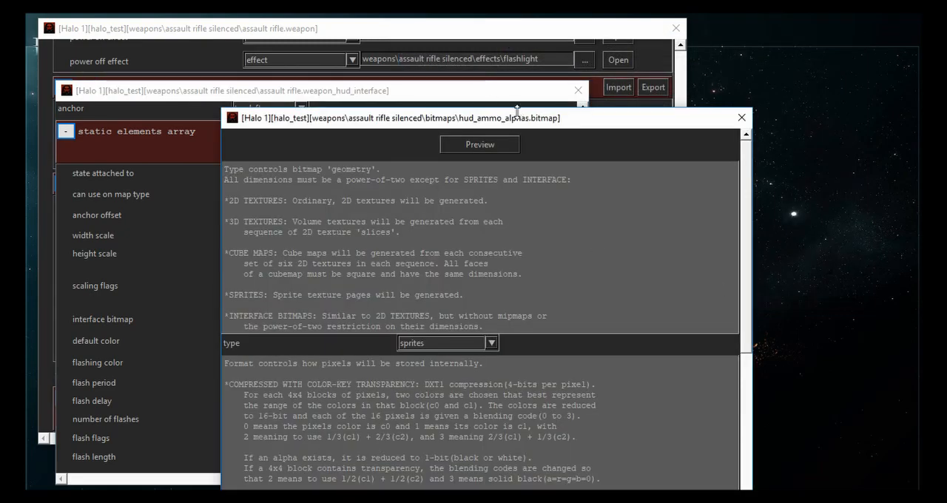
{"action": "left_click_drag", "start_coordinate": [557, 124], "coordinate": [720, 45]}
{"action": "scroll", "coordinate": [473, 266], "scroll_direction": "down", "scroll_amount": 10}
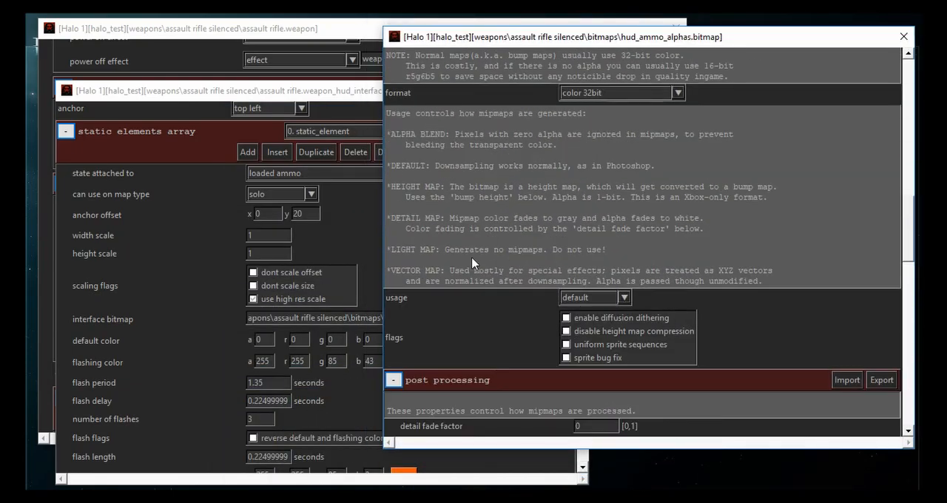
{"action": "scroll", "coordinate": [472, 262], "scroll_direction": "down", "scroll_amount": 15}
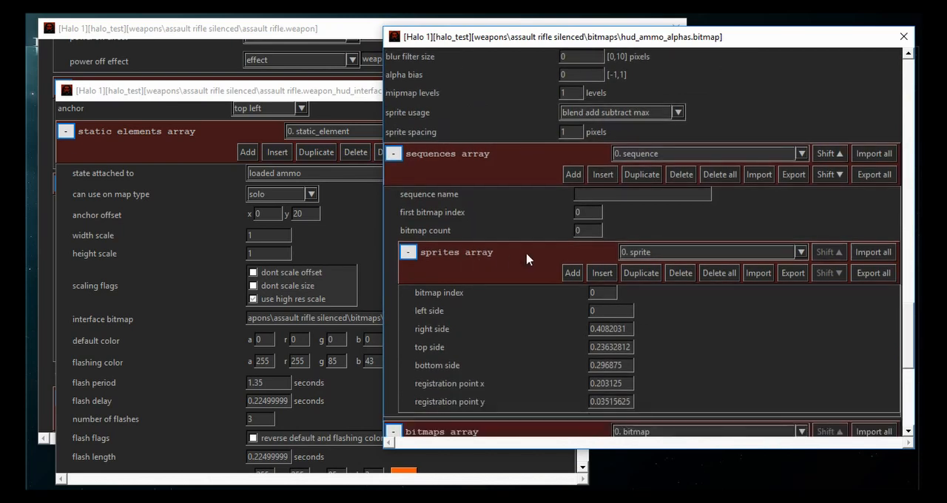
{"action": "left_click", "coordinate": [654, 153]}
{"action": "left_click", "coordinate": [630, 174]}
{"action": "scroll", "coordinate": [516, 267], "scroll_direction": "down", "scroll_amount": 2}
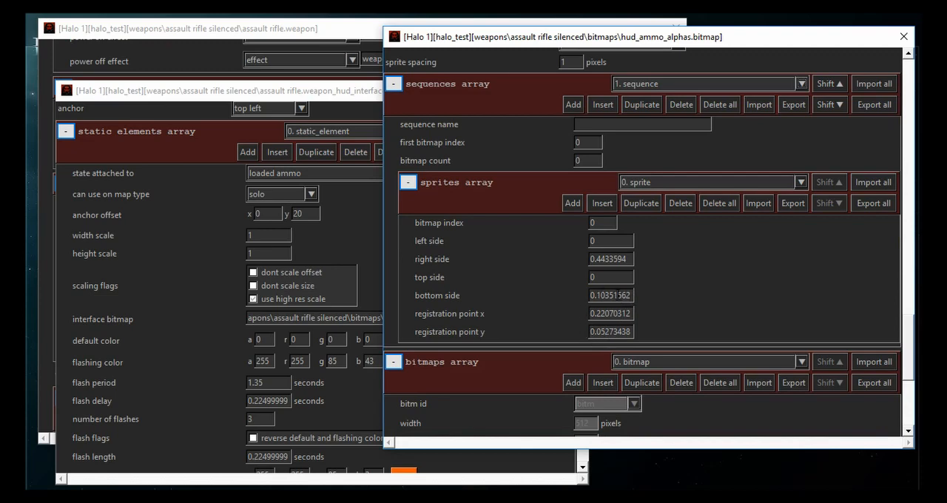
- Divide the sprite's bottom side value by 3 in PowerToy Calc and set the bottom side to the result, about 0.0345
{"action": "double_click", "coordinate": [618, 295]}
{"action": "key", "text": "ctrl+c"}
{"action": "left_click", "coordinate": [333, 498]}
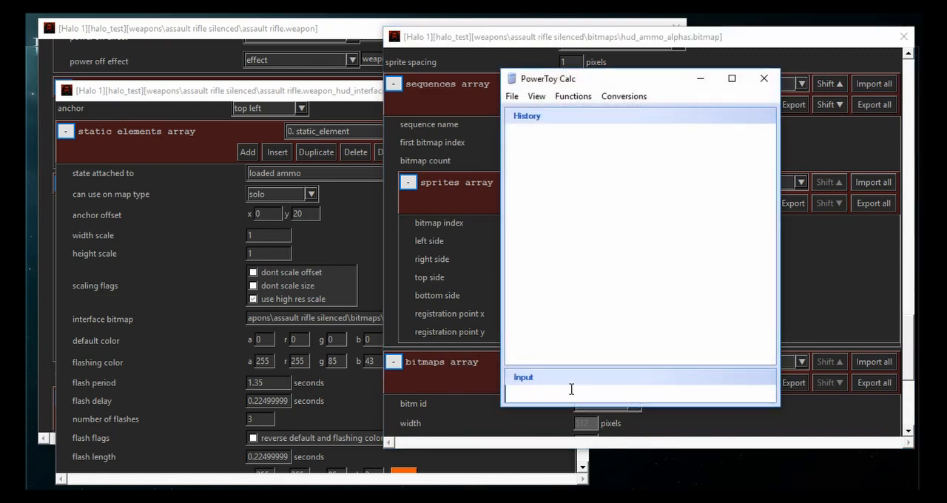
{"action": "key", "text": "ctrl+v"}
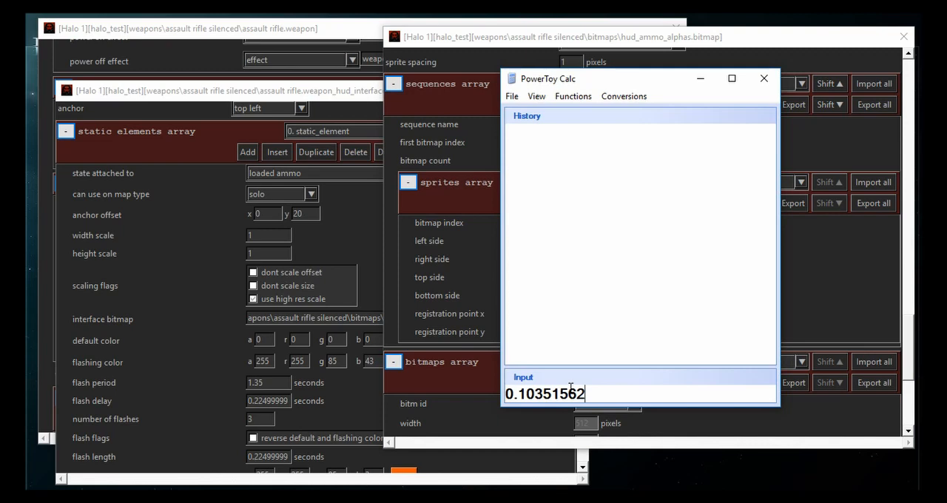
{"action": "type", "text": "/3"}
{"action": "key", "text": "Return"}
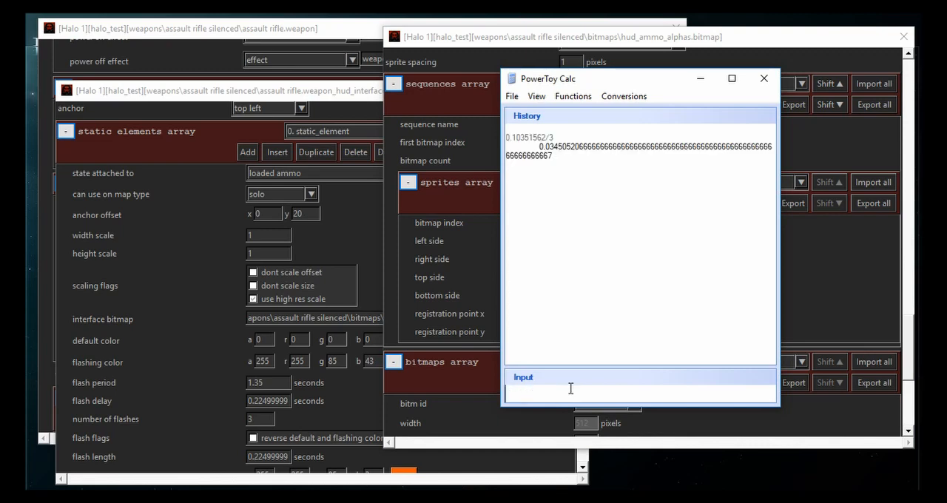
{"action": "left_click_drag", "start_coordinate": [561, 79], "coordinate": [251, 83]}
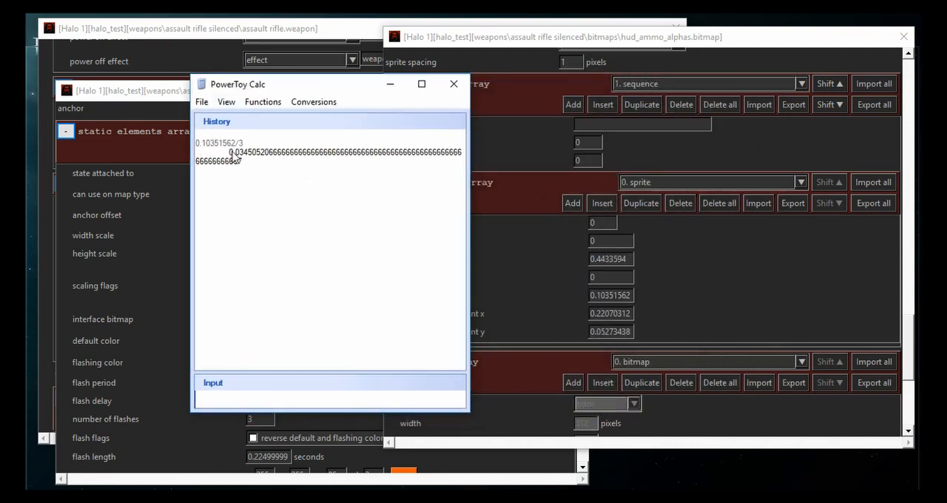
{"action": "left_click_drag", "start_coordinate": [226, 153], "coordinate": [284, 150]}
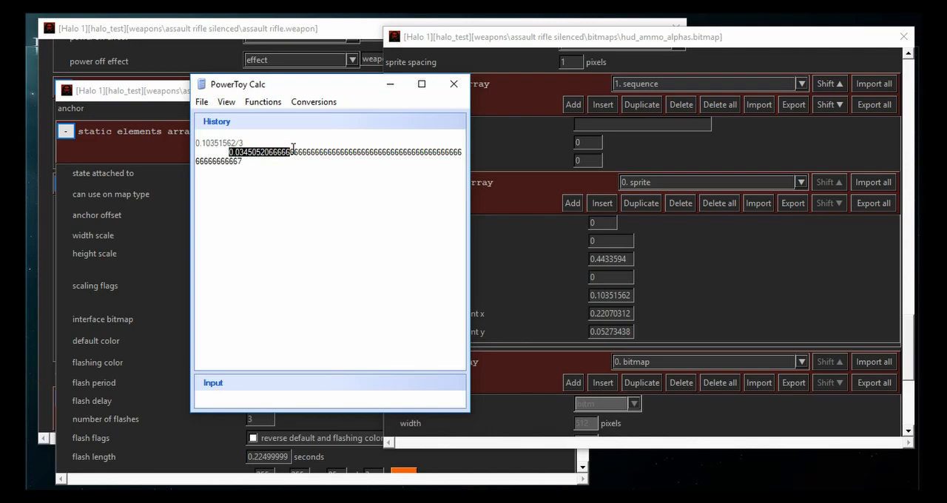
{"action": "double_click", "coordinate": [622, 296]}
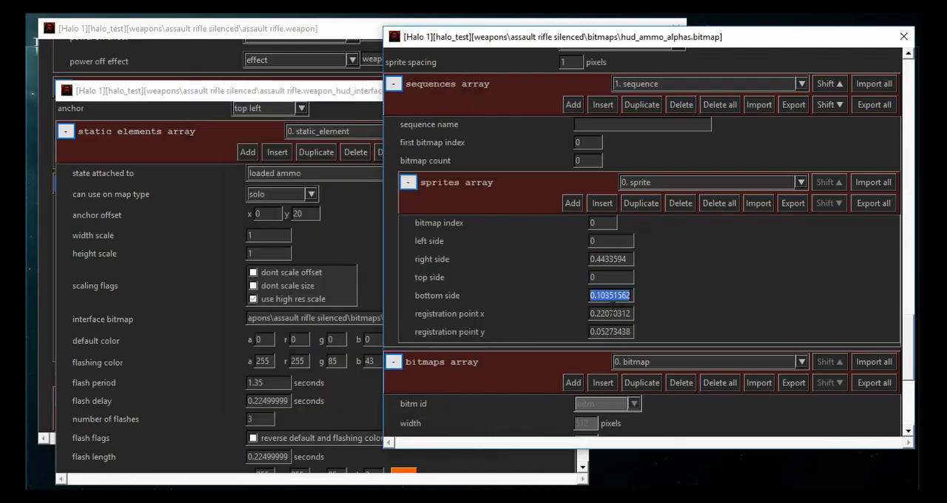
{"action": "key", "text": "ctrl+v"}
- Check sequence index 1 in an enlarged preview of the edited bitmap, close the preview and save the hud_ammo_alphas tag
{"action": "scroll", "coordinate": [491, 296], "scroll_direction": "up", "scroll_amount": 10}
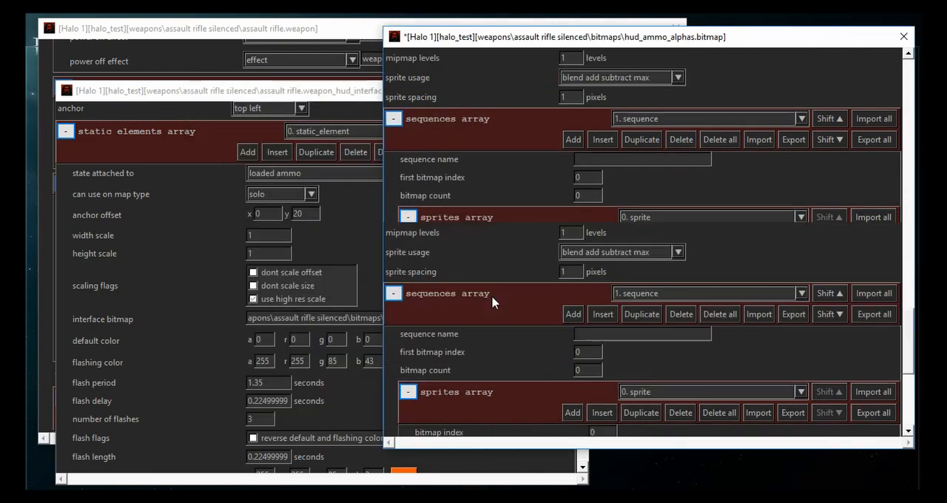
{"action": "scroll", "coordinate": [491, 296], "scroll_direction": "up", "scroll_amount": 5}
{"action": "left_click", "coordinate": [658, 65]}
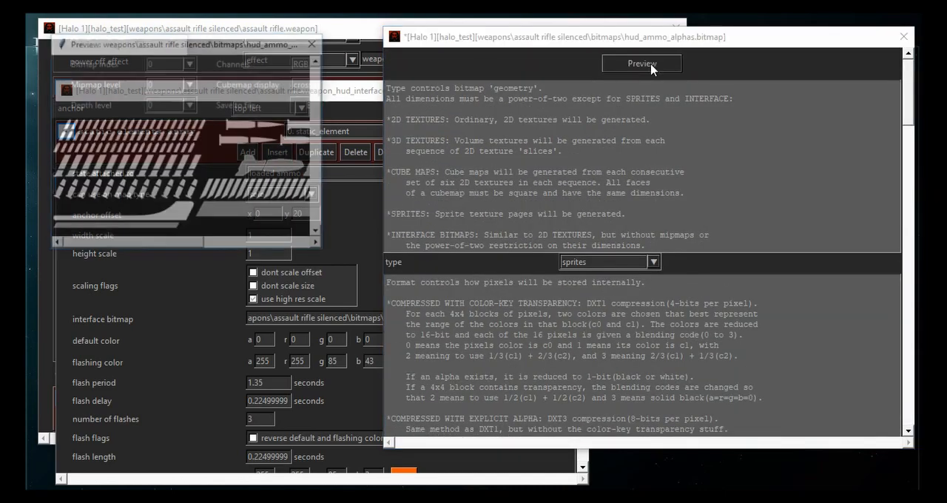
{"action": "left_click_drag", "start_coordinate": [259, 44], "coordinate": [392, 82]}
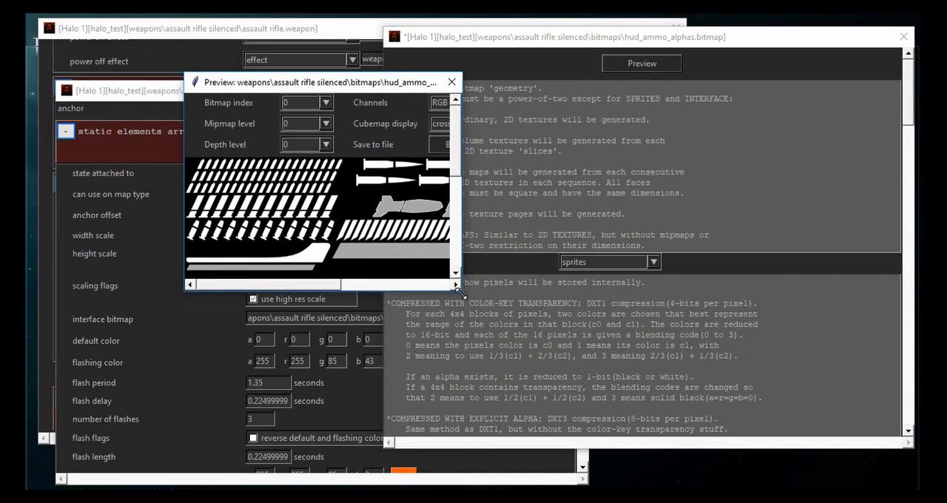
{"action": "left_click_drag", "start_coordinate": [460, 292], "coordinate": [766, 379]}
{"action": "left_click", "coordinate": [606, 103]}
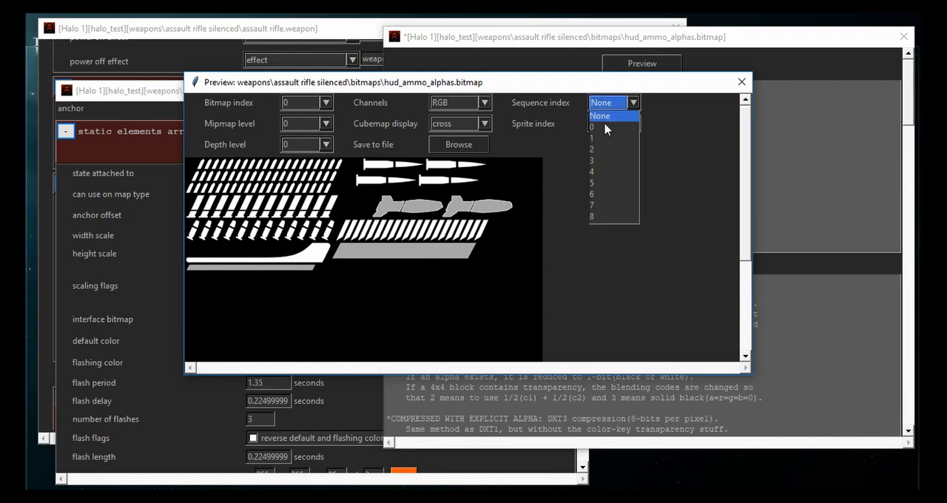
{"action": "left_click", "coordinate": [593, 137]}
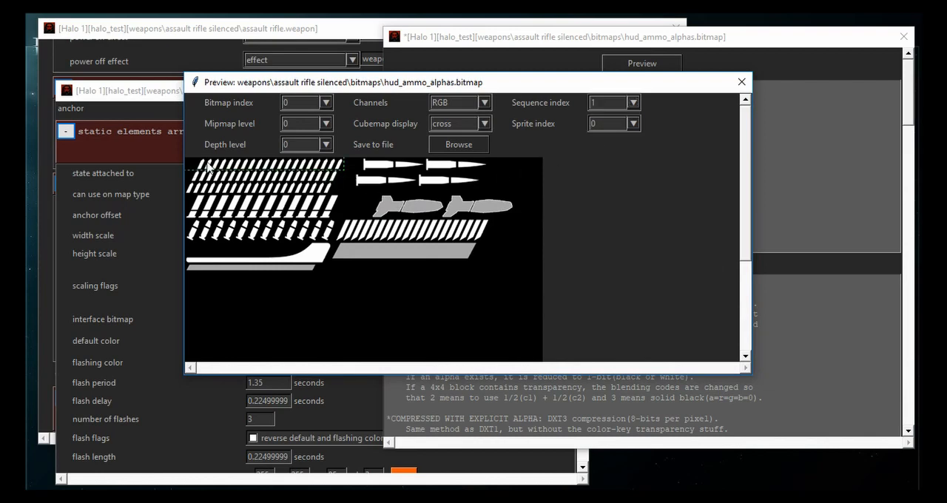
{"action": "left_click", "coordinate": [741, 82]}
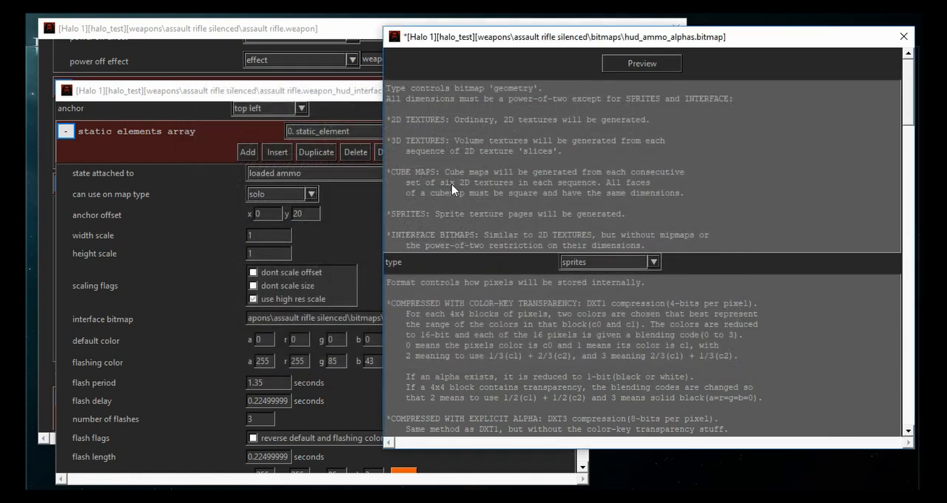
{"action": "key", "text": "ctrl+s"}
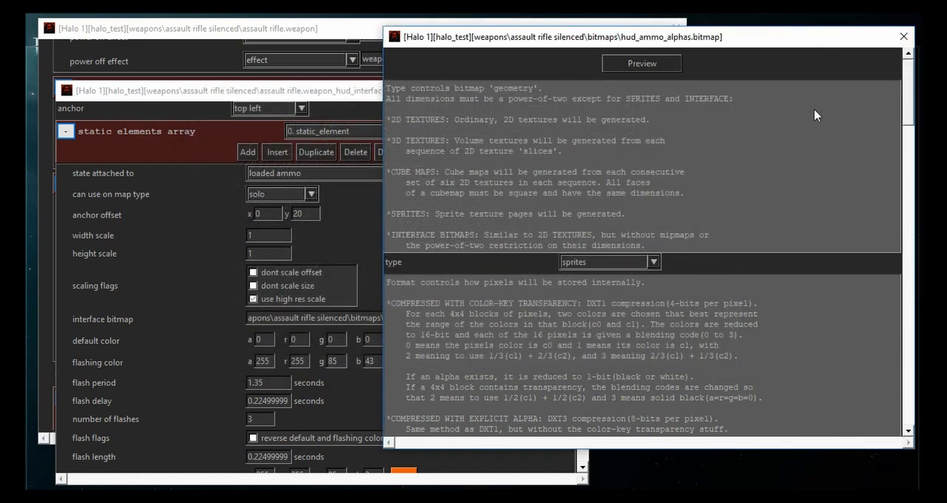
- Delete hud_ammo_alphas.bitmap.backup from the silenced rifle's bitmaps folder through the tag loading dialog
{"action": "key", "text": "ctrl+o"}
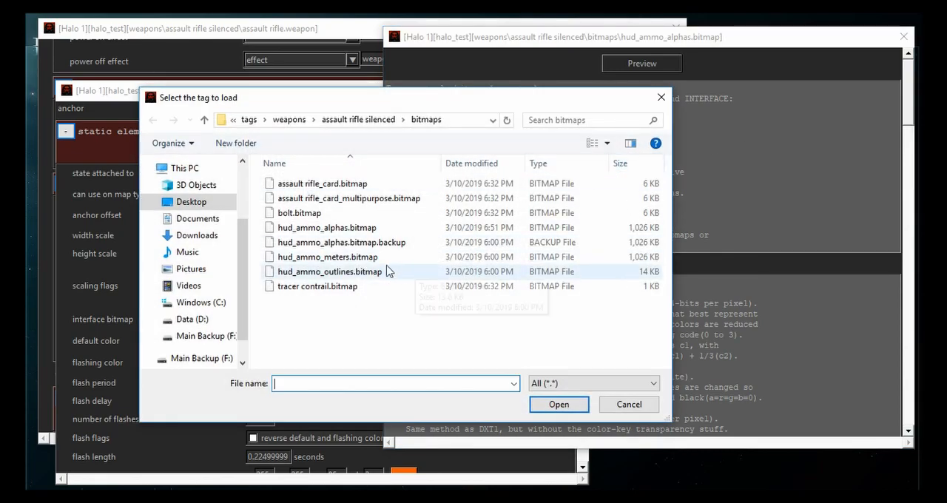
{"action": "left_click", "coordinate": [365, 245]}
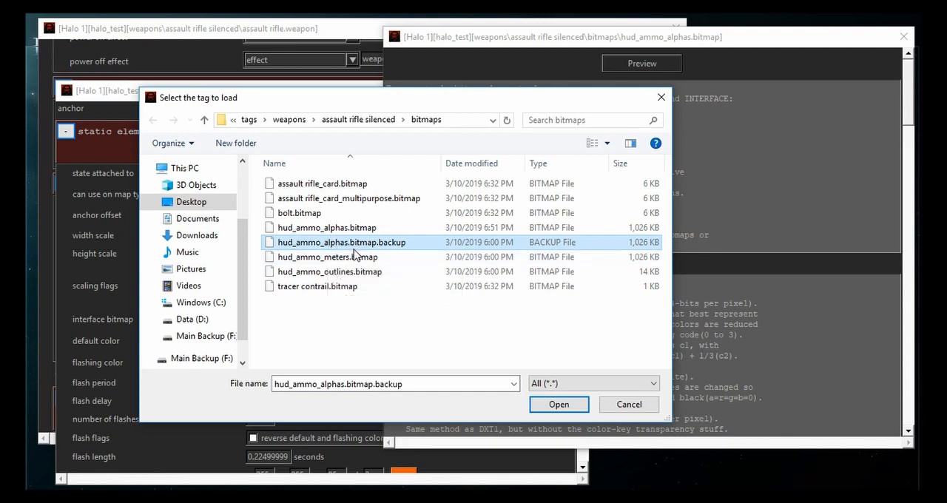
{"action": "left_click", "coordinate": [370, 228]}
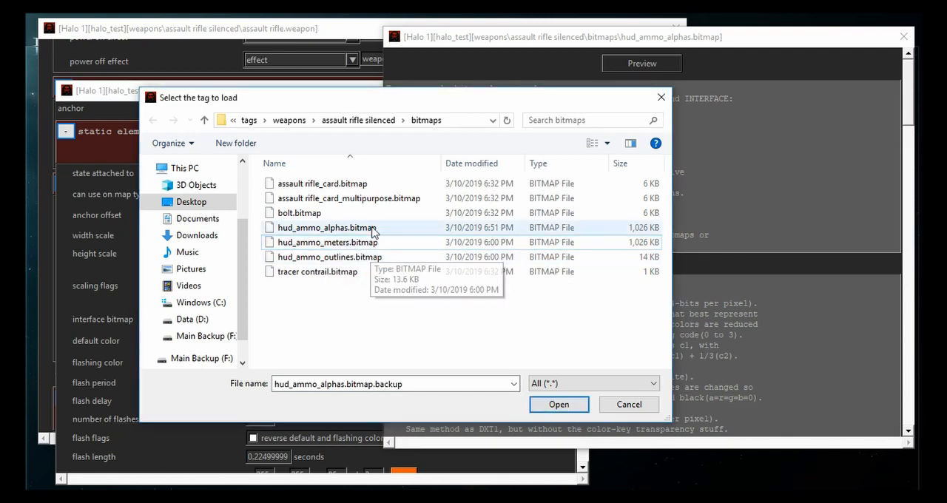
- Open the Mozzarilla config and examine the backup tags option among the file handling flags
{"action": "double_click", "coordinate": [370, 227]}
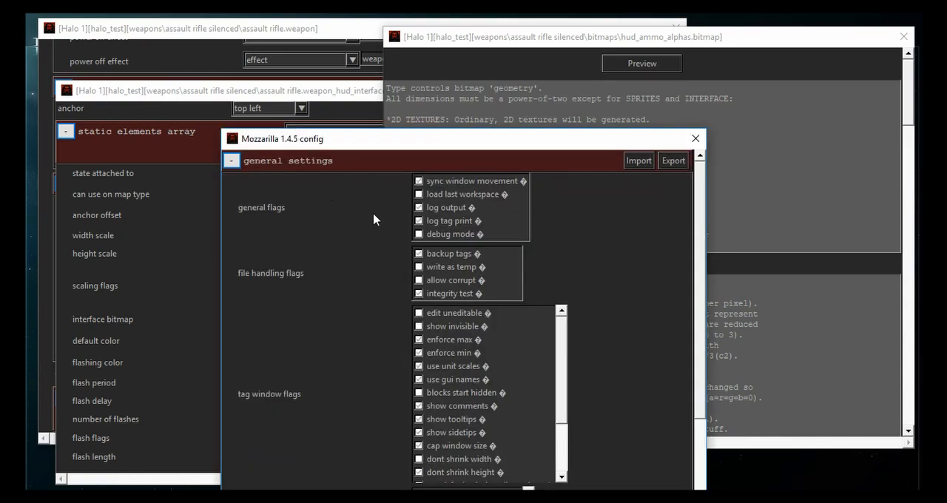
{"action": "left_click", "coordinate": [444, 256]}
{"action": "left_click", "coordinate": [444, 256]}
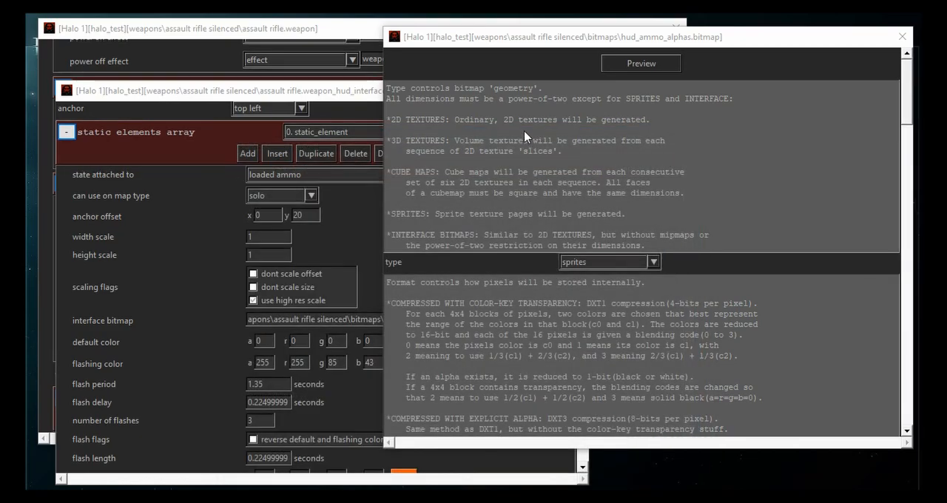
- Open the hud_ammo_meters and hud_ammo_outlines bitmap tags together from the silenced rifle's bitmaps folder
{"action": "left_click", "coordinate": [526, 139]}
{"action": "key", "text": "ctrl+o"}
{"action": "left_click", "coordinate": [351, 244]}
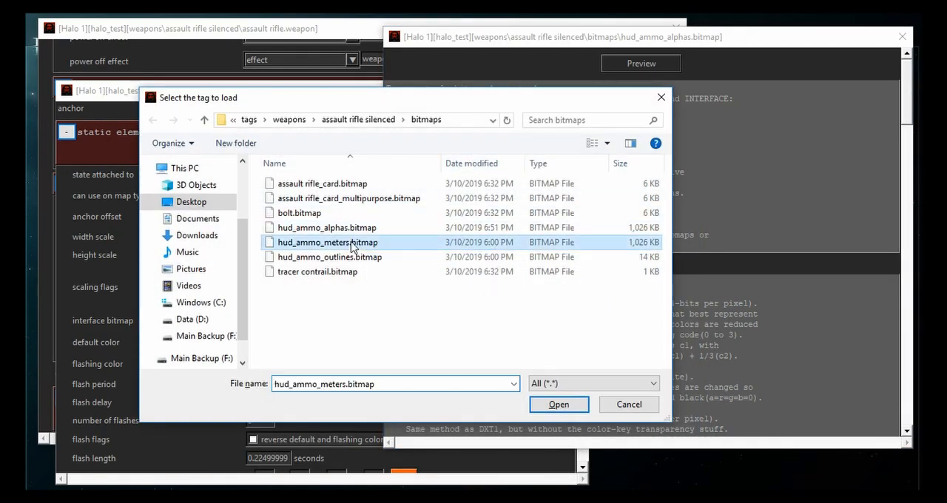
{"action": "left_click", "coordinate": [351, 257], "text": "ctrl"}
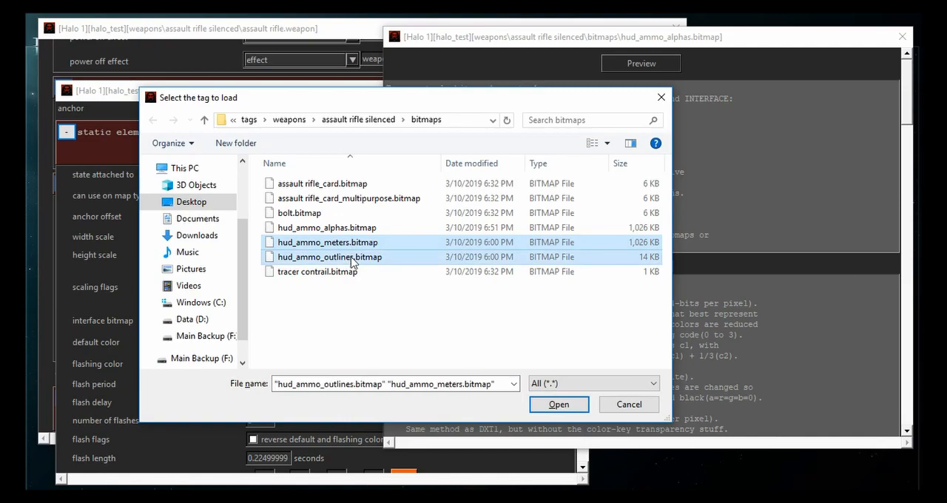
{"action": "key", "text": "Return"}
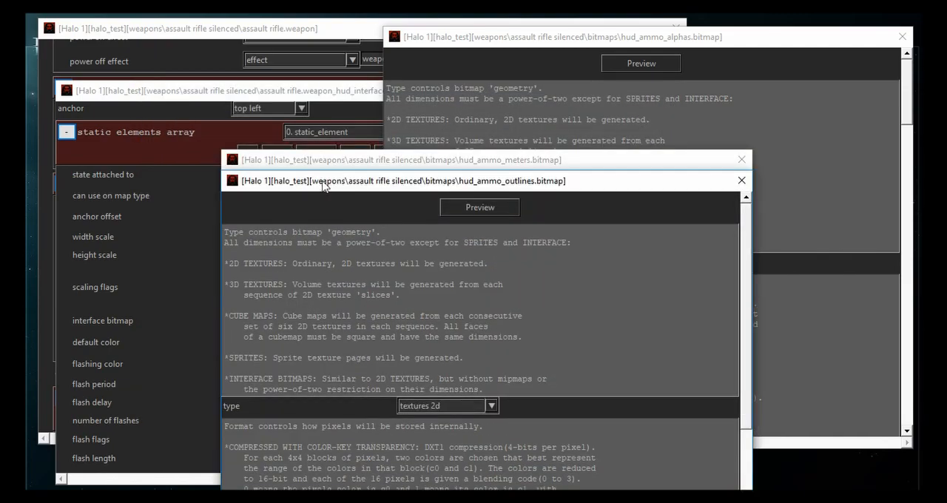
- Inspect sequence 1 and the preview of the hud_ammo_outlines bitmap, and close both the preview and the tag
{"action": "scroll", "coordinate": [236, 215], "scroll_direction": "down", "scroll_amount": 10}
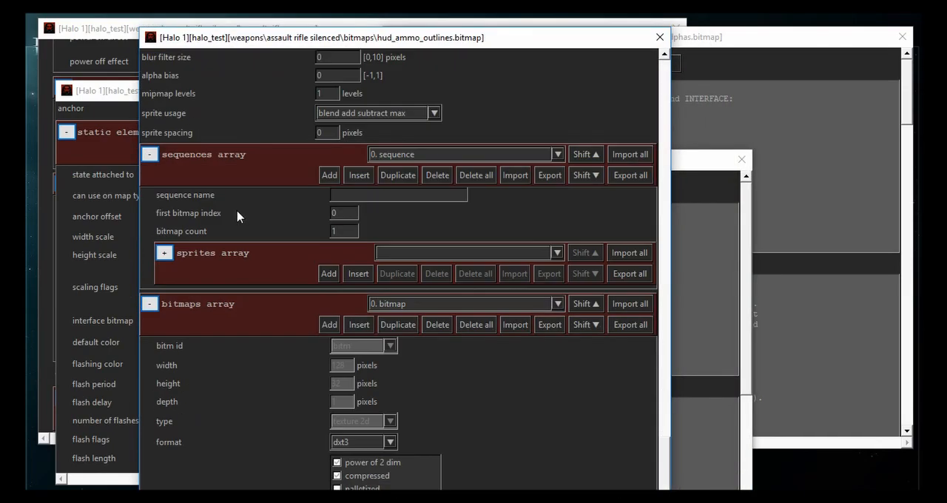
{"action": "scroll", "coordinate": [238, 216], "scroll_direction": "up", "scroll_amount": 1}
{"action": "left_click", "coordinate": [405, 194]}
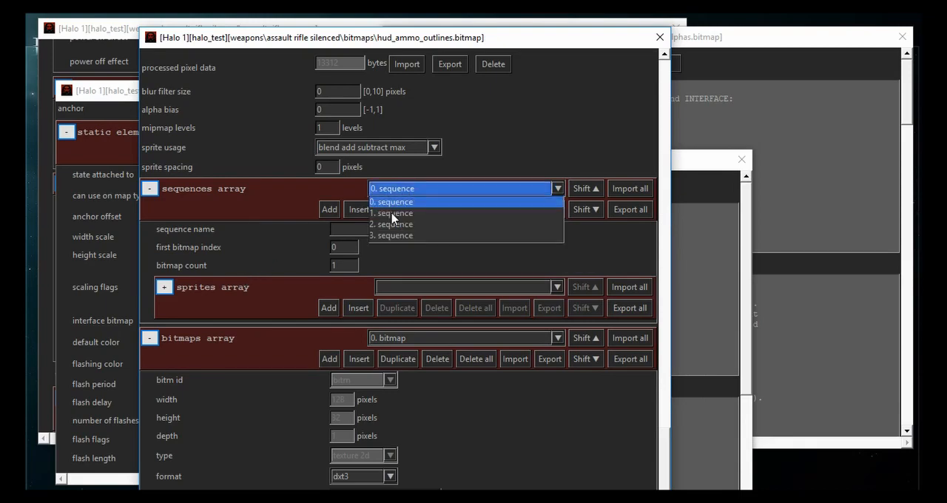
{"action": "left_click", "coordinate": [393, 215]}
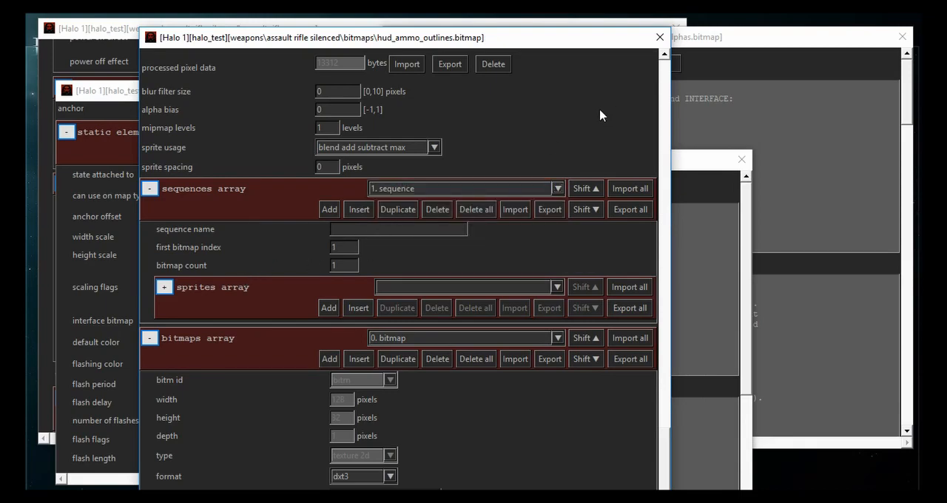
{"action": "scroll", "coordinate": [620, 137], "scroll_direction": "up", "scroll_amount": 10}
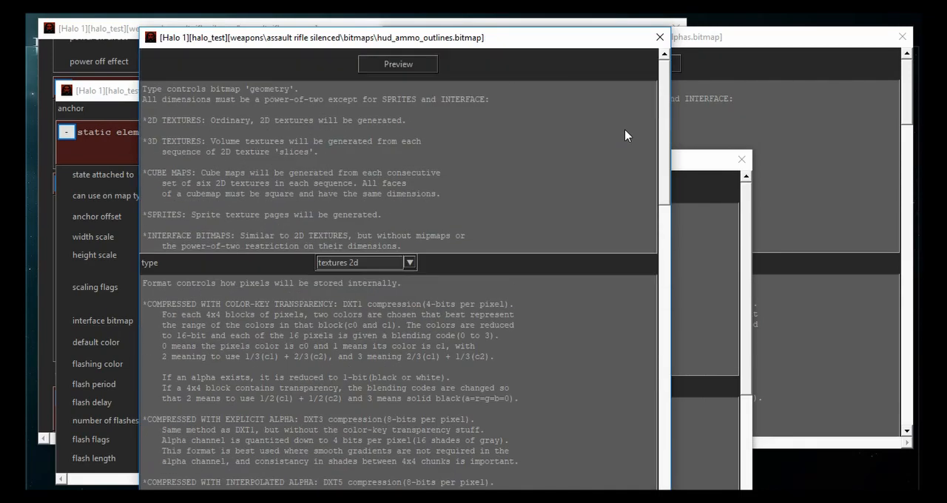
{"action": "left_click", "coordinate": [375, 65]}
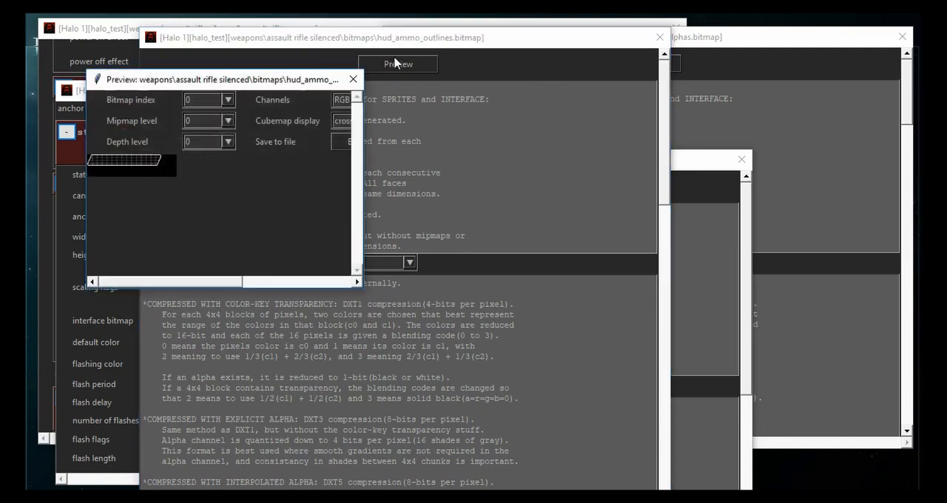
{"action": "left_click", "coordinate": [355, 78]}
{"action": "left_click", "coordinate": [659, 36]}
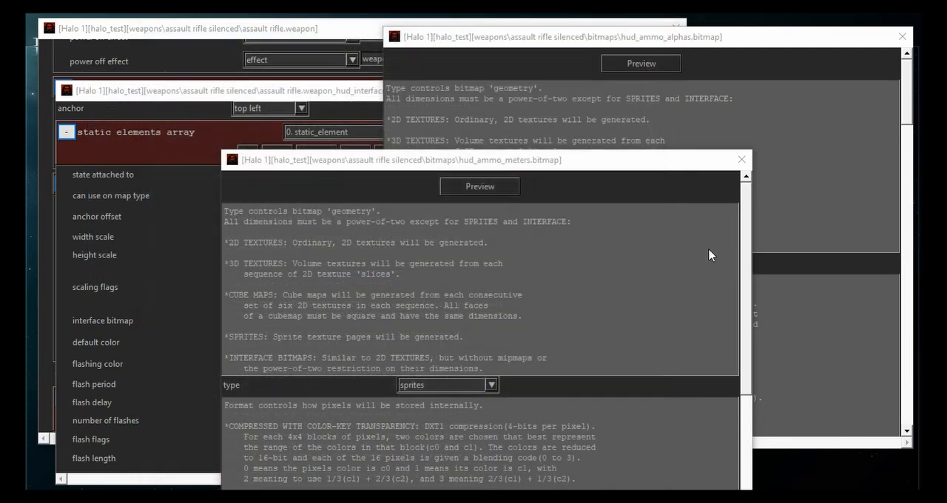
- Delete hud_ammo_outlines.bitmap from the silenced rifle's bitmaps folder and dismiss the tag loading dialog
{"action": "key", "text": "ctrl+o"}
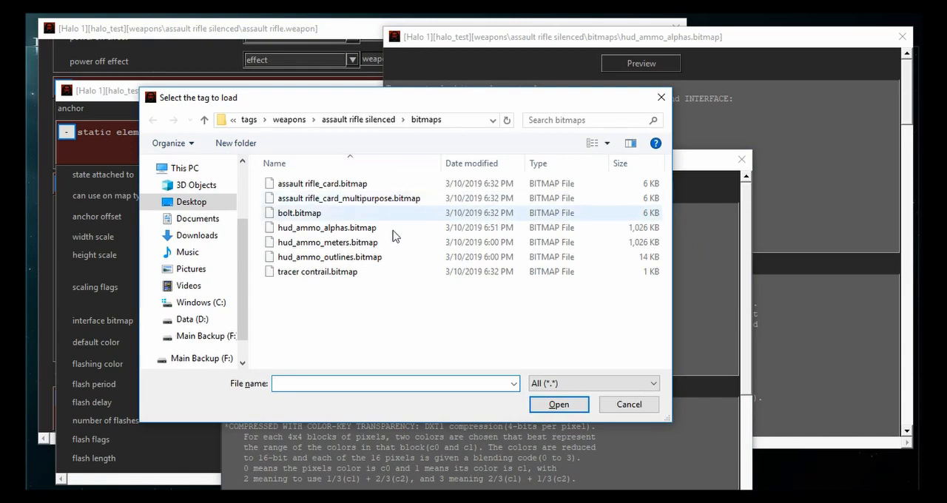
{"action": "left_click", "coordinate": [363, 256]}
{"action": "key", "text": "Delete"}
{"action": "left_click", "coordinate": [629, 405]}
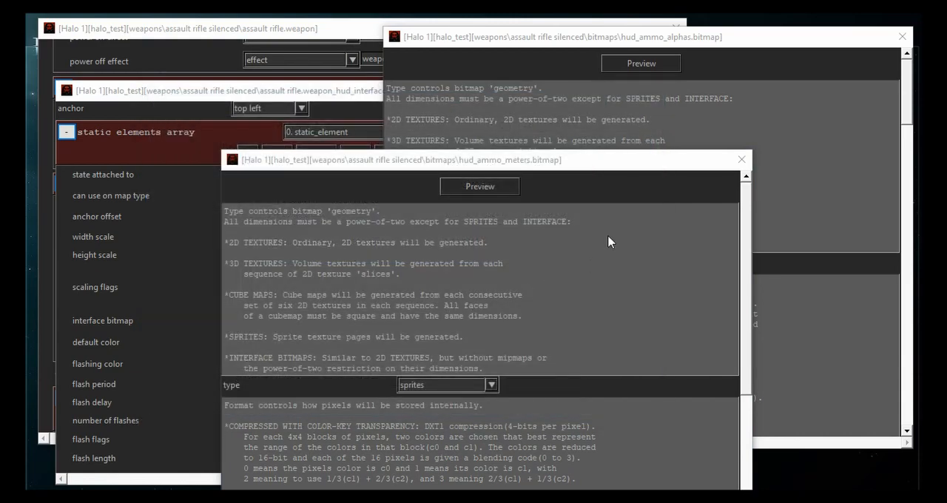
- Examine the RGB and Alpha channels of hud_ammo_meters in a widened preview and close the preview
{"action": "left_click", "coordinate": [611, 238]}
{"action": "left_click_drag", "start_coordinate": [563, 153], "coordinate": [569, 48]}
{"action": "left_click", "coordinate": [489, 86]}
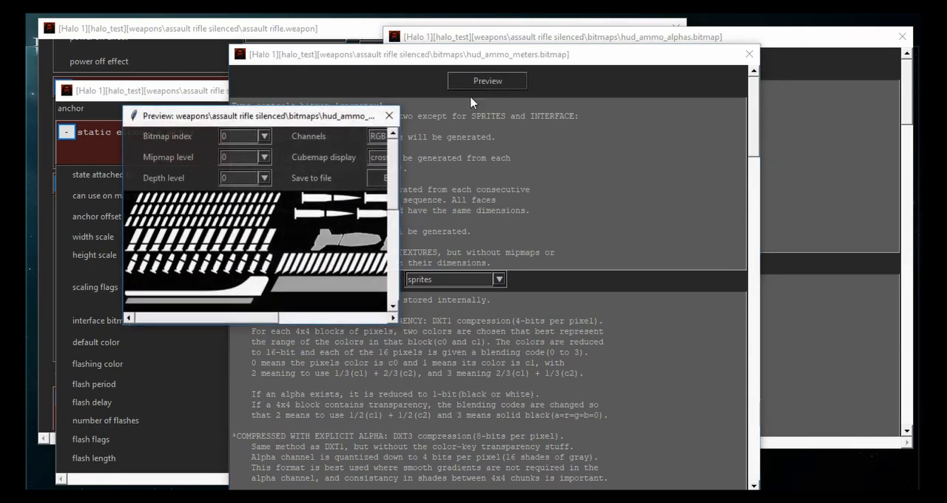
{"action": "left_click_drag", "start_coordinate": [401, 181], "coordinate": [681, 171]}
{"action": "left_click", "coordinate": [397, 137]}
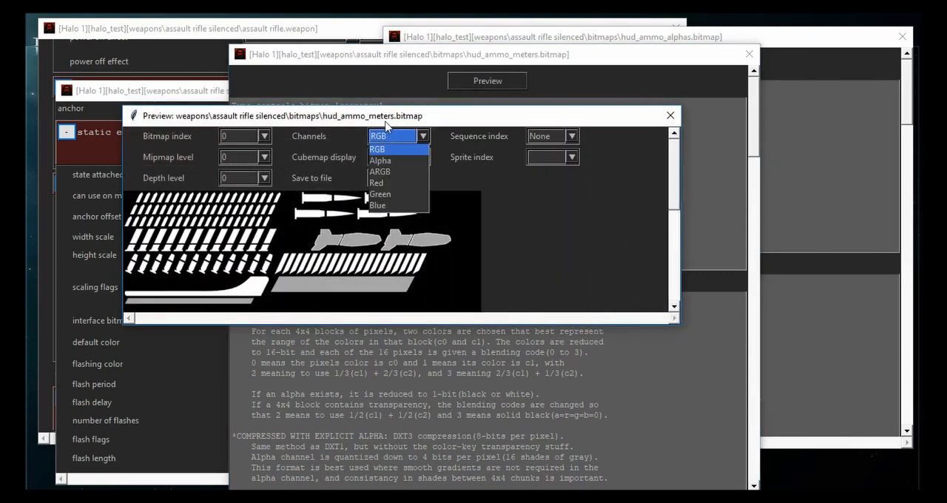
{"action": "left_click", "coordinate": [388, 145]}
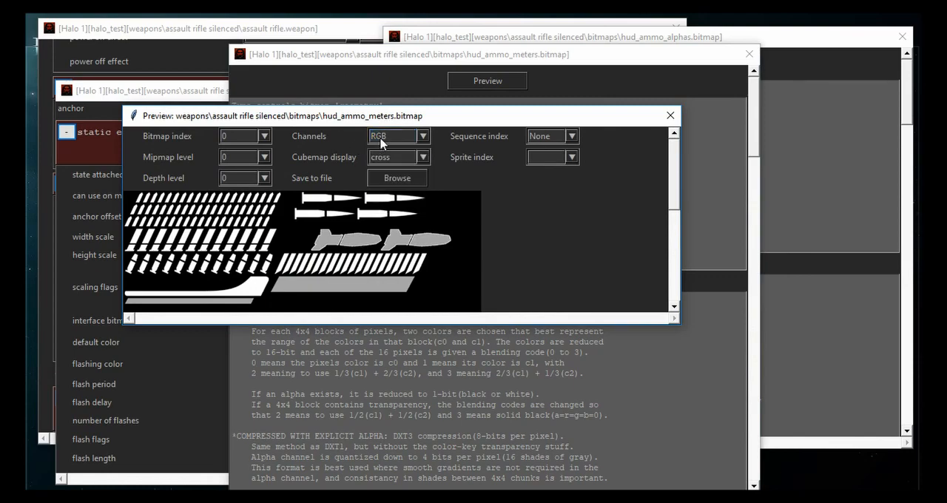
{"action": "scroll", "coordinate": [381, 143], "scroll_direction": "down", "scroll_amount": 1}
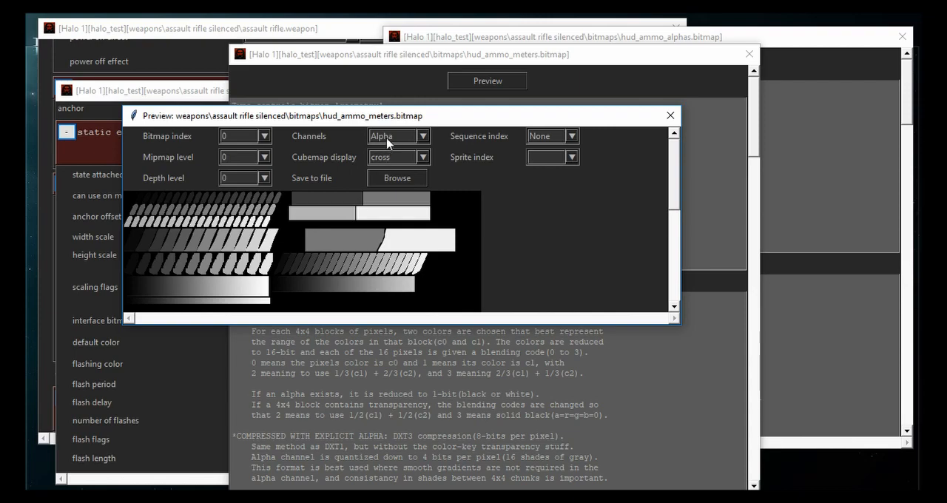
{"action": "left_click", "coordinate": [670, 116]}
- In hud_ammo_meters, set the bottom side of sequence 1's sprite to 0.03450521 and save the tag
{"action": "scroll", "coordinate": [681, 265], "scroll_direction": "down", "scroll_amount": 10}
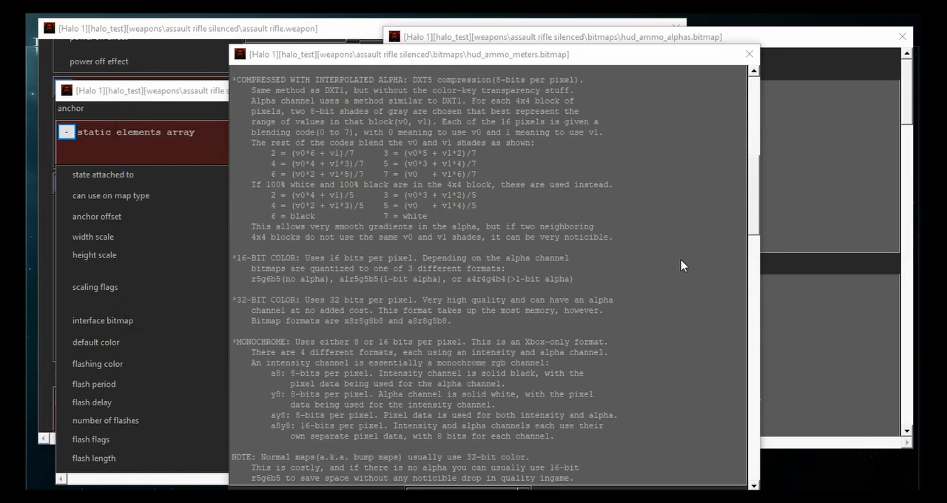
{"action": "scroll", "coordinate": [681, 265], "scroll_direction": "down", "scroll_amount": 15}
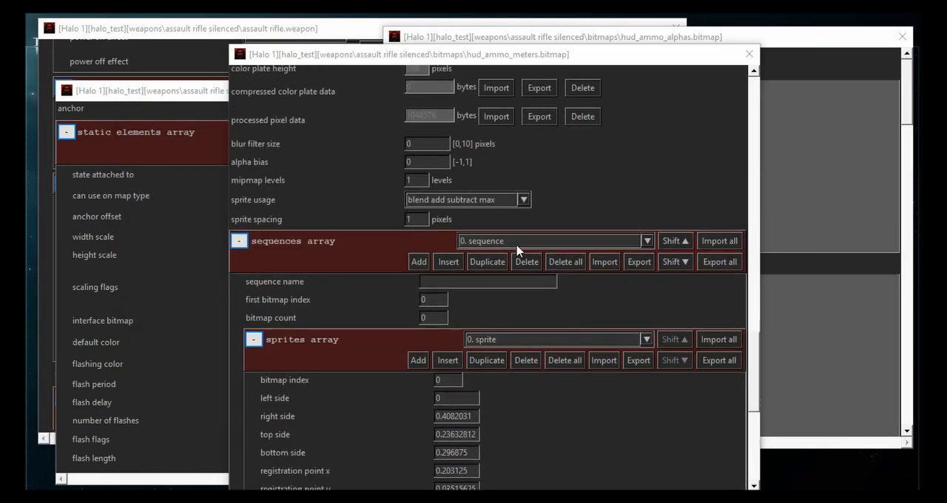
{"action": "scroll", "coordinate": [516, 245], "scroll_direction": "down", "scroll_amount": 1}
{"action": "scroll", "coordinate": [339, 336], "scroll_direction": "down", "scroll_amount": 2}
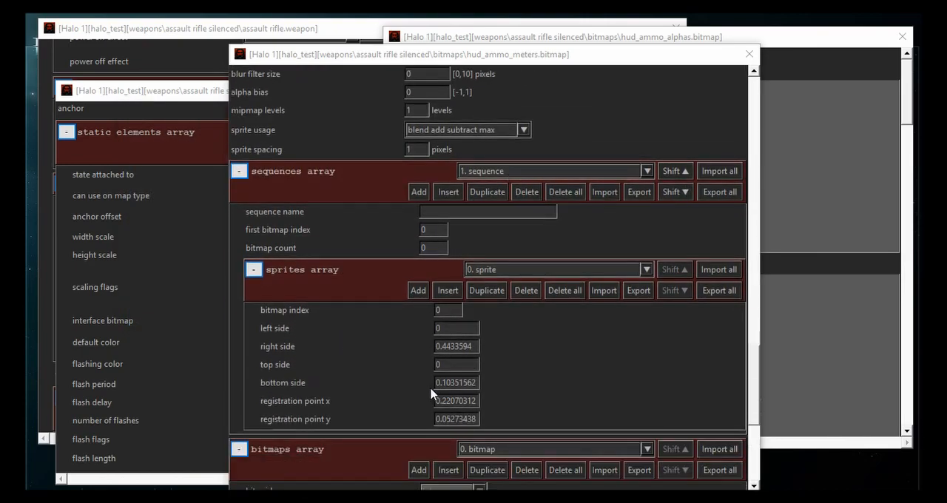
{"action": "double_click", "coordinate": [455, 382]}
{"action": "type", "text": "0.03450521"}
{"action": "left_click", "coordinate": [458, 367]}
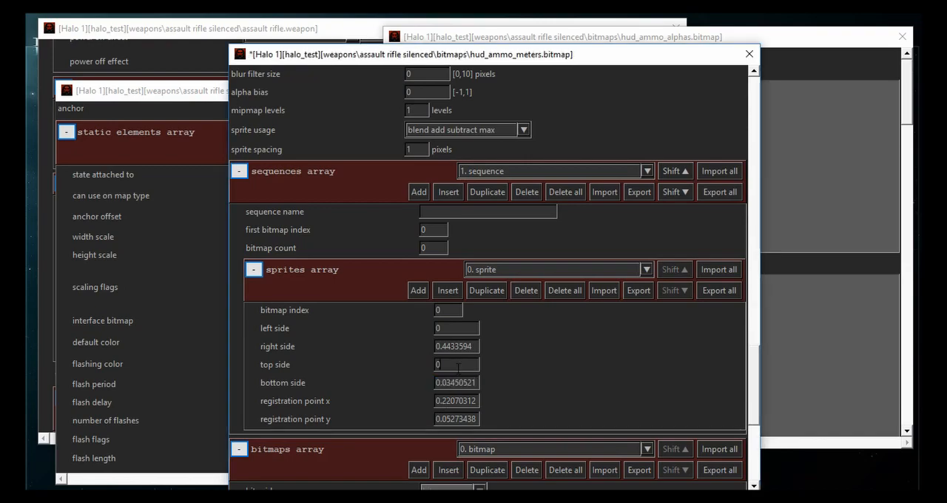
{"action": "key", "text": "ctrl+s"}
- Check sequence index 1 in a widened preview of hud_ammo_meters, and close the preview and the tag
{"action": "scroll", "coordinate": [295, 332], "scroll_direction": "up", "scroll_amount": 20}
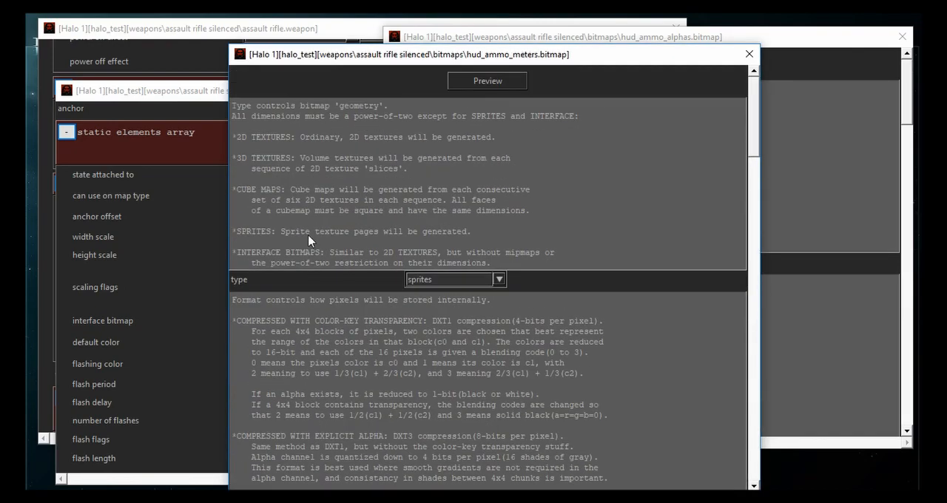
{"action": "left_click", "coordinate": [487, 80]}
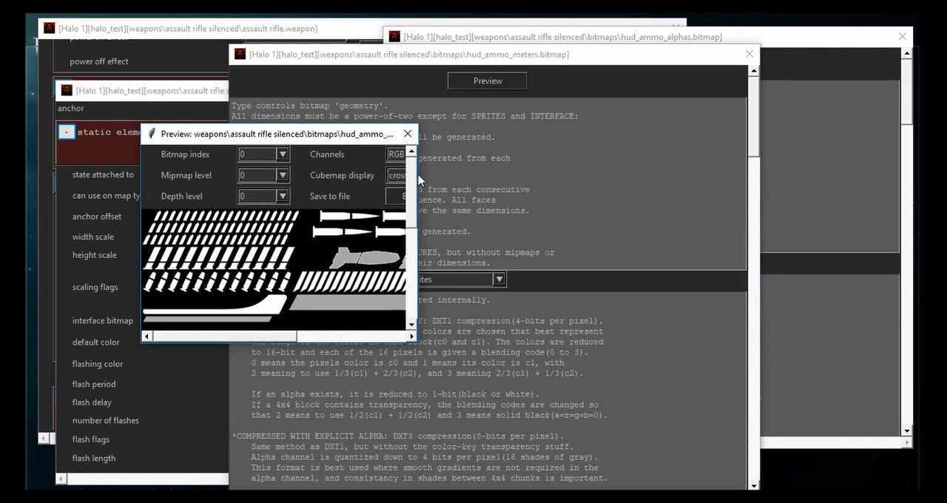
{"action": "left_click_drag", "start_coordinate": [422, 180], "coordinate": [696, 179]}
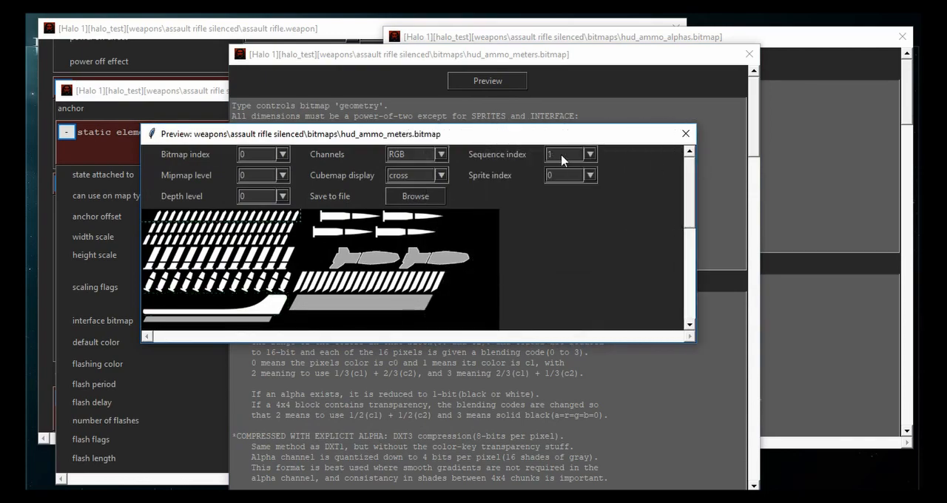
{"action": "left_click", "coordinate": [685, 133]}
{"action": "left_click", "coordinate": [748, 54]}
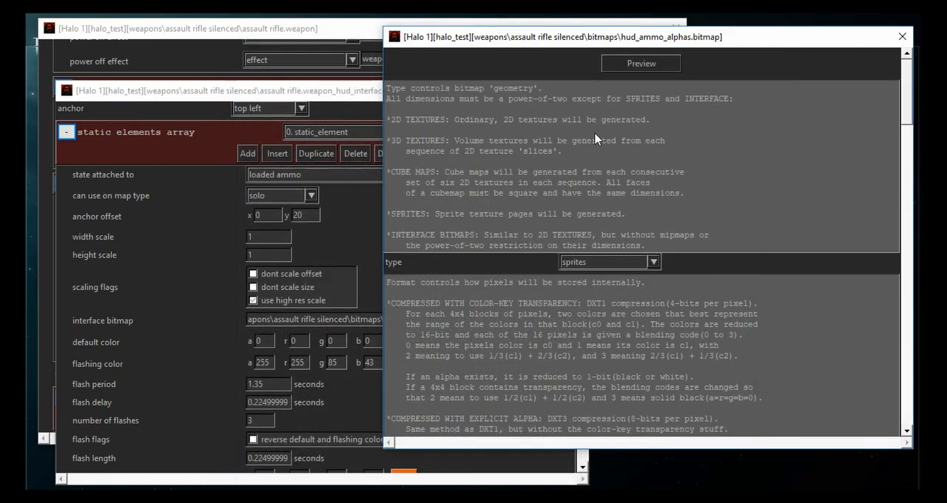
- Open the tag browser for the meter bitmap of meter element 0 in the weapon HUD interface
{"action": "left_click", "coordinate": [92, 231]}
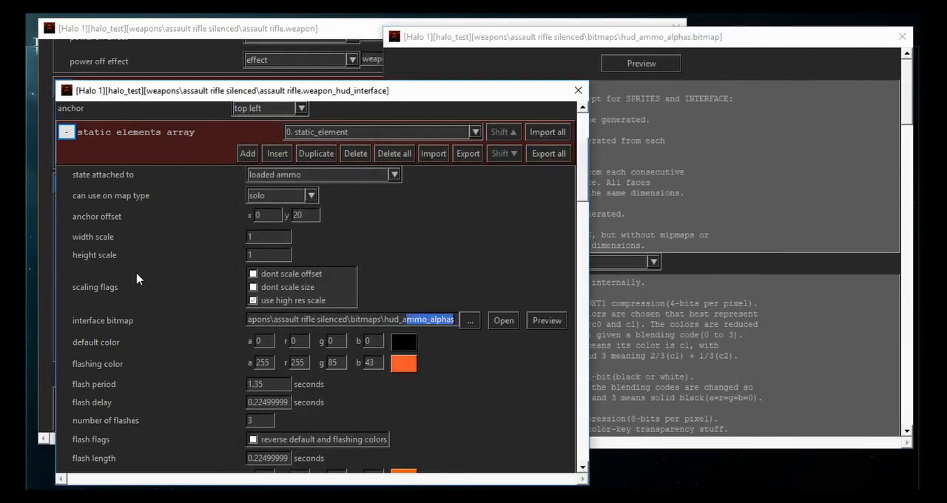
{"action": "scroll", "coordinate": [137, 278], "scroll_direction": "down", "scroll_amount": 5}
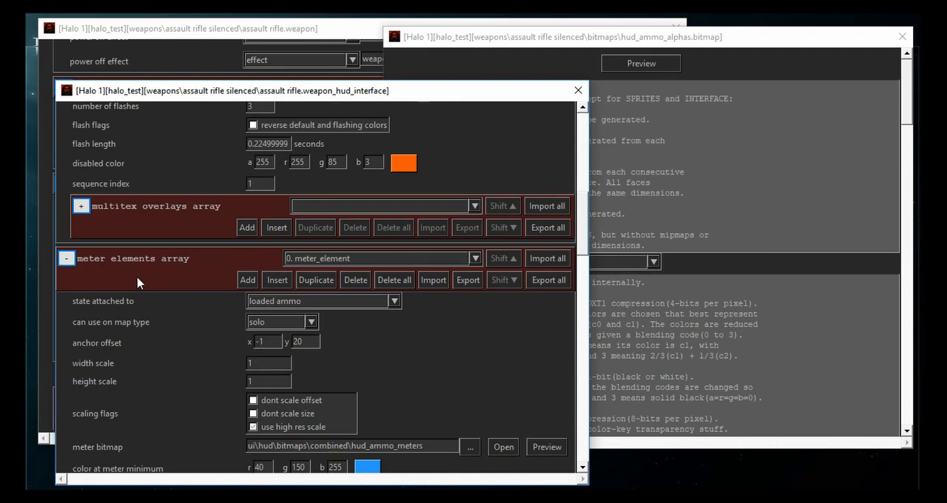
{"action": "scroll", "coordinate": [137, 282], "scroll_direction": "down", "scroll_amount": 3}
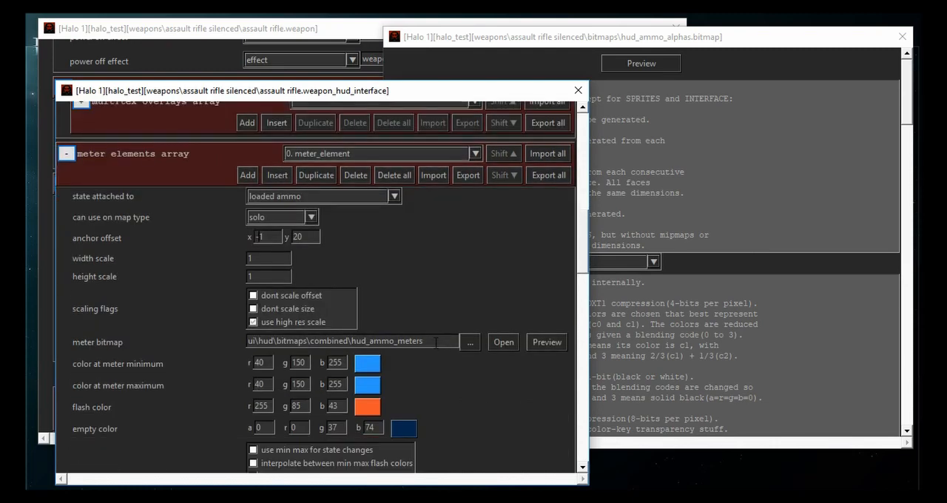
{"action": "left_click_drag", "start_coordinate": [435, 342], "coordinate": [307, 343]}
{"action": "left_click", "coordinate": [351, 343]}
{"action": "left_click", "coordinate": [468, 345]}
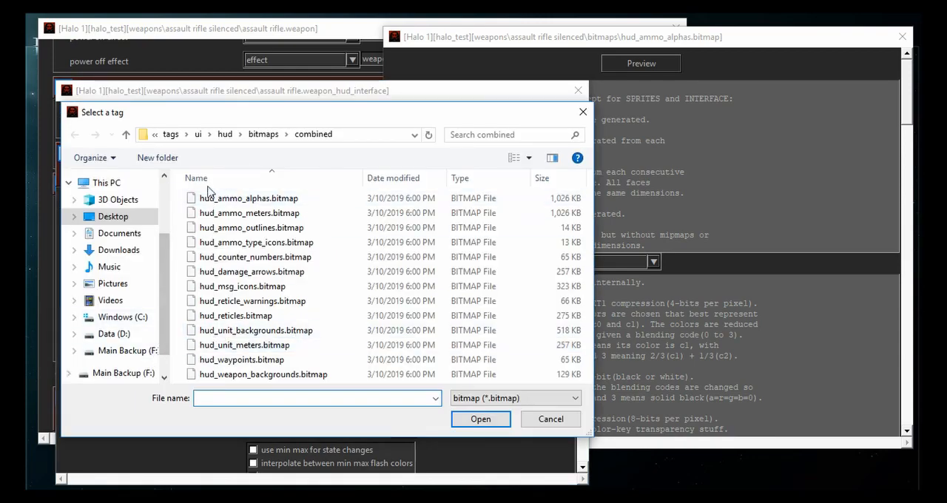
- Assign hud_ammo_meters.bitmap from weapons\assault rifle silenced\bitmaps as the meter bitmap of meter element 0
{"action": "left_click", "coordinate": [171, 135]}
{"action": "scroll", "coordinate": [244, 346], "scroll_direction": "down", "scroll_amount": 1}
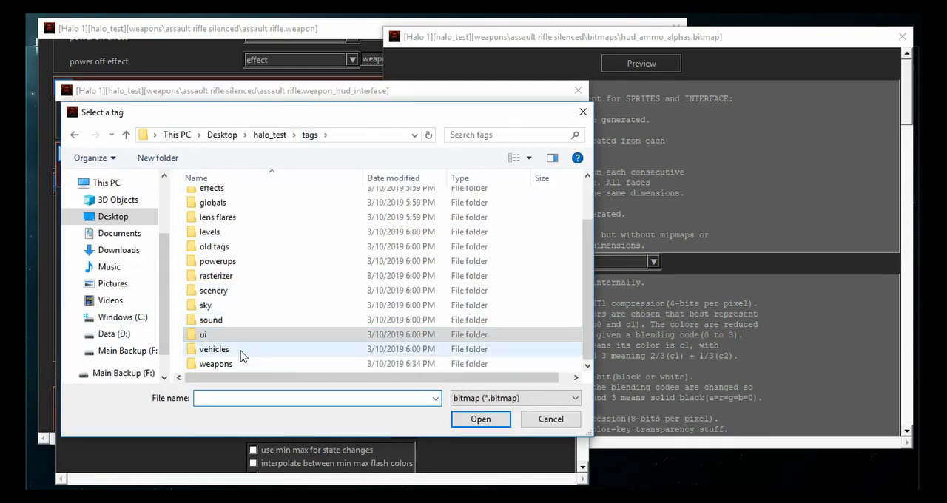
{"action": "double_click", "coordinate": [239, 350]}
{"action": "key", "text": "BackSpace"}
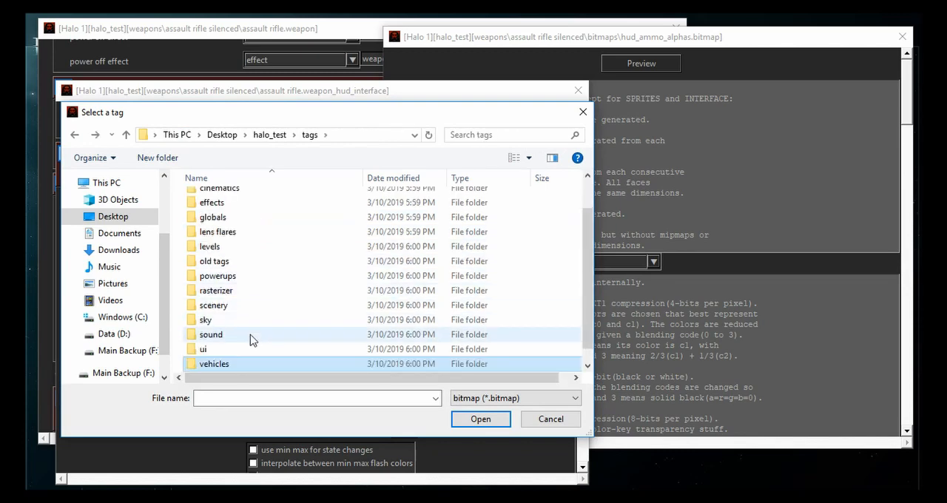
{"action": "scroll", "coordinate": [249, 340], "scroll_direction": "down", "scroll_amount": 1}
{"action": "double_click", "coordinate": [232, 363]}
{"action": "double_click", "coordinate": [237, 212]}
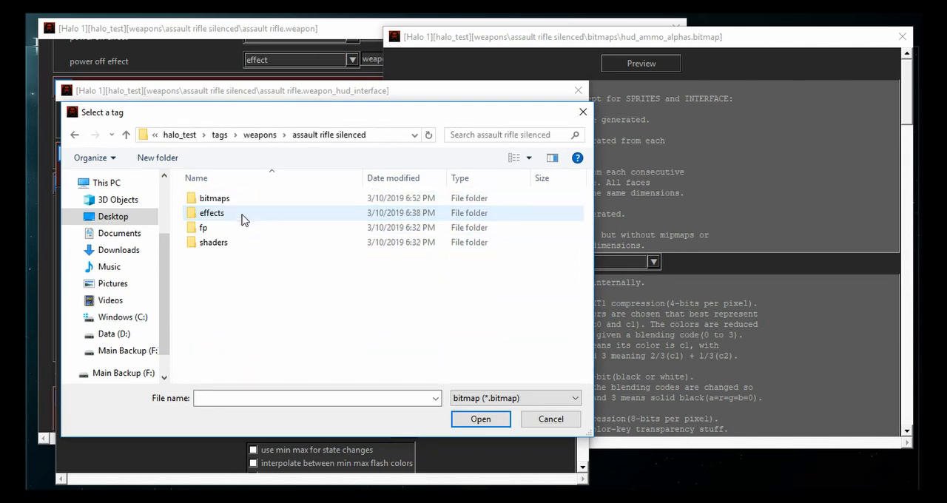
{"action": "double_click", "coordinate": [233, 199]}
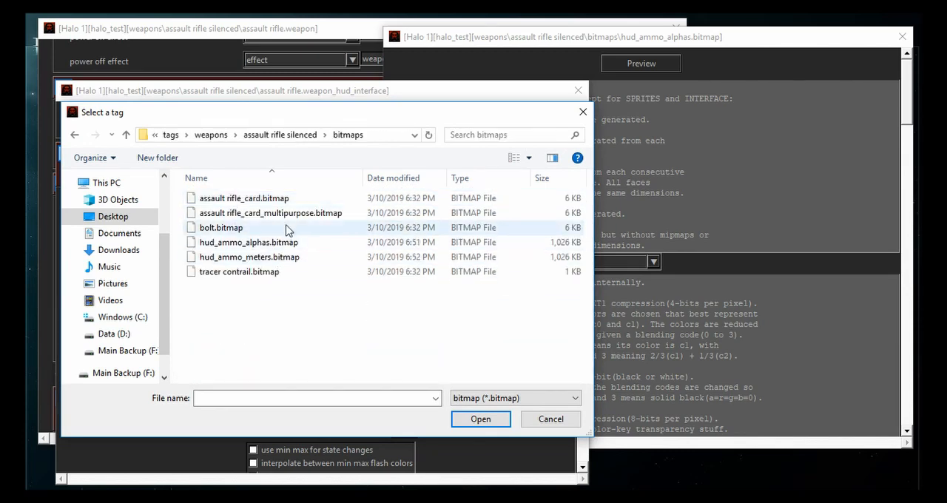
{"action": "double_click", "coordinate": [276, 257]}
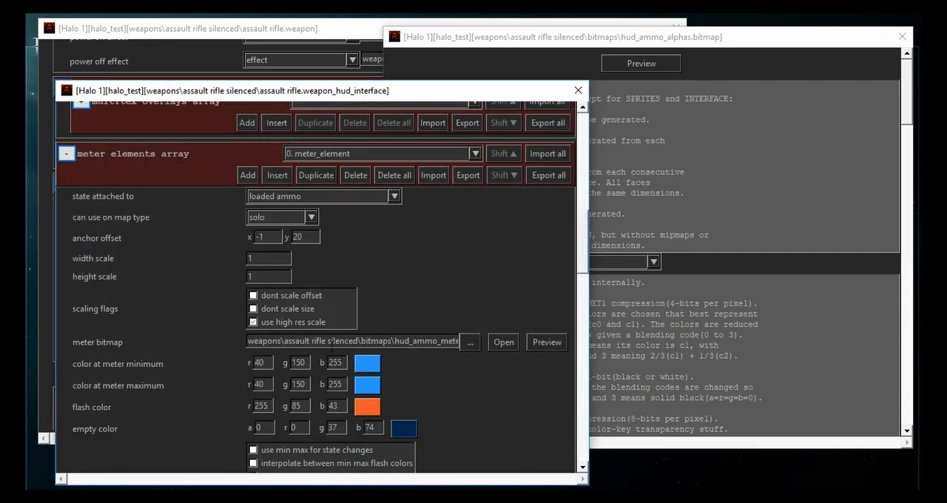
- Review the remaining settings of the weapon HUD interface and close the hud_ammo_alphas tag
{"action": "scroll", "coordinate": [166, 338], "scroll_direction": "down", "scroll_amount": 5}
{"action": "scroll", "coordinate": [169, 340], "scroll_direction": "down", "scroll_amount": 2}
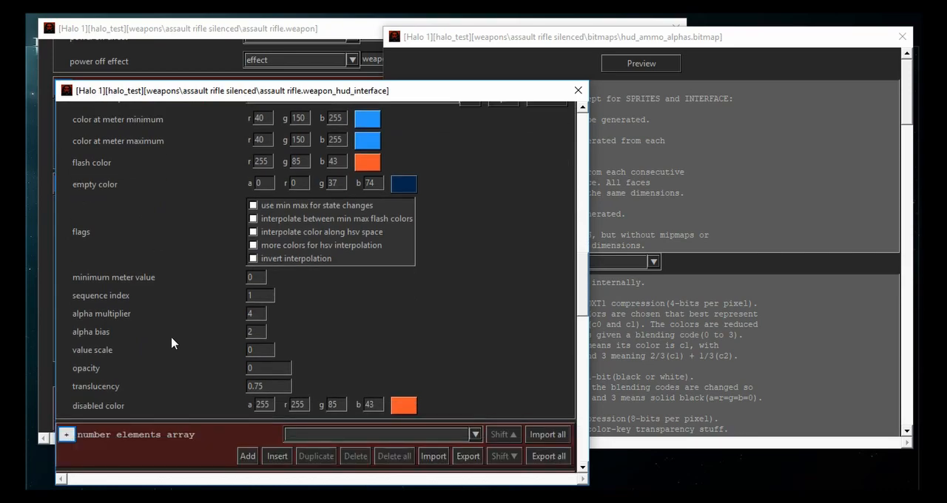
{"action": "scroll", "coordinate": [158, 260], "scroll_direction": "up", "scroll_amount": 1}
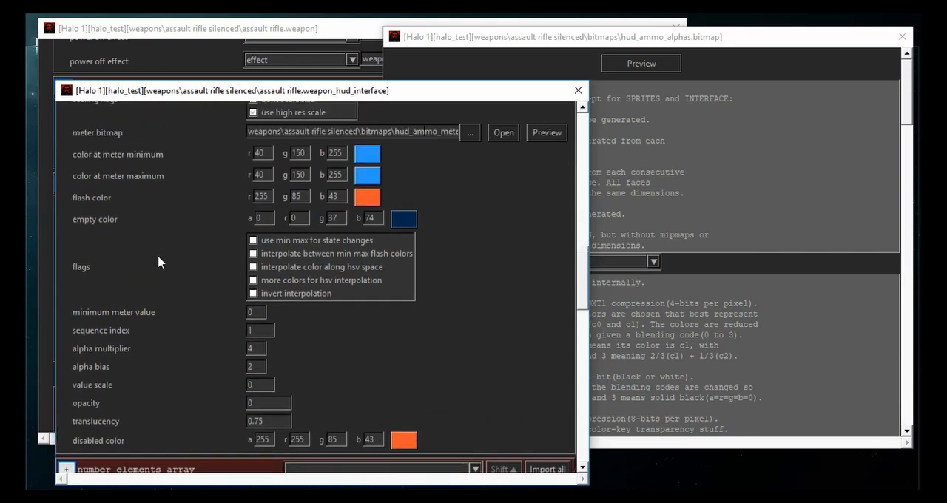
{"action": "scroll", "coordinate": [124, 232], "scroll_direction": "down", "scroll_amount": 20}
{"action": "scroll", "coordinate": [122, 231], "scroll_direction": "up", "scroll_amount": 1}
{"action": "scroll", "coordinate": [123, 231], "scroll_direction": "down", "scroll_amount": 1}
{"action": "left_click", "coordinate": [674, 140]}
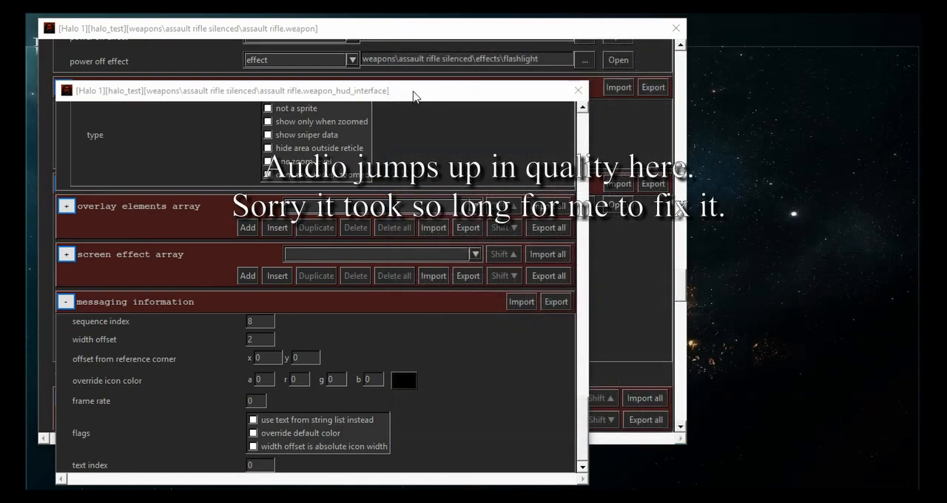
{"action": "left_click_drag", "start_coordinate": [413, 97], "coordinate": [721, 45]}
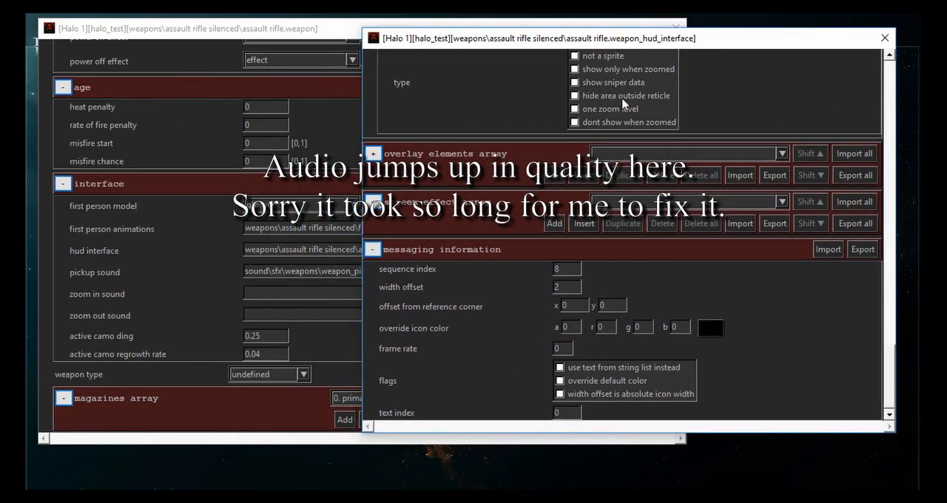
- Set the flash cutoffs to 7 for loaded ammo and 21 for total ammo, save the weapon HUD interface, and close it
{"action": "scroll", "coordinate": [431, 298], "scroll_direction": "up", "scroll_amount": 15}
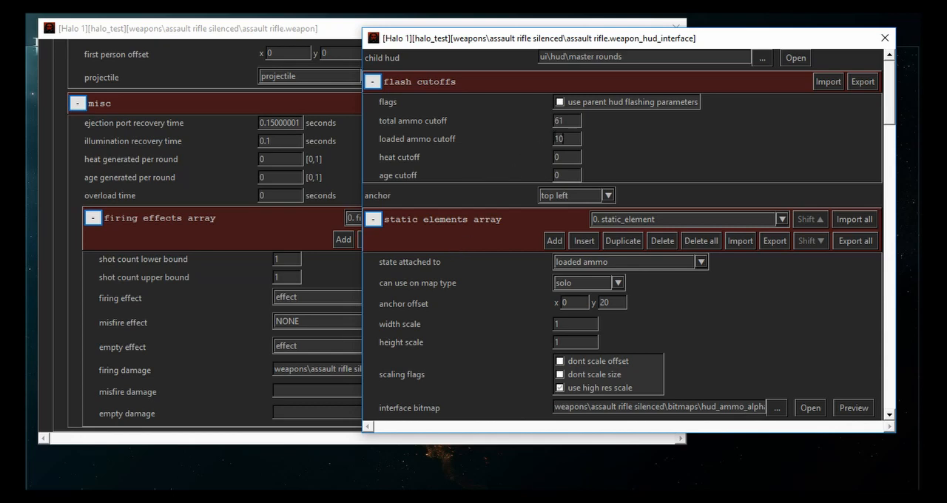
{"action": "double_click", "coordinate": [563, 139]}
{"action": "type", "text": "7"}
{"action": "left_click", "coordinate": [566, 122]}
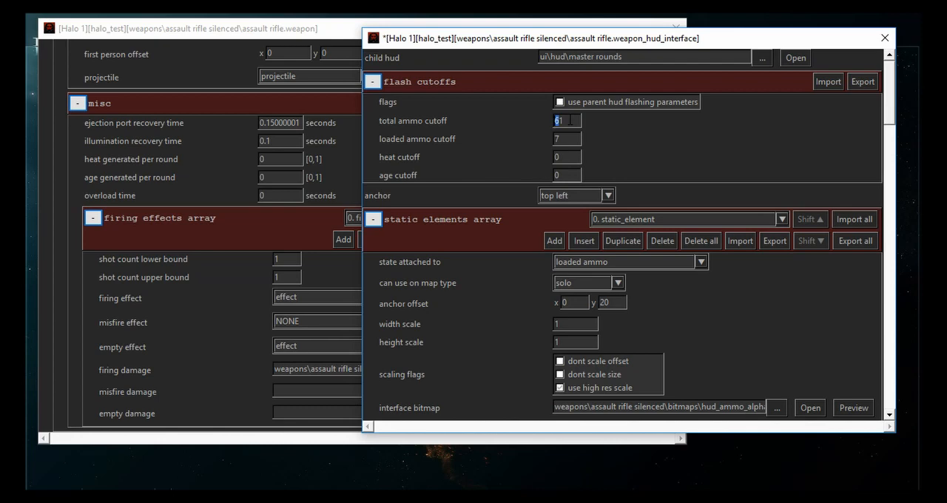
{"action": "key", "text": "ctrl+s"}
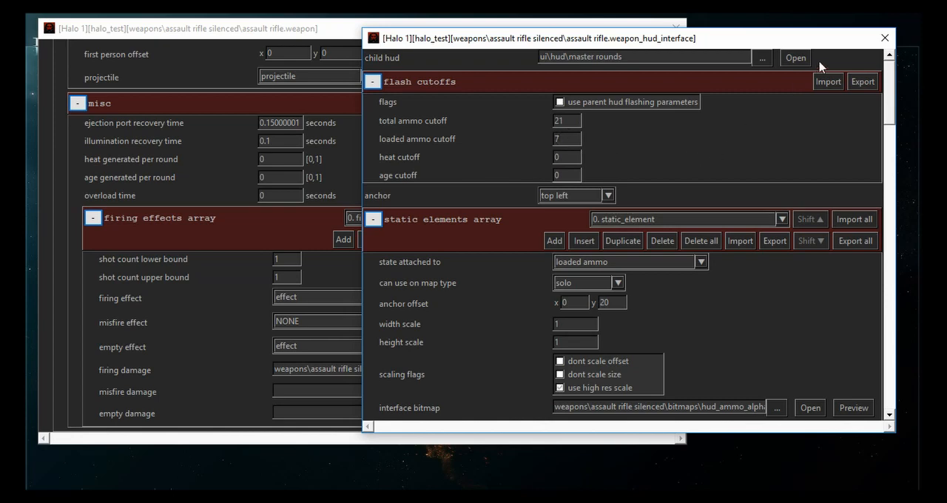
{"action": "left_click", "coordinate": [885, 41]}
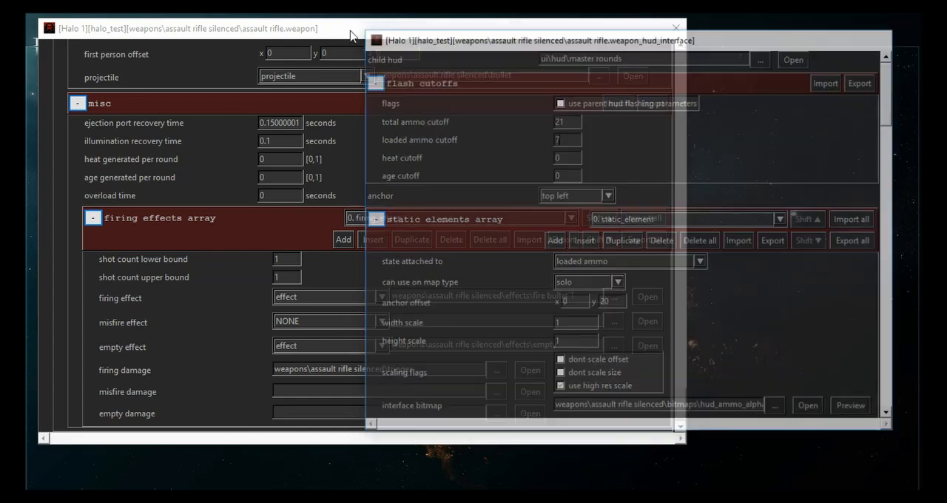
- Reopen the weapon HUD interface from the interface section of the assault rifle weapon tag and make its window taller
{"action": "left_click_drag", "start_coordinate": [303, 35], "coordinate": [531, 37]}
{"action": "scroll", "coordinate": [382, 315], "scroll_direction": "up", "scroll_amount": 4}
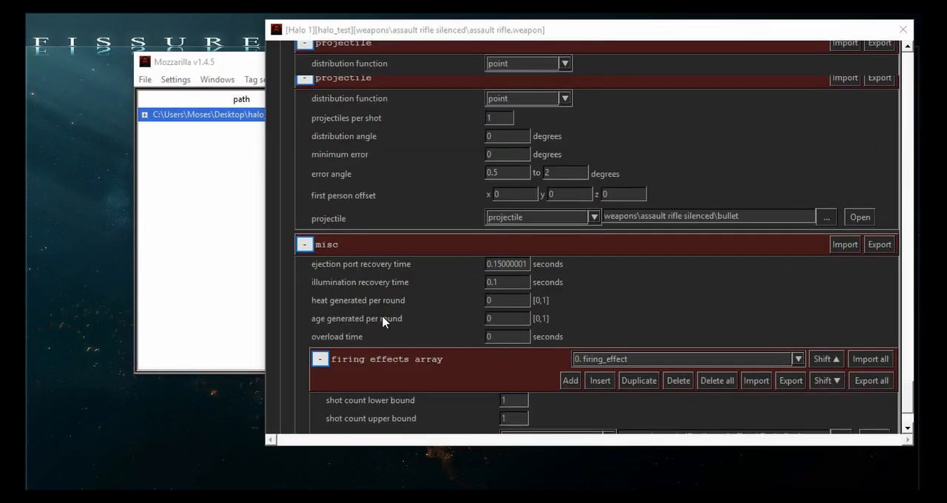
{"action": "scroll", "coordinate": [393, 341], "scroll_direction": "up", "scroll_amount": 15}
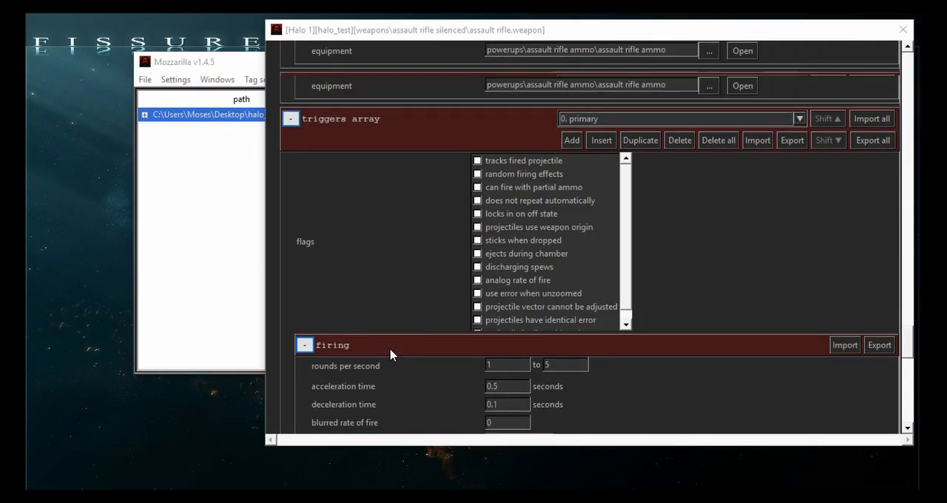
{"action": "scroll", "coordinate": [390, 355], "scroll_direction": "up", "scroll_amount": 6}
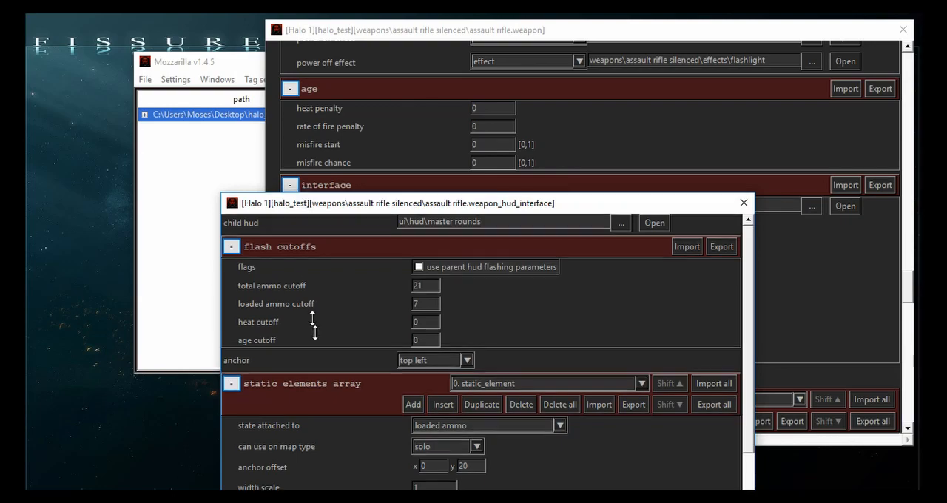
{"action": "left_click_drag", "start_coordinate": [304, 194], "coordinate": [193, 71]}
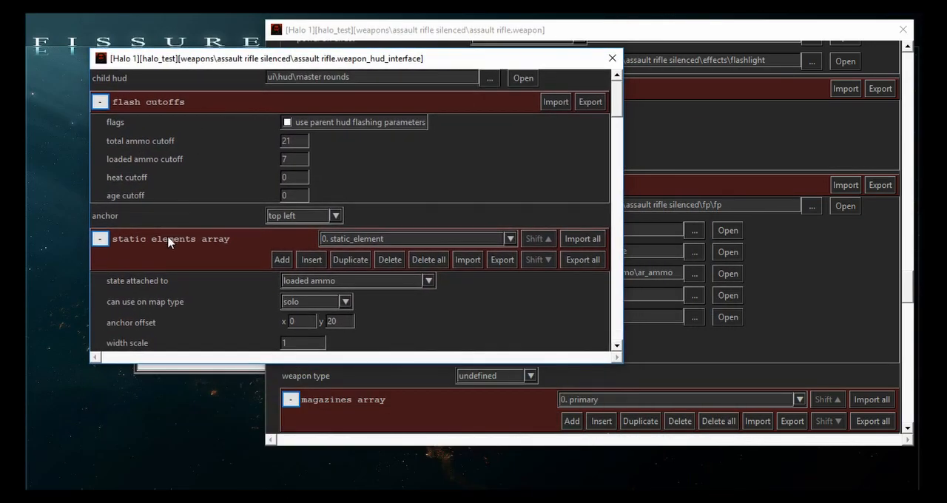
{"action": "left_click_drag", "start_coordinate": [118, 365], "coordinate": [136, 453]}
- Examine the meter element and the crosshair overlay settings in the weapon HUD interface
{"action": "scroll", "coordinate": [161, 306], "scroll_direction": "down", "scroll_amount": 20}
{"action": "scroll", "coordinate": [160, 302], "scroll_direction": "up", "scroll_amount": 7}
{"action": "scroll", "coordinate": [158, 303], "scroll_direction": "up", "scroll_amount": 4}
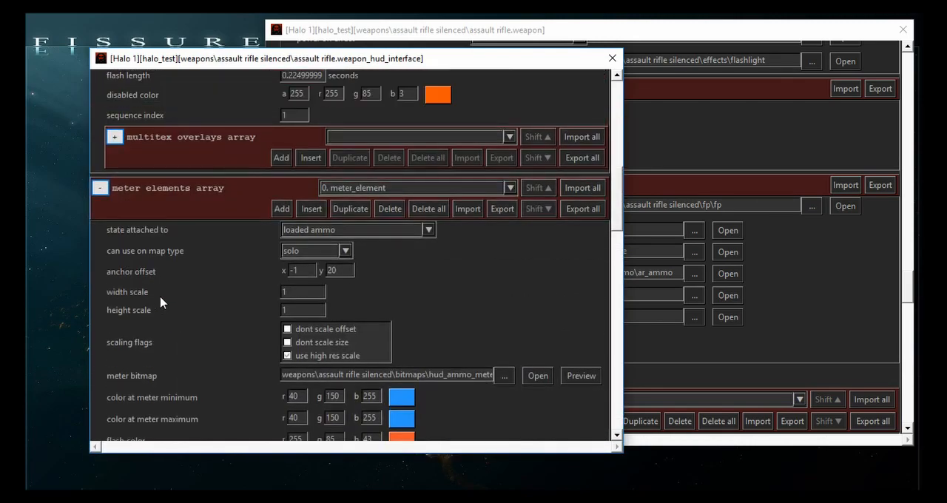
{"action": "scroll", "coordinate": [155, 298], "scroll_direction": "down", "scroll_amount": 14}
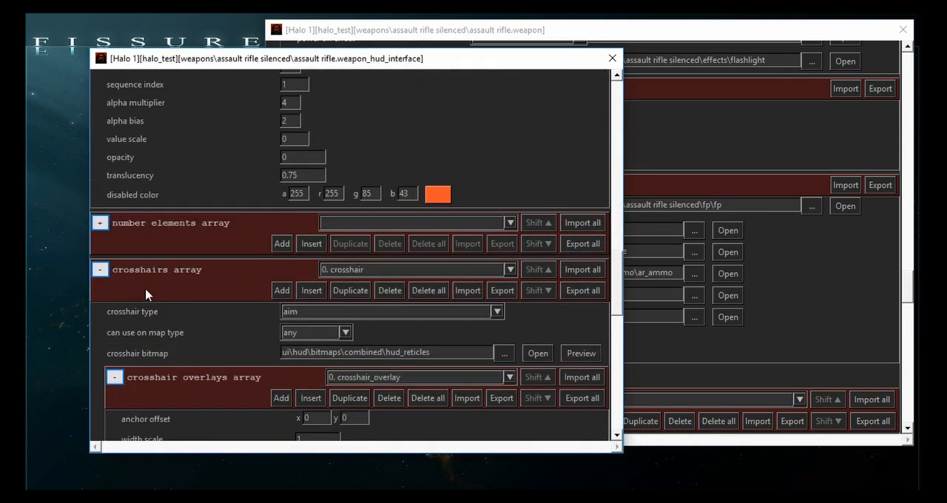
{"action": "scroll", "coordinate": [214, 236], "scroll_direction": "down", "scroll_amount": 5}
{"action": "scroll", "coordinate": [222, 224], "scroll_direction": "up", "scroll_amount": 1}
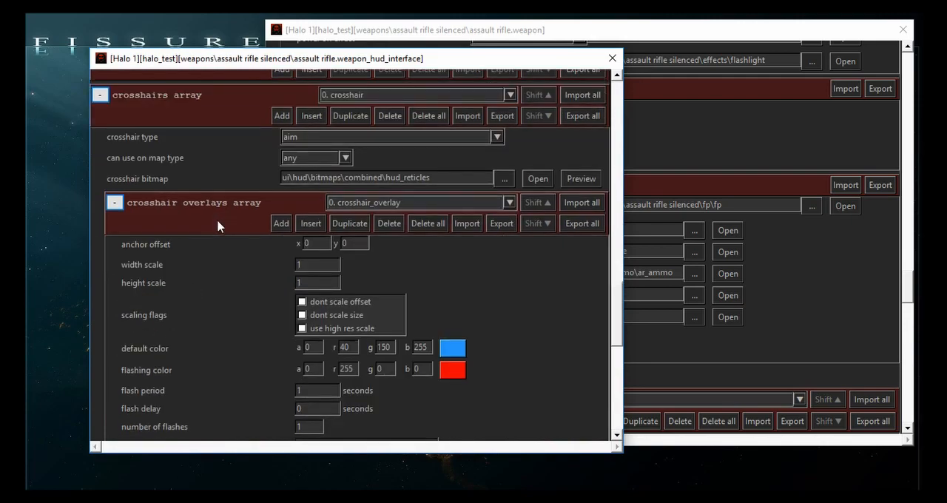
{"action": "scroll", "coordinate": [216, 220], "scroll_direction": "down", "scroll_amount": 2}
{"action": "scroll", "coordinate": [229, 336], "scroll_direction": "down", "scroll_amount": 5}
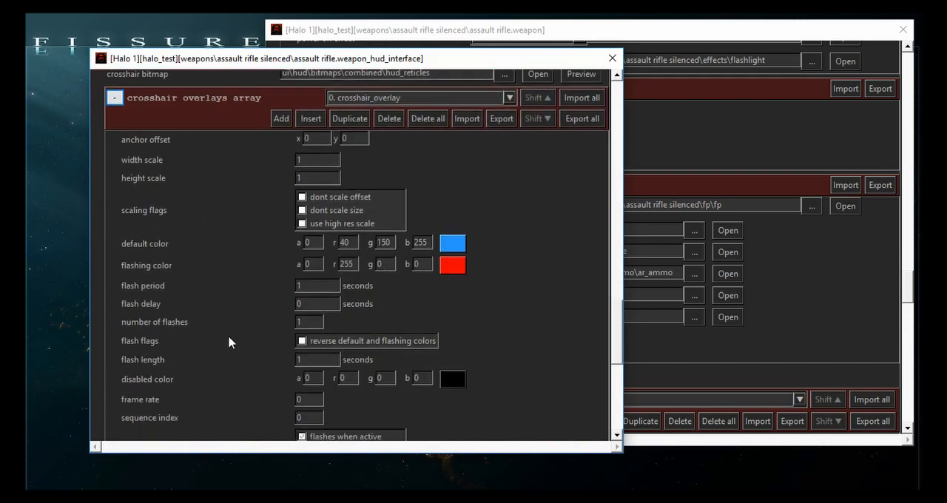
{"action": "scroll", "coordinate": [234, 331], "scroll_direction": "up", "scroll_amount": 5}
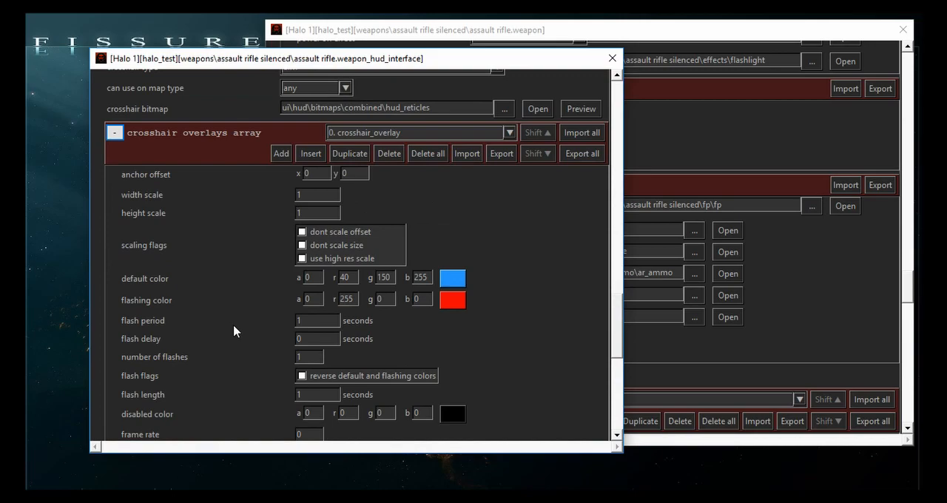
{"action": "scroll", "coordinate": [237, 334], "scroll_direction": "up", "scroll_amount": 2}
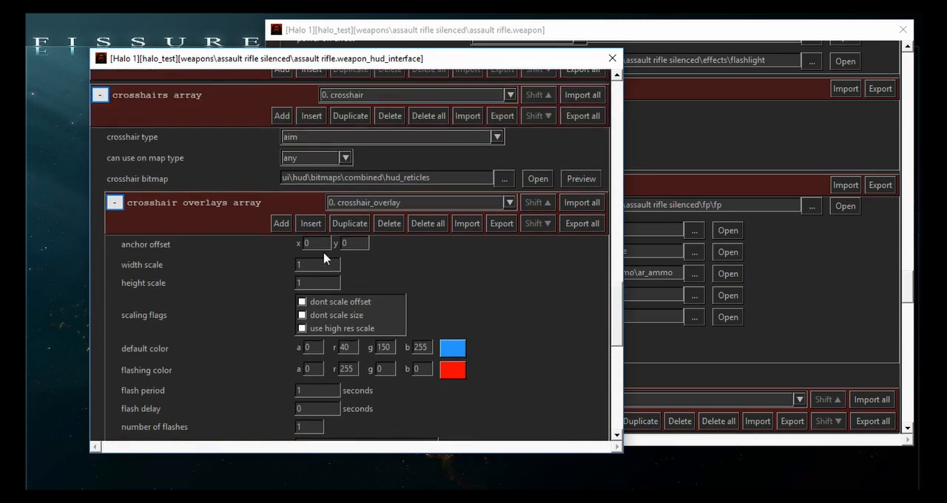
- Preview the crosshair bitmap hud_reticles beside the HUD interface and check the crosshair overlay's sequence index
{"action": "left_click", "coordinate": [568, 180]}
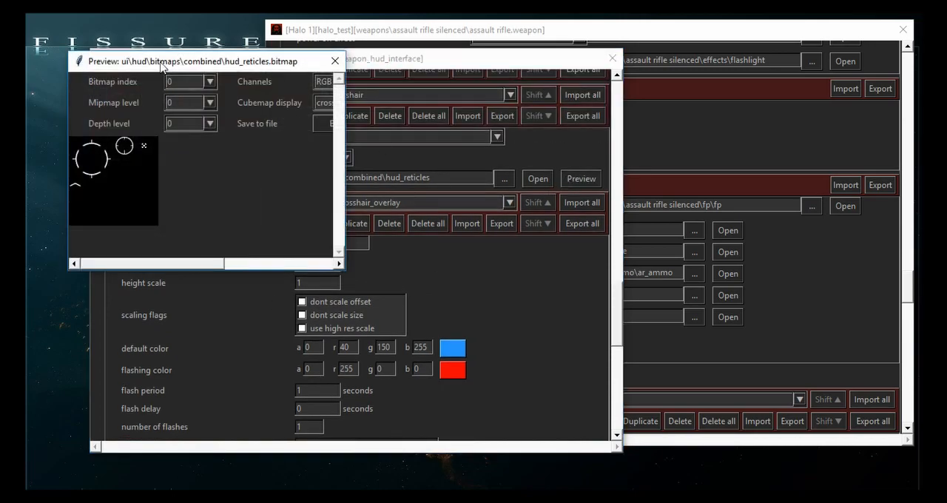
{"action": "left_click_drag", "start_coordinate": [251, 58], "coordinate": [197, 45]}
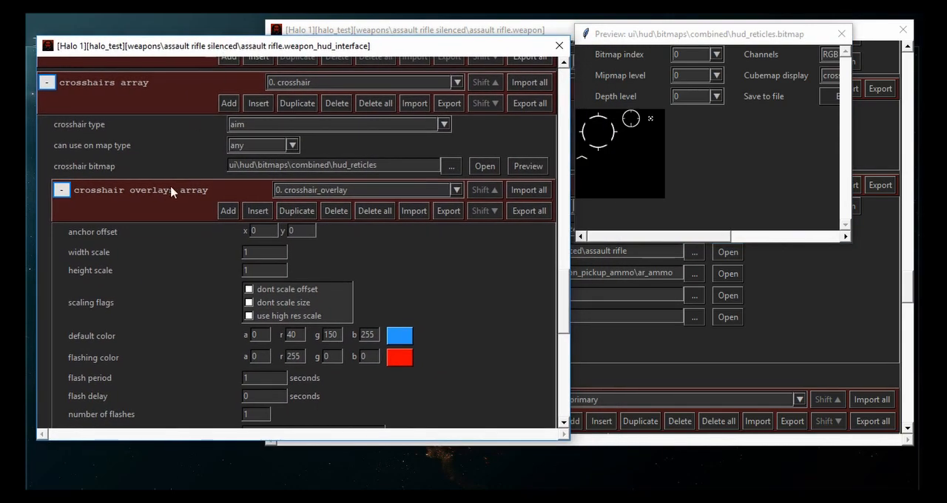
{"action": "scroll", "coordinate": [135, 262], "scroll_direction": "down", "scroll_amount": 5}
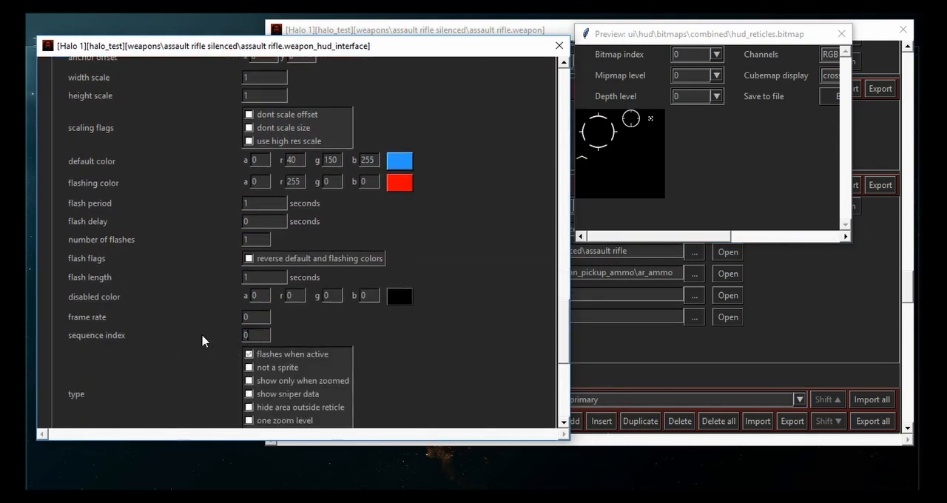
{"action": "scroll", "coordinate": [203, 335], "scroll_direction": "up", "scroll_amount": 3}
{"action": "left_click", "coordinate": [309, 191]}
{"action": "left_click", "coordinate": [309, 192]}
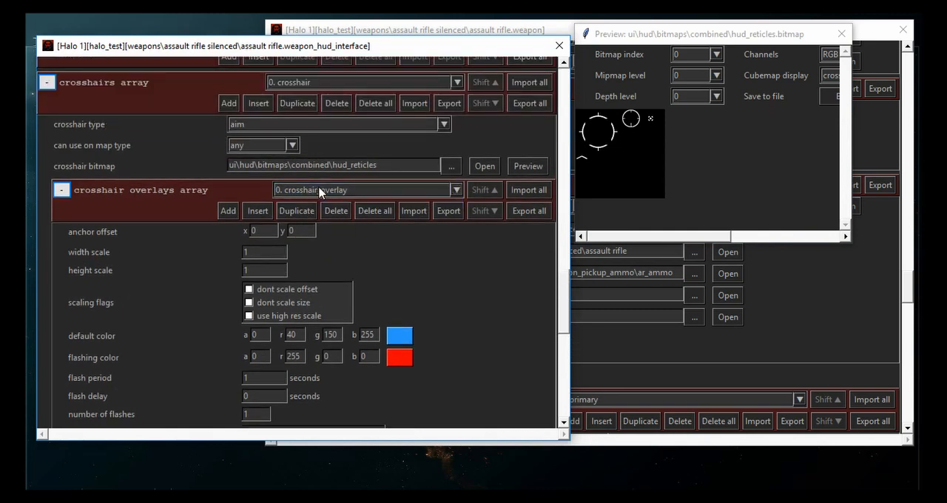
- Browse the reticle sequences in a widened hud_reticles preview, starting from sequence index 0 and stopping at 8
{"action": "left_click", "coordinate": [717, 163]}
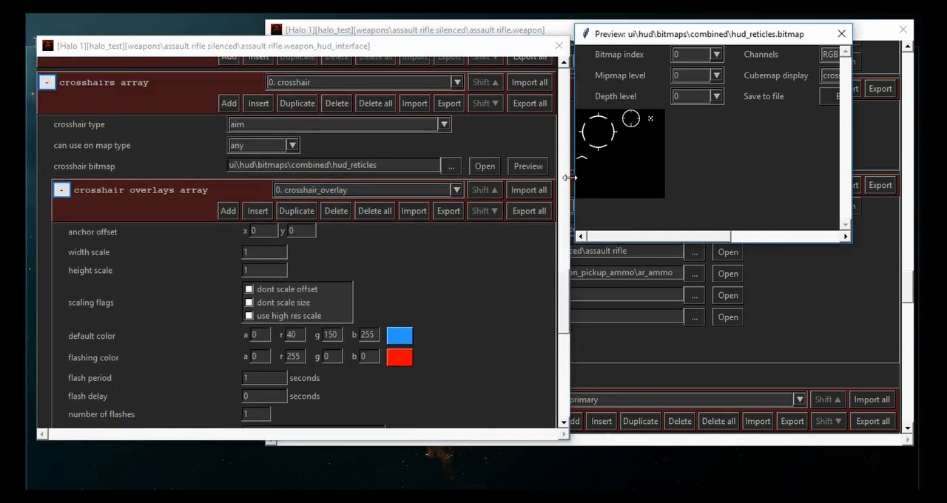
{"action": "left_click_drag", "start_coordinate": [569, 178], "coordinate": [375, 177]}
{"action": "left_click", "coordinate": [802, 55]}
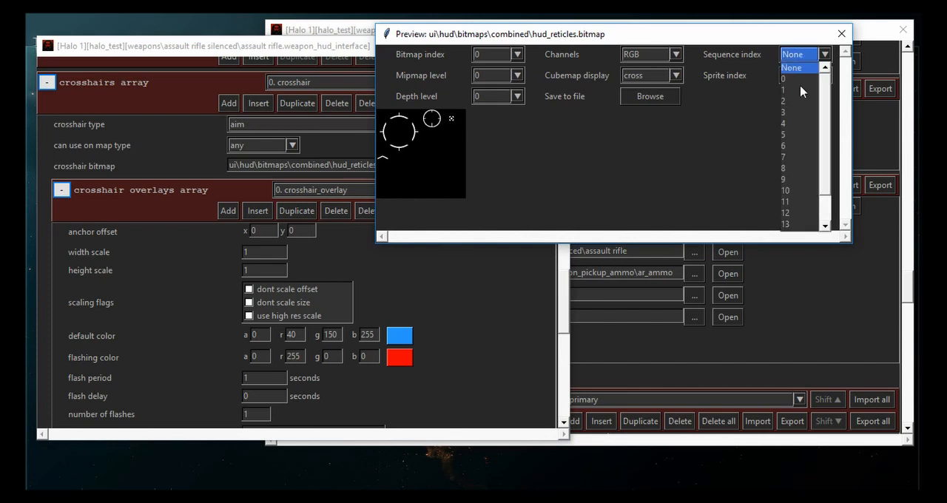
{"action": "left_click", "coordinate": [789, 78]}
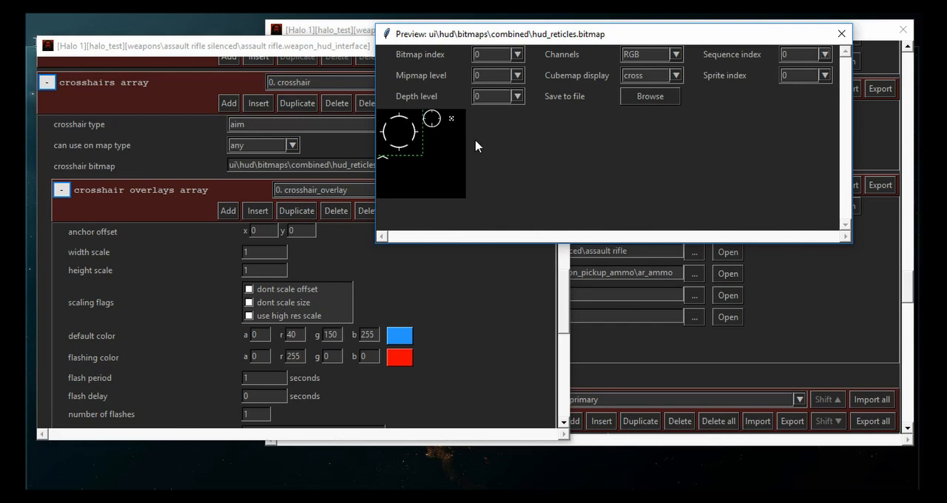
{"action": "scroll", "coordinate": [796, 62], "scroll_direction": "up", "scroll_amount": 5}
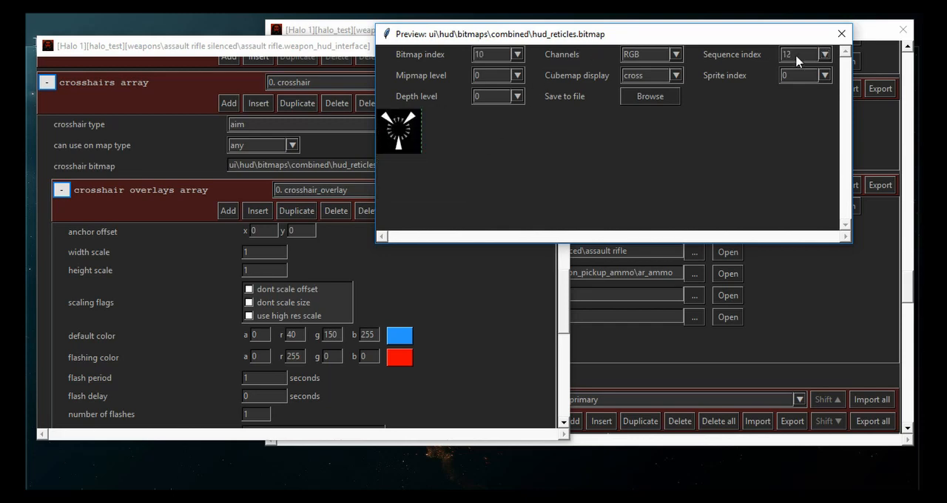
{"action": "scroll", "coordinate": [796, 61], "scroll_direction": "up", "scroll_amount": 4}
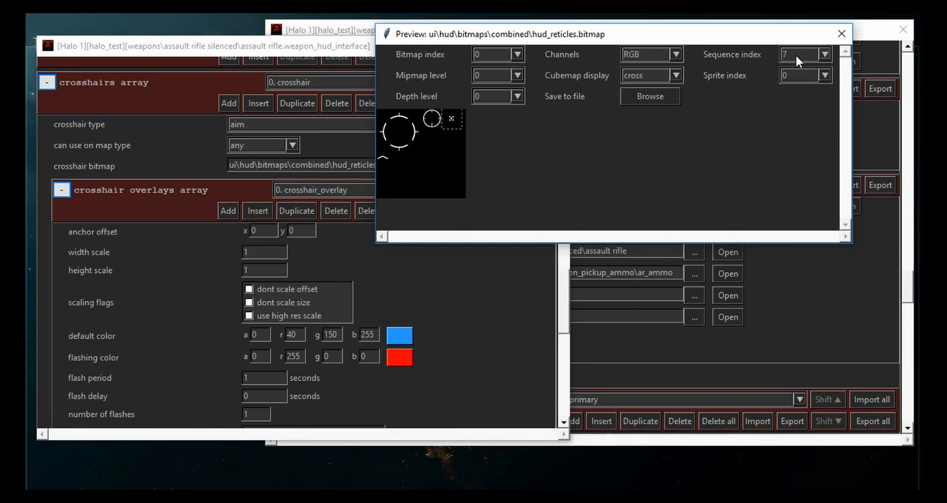
{"action": "scroll", "coordinate": [810, 56], "scroll_direction": "up", "scroll_amount": 3}
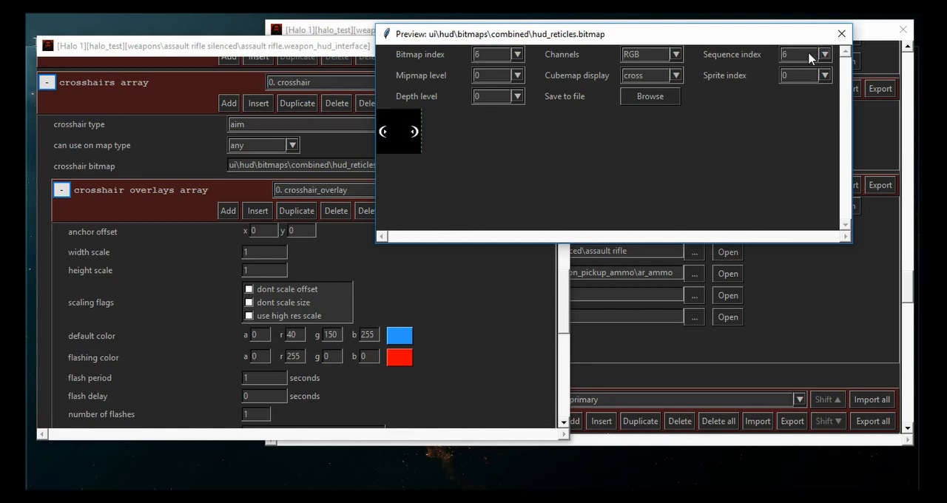
{"action": "scroll", "coordinate": [809, 57], "scroll_direction": "down", "scroll_amount": 4}
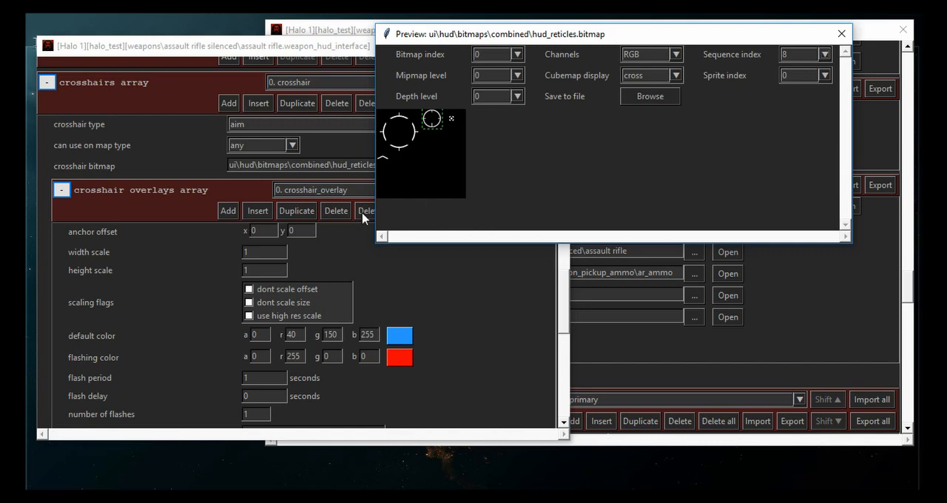
- Set the crosshair overlay's sequence index to 8 and save the weapon HUD interface
{"action": "left_click", "coordinate": [151, 284]}
{"action": "scroll", "coordinate": [152, 283], "scroll_direction": "down", "scroll_amount": 5}
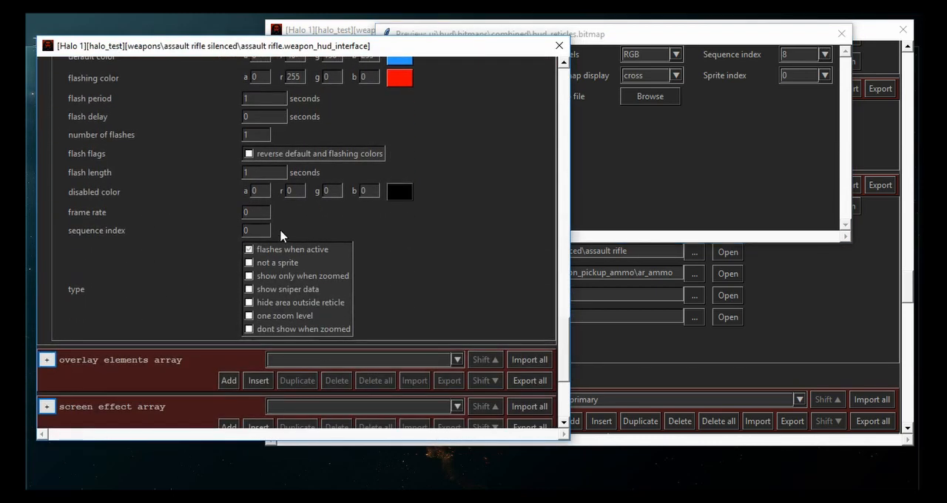
{"action": "double_click", "coordinate": [257, 229]}
{"action": "type", "text": "8"}
{"action": "key", "text": "ctrl+s"}
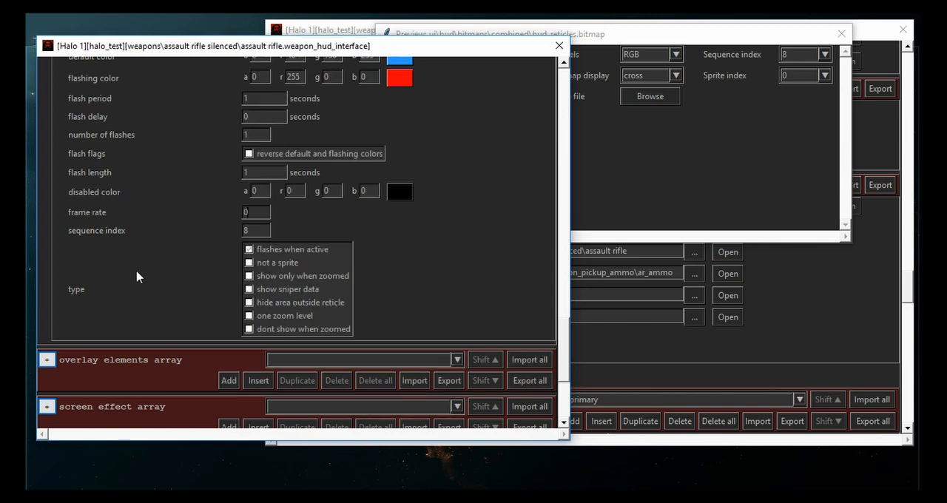
- Check the crosshairs array entries, and close the weapon HUD interface and the hud_reticles preview
{"action": "scroll", "coordinate": [127, 289], "scroll_direction": "up", "scroll_amount": 5}
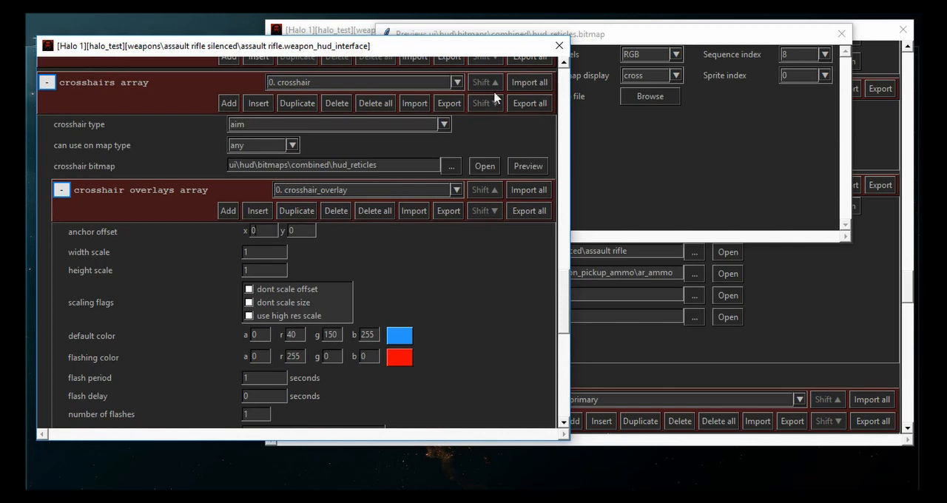
{"action": "left_click", "coordinate": [423, 82]}
{"action": "left_click", "coordinate": [426, 90]}
{"action": "scroll", "coordinate": [526, 153], "scroll_direction": "up", "scroll_amount": 1}
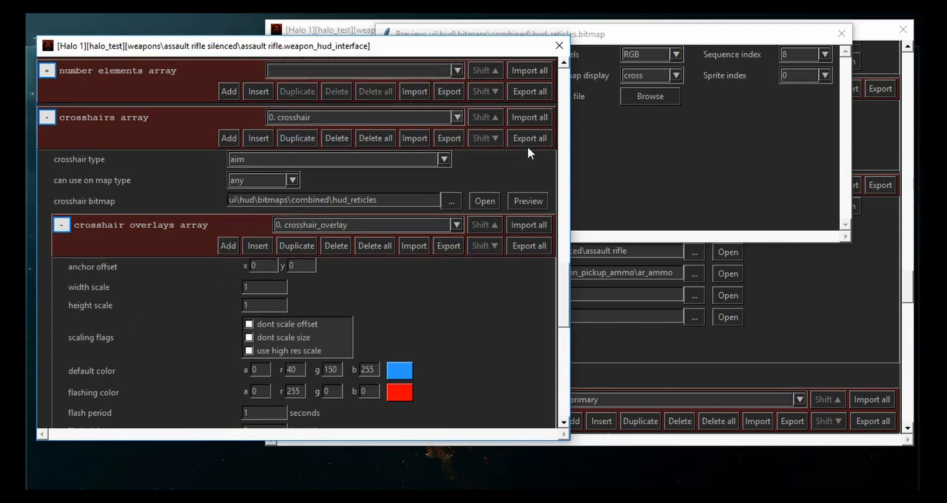
{"action": "left_click", "coordinate": [566, 47]}
{"action": "left_click", "coordinate": [842, 37]}
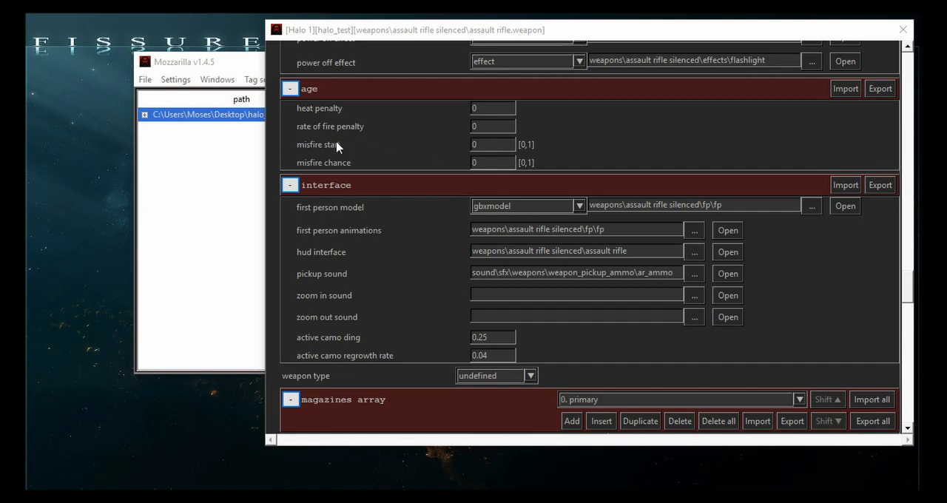
- Open the default.hud_globals tag from the tags\ui\hud folder and move its window clear for viewing
{"action": "left_click", "coordinate": [144, 80]}
{"action": "left_click", "coordinate": [154, 122]}
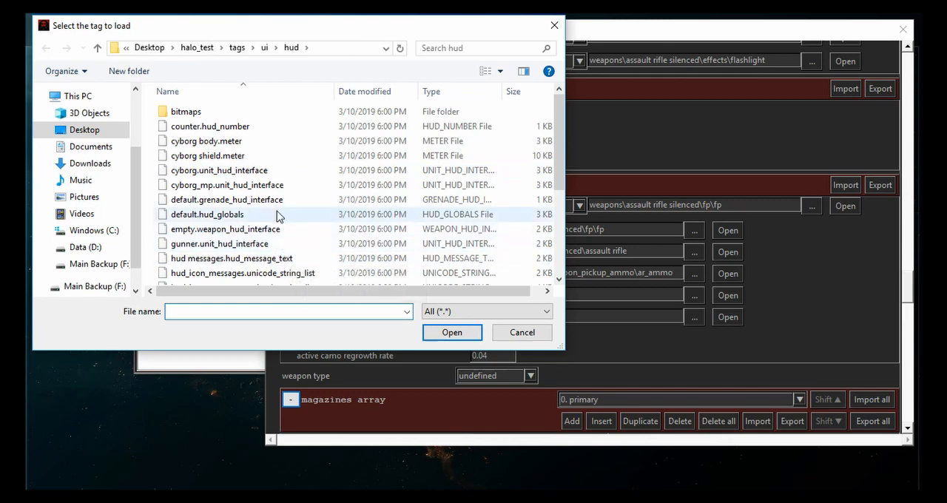
{"action": "left_click", "coordinate": [237, 49]}
{"action": "key", "text": "alt+Left"}
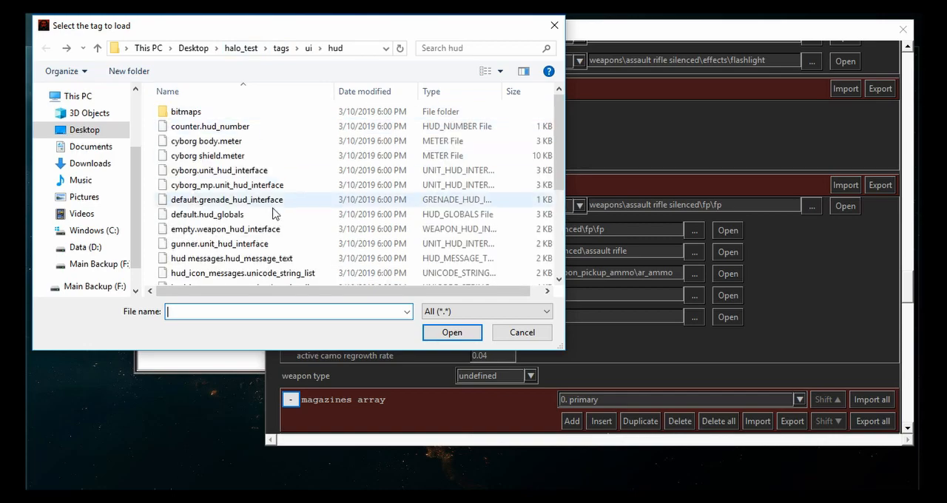
{"action": "scroll", "coordinate": [274, 215], "scroll_direction": "down", "scroll_amount": 2}
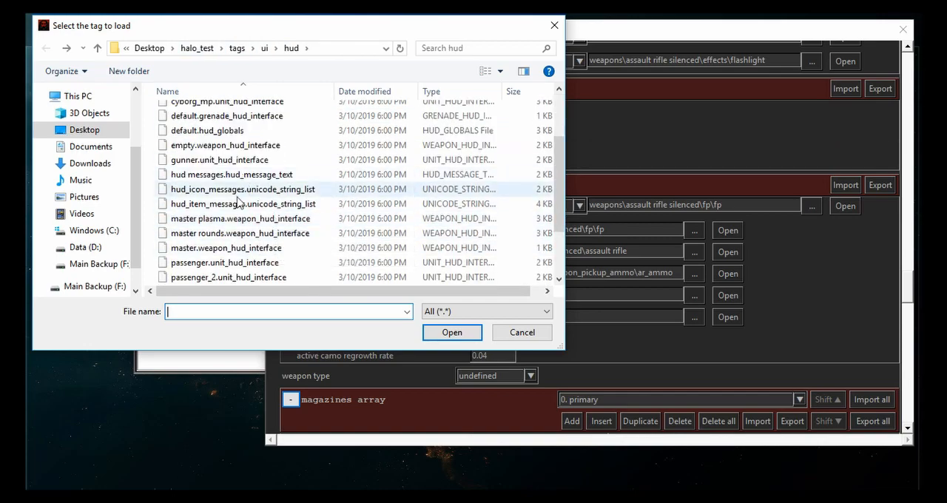
{"action": "scroll", "coordinate": [237, 222], "scroll_direction": "up", "scroll_amount": 1}
{"action": "double_click", "coordinate": [222, 166]}
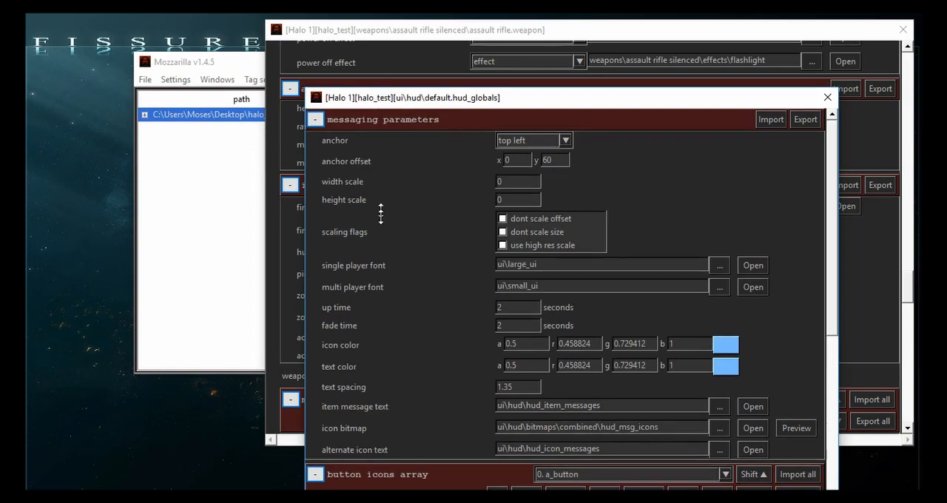
{"action": "left_click_drag", "start_coordinate": [380, 90], "coordinate": [134, 25]}
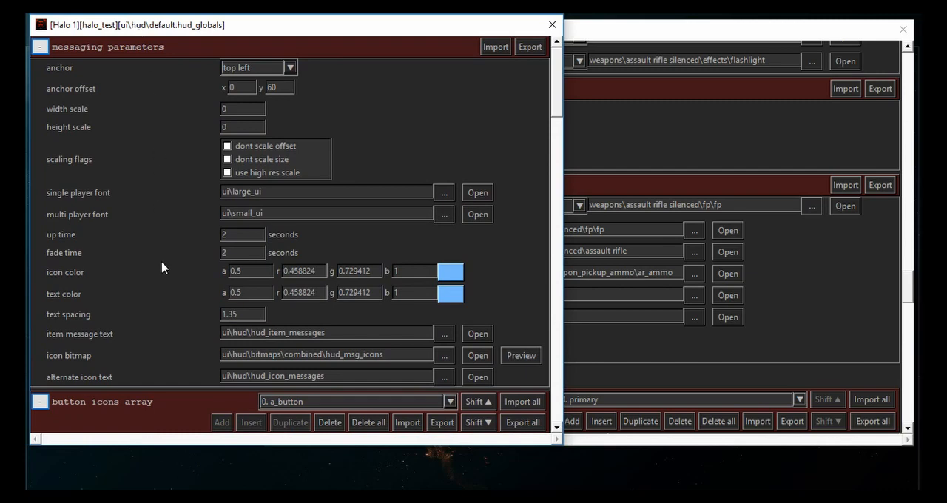
- Open the item message text string list referenced in the HUD globals' messaging parameters, and make its window taller
{"action": "scroll", "coordinate": [137, 314], "scroll_direction": "down", "scroll_amount": 3}
{"action": "scroll", "coordinate": [135, 314], "scroll_direction": "up", "scroll_amount": 1}
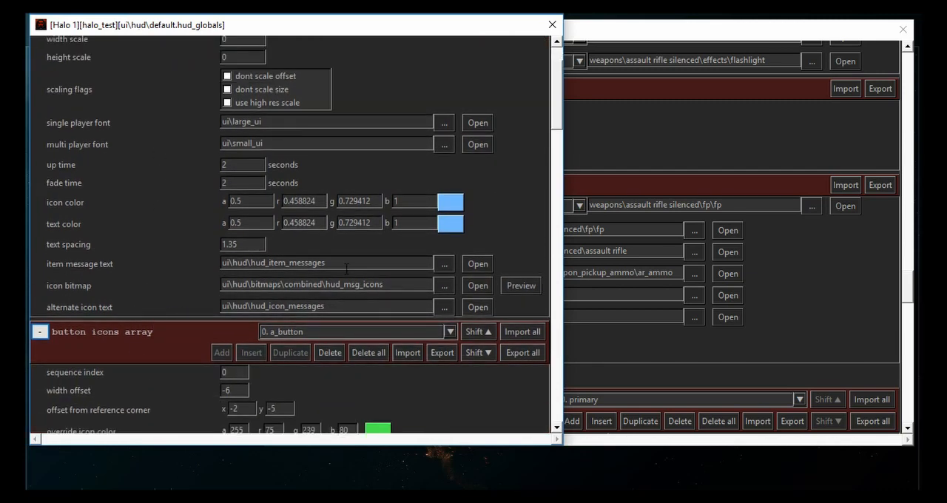
{"action": "left_click", "coordinate": [470, 265]}
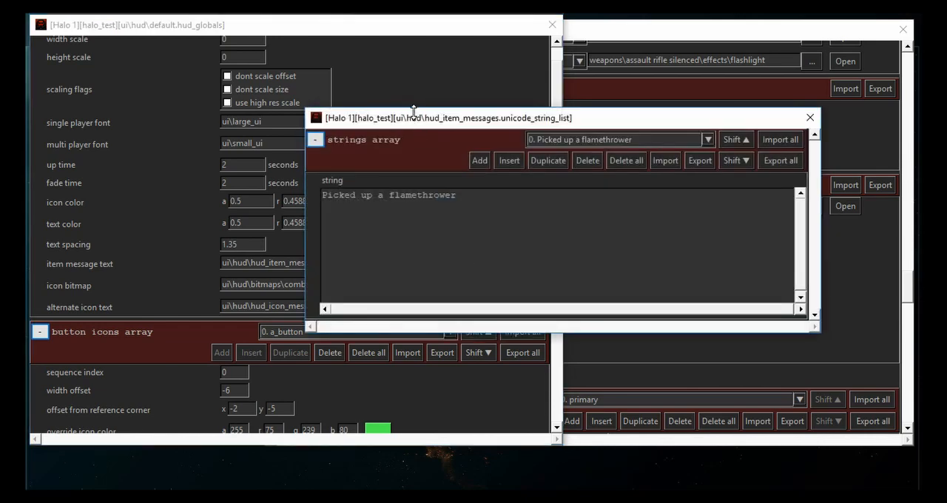
{"action": "left_click_drag", "start_coordinate": [391, 120], "coordinate": [169, 66]}
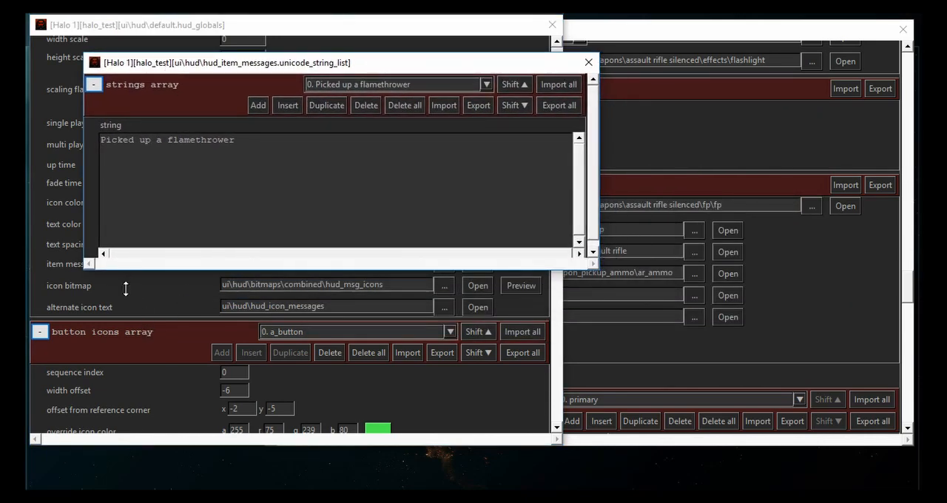
{"action": "left_click_drag", "start_coordinate": [127, 272], "coordinate": [138, 339]}
- Look through the pickup message strings and select string 4, "Picked up an assault rifle"
{"action": "left_click", "coordinate": [338, 86]}
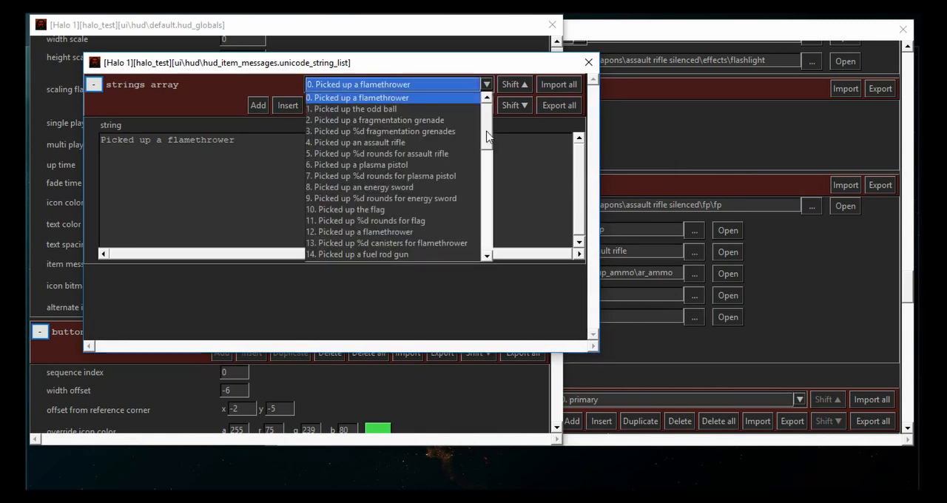
{"action": "mouse_move", "coordinate": [487, 135]}
{"action": "left_mouse_down"}
{"action": "mouse_move", "coordinate": [482, 255]}
{"action": "mouse_move", "coordinate": [480, 122]}
{"action": "left_mouse_up"}
{"action": "left_click", "coordinate": [325, 142]}
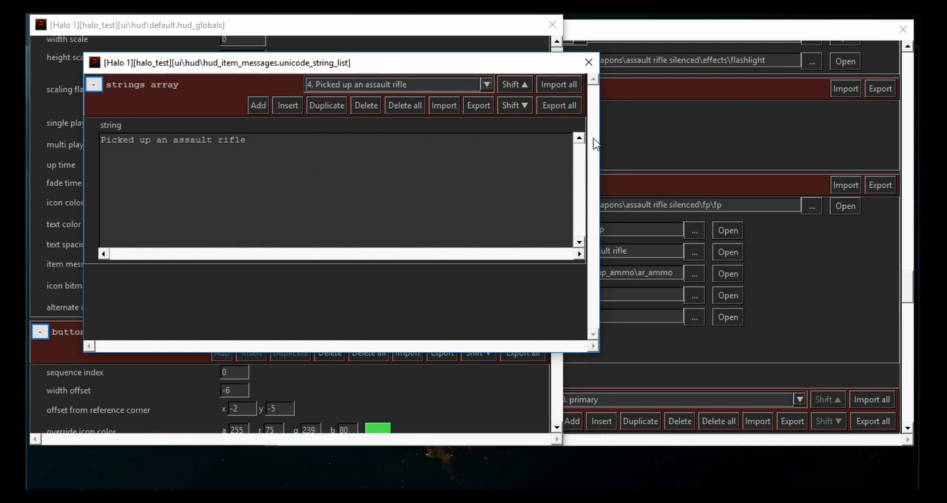
- Collapse the object attributes in the assault rifle weapon tag and locate the message index in its item attributes
{"action": "left_click", "coordinate": [694, 132]}
{"action": "scroll", "coordinate": [381, 350], "scroll_direction": "up", "scroll_amount": 5}
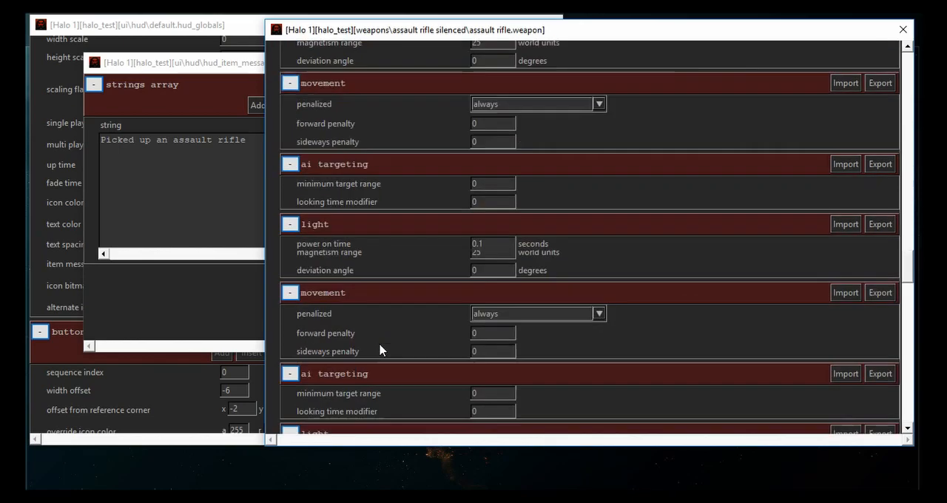
{"action": "scroll", "coordinate": [381, 349], "scroll_direction": "up", "scroll_amount": 15}
{"action": "scroll", "coordinate": [374, 354], "scroll_direction": "down", "scroll_amount": 5}
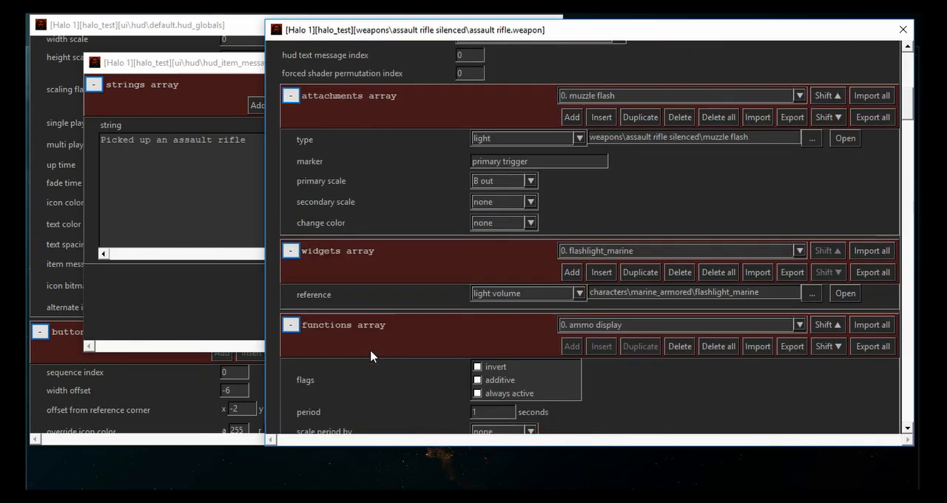
{"action": "scroll", "coordinate": [372, 355], "scroll_direction": "down", "scroll_amount": 3}
{"action": "scroll", "coordinate": [355, 222], "scroll_direction": "up", "scroll_amount": 15}
{"action": "left_click", "coordinate": [275, 52]}
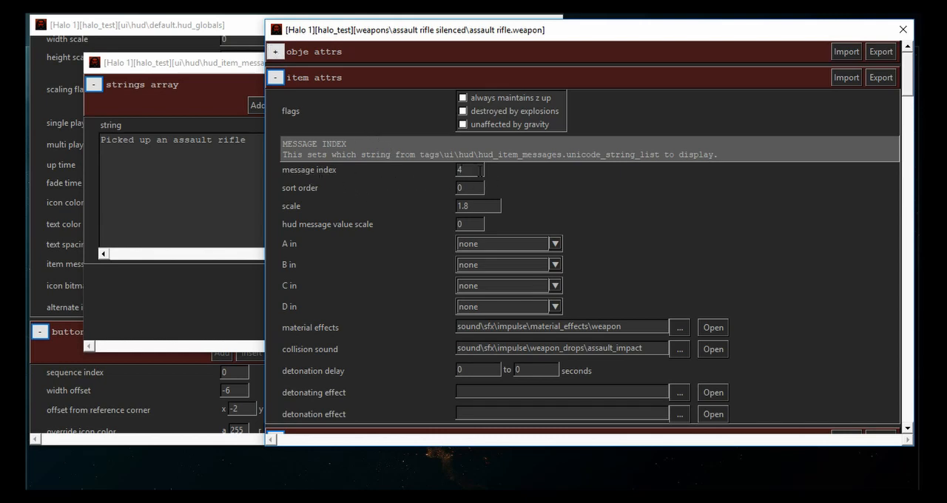
{"action": "left_click_drag", "start_coordinate": [480, 170], "coordinate": [442, 176]}
- Duplicate the assault rifle pickup string, change the copy to "Picked up a SPECIAL assault rifle", and save the string list
{"action": "left_click_drag", "start_coordinate": [178, 65], "coordinate": [148, 114]}
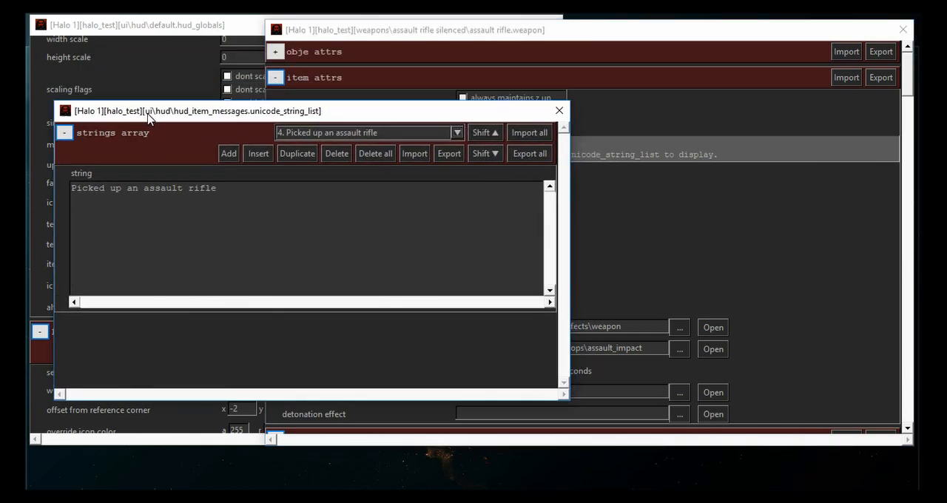
{"action": "left_click", "coordinate": [293, 158]}
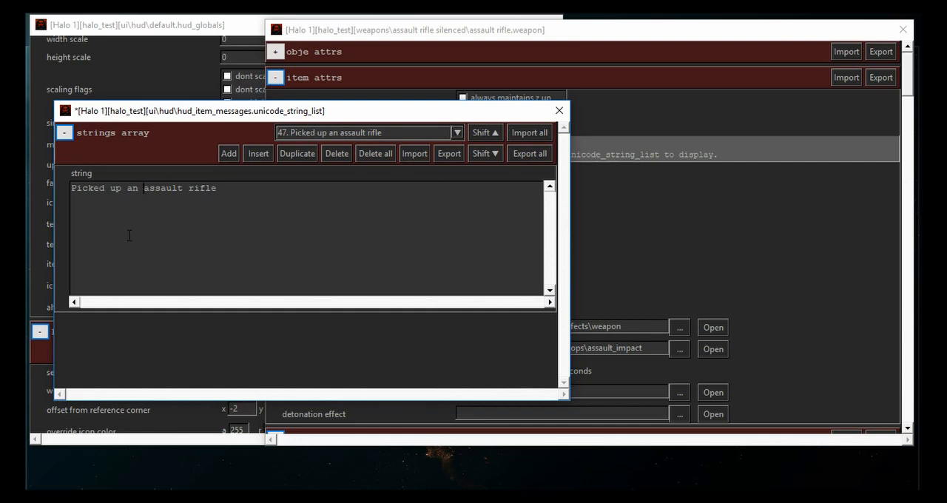
{"action": "key", "text": "BackSpace"}
{"action": "key", "text": "BackSpace"}
{"action": "type", "text": "SPECIAL"}
{"action": "key", "text": "ctrl+s"}
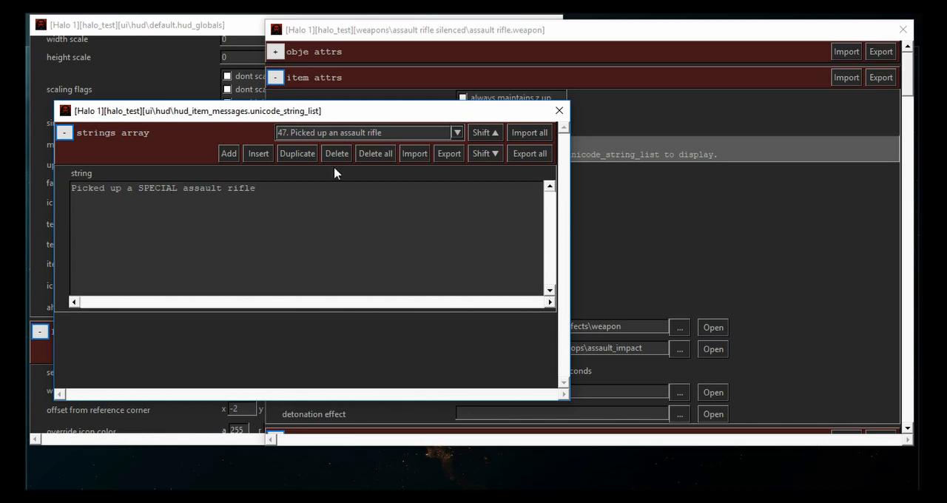
- Set the weapon's message index to 47 and save the tag, closing the string list and the HUD globals
{"action": "left_click", "coordinate": [305, 134]}
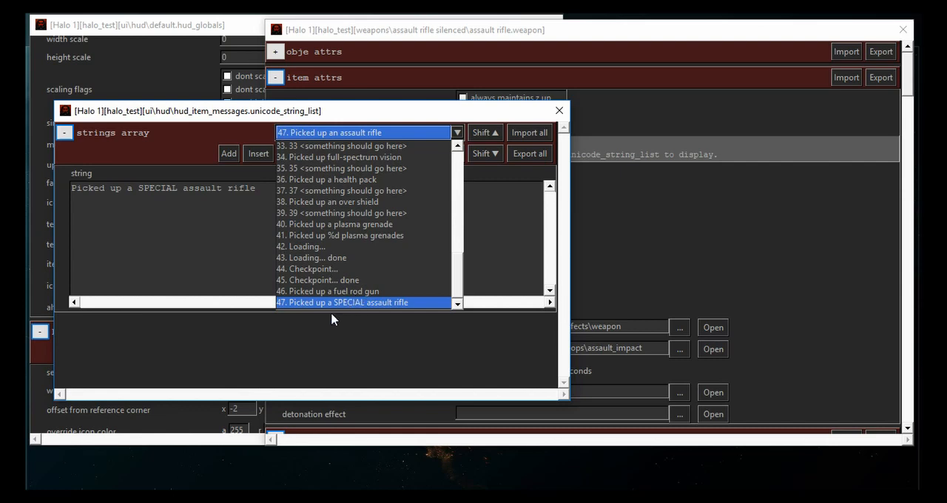
{"action": "left_click", "coordinate": [238, 268]}
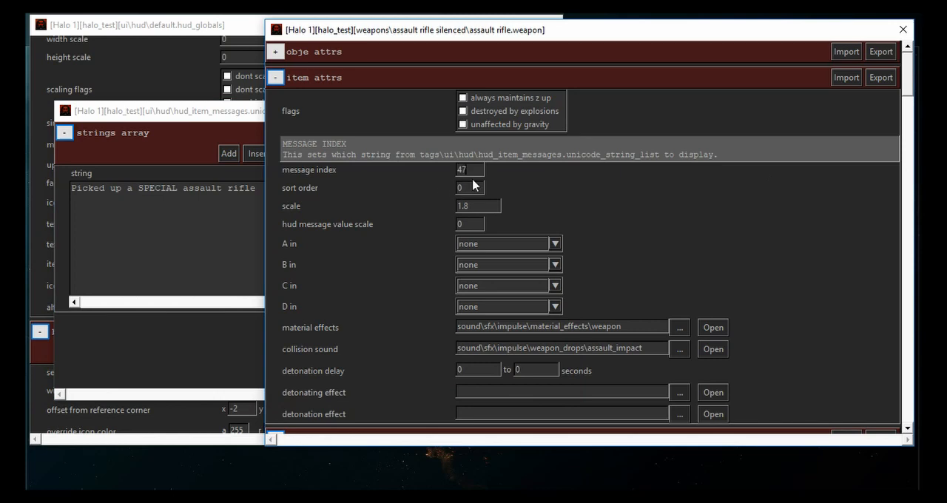
{"action": "left_click", "coordinate": [265, 285]}
{"action": "left_click", "coordinate": [558, 110]}
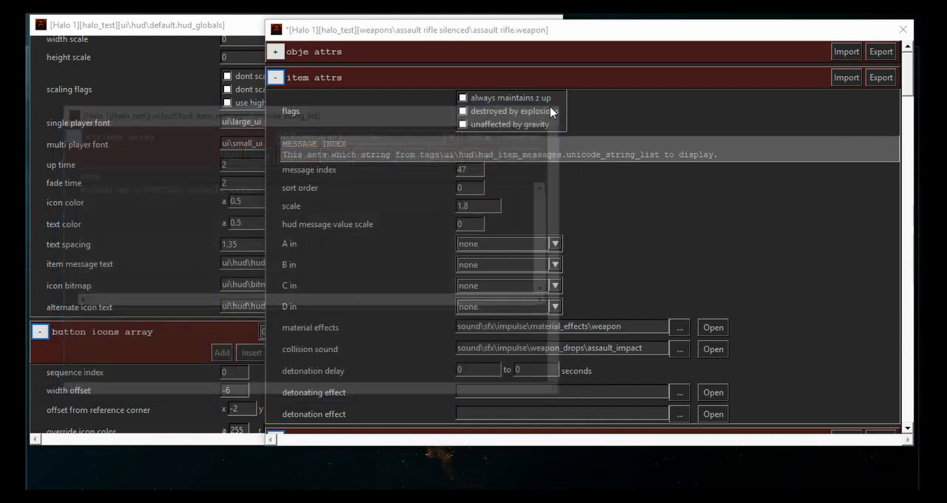
{"action": "left_click", "coordinate": [446, 204]}
{"action": "key", "text": "ctrl+s"}
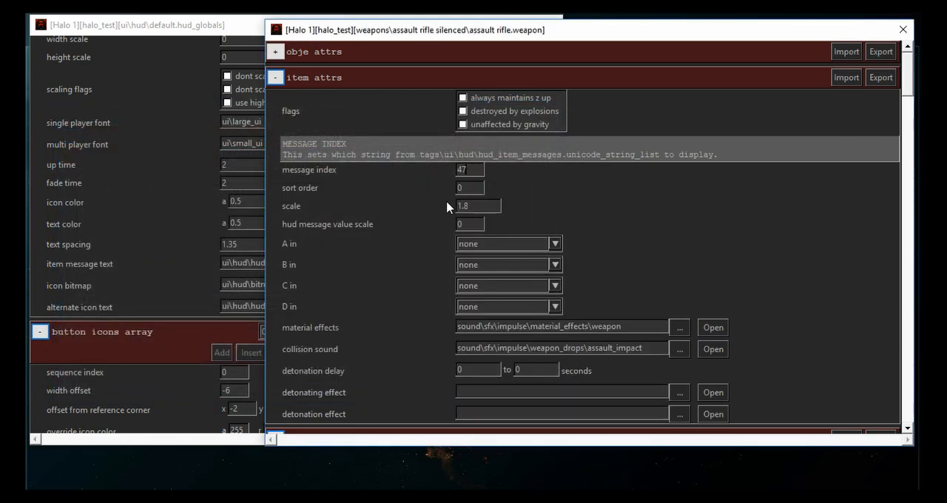
{"action": "left_click", "coordinate": [116, 232]}
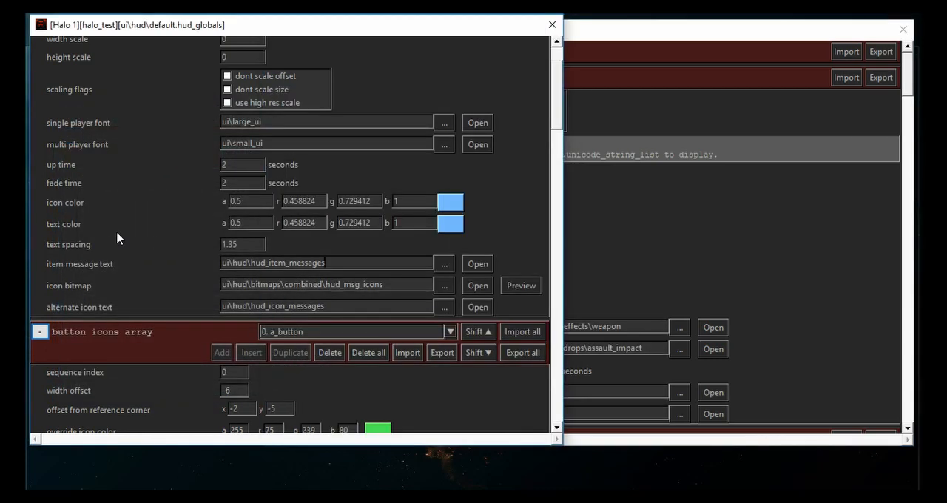
{"action": "left_click", "coordinate": [551, 24]}
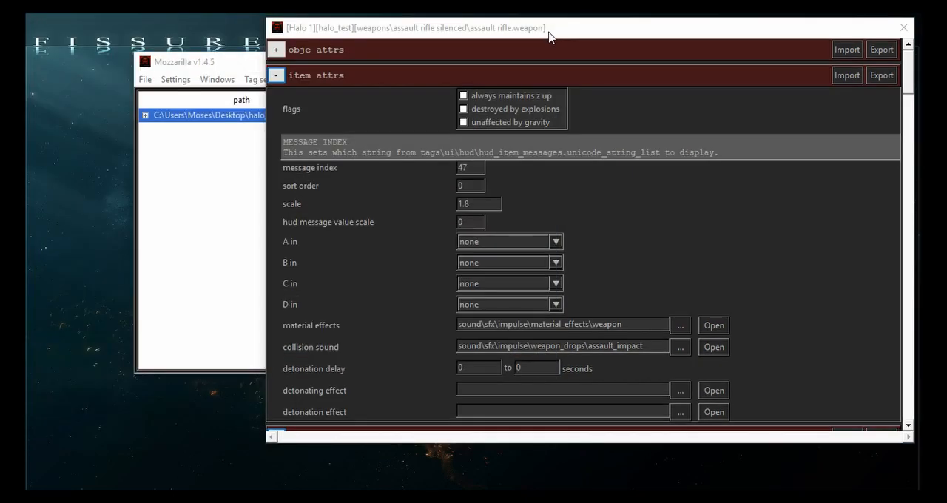
- Reopen the recent hud_item_messages string list, change string 47 to "Picked up a silenced assault rifle", and save it
{"action": "left_click", "coordinate": [145, 79]}
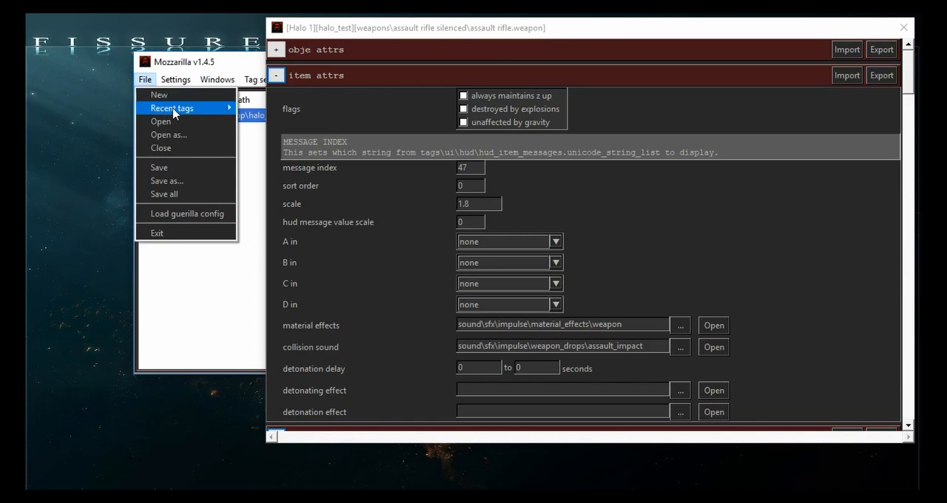
{"action": "mouse_move", "coordinate": [183, 112]}
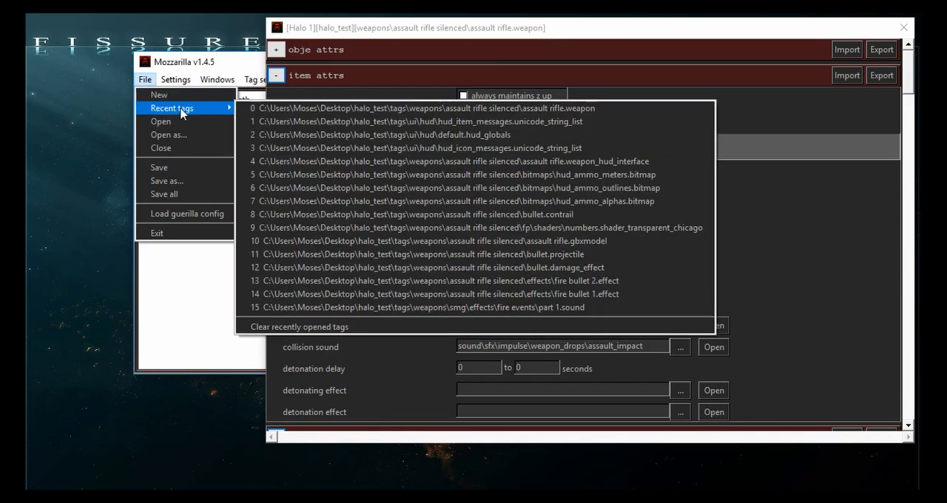
{"action": "left_click", "coordinate": [337, 123]}
{"action": "left_click", "coordinate": [418, 140]}
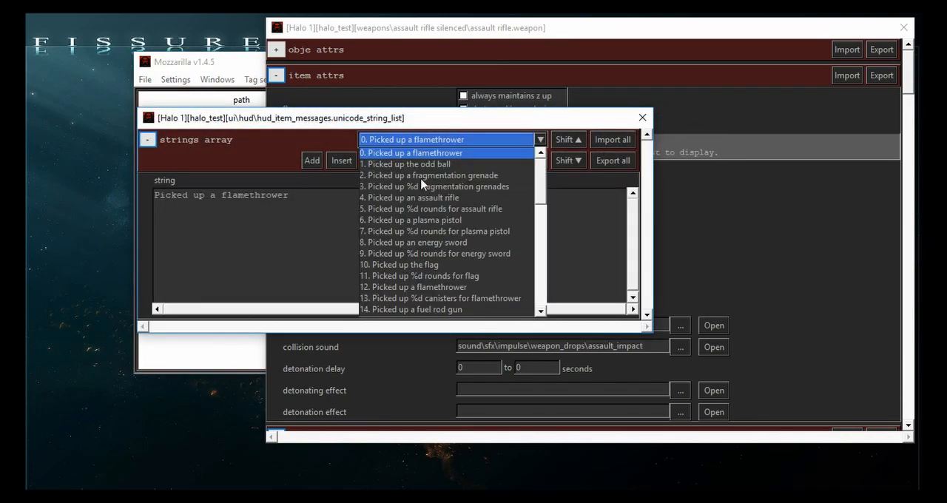
{"action": "scroll", "coordinate": [444, 230], "scroll_direction": "down", "scroll_amount": 10}
{"action": "left_click", "coordinate": [440, 309]}
{"action": "double_click", "coordinate": [242, 195]}
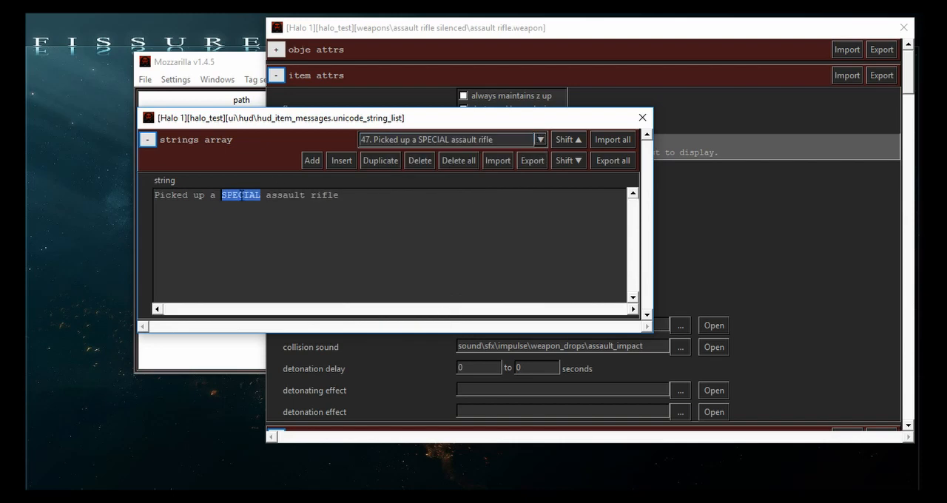
{"action": "type", "text": "silenced"}
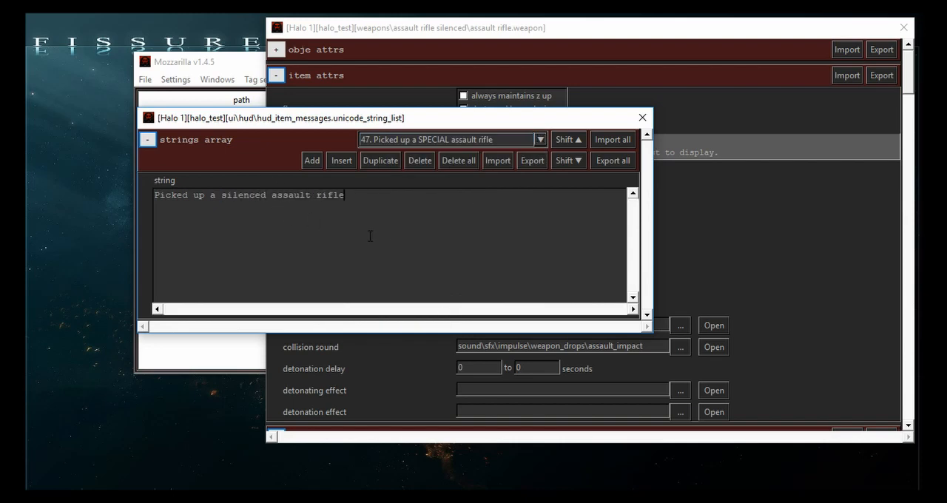
- Close the string list, the assault rifle weapon tag, and Mozzarilla
{"action": "left_click", "coordinate": [642, 117]}
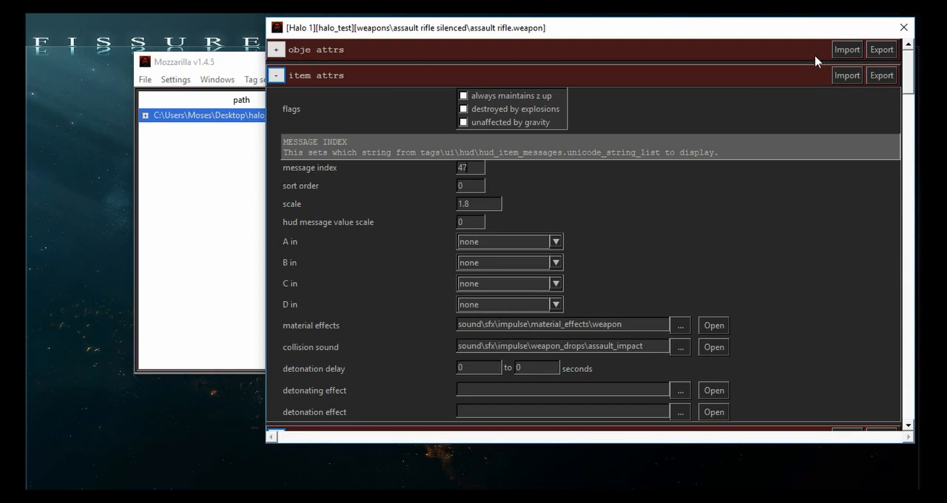
{"action": "left_click", "coordinate": [903, 31]}
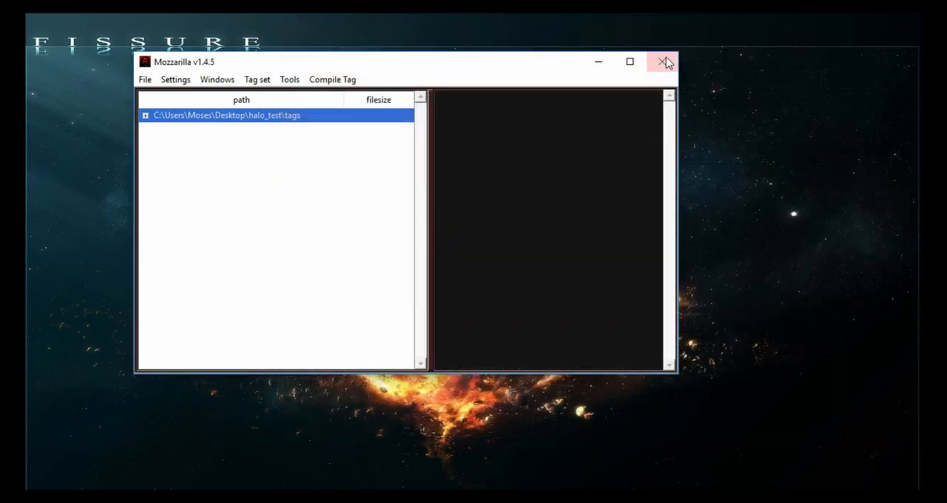
{"action": "left_click", "coordinate": [664, 61]}
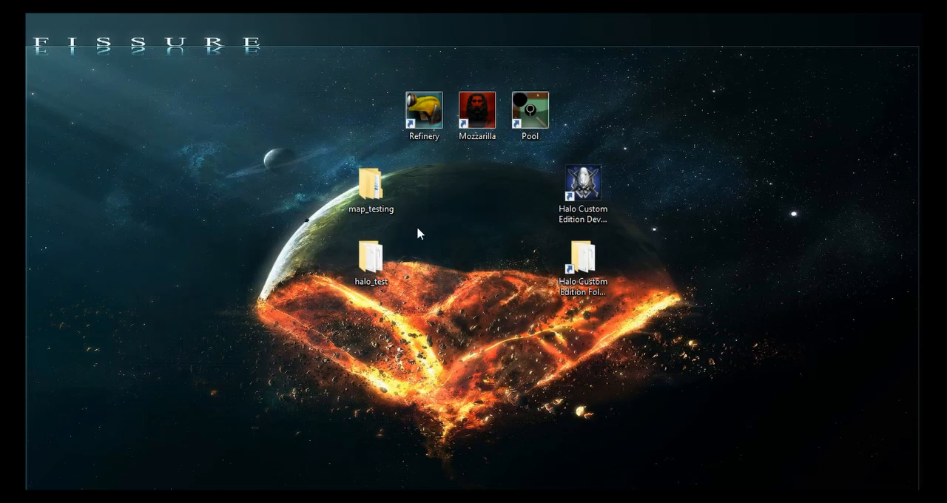
- Open the halo_test folder from the desktop and launch sapien.exe
{"action": "double_click", "coordinate": [369, 259]}
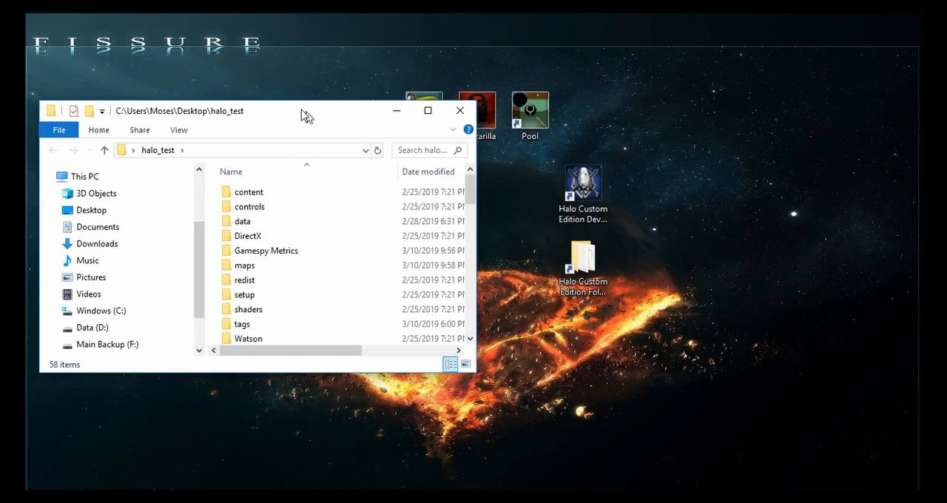
{"action": "left_click_drag", "start_coordinate": [304, 117], "coordinate": [315, 44]}
{"action": "double_click", "coordinate": [304, 27]}
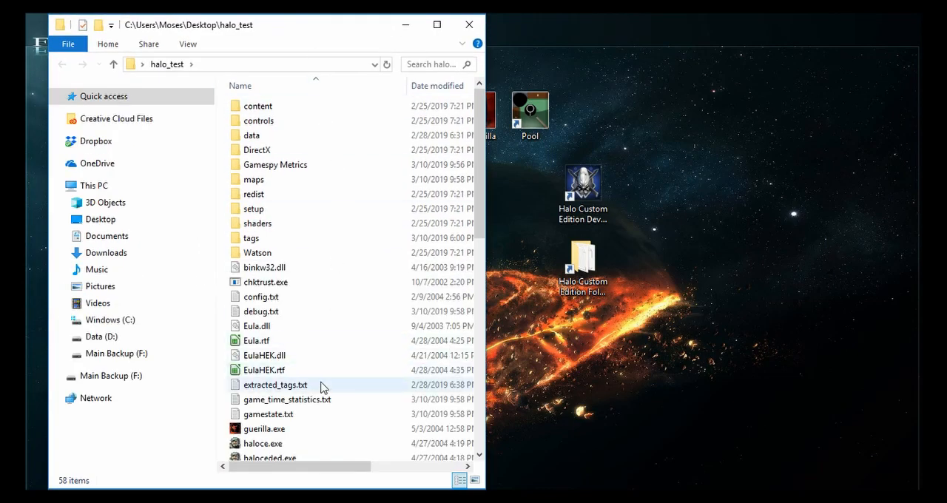
{"action": "scroll", "coordinate": [306, 412], "scroll_direction": "down", "scroll_amount": 11}
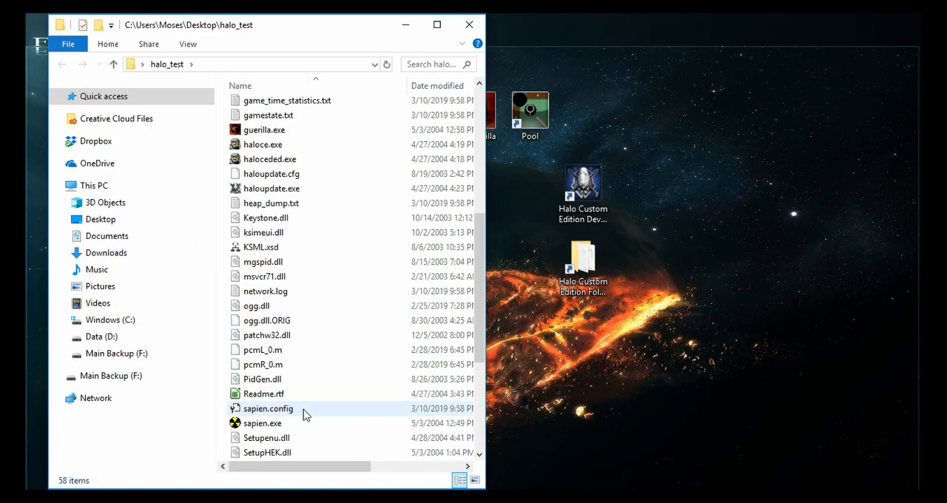
{"action": "double_click", "coordinate": [281, 234]}
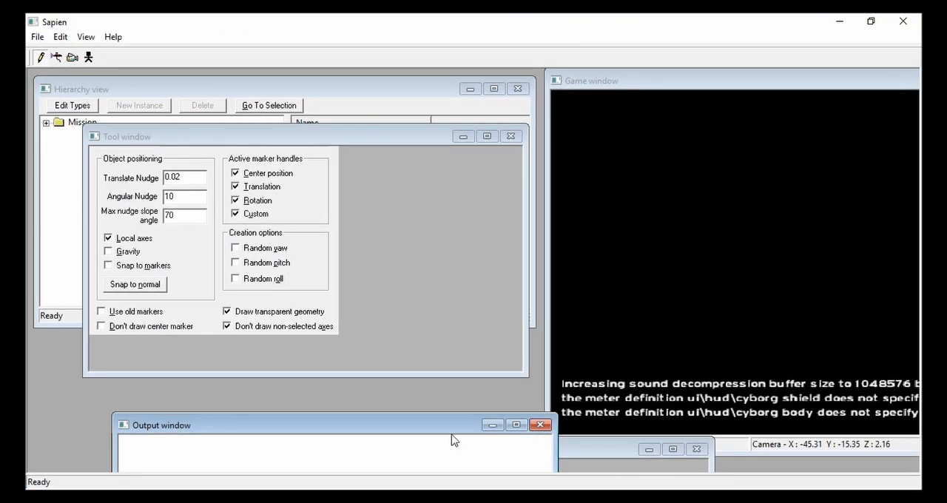
- Close the output window and rearrange the properties palette, tool window and game window so they all fit on screen
{"action": "left_click", "coordinate": [539, 425]}
{"action": "left_click_drag", "start_coordinate": [529, 448], "coordinate": [468, 230]}
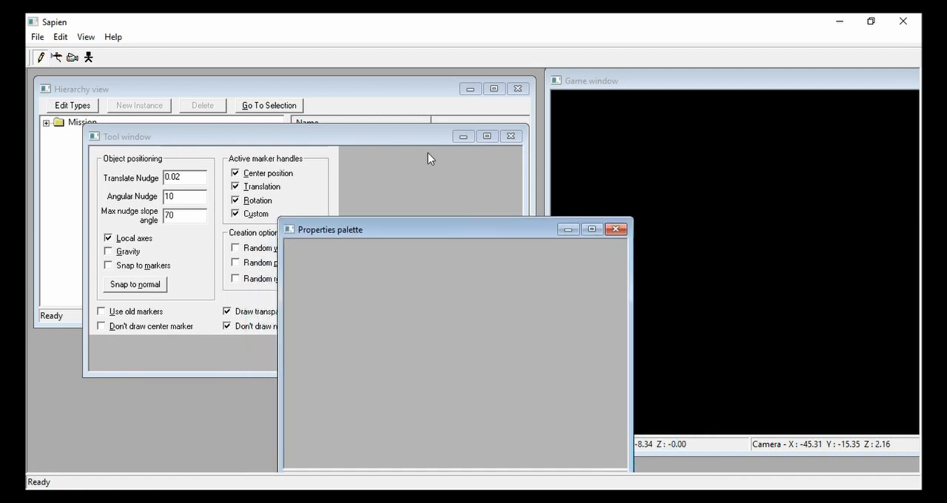
{"action": "left_click_drag", "start_coordinate": [427, 138], "coordinate": [405, 204]}
{"action": "left_click_drag", "start_coordinate": [508, 444], "coordinate": [326, 406]}
{"action": "left_click_drag", "start_coordinate": [226, 209], "coordinate": [203, 252]}
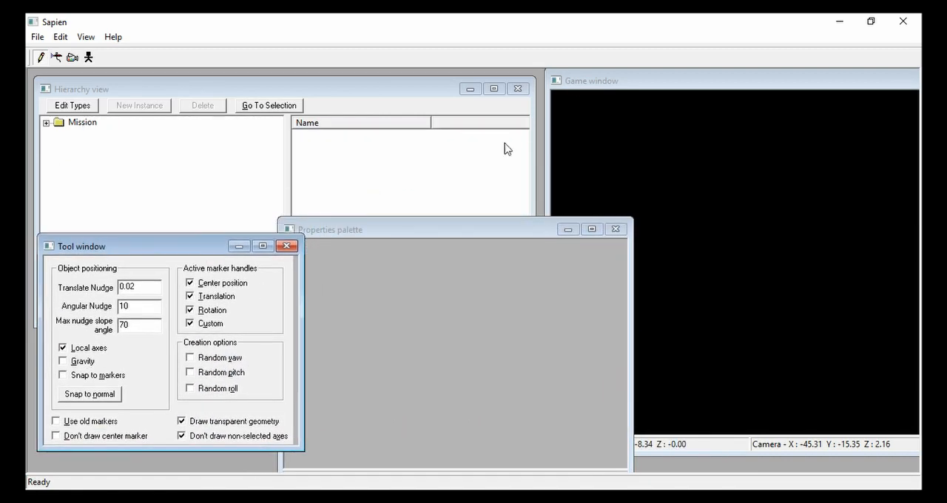
{"action": "left_click_drag", "start_coordinate": [589, 84], "coordinate": [311, 92]}
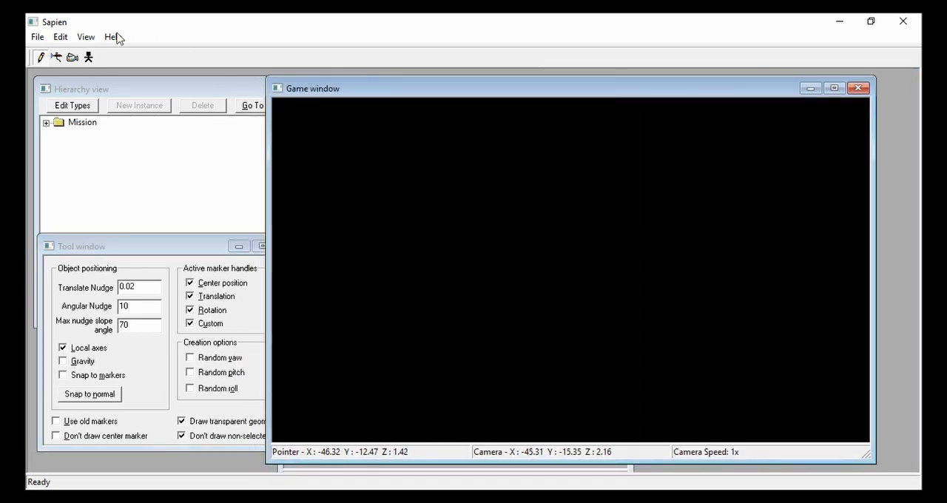
- Switch the level's active BSP to a10c
{"action": "left_click", "coordinate": [61, 36]}
{"action": "left_click", "coordinate": [70, 51]}
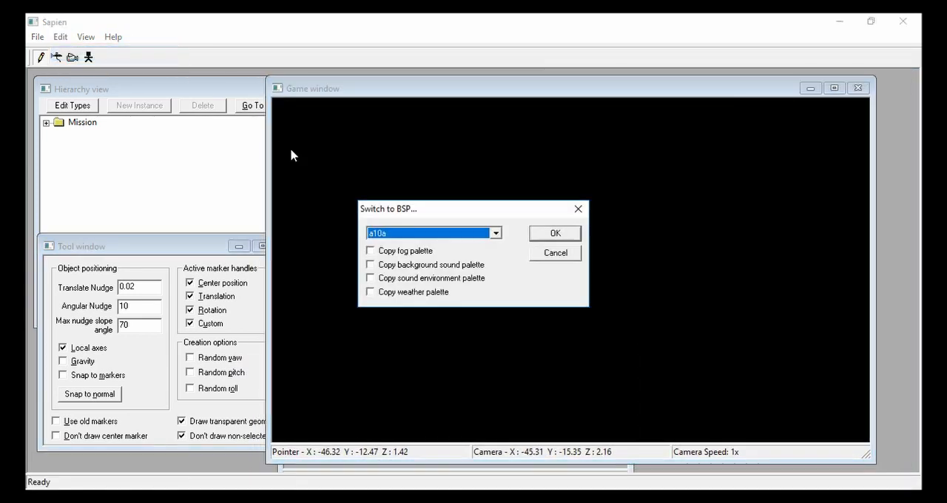
{"action": "left_click", "coordinate": [405, 235]}
{"action": "left_click", "coordinate": [394, 265]}
{"action": "left_click", "coordinate": [535, 234]}
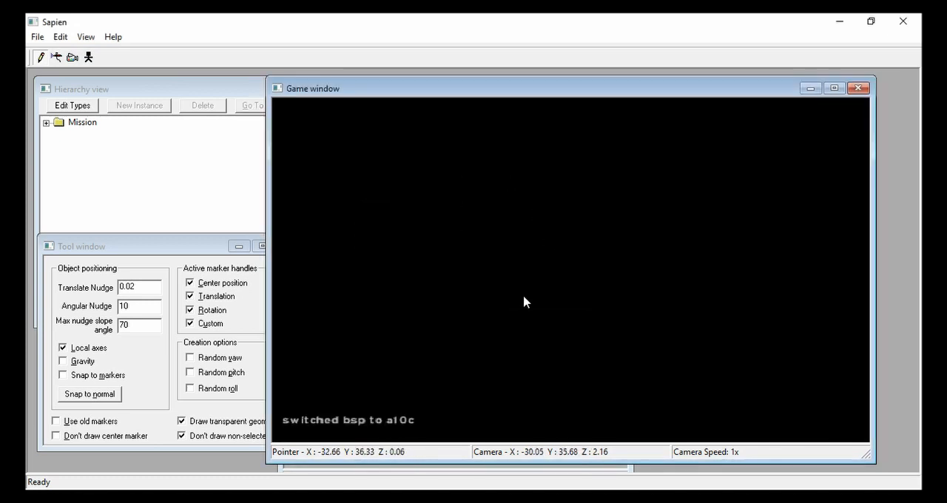
- Uncover the hierarchy view, expand the mission's objects and items, and list the placed weapons
{"action": "left_click_drag", "start_coordinate": [558, 87], "coordinate": [588, 90]}
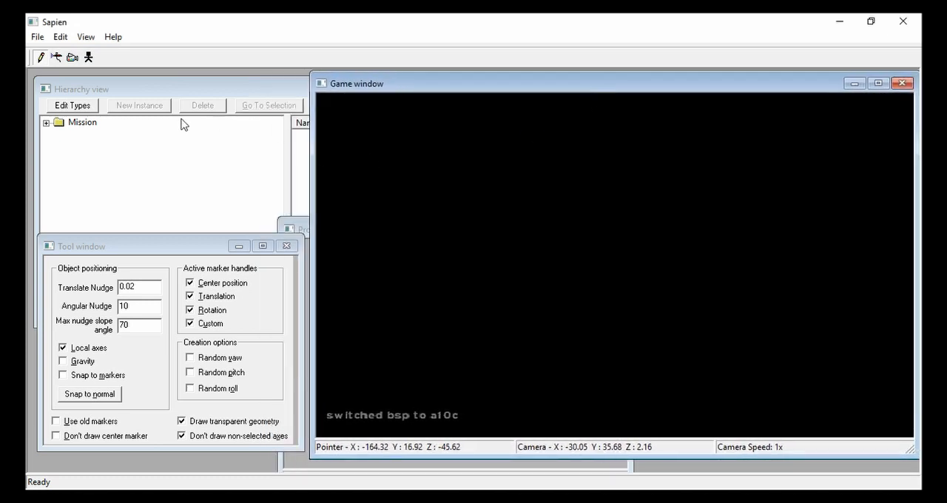
{"action": "double_click", "coordinate": [58, 125]}
{"action": "left_click", "coordinate": [60, 135]}
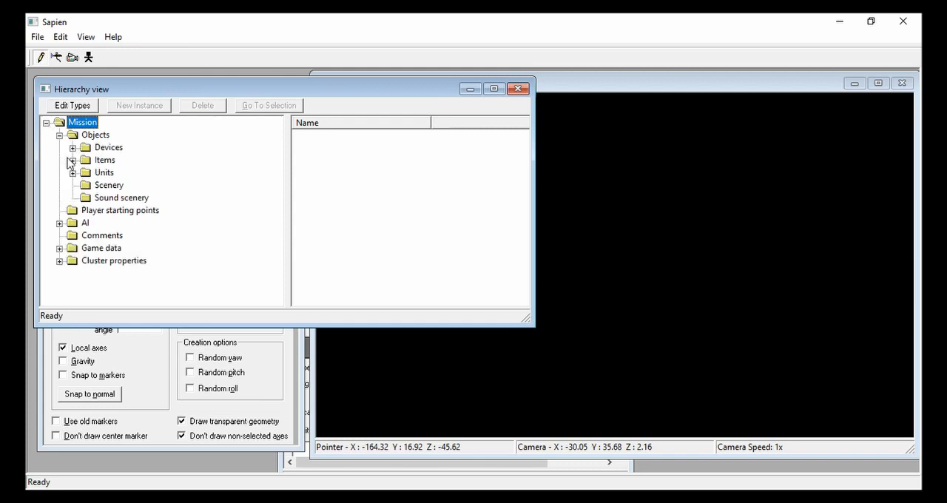
{"action": "left_click", "coordinate": [72, 160]}
{"action": "left_click", "coordinate": [126, 172]}
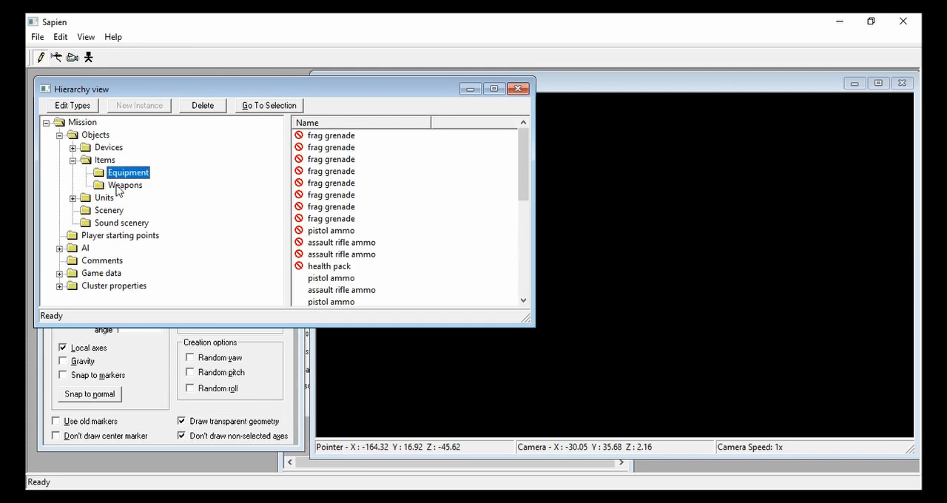
{"action": "left_click", "coordinate": [124, 185]}
{"action": "scroll", "coordinate": [359, 233], "scroll_direction": "down", "scroll_amount": 5}
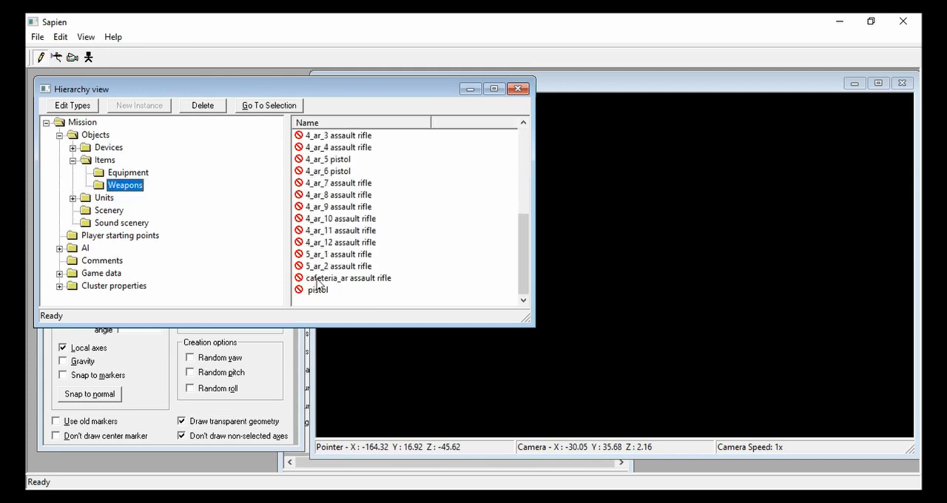
- Switch the active BSP to a10b and select the cafeteria_ar assault rifle
{"action": "left_click", "coordinate": [60, 37]}
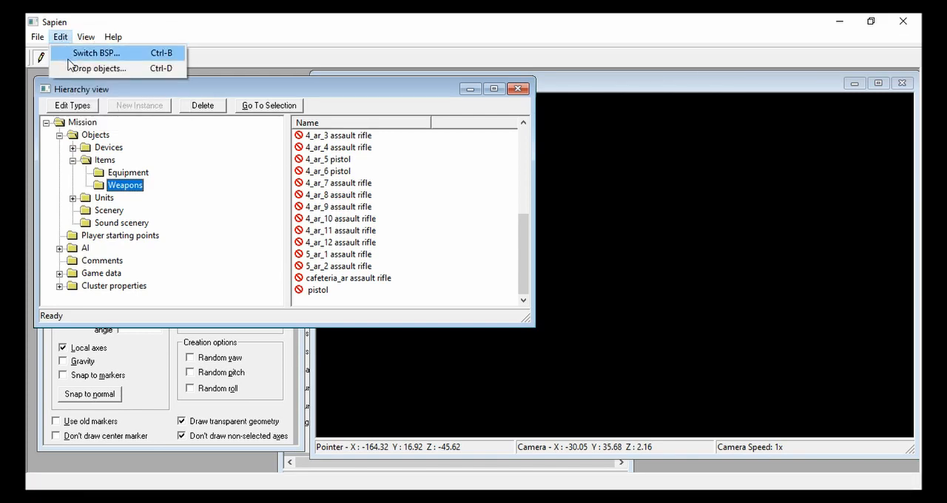
{"action": "left_click", "coordinate": [74, 58]}
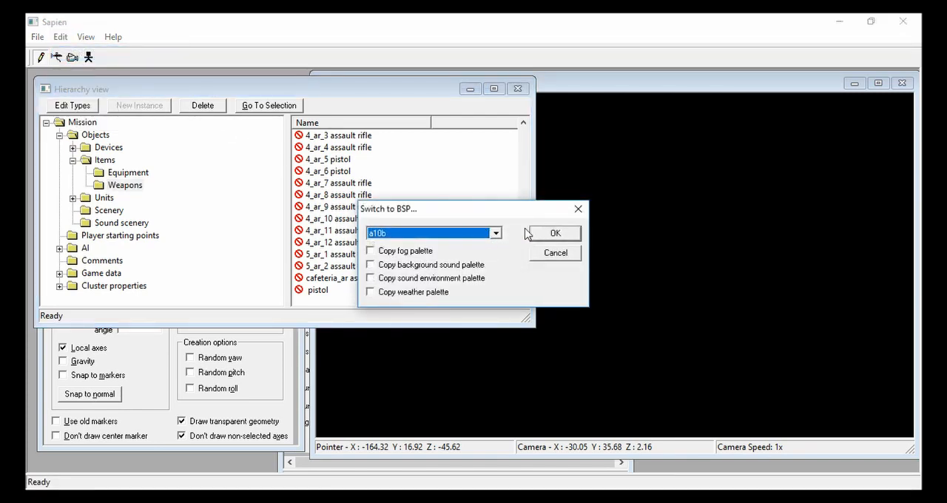
{"action": "left_click", "coordinate": [547, 234]}
{"action": "left_click", "coordinate": [353, 278]}
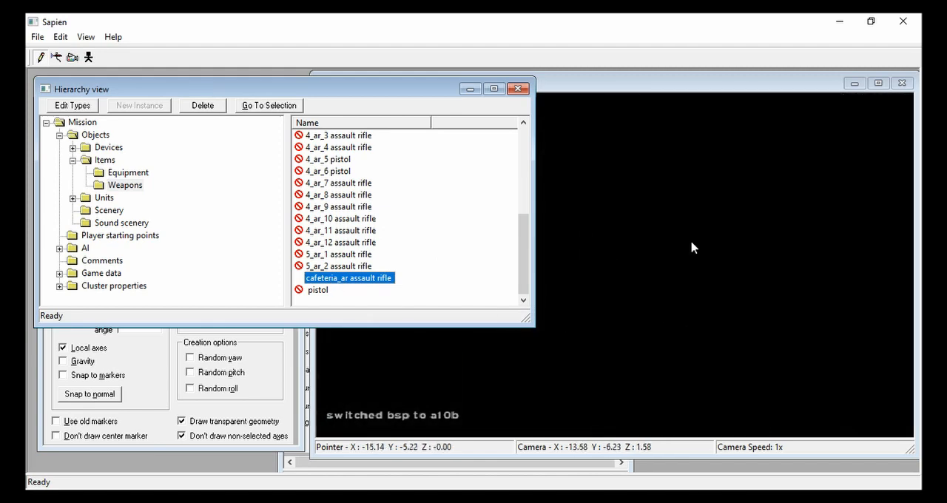
- Fly the camera through the level to an open patch of floor beside the parked vehicle
{"action": "left_click", "coordinate": [693, 247]}
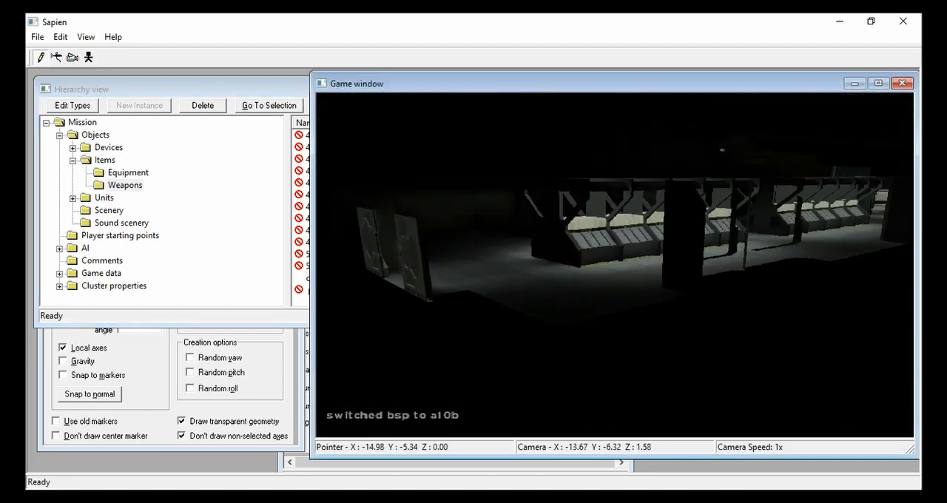
{"action": "middle_click_drag", "start_coordinate": [692, 247], "coordinate": [698, 306]}
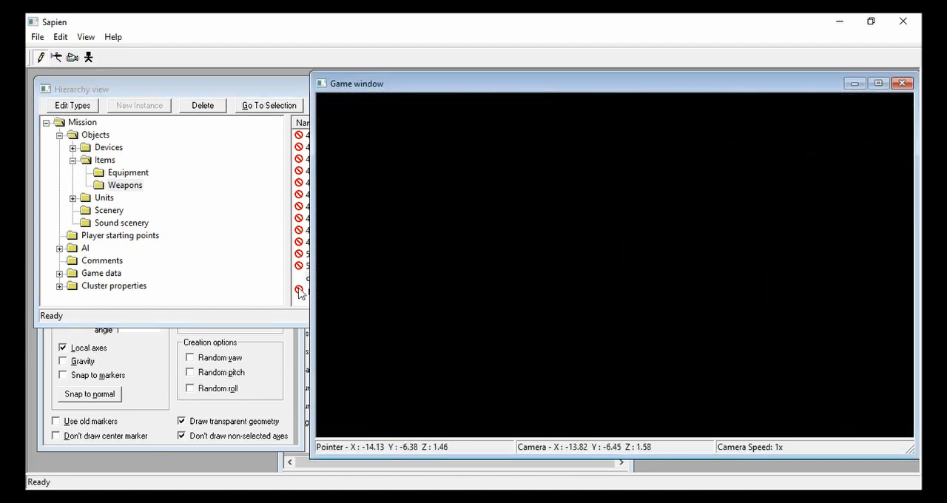
{"action": "left_click", "coordinate": [301, 316]}
{"action": "double_click", "coordinate": [319, 282]}
{"action": "middle_click_drag", "start_coordinate": [687, 371], "coordinate": [931, 345]}
{"action": "left_click", "coordinate": [687, 373]}
{"action": "key", "text": "w"}
{"action": "key", "text": "w"}
{"action": "key", "text": "w"}
{"action": "key", "text": "w"}
{"action": "middle_click_drag", "start_coordinate": [615, 265], "coordinate": [456, 321]}
{"action": "key", "text": "w"}
{"action": "key", "text": "w"}
{"action": "key", "text": "d"}
{"action": "key", "text": "s"}
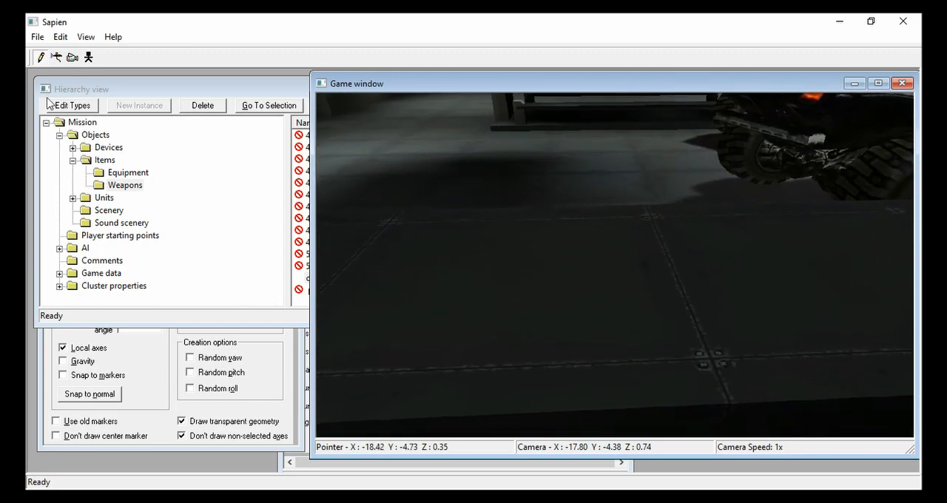
- Start adding a weapon type and rename assault rifle.weapon to assault rifle silenced.weapon in the assault rifle silenced folder
{"action": "left_click", "coordinate": [53, 106]}
{"action": "left_click", "coordinate": [378, 327]}
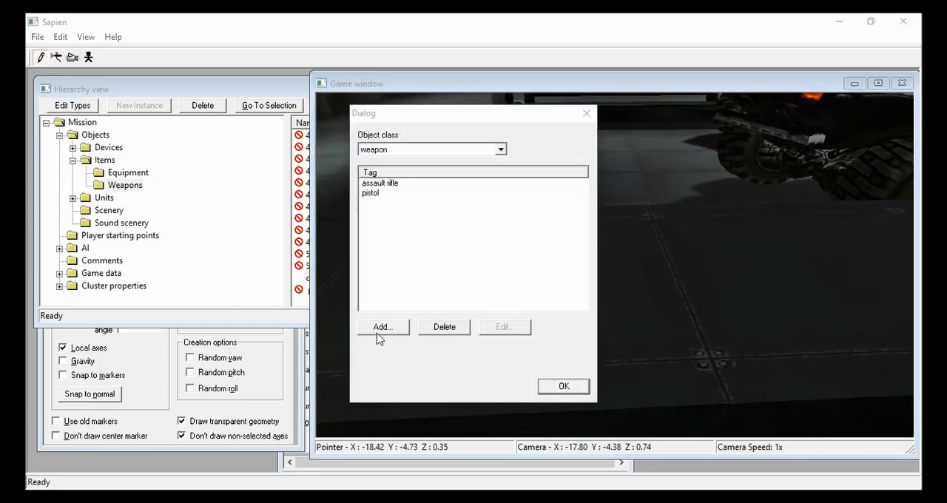
{"action": "left_click", "coordinate": [406, 221]}
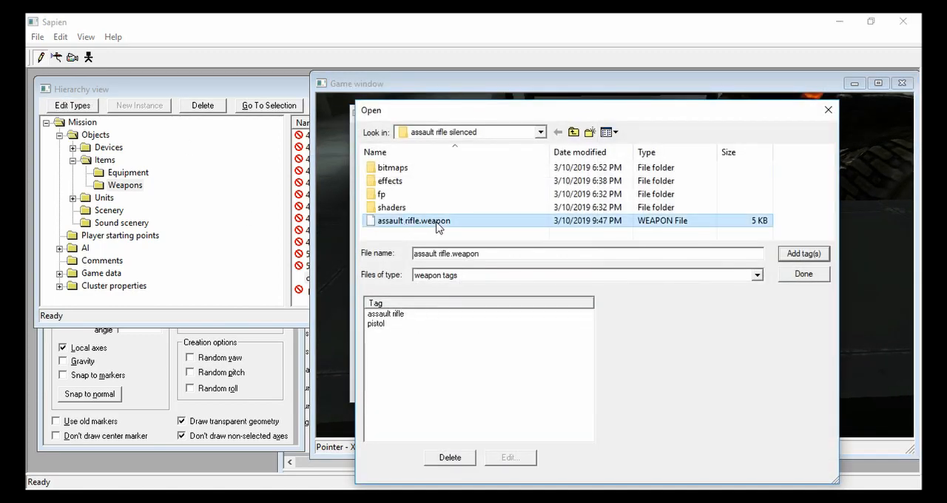
{"action": "left_click", "coordinate": [425, 222]}
{"action": "left_click", "coordinate": [419, 222]}
{"action": "type", "text": "silenced"}
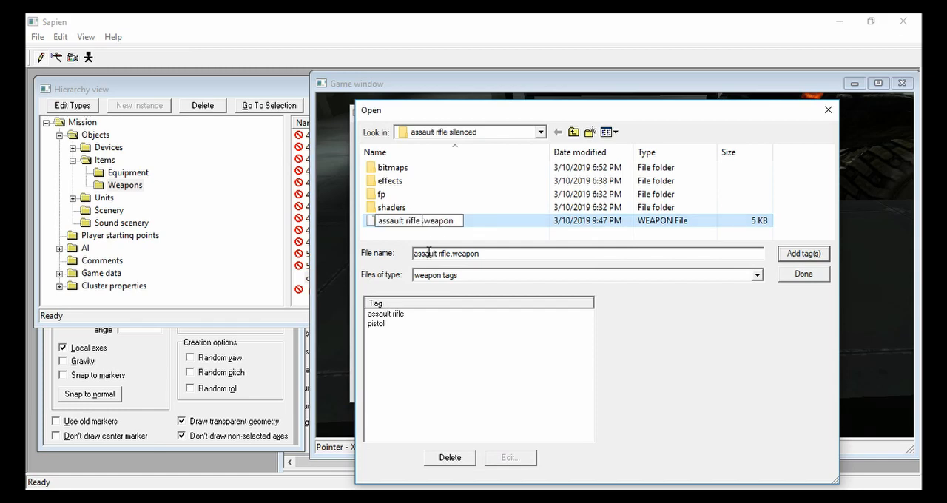
{"action": "left_click", "coordinate": [428, 252]}
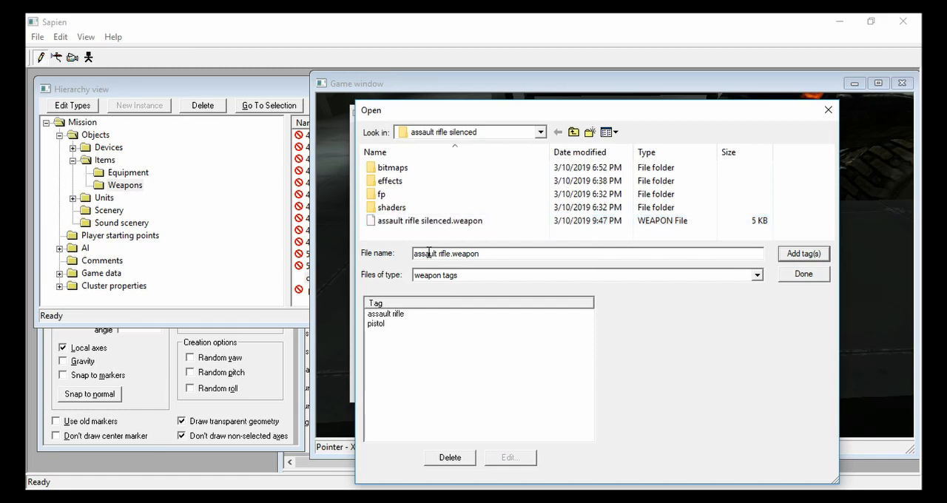
- Add assault rifle silenced.weapon to the scenario's weapon types and place a new weapon on the floor near the vehicle
{"action": "left_click", "coordinate": [441, 220]}
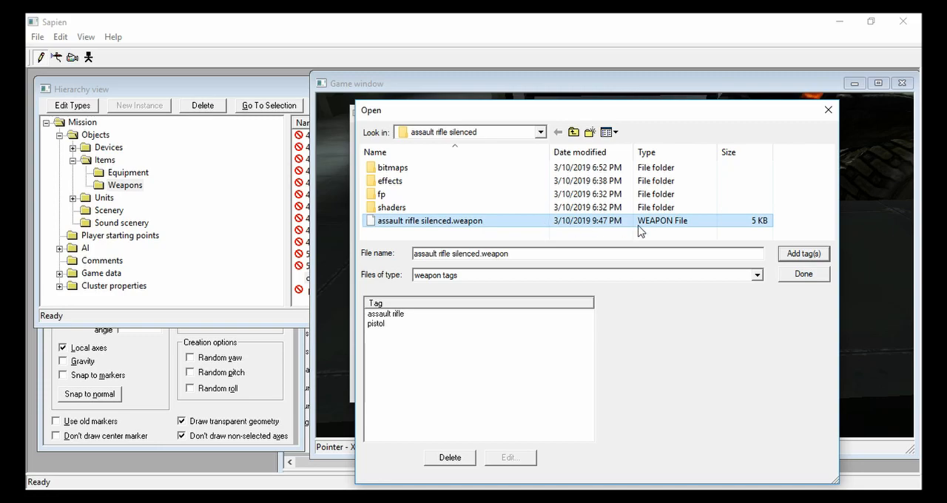
{"action": "left_click", "coordinate": [797, 256]}
{"action": "left_click", "coordinate": [804, 275]}
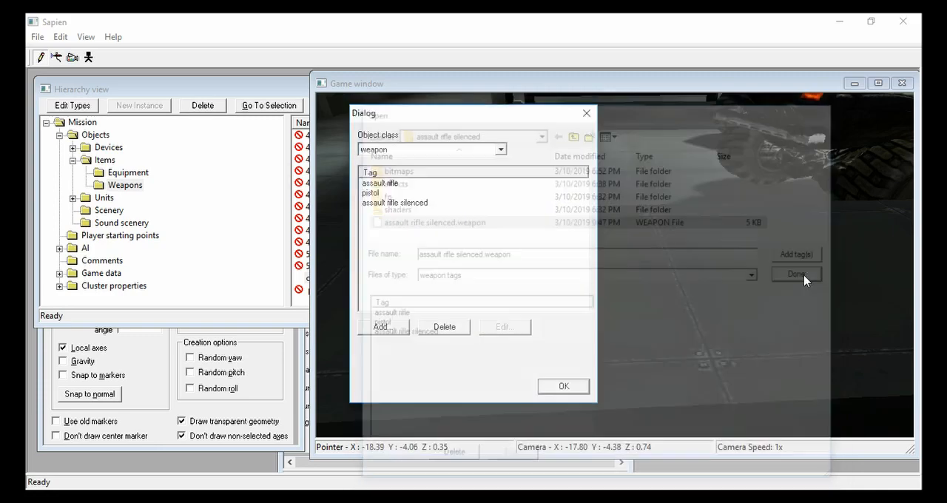
{"action": "left_click", "coordinate": [545, 387]}
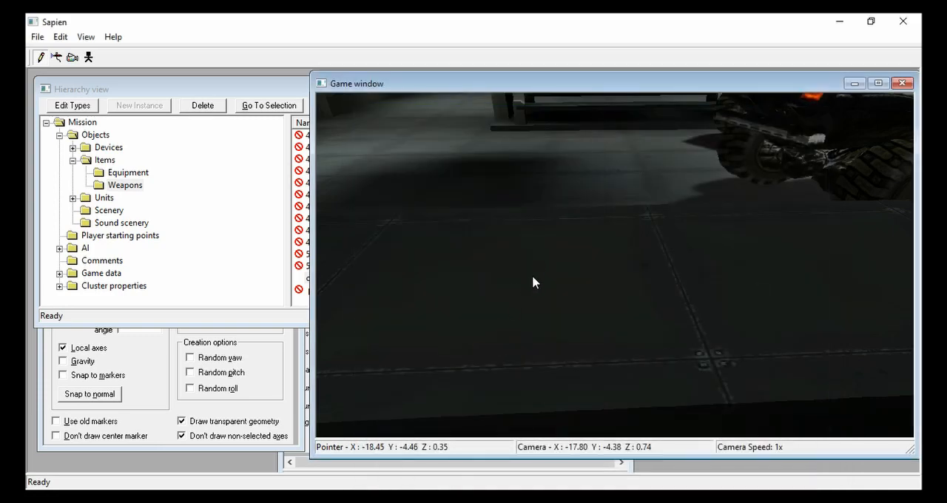
- Set the placed weapon's type to assault rifle silenced in its properties
{"action": "left_click", "coordinate": [283, 406]}
{"action": "left_click", "coordinate": [305, 471]}
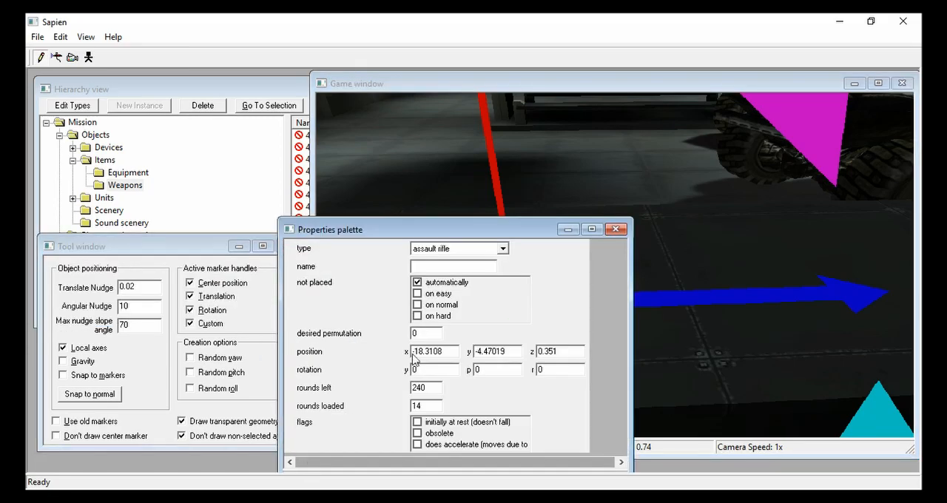
{"action": "left_click", "coordinate": [455, 250]}
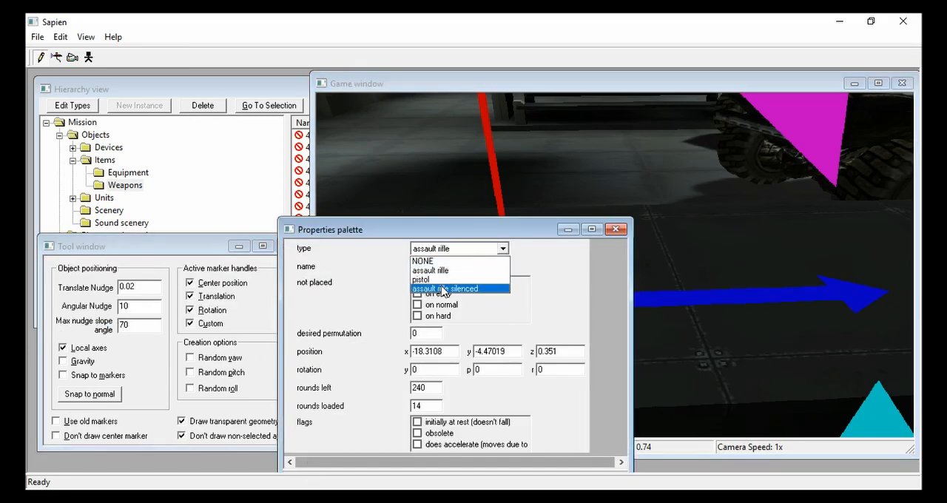
{"action": "left_click", "coordinate": [444, 289]}
{"action": "left_click", "coordinate": [428, 334]}
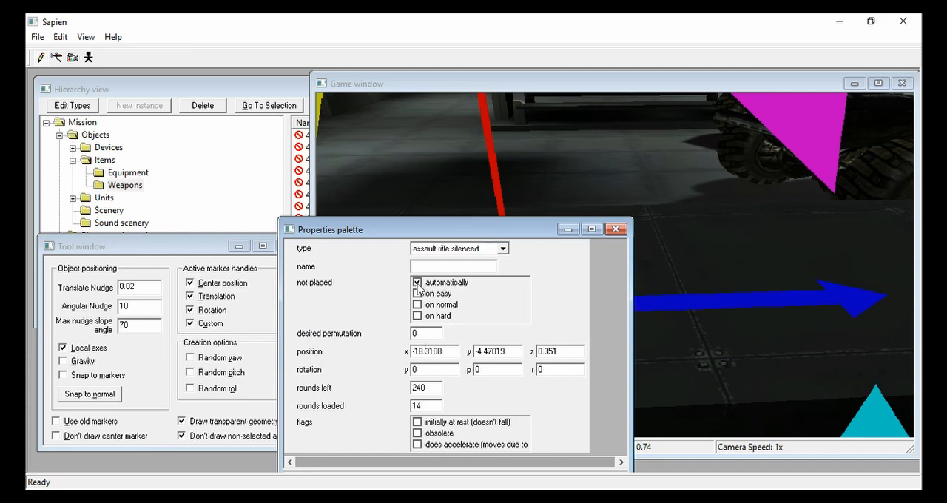
- Turn off the weapon's "not placed automatically" option and give it 80 rounds left and 20 rounds loaded
{"action": "left_click", "coordinate": [417, 282]}
{"action": "left_click_drag", "start_coordinate": [403, 404], "coordinate": [354, 399]}
{"action": "left_click_drag", "start_coordinate": [440, 390], "coordinate": [396, 380]}
{"action": "type", "text": "80"}
- Save the scenario under the new name a10_test in the a10 folder
{"action": "left_click", "coordinate": [33, 39]}
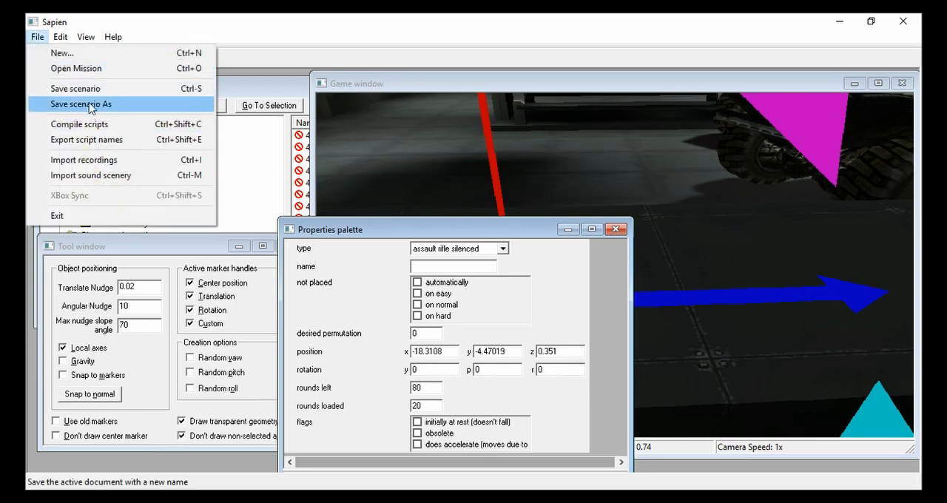
{"action": "left_click", "coordinate": [90, 106]}
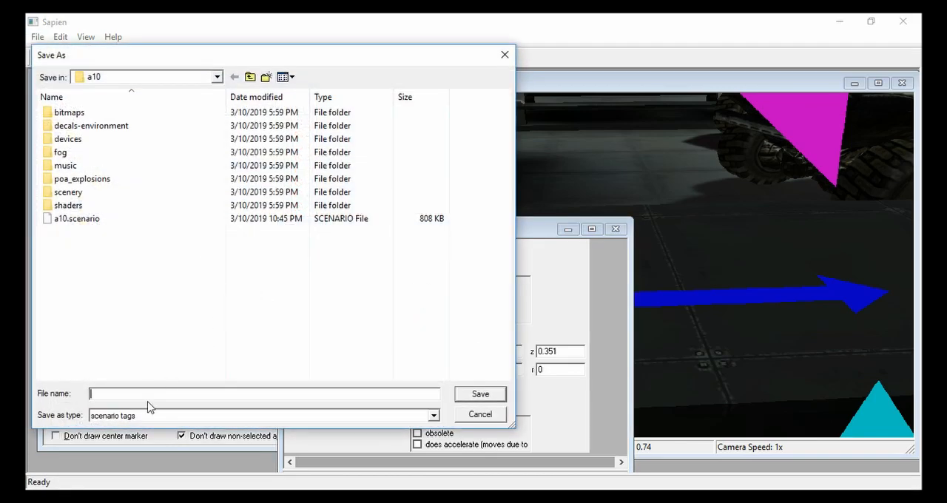
{"action": "type", "text": "a10t_"}
{"action": "key", "text": "BackSpace"}
{"action": "key", "text": "BackSpace"}
{"action": "type", "text": "_tes"}
{"action": "key", "text": "Return"}
- Close Sapien without saving the scenario again
{"action": "left_click", "coordinate": [454, 94]}
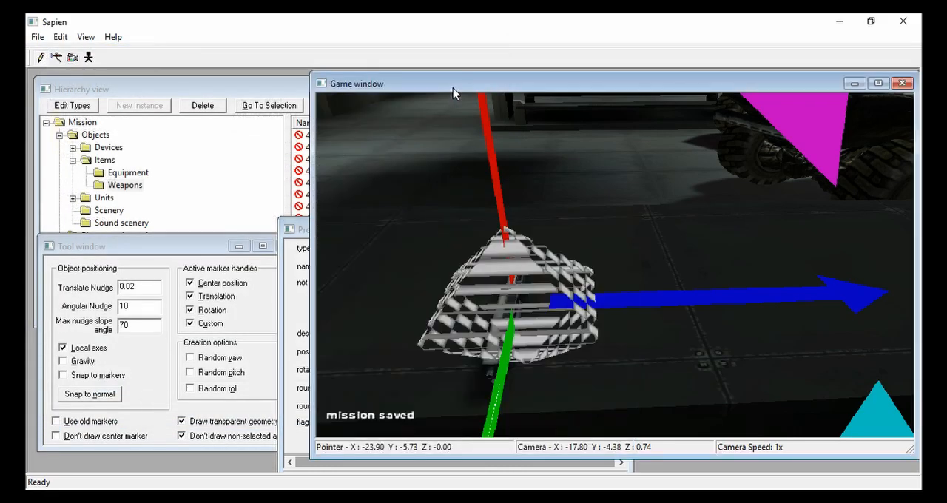
{"action": "left_click", "coordinate": [904, 21]}
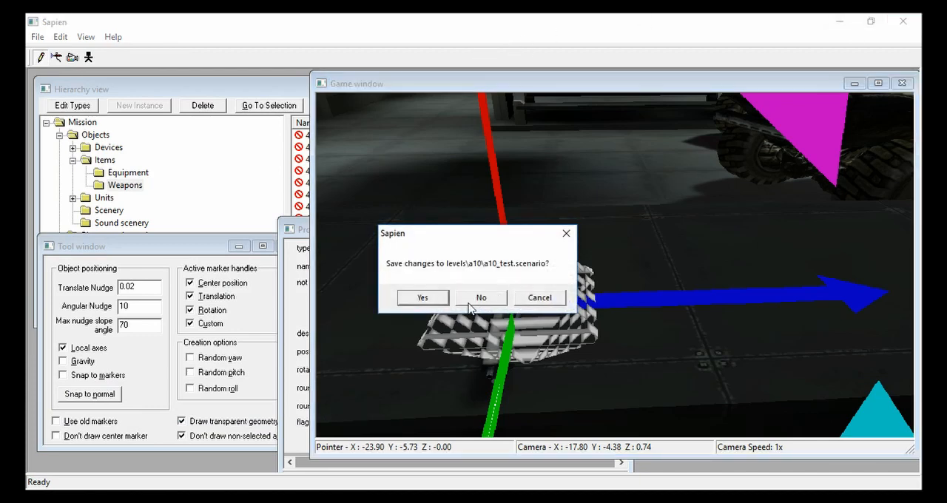
{"action": "left_click", "coordinate": [481, 297]}
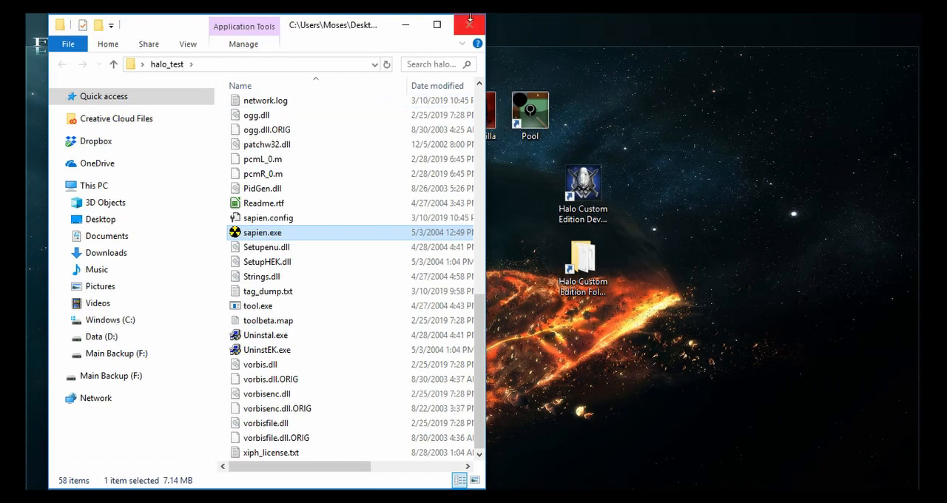
- Open Pool and choose a10_test.scenario in the a10 folder as the scenario for the build-cache-file command
{"action": "double_click", "coordinate": [536, 137]}
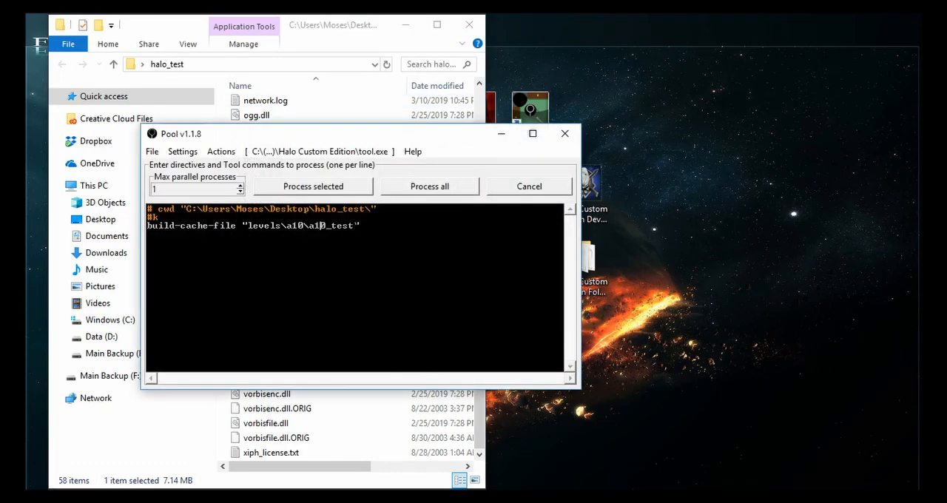
{"action": "double_click", "coordinate": [329, 227]}
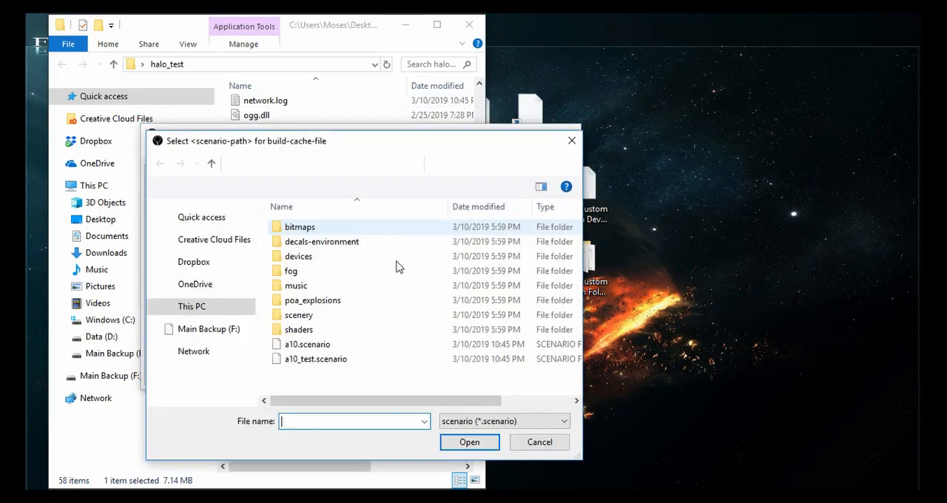
{"action": "right_click", "coordinate": [326, 229]}
{"action": "left_click", "coordinate": [287, 370]}
{"action": "double_click", "coordinate": [296, 359]}
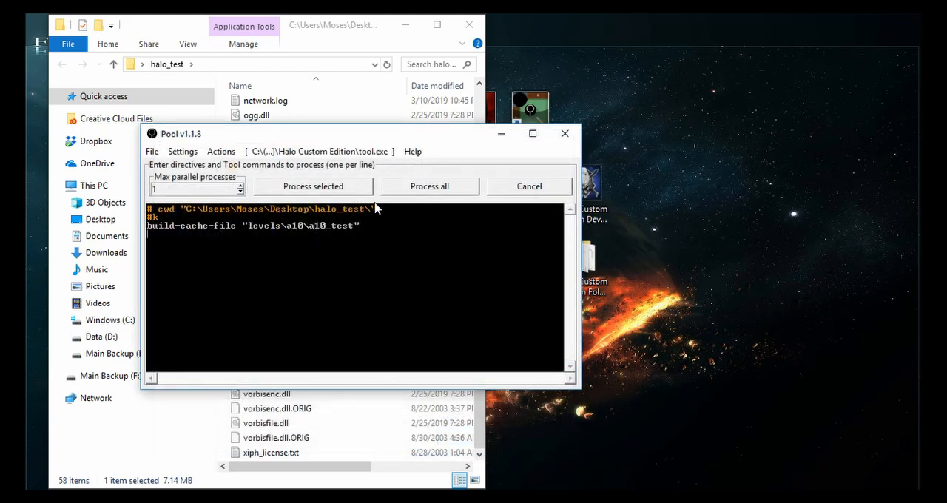
- Process all the listed commands to build the a10_test map and close Pool
{"action": "left_click", "coordinate": [419, 188]}
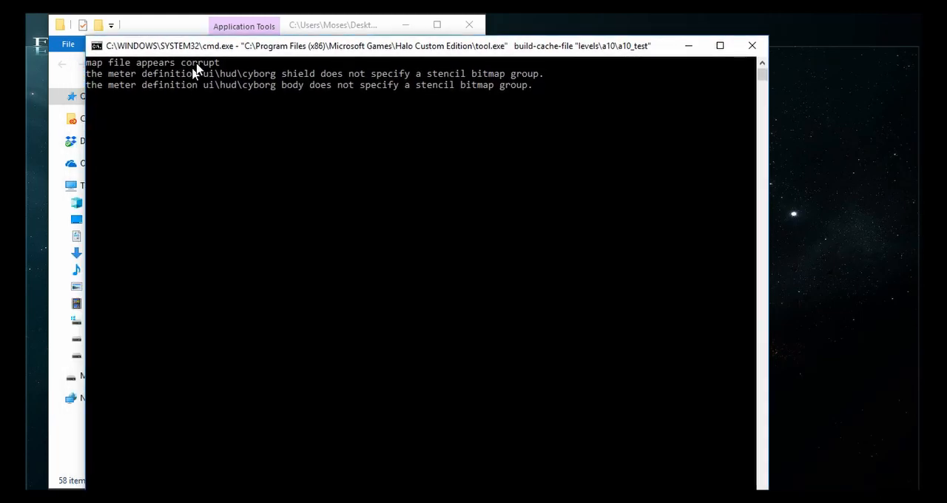
{"action": "left_click_drag", "start_coordinate": [208, 29], "coordinate": [202, 202]}
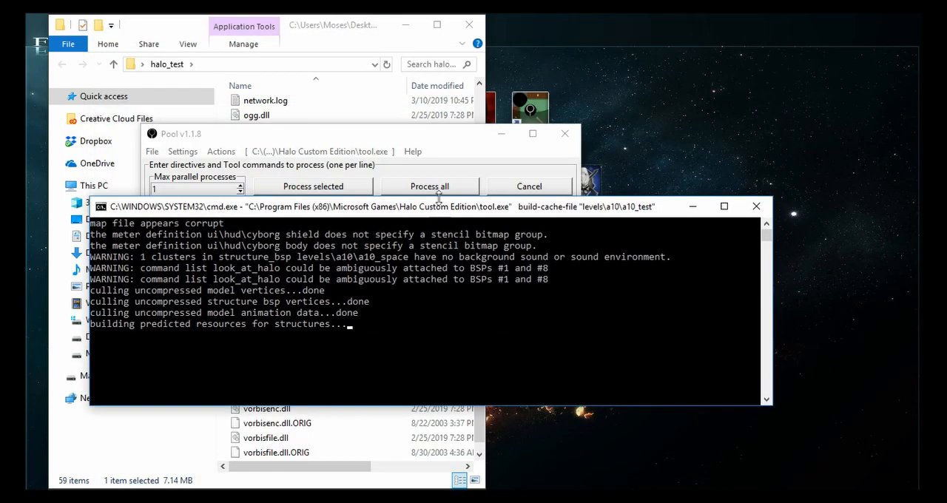
{"action": "left_click_drag", "start_coordinate": [439, 207], "coordinate": [439, 157]}
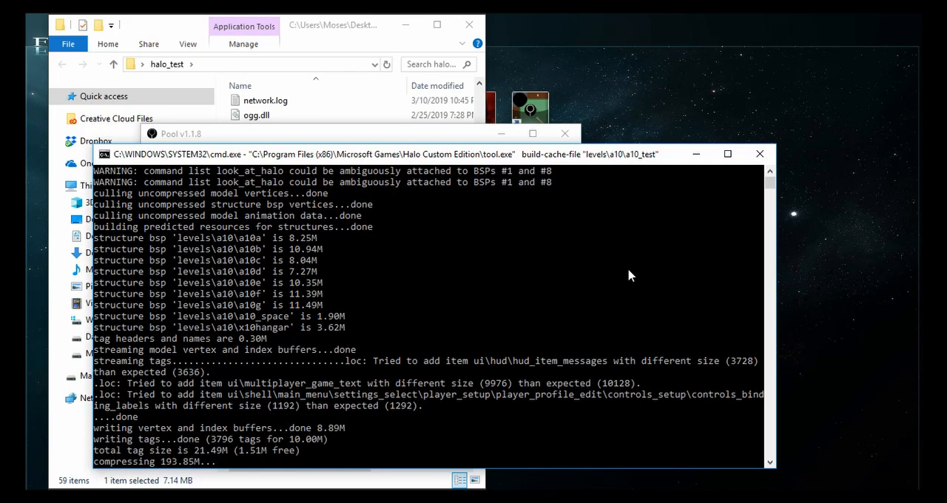
{"action": "left_click", "coordinate": [759, 154]}
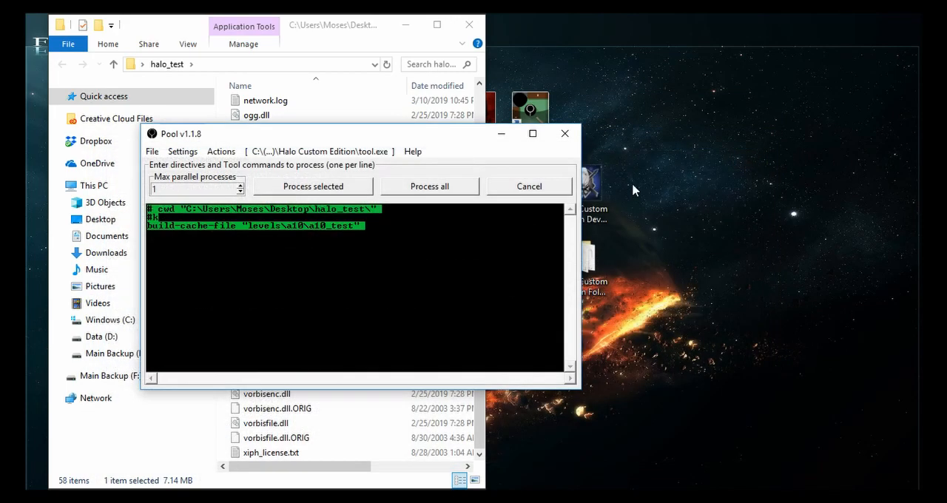
{"action": "left_click", "coordinate": [565, 134]}
- Move a10_test.map from the halo_test maps folder into the maps folder of the Halo Custom Edition installation, granting administrator permission
{"action": "scroll", "coordinate": [332, 228], "scroll_direction": "up", "scroll_amount": 10}
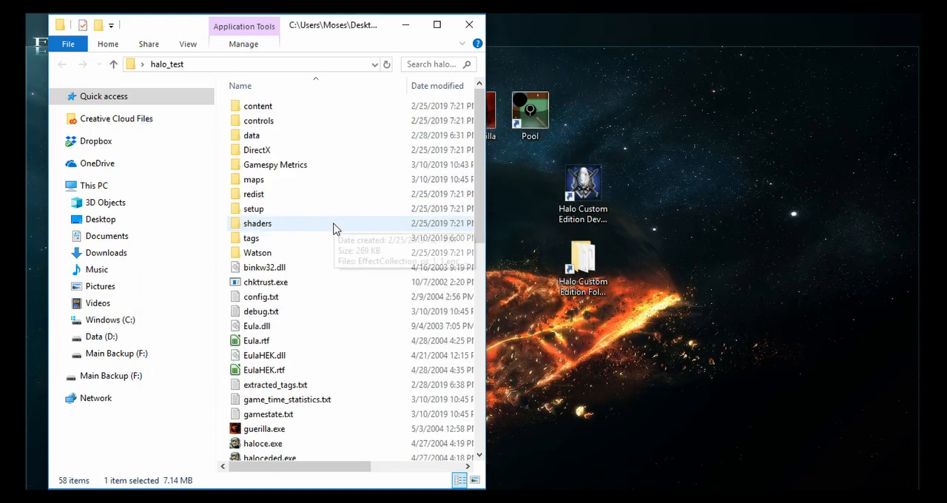
{"action": "double_click", "coordinate": [300, 181]}
{"action": "left_click", "coordinate": [276, 111]}
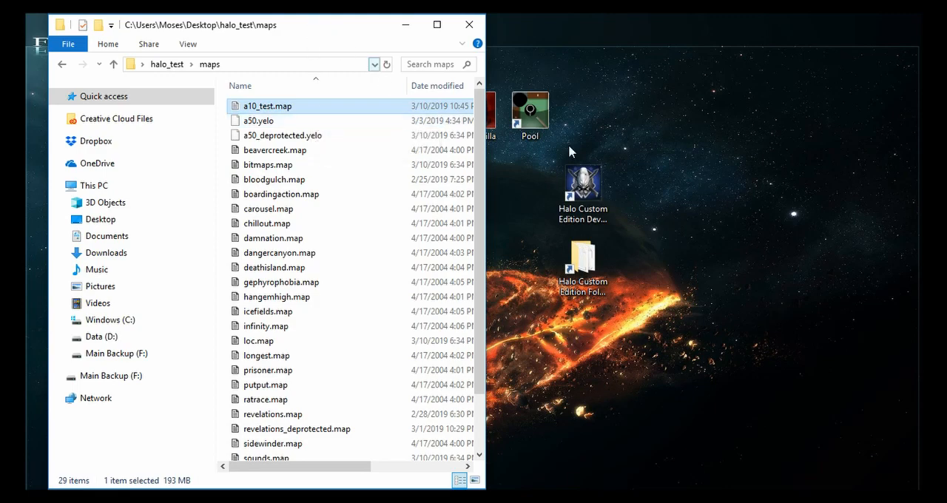
{"action": "left_click", "coordinate": [579, 256]}
{"action": "double_click", "coordinate": [579, 256]}
{"action": "left_click_drag", "start_coordinate": [263, 65], "coordinate": [562, 95]}
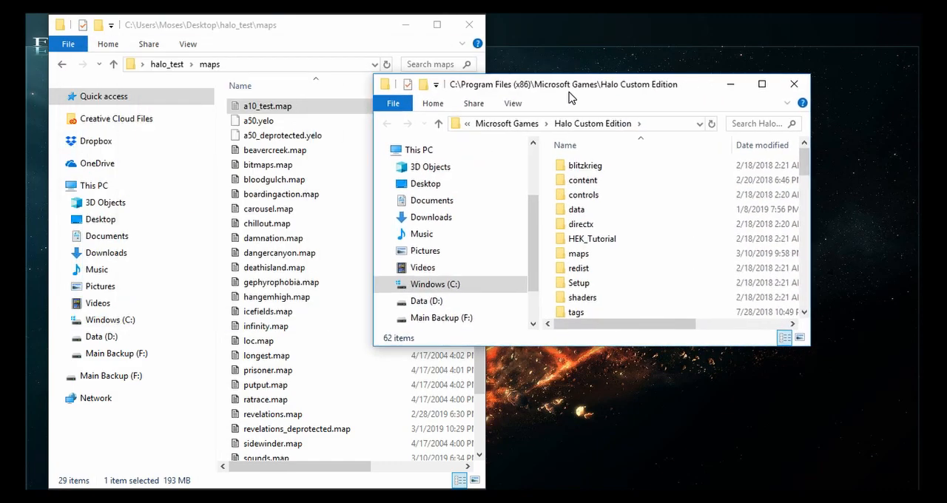
{"action": "left_click_drag", "start_coordinate": [255, 107], "coordinate": [577, 253]}
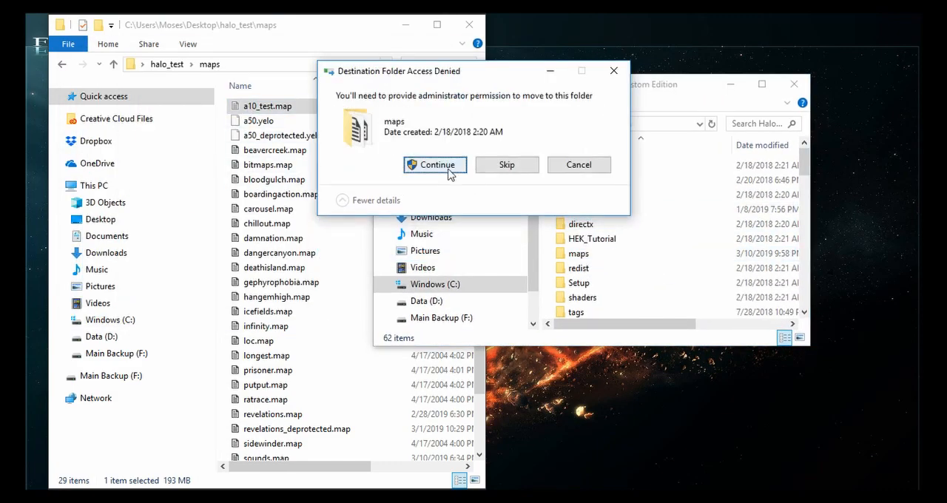
{"action": "left_click", "coordinate": [436, 165]}
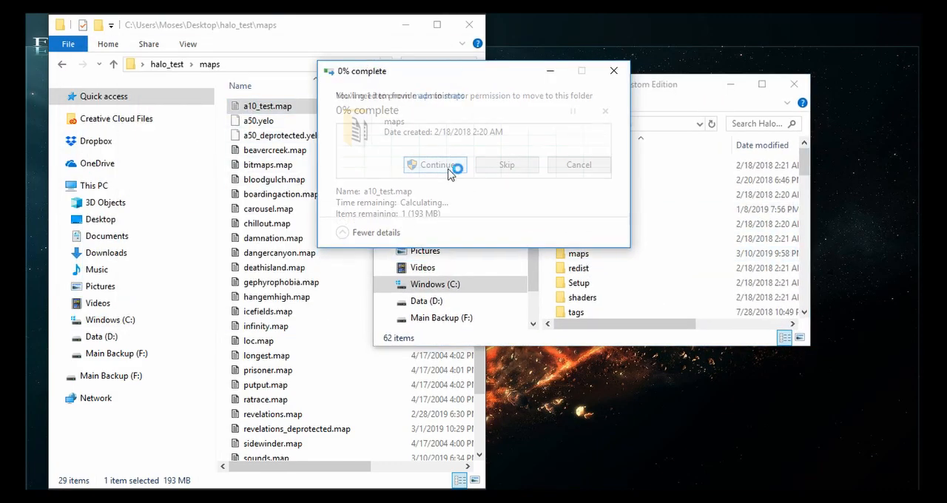
- Close the halo_test maps and Halo Custom Edition folder windows
{"action": "left_click", "coordinate": [347, 37]}
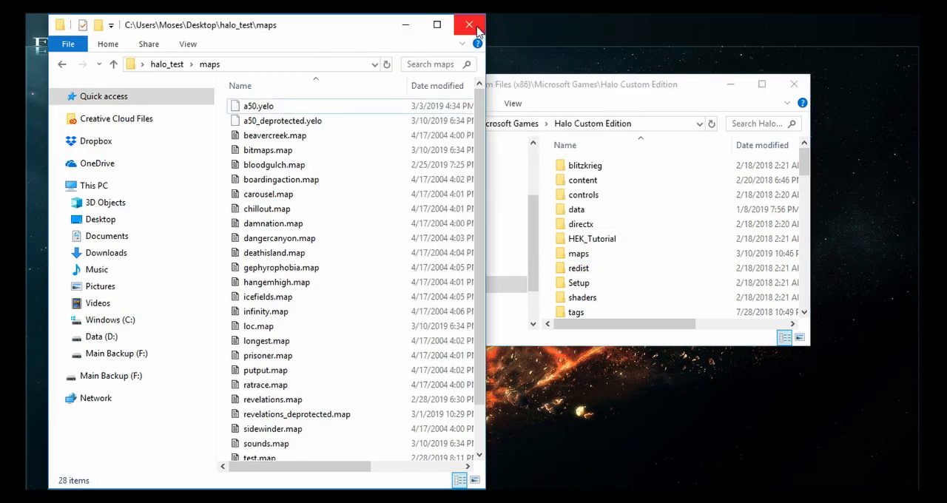
{"action": "left_click", "coordinate": [470, 26]}
{"action": "left_click", "coordinate": [794, 85]}
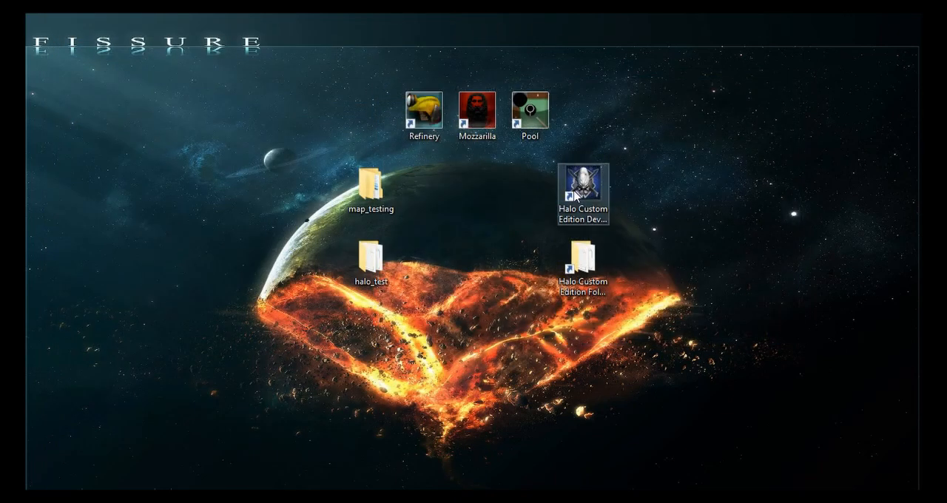
- Launch Halo Custom Edition in dev mode and start a new campaign game of The Pillar of Autumn on Heroic difficulty
{"action": "double_click", "coordinate": [574, 192]}
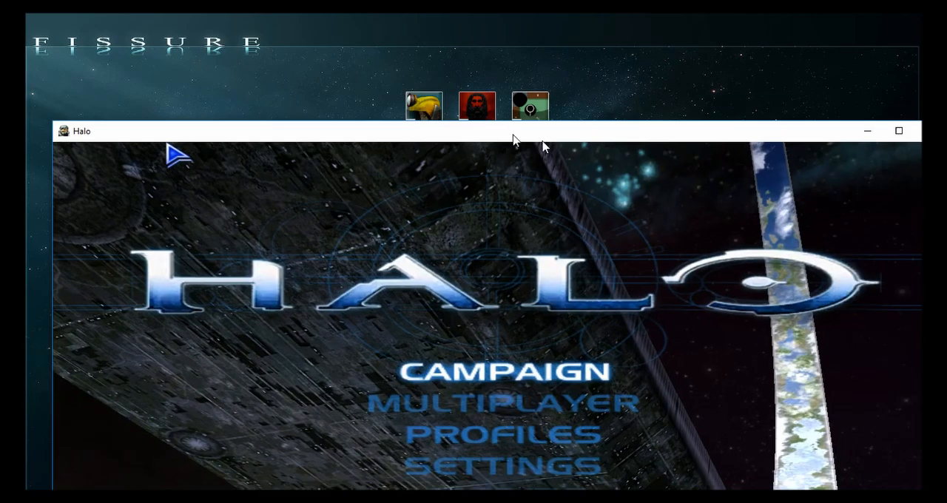
{"action": "left_click_drag", "start_coordinate": [542, 140], "coordinate": [542, 55]}
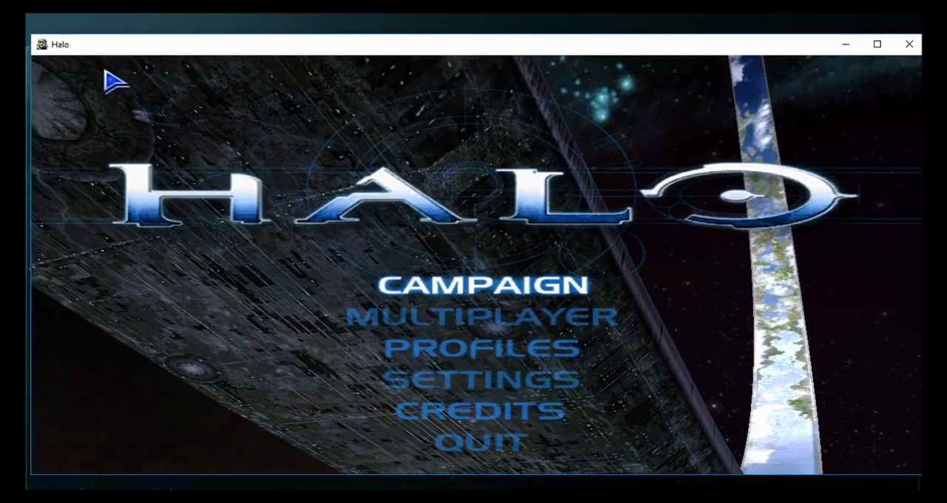
{"action": "left_click", "coordinate": [471, 287]}
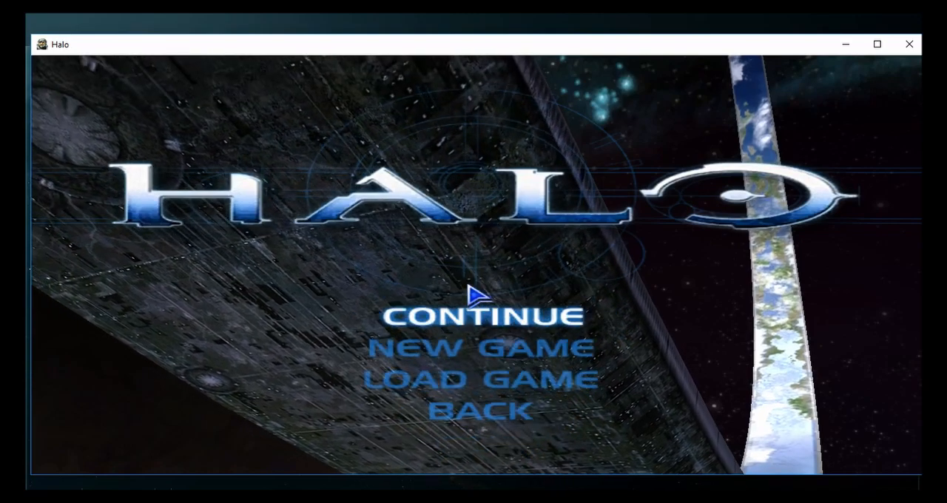
{"action": "left_click", "coordinate": [419, 355]}
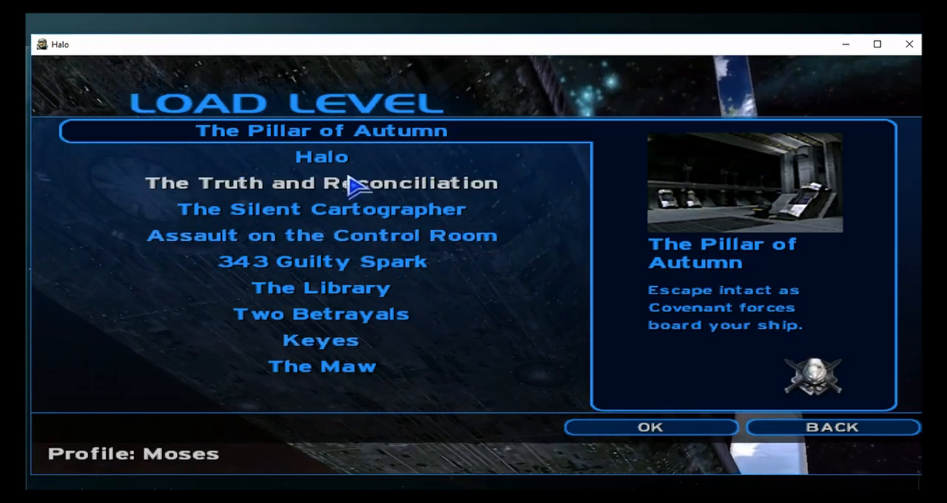
{"action": "left_click", "coordinate": [308, 139]}
{"action": "left_click", "coordinate": [155, 193]}
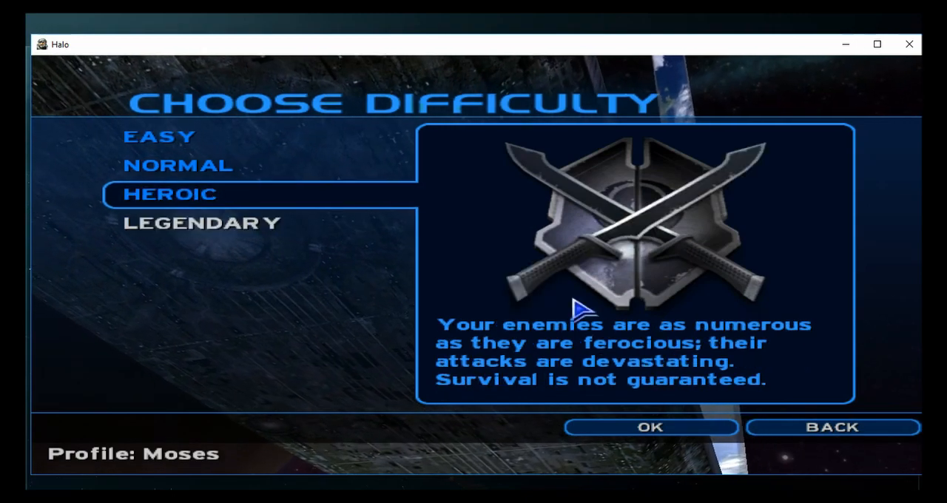
{"action": "left_click", "coordinate": [639, 425]}
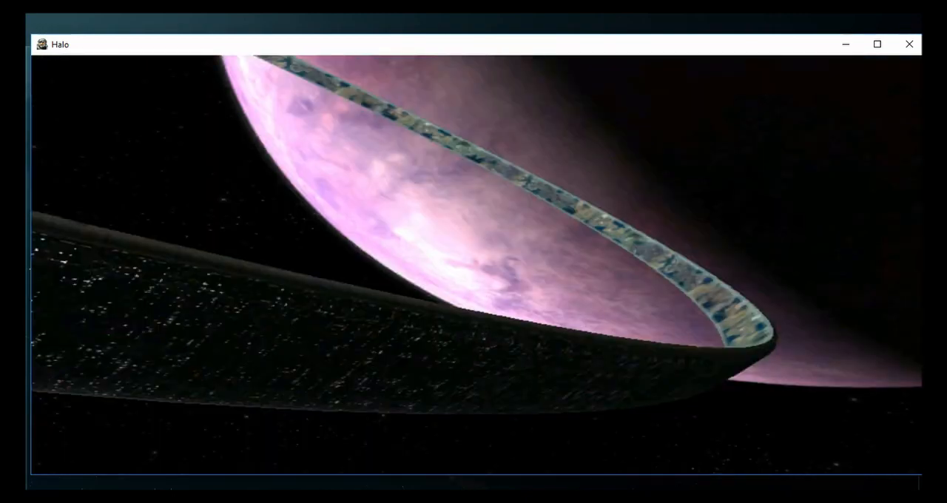
- Load the test level from the game's console with the command map_name a10_test
{"action": "key", "text": "grave"}
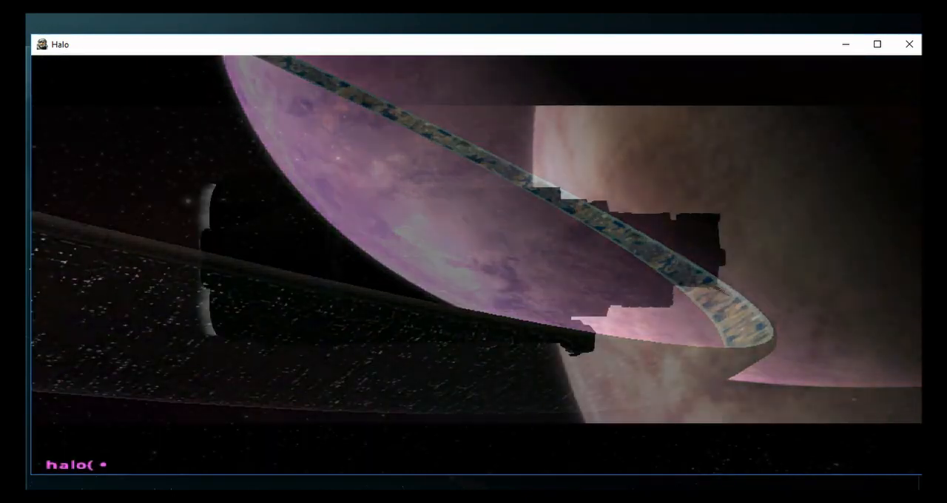
{"action": "type", "text": "map_name a10_test"}
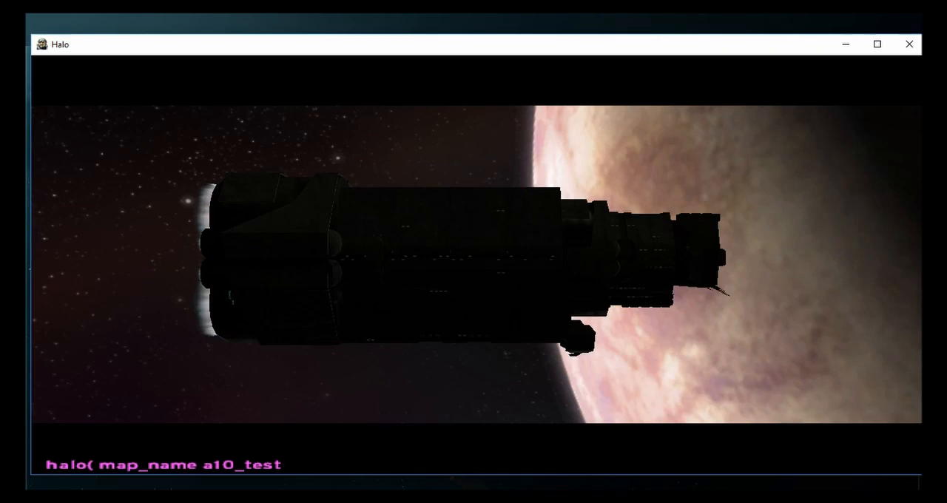
{"action": "key", "text": "Return"}
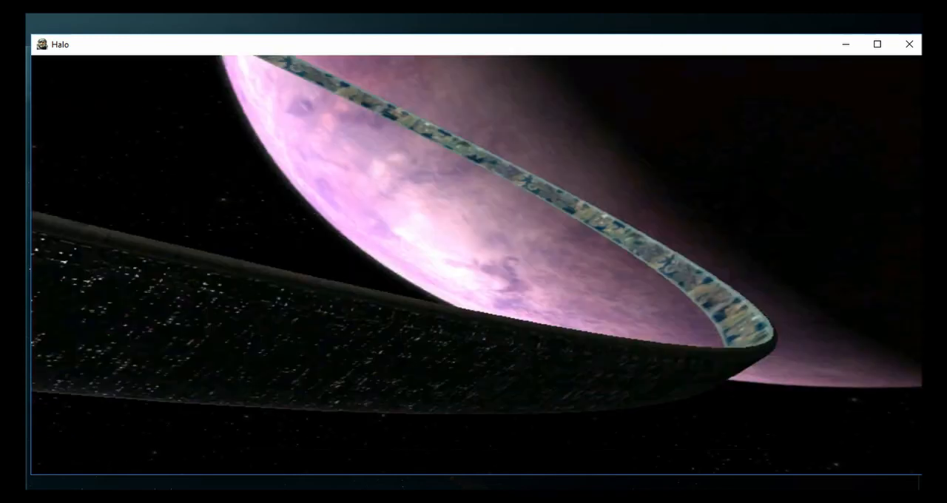
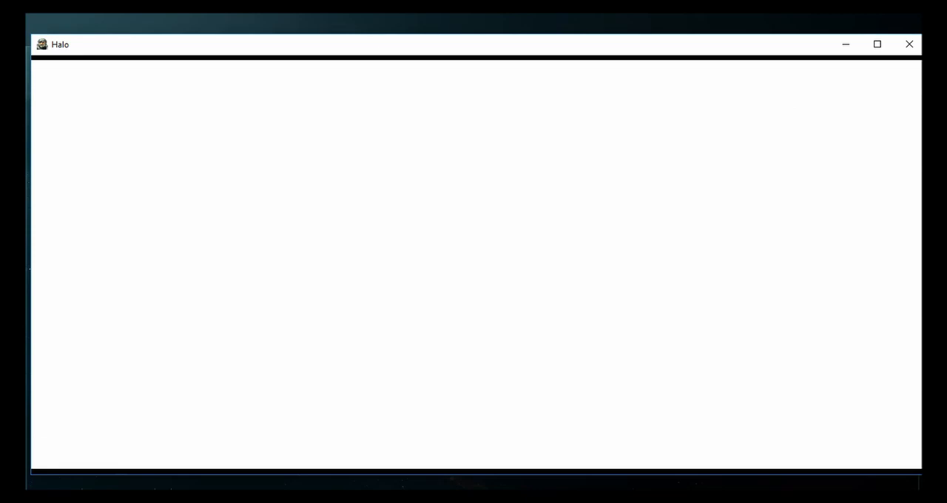
- Change the game speed from the console in the opening corridor of the level
{"action": "key", "text": "w"}
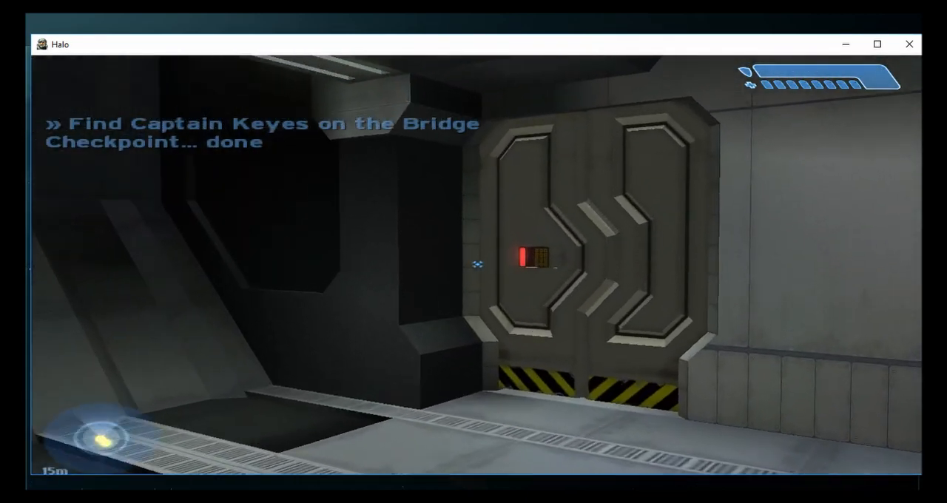
{"action": "key", "text": "grave"}
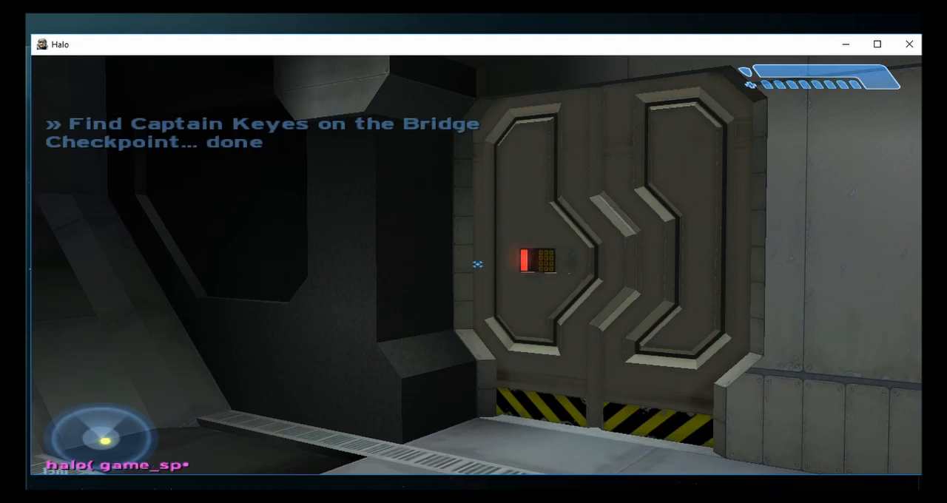
{"action": "key", "text": "w"}
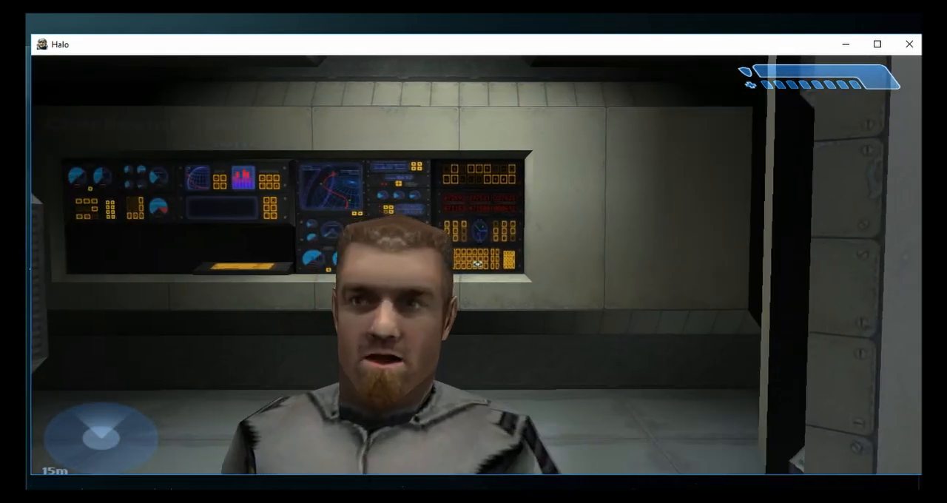
- Run through the ship's corridors and doors, following the bridge floor markings until the bridge is reached
{"action": "key", "text": "w"}
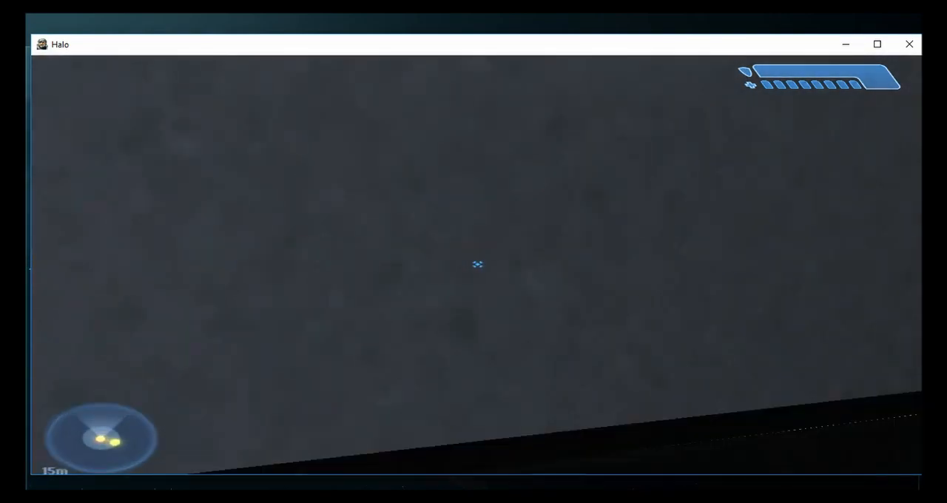
{"action": "key", "text": "w"}
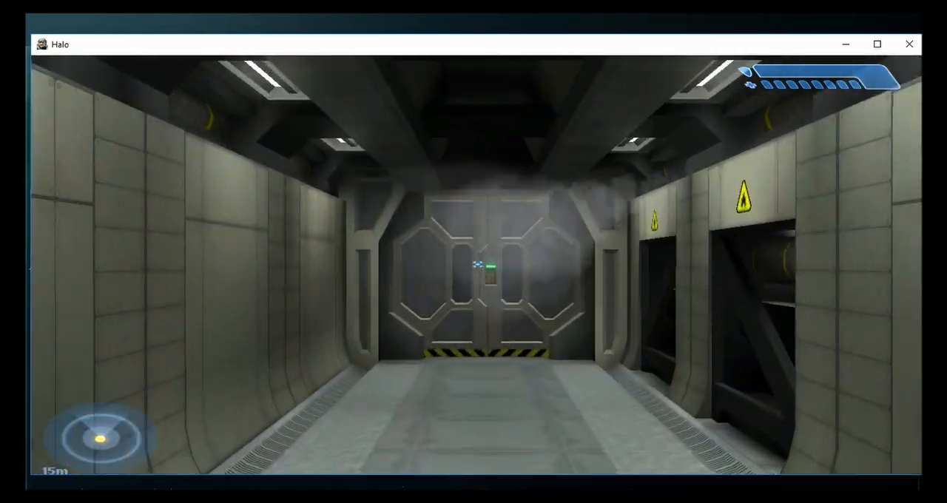
{"action": "key", "text": "w"}
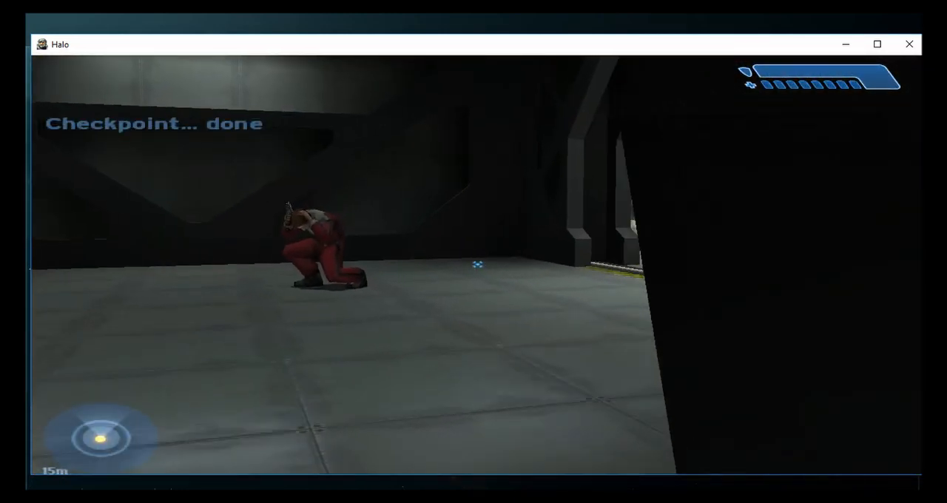
{"action": "key", "text": "w"}
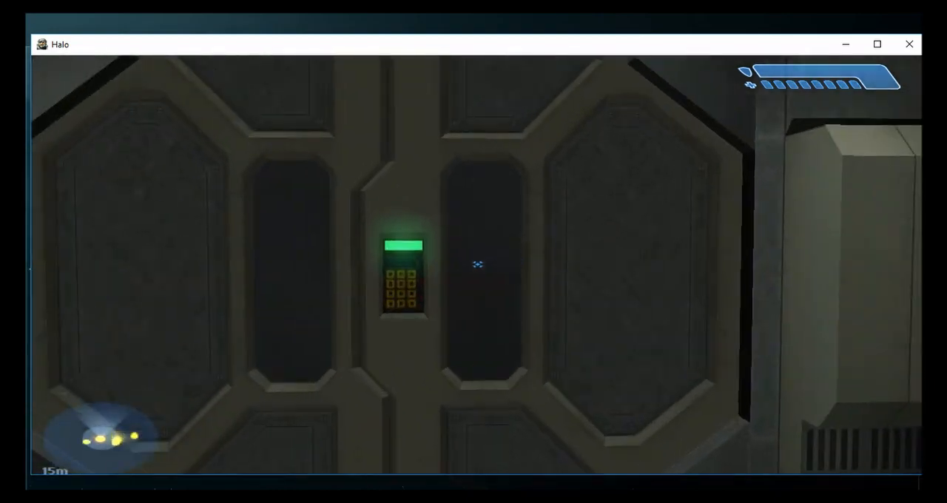
{"action": "key", "text": "w"}
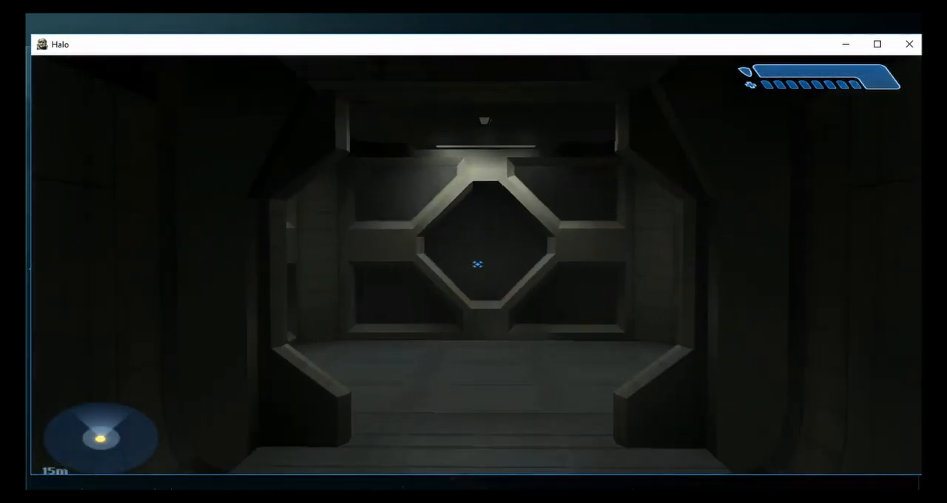
{"action": "key", "text": "w"}
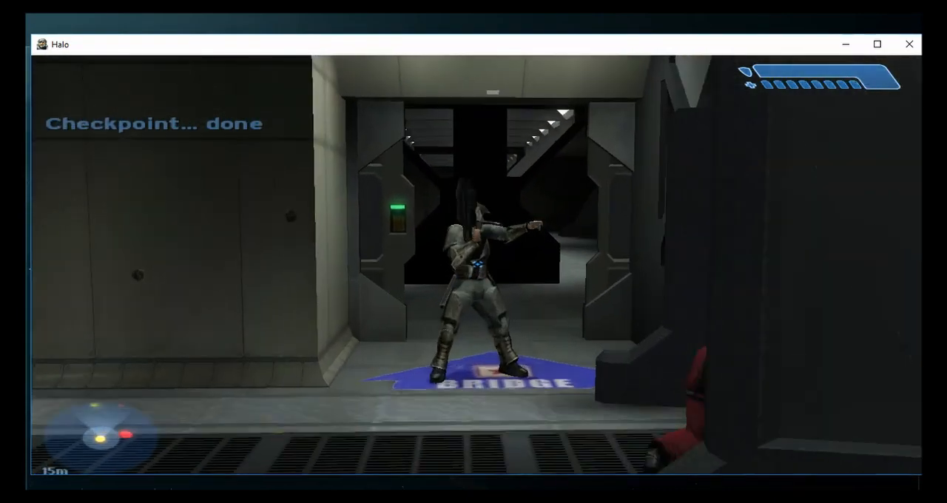
{"action": "key", "text": "w"}
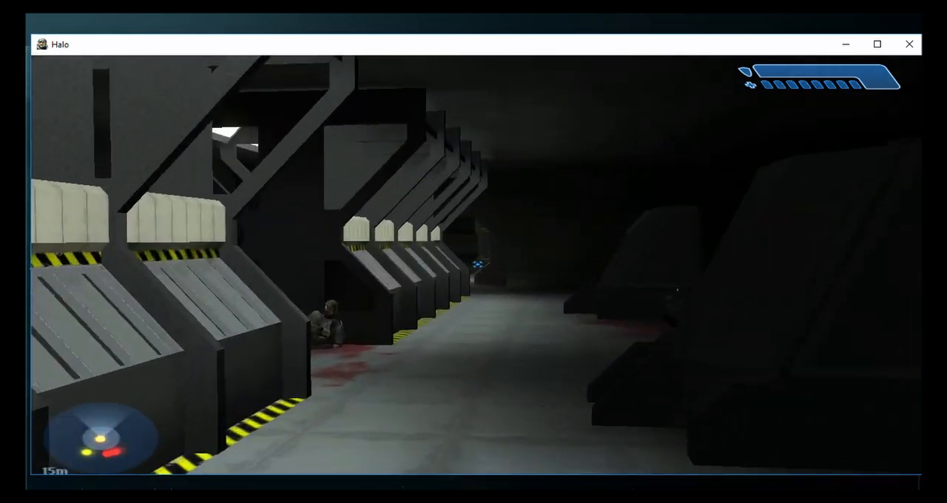
{"action": "key", "text": "w"}
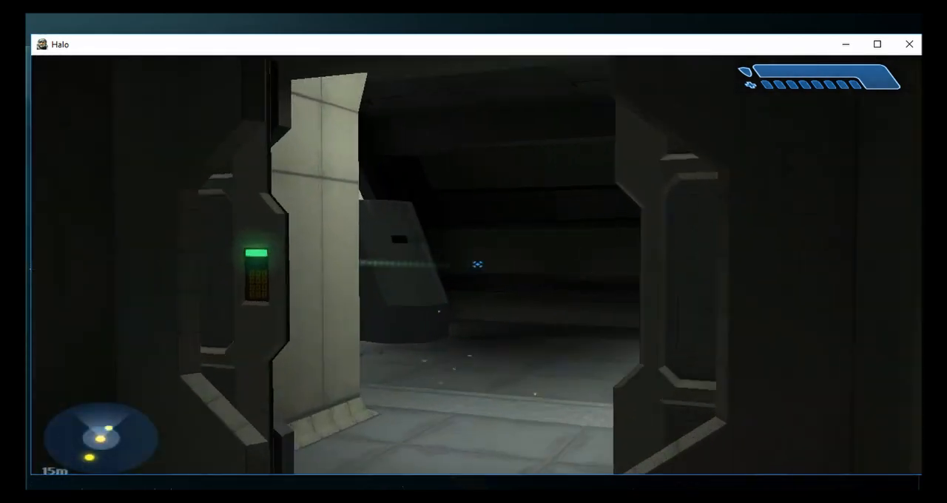
{"action": "key", "text": "w"}
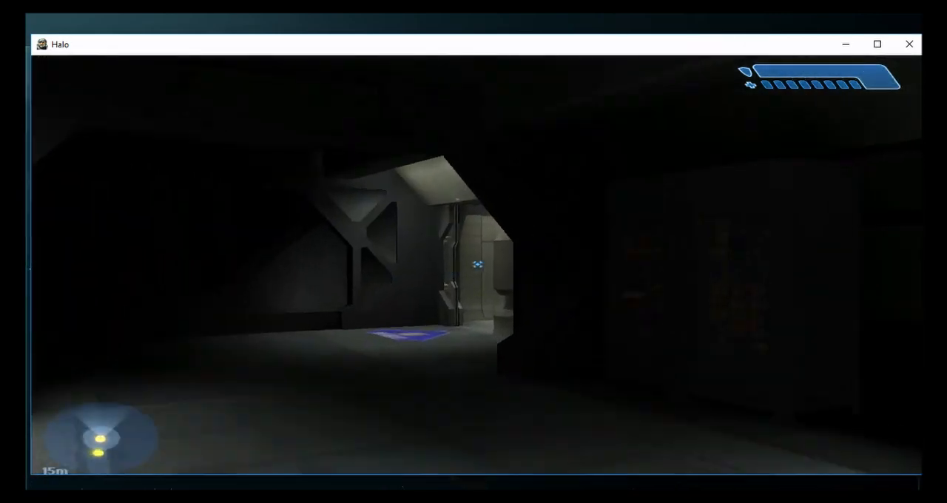
{"action": "key", "text": "w"}
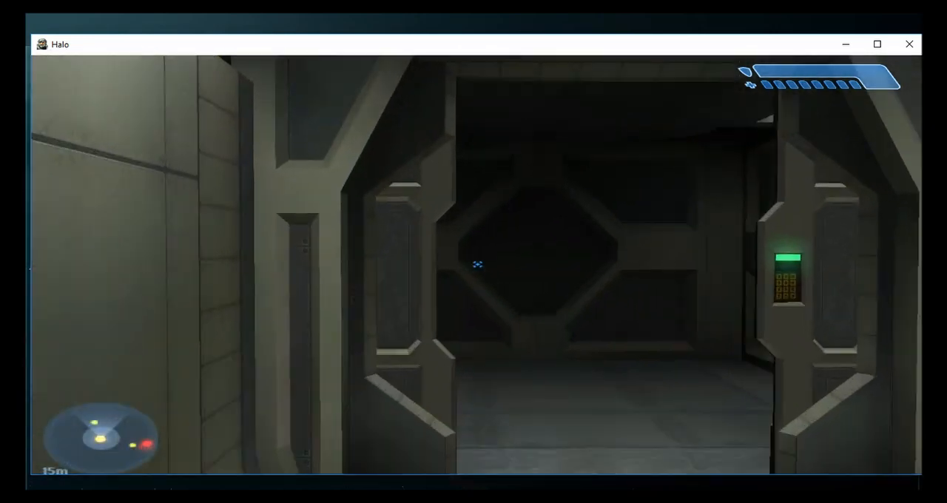
{"action": "key", "text": "w"}
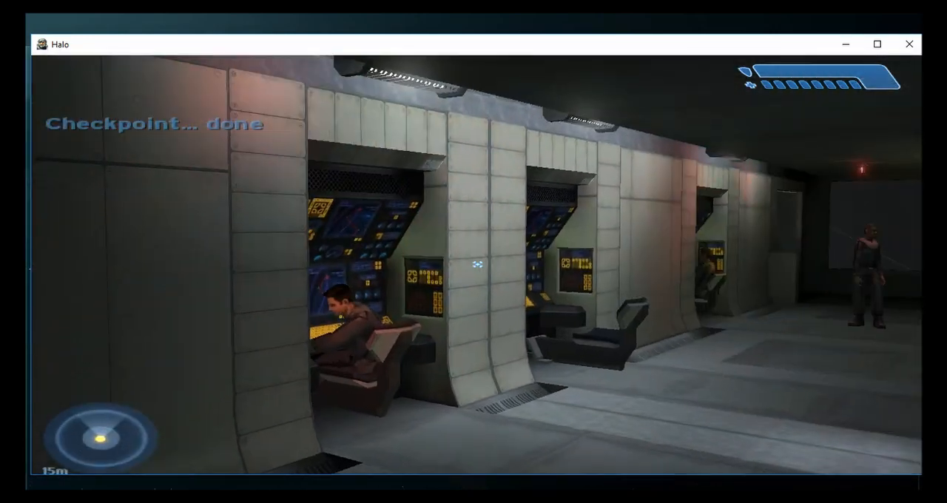
{"action": "key", "text": "w"}
- Get past Captain Keyes's briefing on the bridge and leave through the corridors towards the Covenant boarding party
{"action": "key", "text": "grave"}
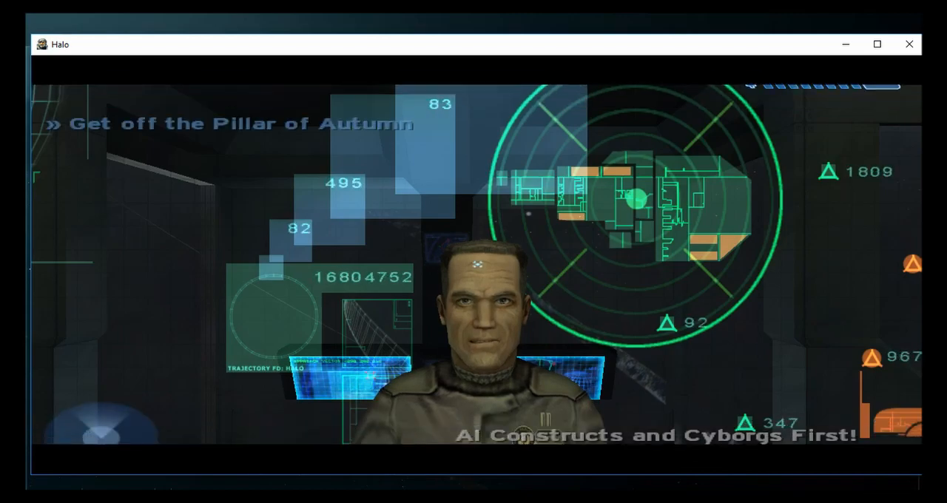
{"action": "key", "text": "w"}
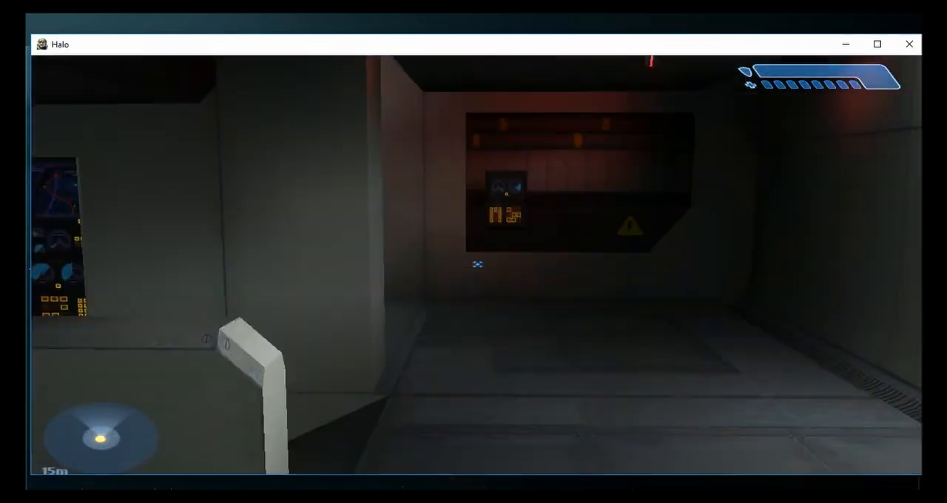
{"action": "key", "text": "grave"}
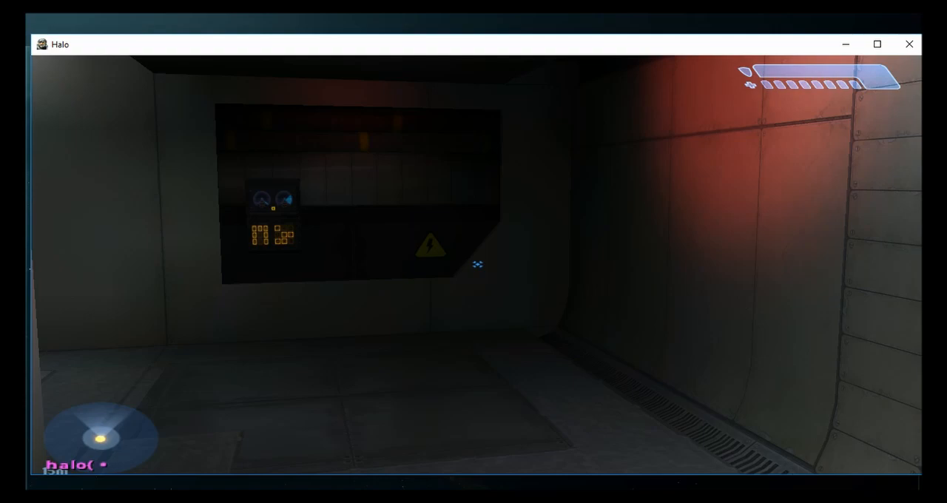
{"action": "key", "text": "grave"}
{"action": "key", "text": "w"}
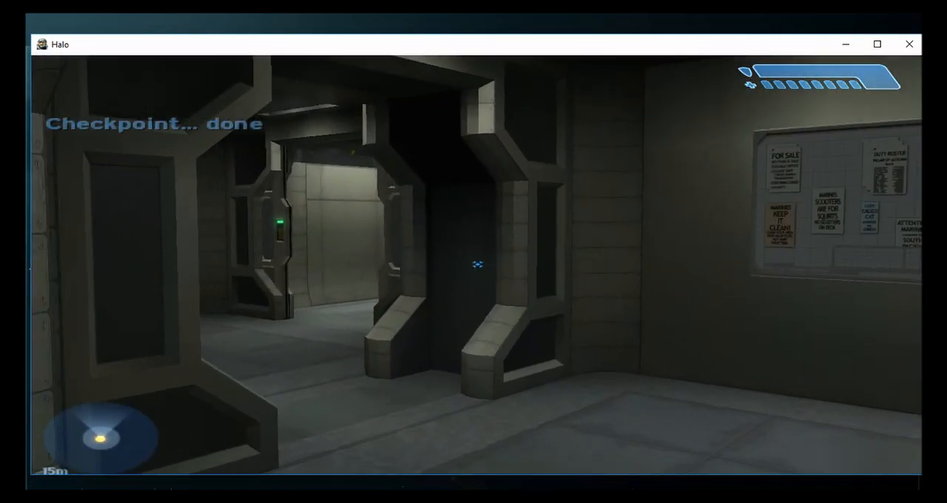
{"action": "key", "text": "w"}
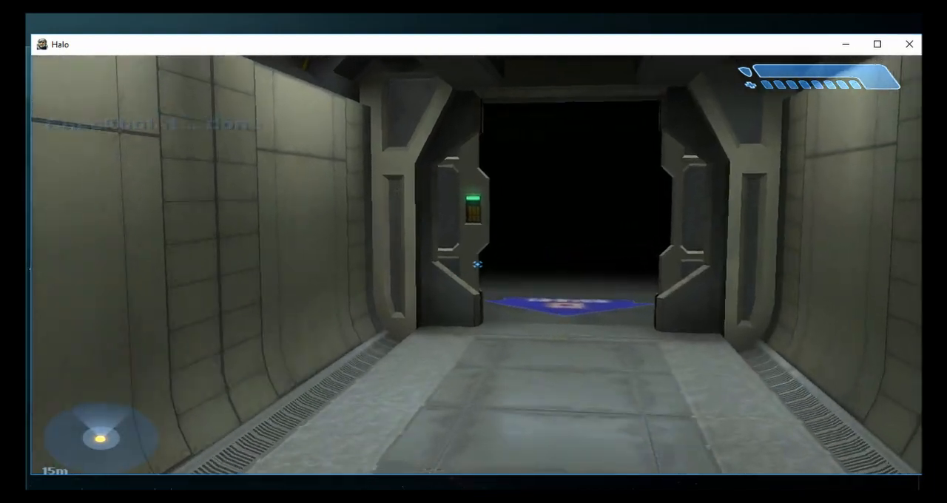
{"action": "key", "text": "w"}
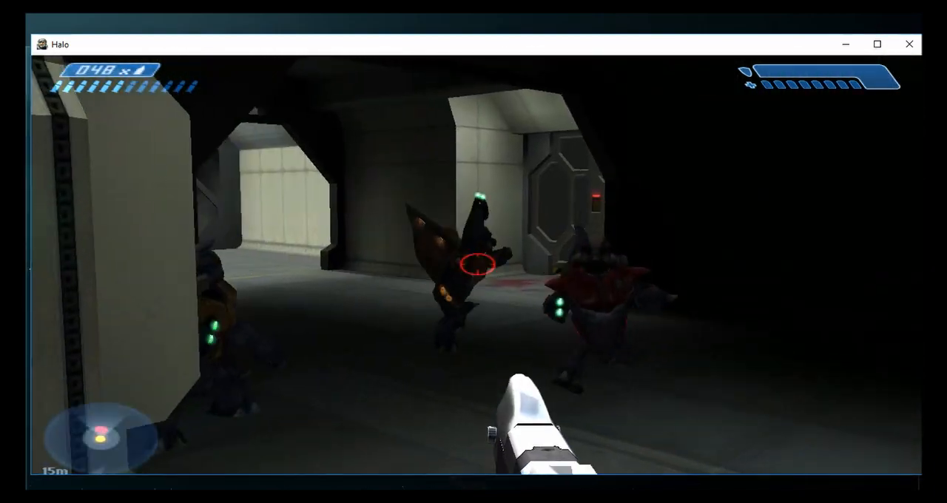
- Shoot the Grunts in the dark corridor with the pistol and reload it
{"action": "left_click", "coordinate": [477, 264]}
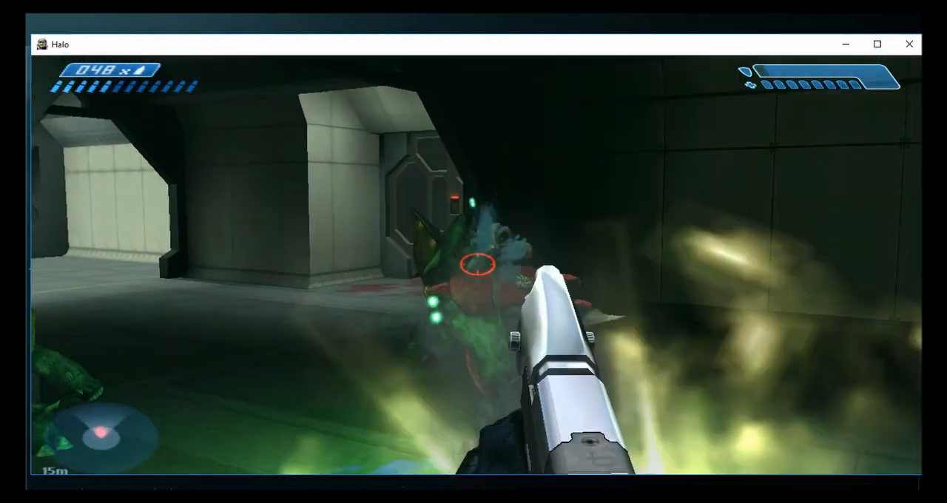
{"action": "left_click", "coordinate": [477, 264]}
{"action": "left_click", "coordinate": [477, 264]}
{"action": "left_click", "coordinate": [477, 264]}
{"action": "key", "text": "r"}
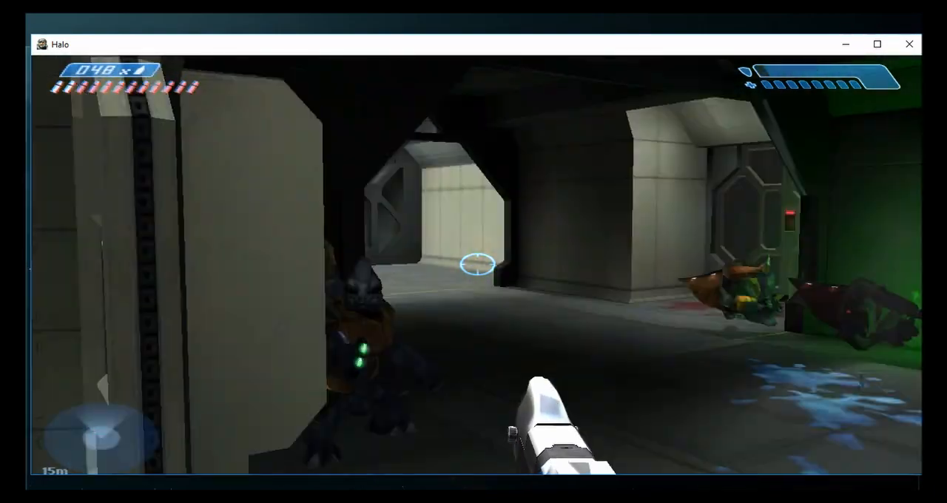
{"action": "left_click", "coordinate": [477, 264]}
- Collect an assault rifle in the mess hall and swap for the silenced assault rifle lying on the floor
{"action": "key", "text": "w"}
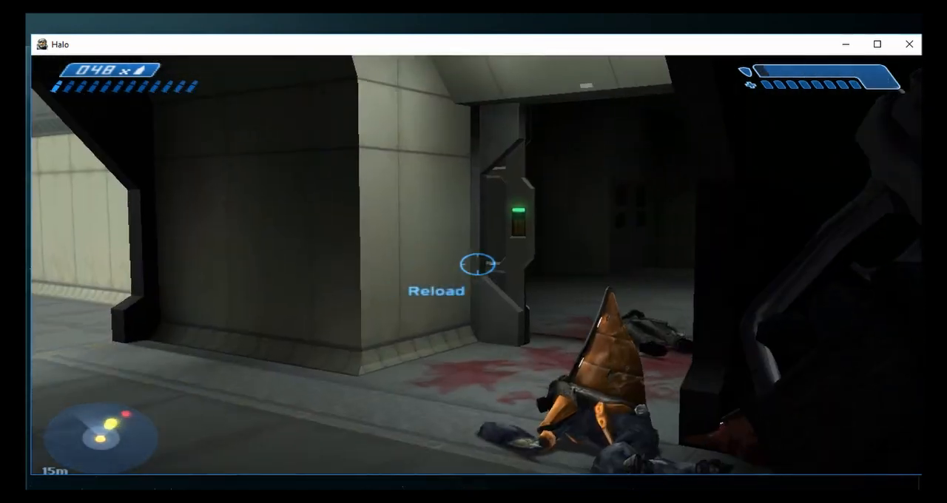
{"action": "key", "text": "w"}
{"action": "key", "text": "r"}
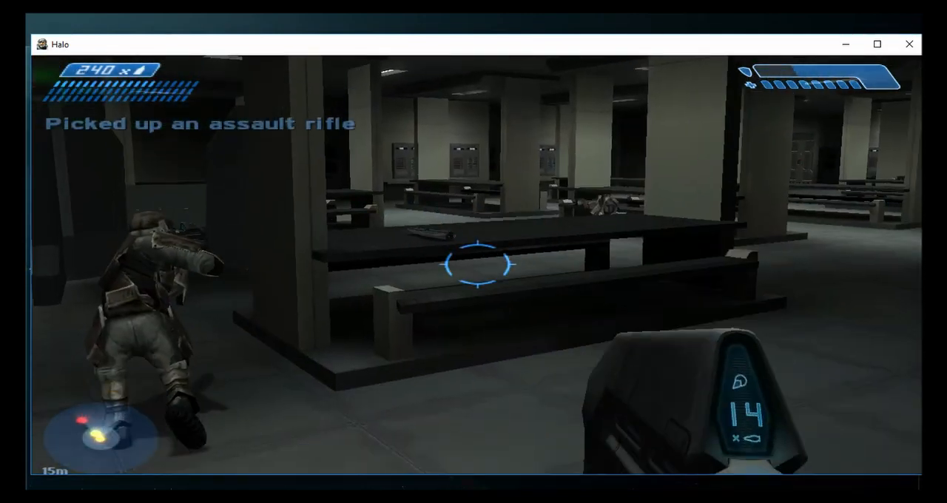
{"action": "key", "text": "w"}
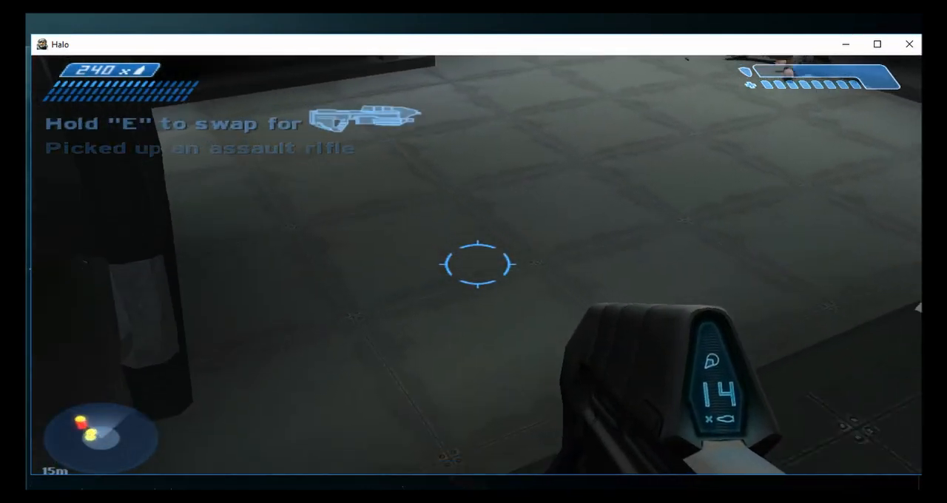
{"action": "key", "text": "e"}
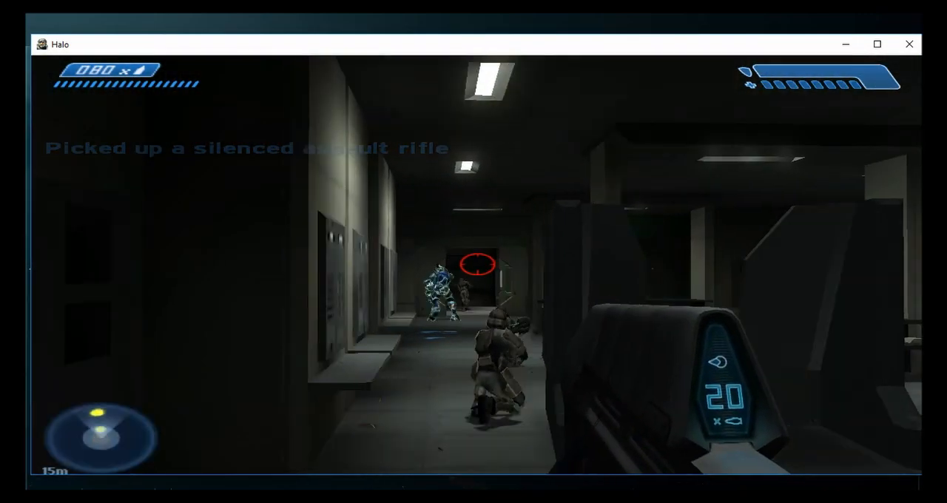
- Test the silenced assault rifle on the Elite at the far end of the mess hall, then reload it
{"action": "left_click", "coordinate": [477, 264]}
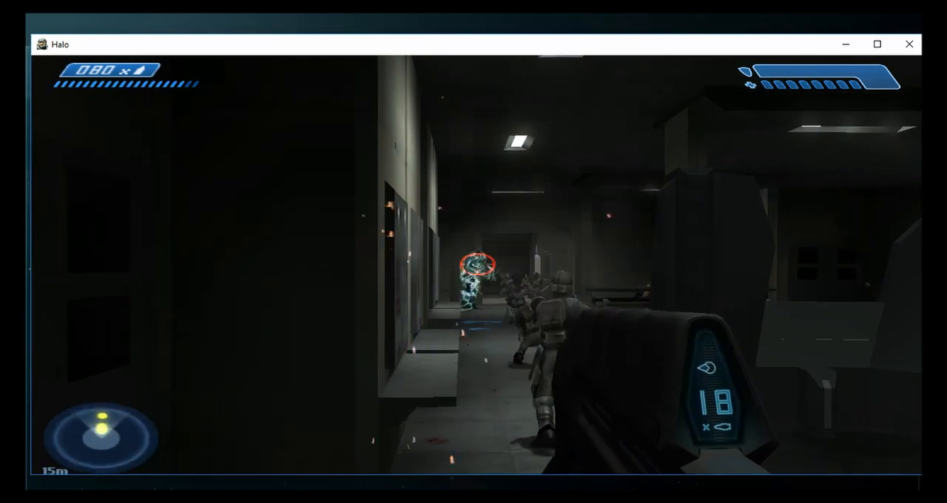
{"action": "key", "text": "w"}
{"action": "left_click", "coordinate": [477, 264]}
{"action": "left_click", "coordinate": [477, 264]}
{"action": "left_click", "coordinate": [477, 264]}
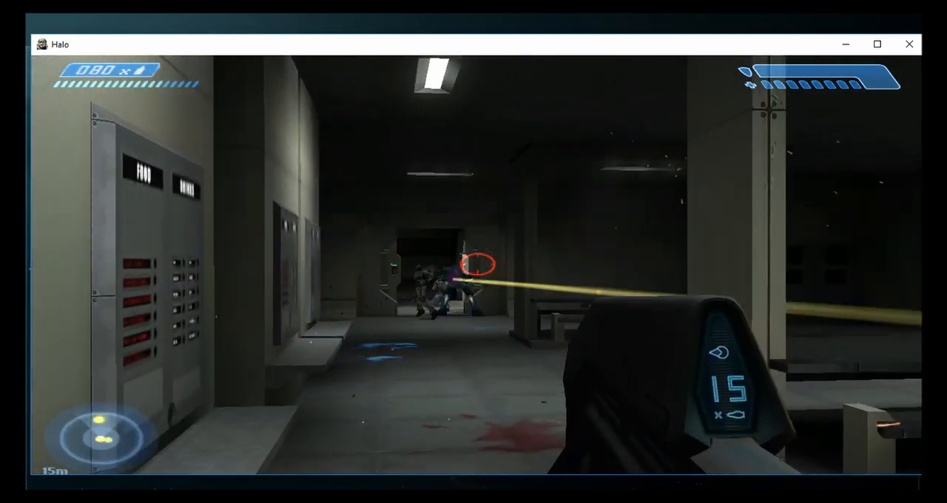
{"action": "key", "text": "w"}
{"action": "left_click", "coordinate": [477, 264]}
{"action": "key", "text": "r"}
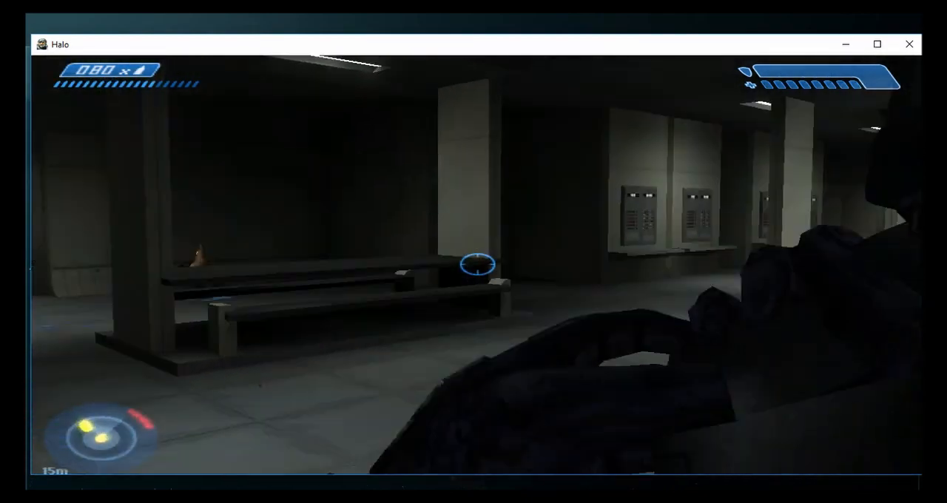
- Fire the silenced assault rifle in short bursts across the mess hall tables at the group of Covenant enemies
{"action": "key", "text": "w"}
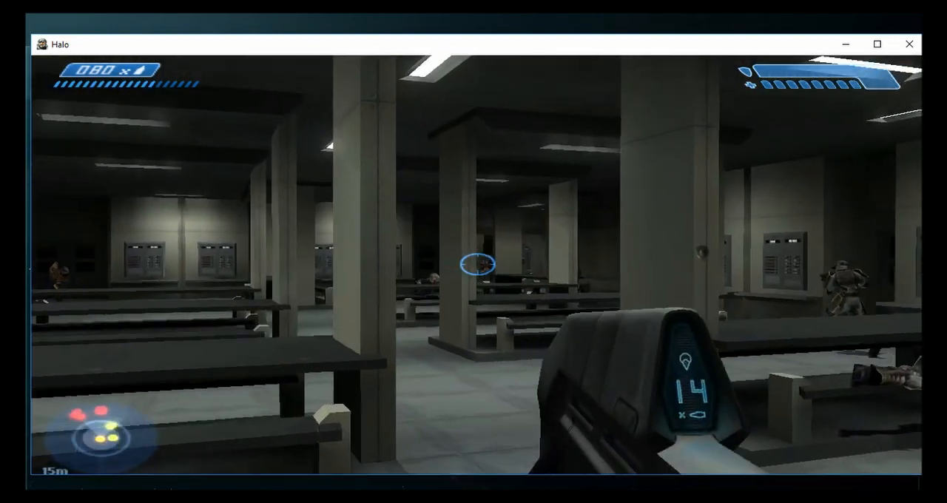
{"action": "key", "text": "w"}
{"action": "left_click", "coordinate": [477, 264]}
{"action": "left_click", "coordinate": [477, 264]}
{"action": "left_click", "coordinate": [477, 264]}
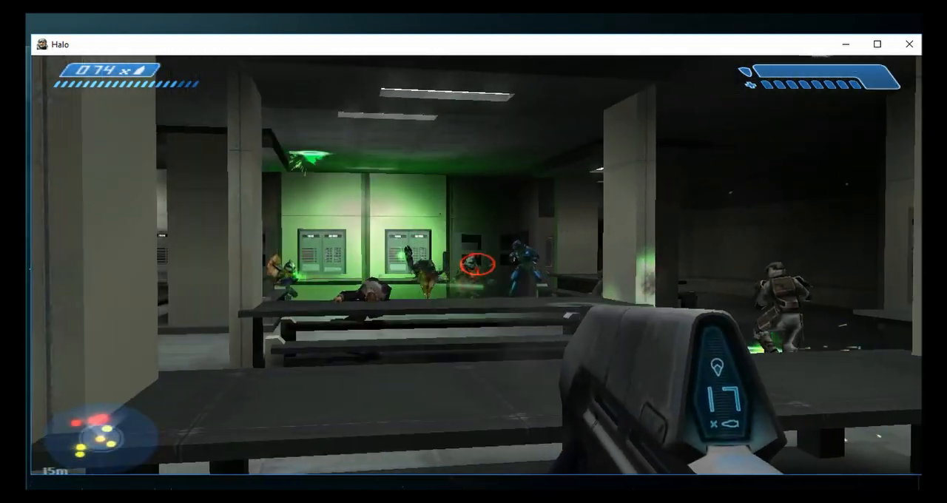
{"action": "key", "text": "w"}
{"action": "left_click", "coordinate": [477, 264]}
{"action": "left_click", "coordinate": [477, 264]}
{"action": "left_click", "coordinate": [477, 264]}
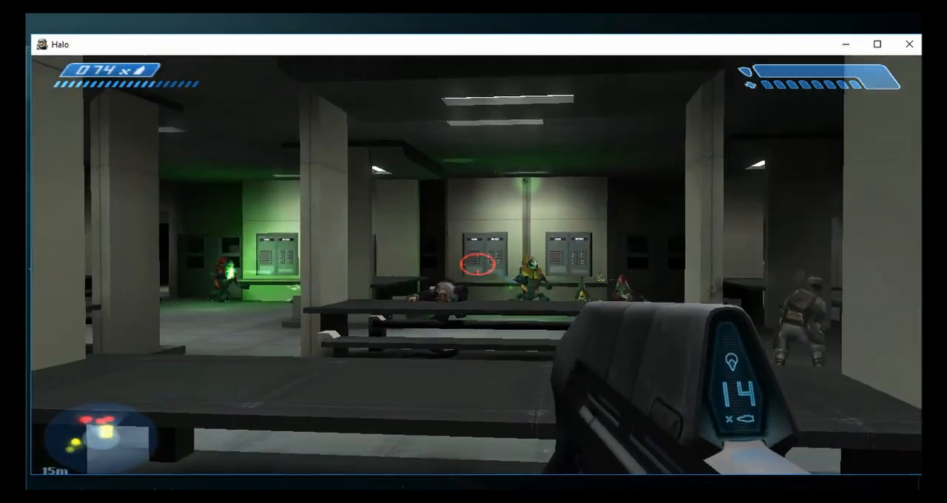
{"action": "left_click", "coordinate": [477, 264]}
{"action": "left_click", "coordinate": [477, 264]}
{"action": "left_click", "coordinate": [477, 264]}
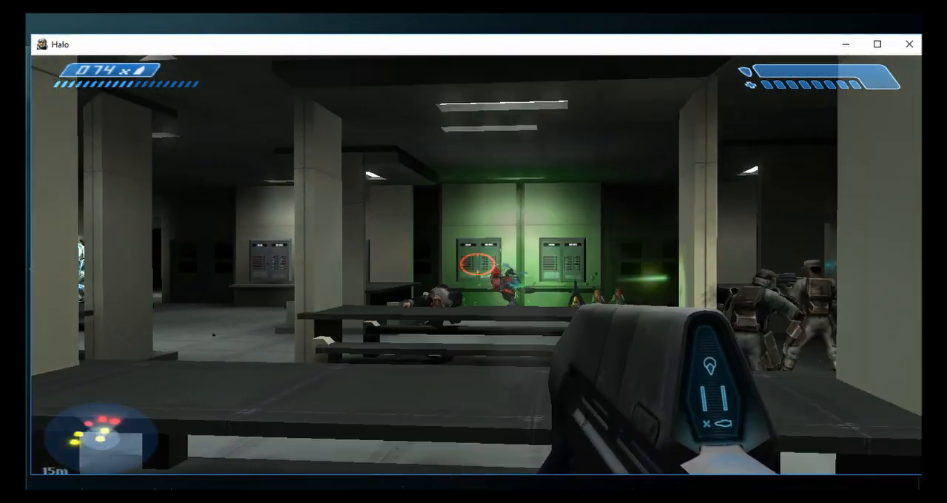
{"action": "left_click", "coordinate": [477, 264]}
- Advance between the mess hall pillars and try melee attacks with the silenced assault rifle
{"action": "key", "text": "w"}
{"action": "key", "text": "f"}
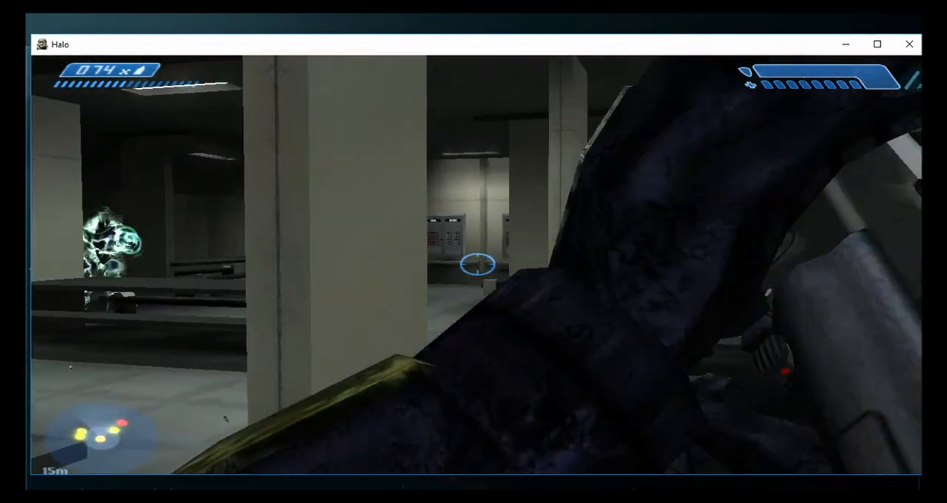
{"action": "key", "text": "w"}
{"action": "key", "text": "f"}
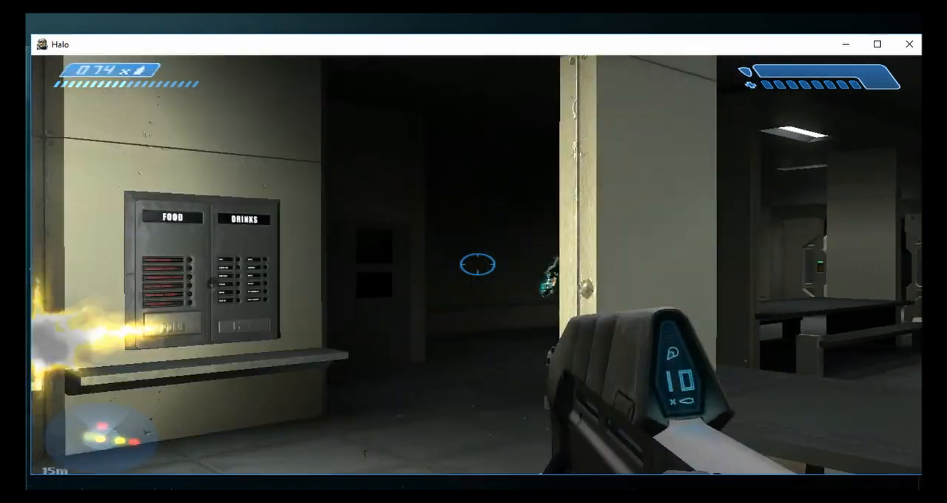
- Reload the silenced assault rifle and fire it at the enemies near the mess hall pillar
{"action": "key", "text": "r"}
{"action": "left_click", "coordinate": [477, 264]}
{"action": "left_click", "coordinate": [477, 264]}
{"action": "left_click", "coordinate": [477, 264]}
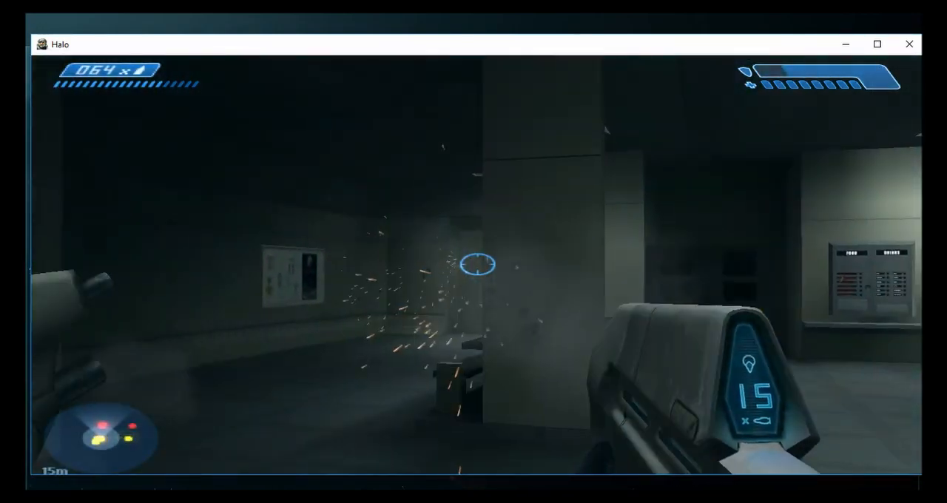
- Move around the mess hall pillar and fire the silenced assault rifle toward the blue Elite near the open door
{"action": "key", "text": "w"}
{"action": "key", "text": "d"}
{"action": "left_click", "coordinate": [477, 264]}
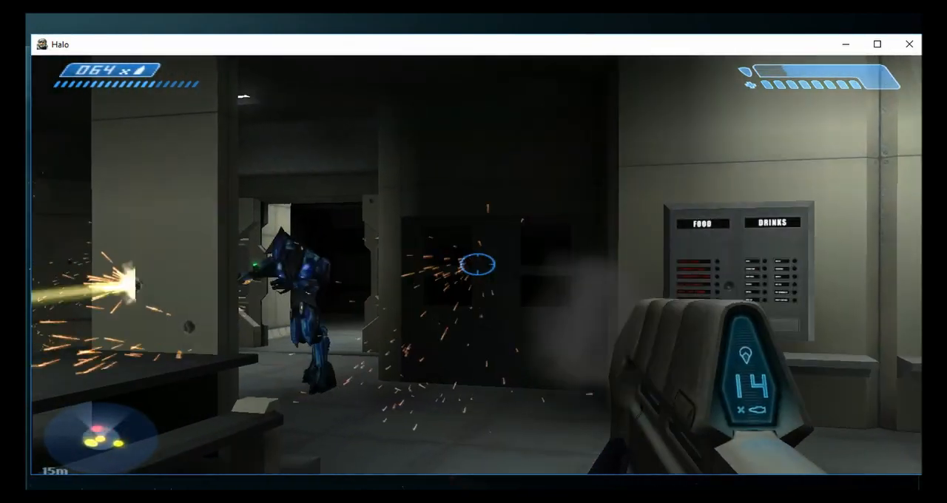
{"action": "left_click", "coordinate": [477, 264]}
{"action": "left_click", "coordinate": [477, 264]}
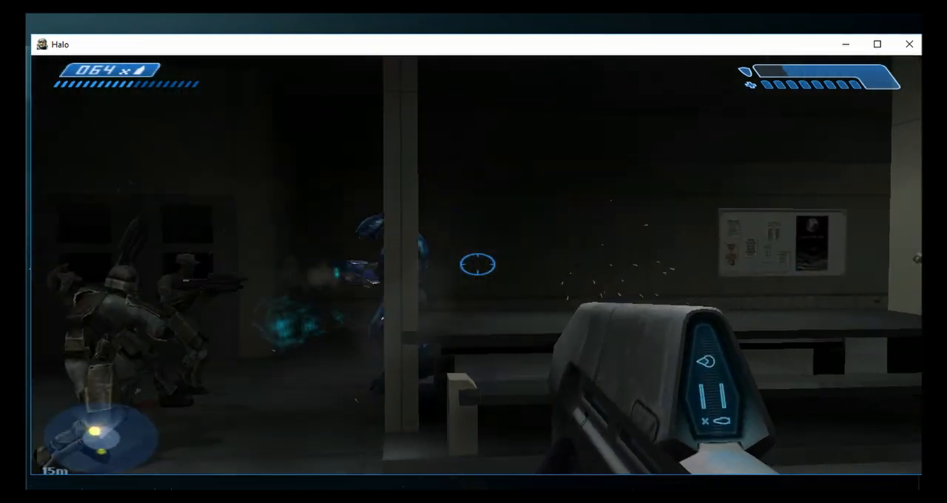
- Fire the silenced assault rifle at the Elite fighting beside the marines near the food and drinks dispensers, then reload
{"action": "left_click", "coordinate": [477, 264]}
{"action": "left_click", "coordinate": [477, 264]}
{"action": "left_click", "coordinate": [477, 264]}
{"action": "left_click", "coordinate": [477, 264]}
{"action": "left_click", "coordinate": [477, 264]}
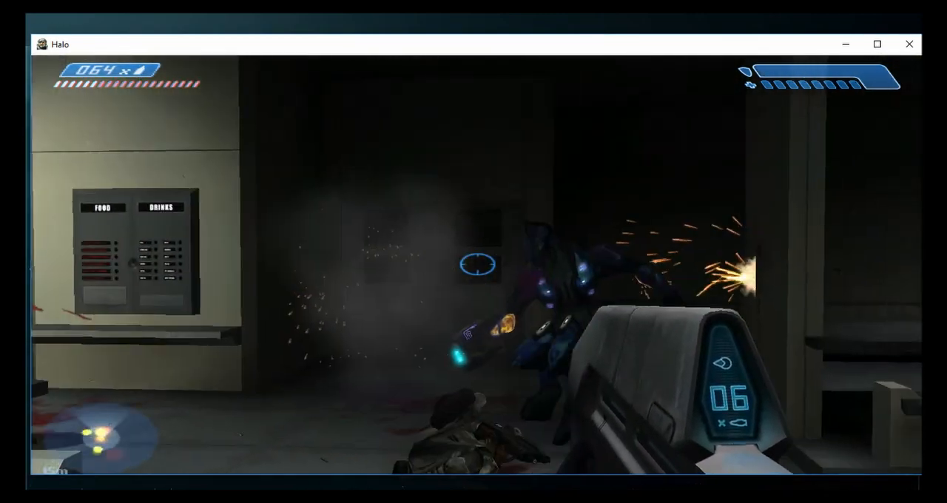
{"action": "left_click", "coordinate": [477, 264]}
{"action": "key", "text": "r"}
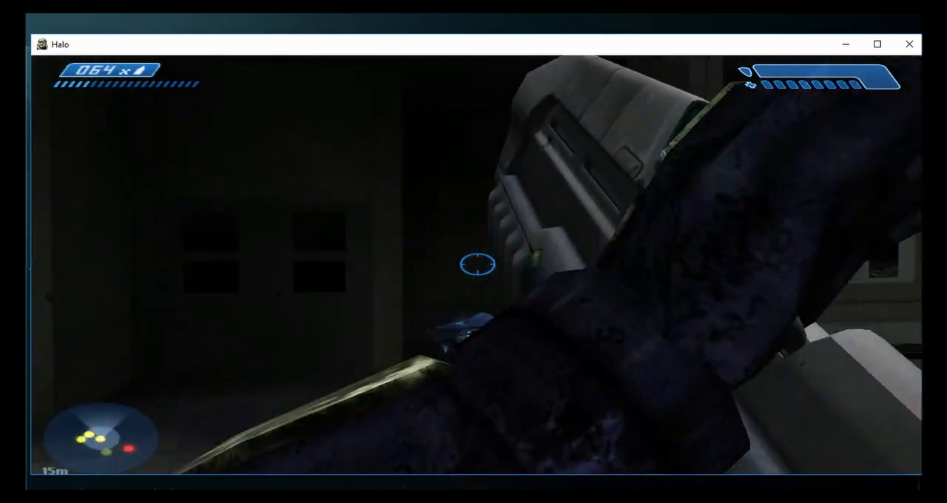
- Collect the plasma grenades from the fallen enemies and leave the mess hall for the adjoining corridor
{"action": "key", "text": "w"}
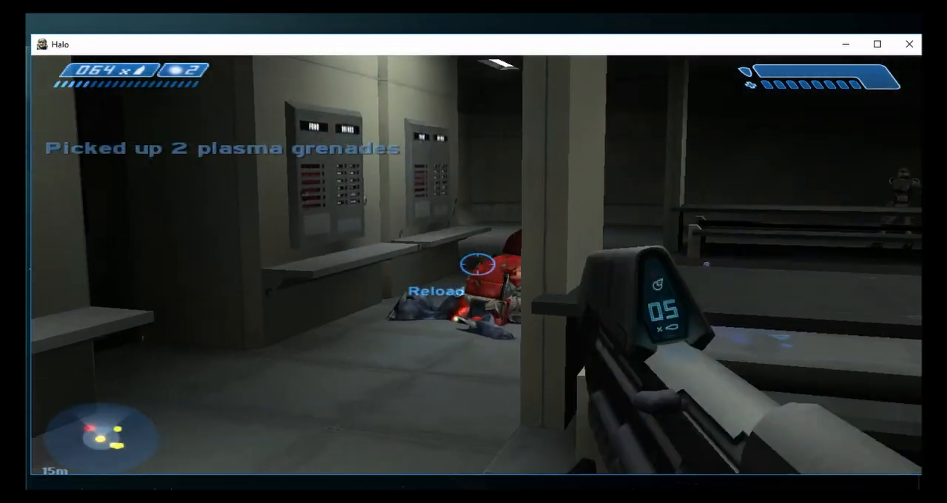
{"action": "key", "text": "w"}
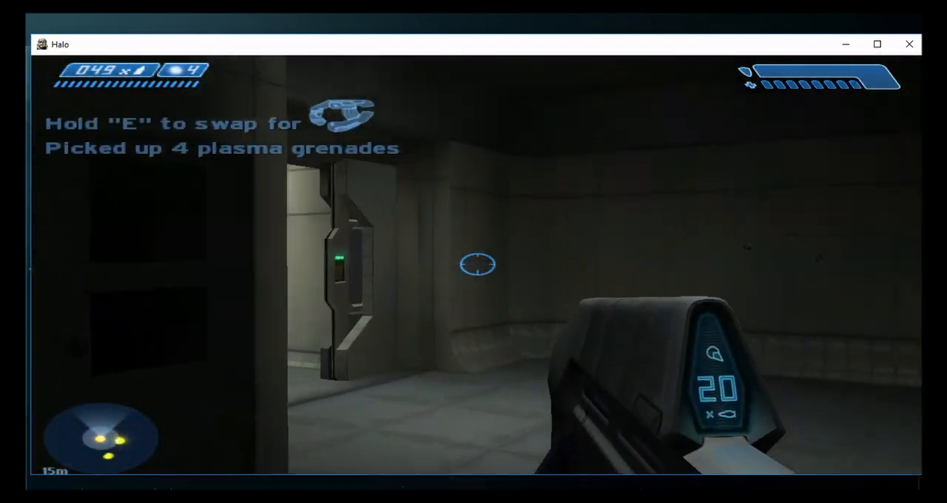
{"action": "key", "text": "w"}
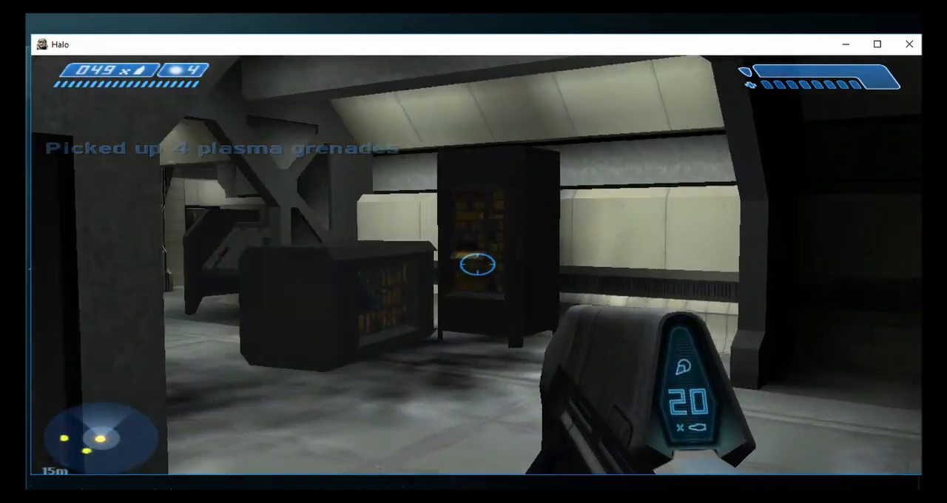
- Fire the silenced assault rifle at the Grunt and the blue Elite beneath the corridor archway
{"action": "left_click", "coordinate": [477, 264]}
{"action": "left_click", "coordinate": [477, 264]}
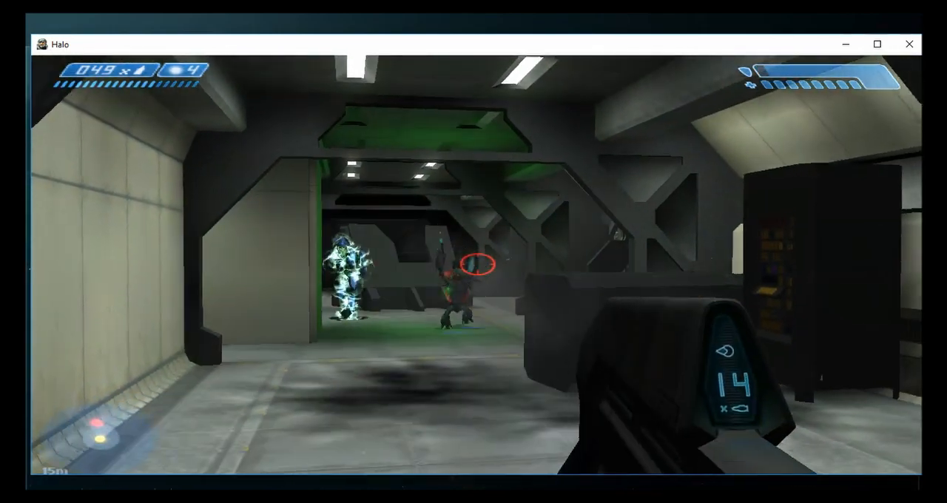
{"action": "left_click", "coordinate": [477, 264]}
{"action": "left_click", "coordinate": [477, 264]}
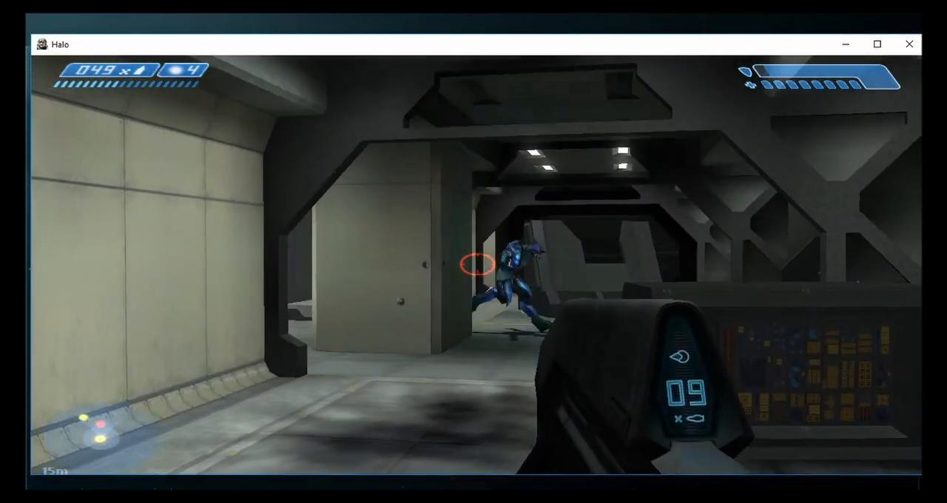
{"action": "left_click", "coordinate": [477, 264]}
- Advance to the airlock doorway and attack the blue Elite with rifle fire and a melee strike
{"action": "key", "text": "w"}
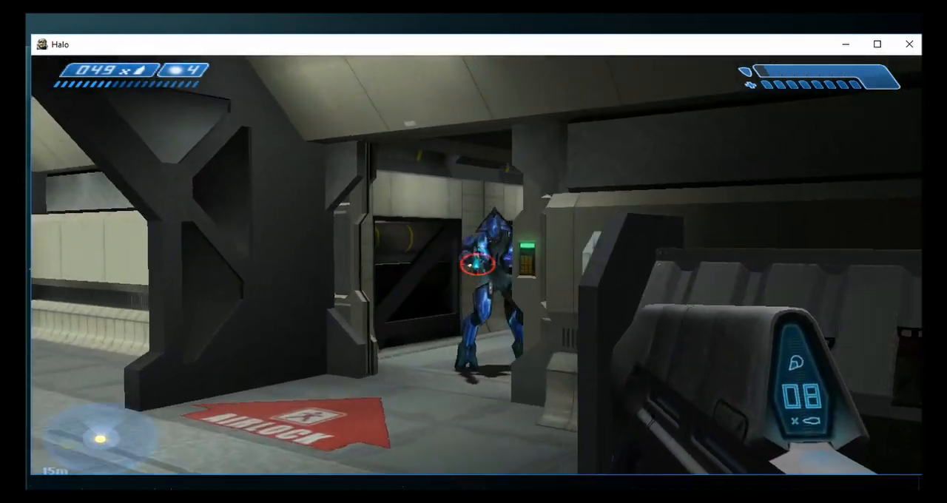
{"action": "left_click", "coordinate": [477, 264]}
{"action": "left_click", "coordinate": [477, 264]}
{"action": "key", "text": "w"}
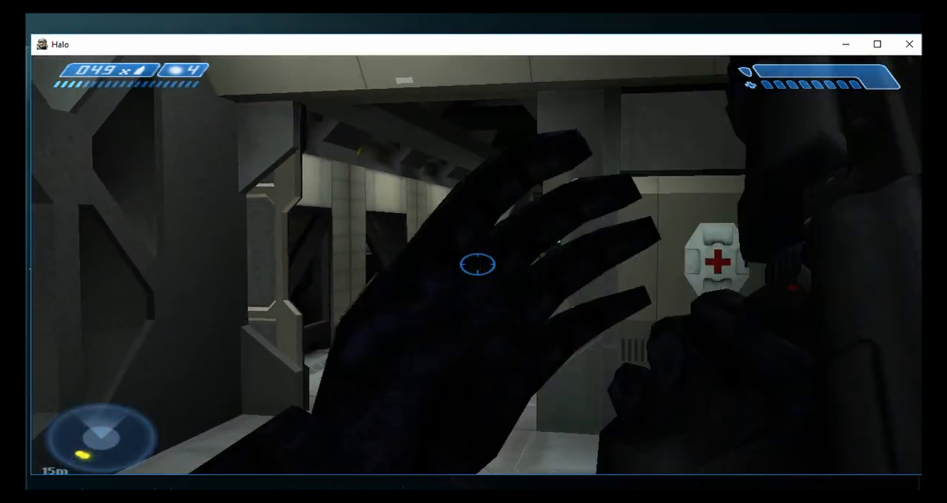
{"action": "key", "text": "f"}
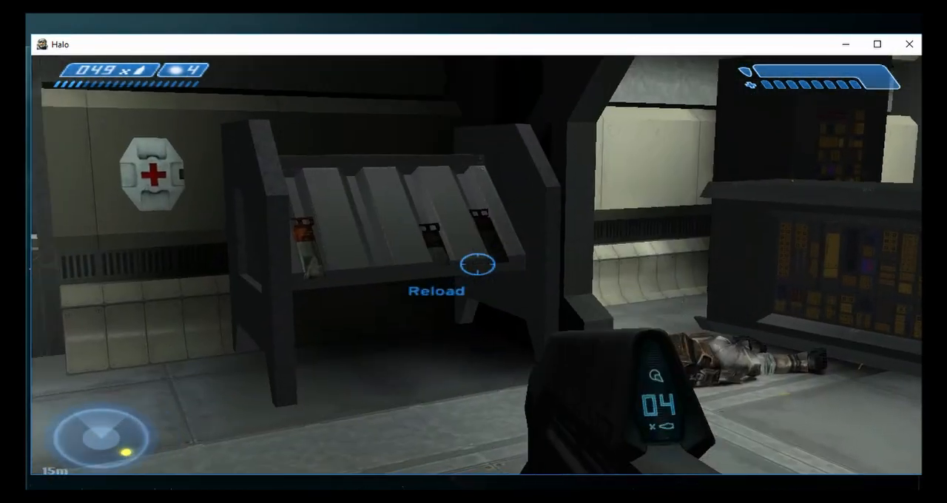
- Reload the silenced assault rifle, collect the pistol ammunition near the health pack, and go down the airlock passage
{"action": "key", "text": "r"}
{"action": "key", "text": "w"}
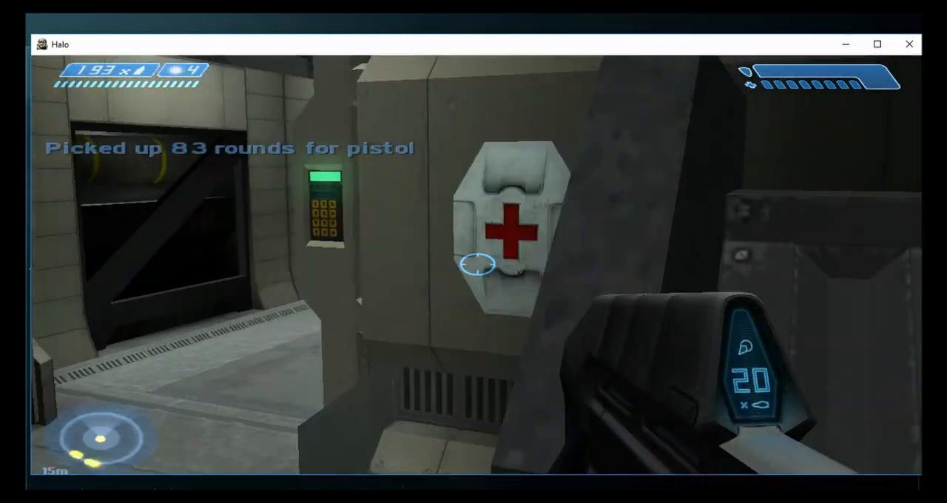
{"action": "key", "text": "w"}
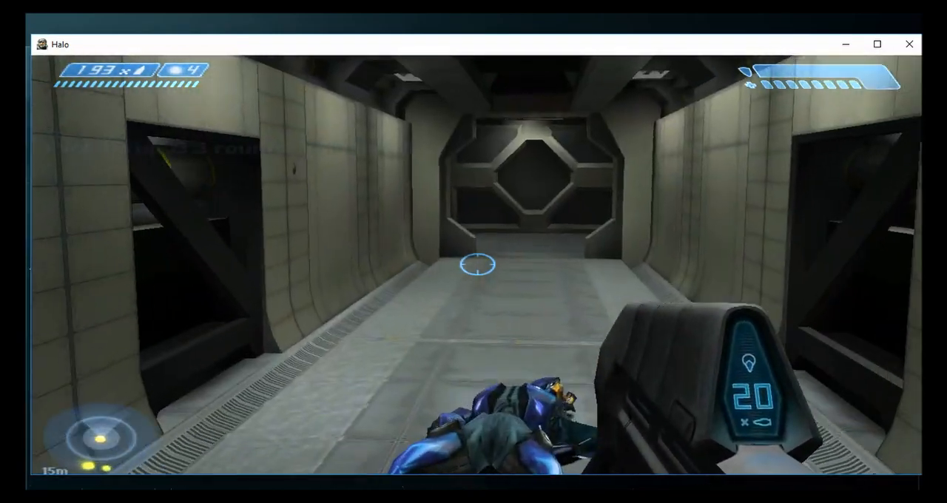
{"action": "key", "text": "w"}
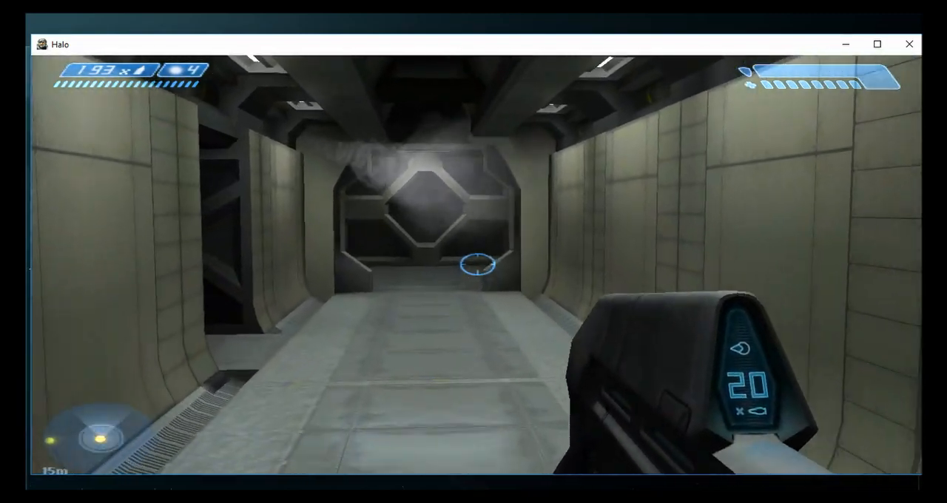
- Proceed to the red-panelled corridor, fire at the crouching Grunt, and back away
{"action": "key", "text": "w"}
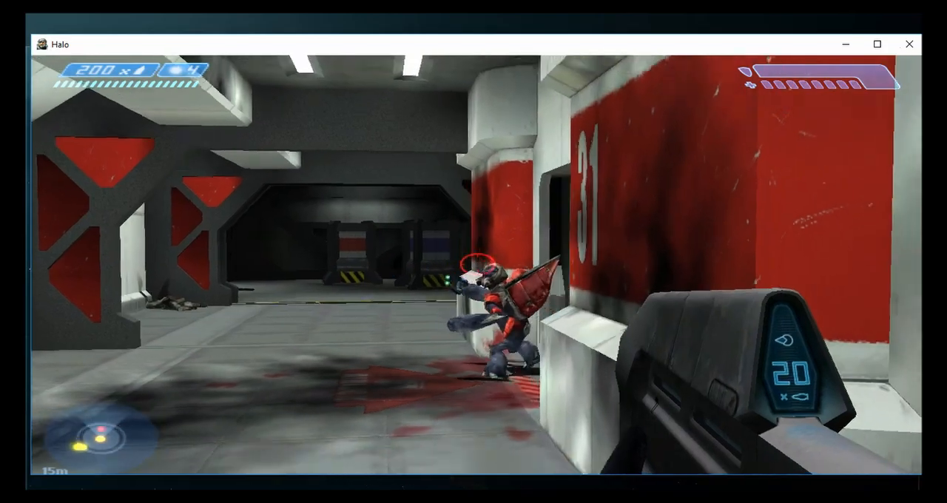
{"action": "left_click", "coordinate": [476, 264]}
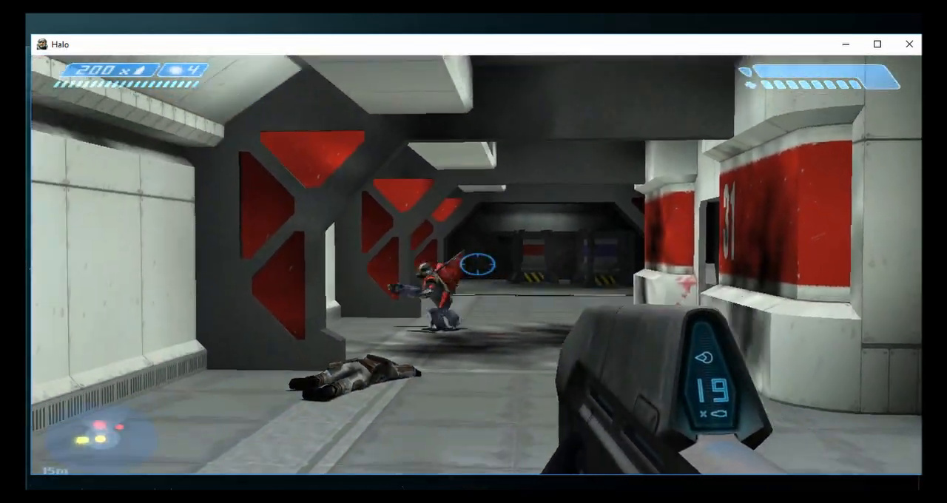
{"action": "key", "text": "s"}
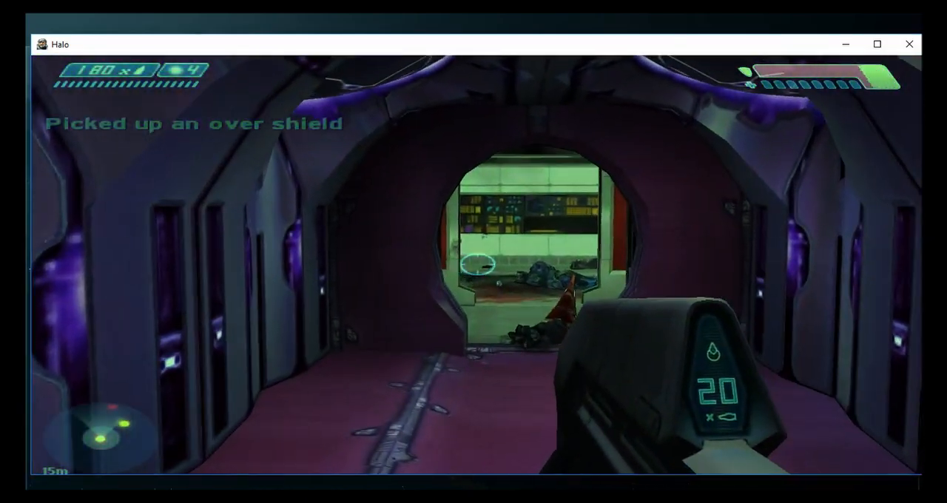
- Leave the purple Covenant boarding tube and advance past the marines into the dark bay with the yellow-striped thresholds
{"action": "key", "text": "w"}
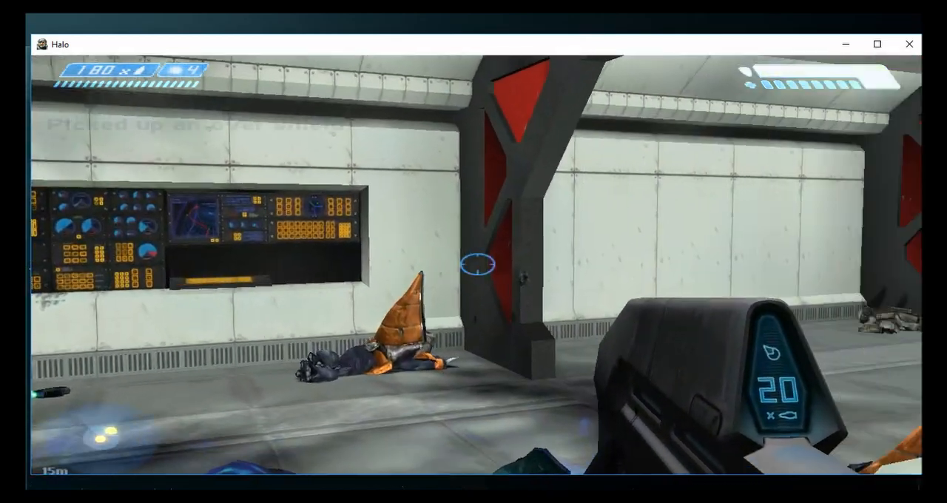
{"action": "key", "text": "w"}
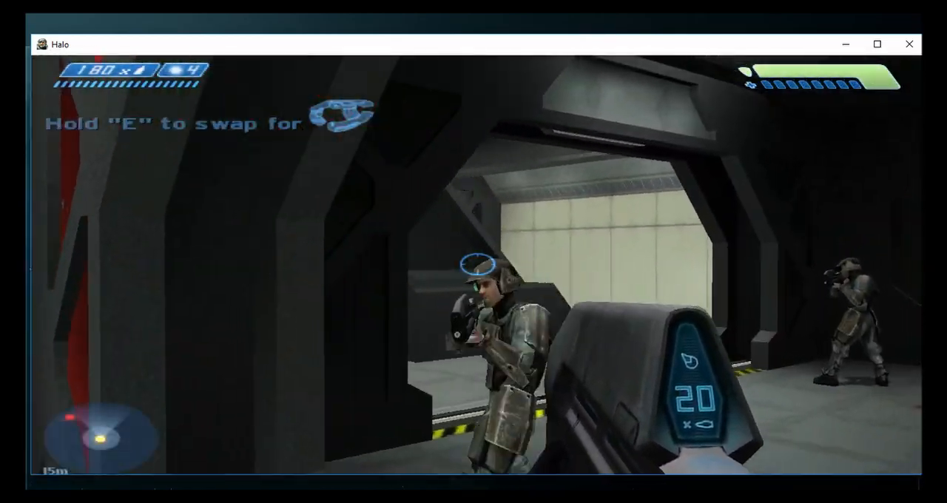
{"action": "key", "text": "w"}
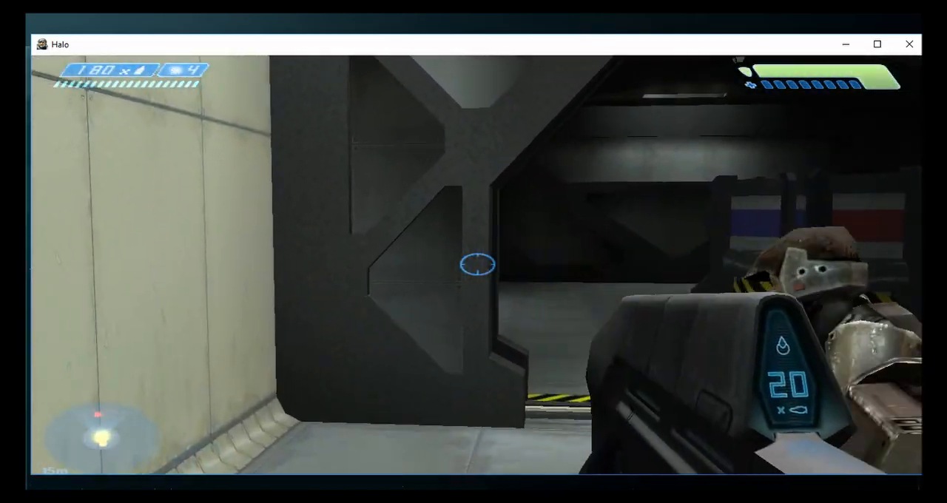
{"action": "key", "text": "w"}
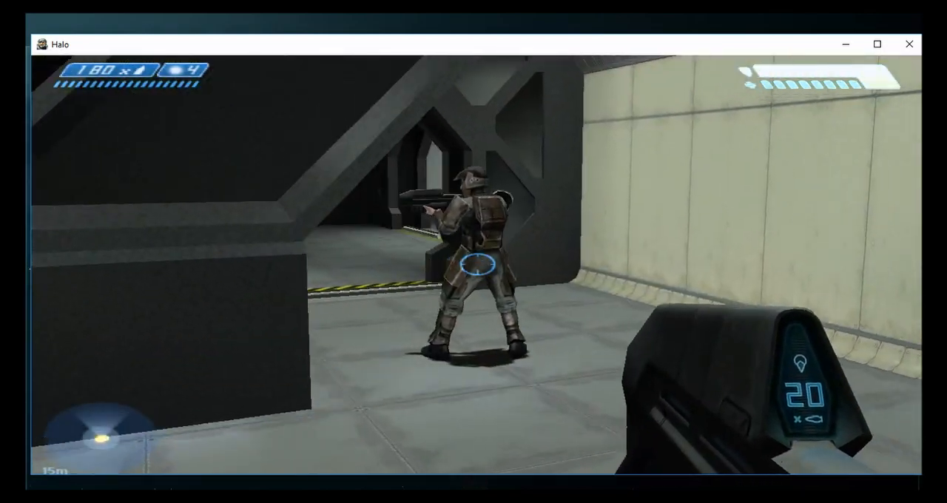
{"action": "key", "text": "w"}
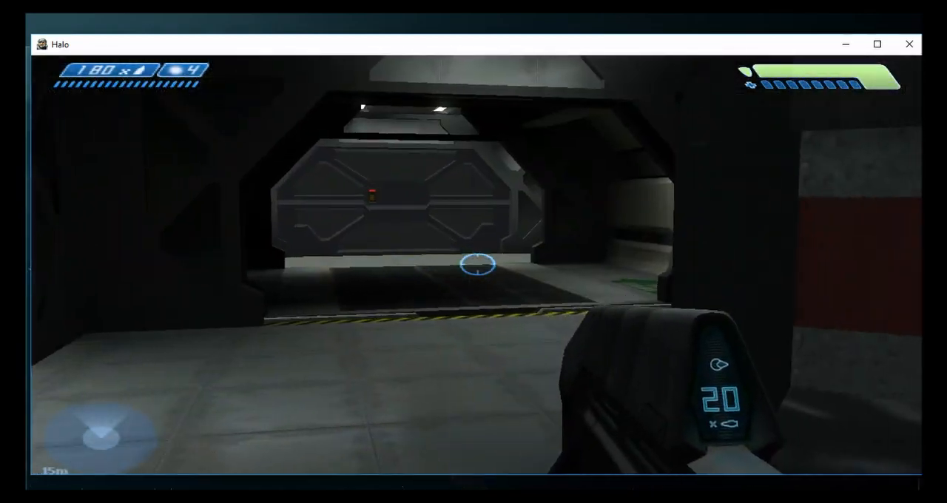
{"action": "key", "text": "w"}
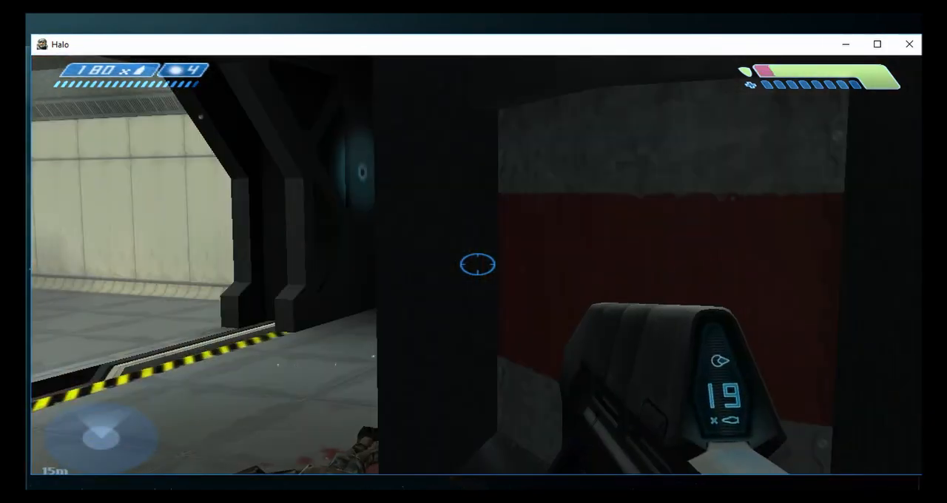
- Reposition in the dark bay around the fallen marines and fire two rounds at the marine by the pale far wall
{"action": "key", "text": "a"}
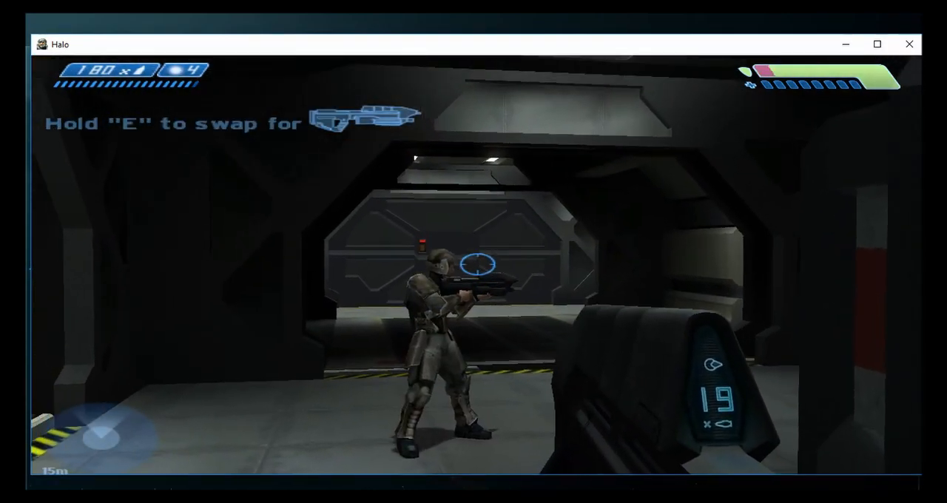
{"action": "key", "text": "w"}
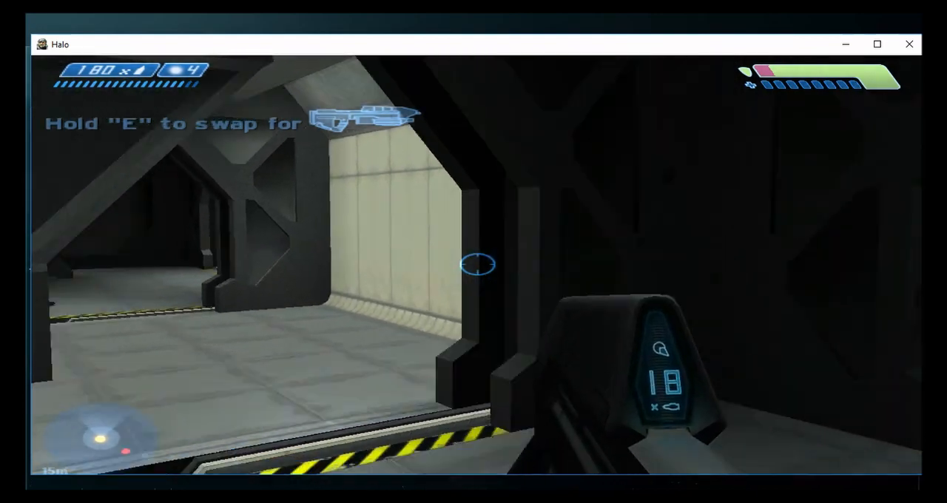
{"action": "key", "text": "s"}
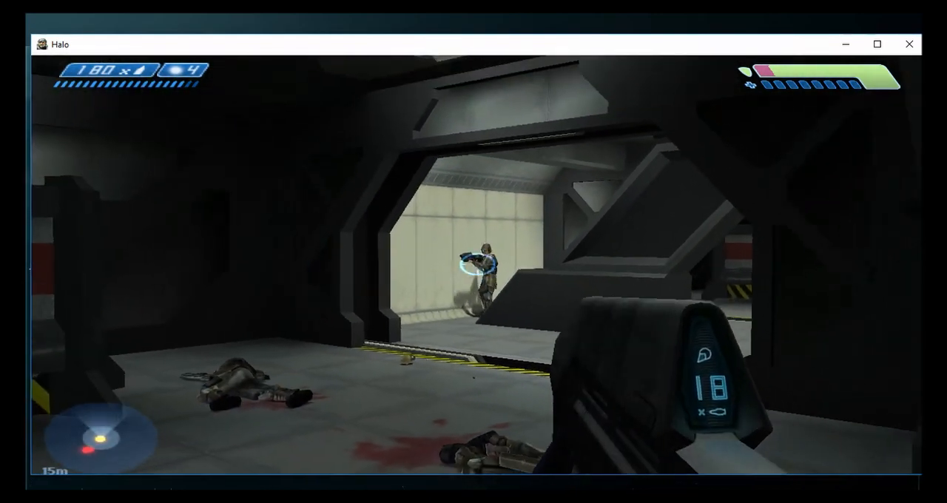
{"action": "left_click", "coordinate": [477, 264]}
{"action": "left_click", "coordinate": [477, 264]}
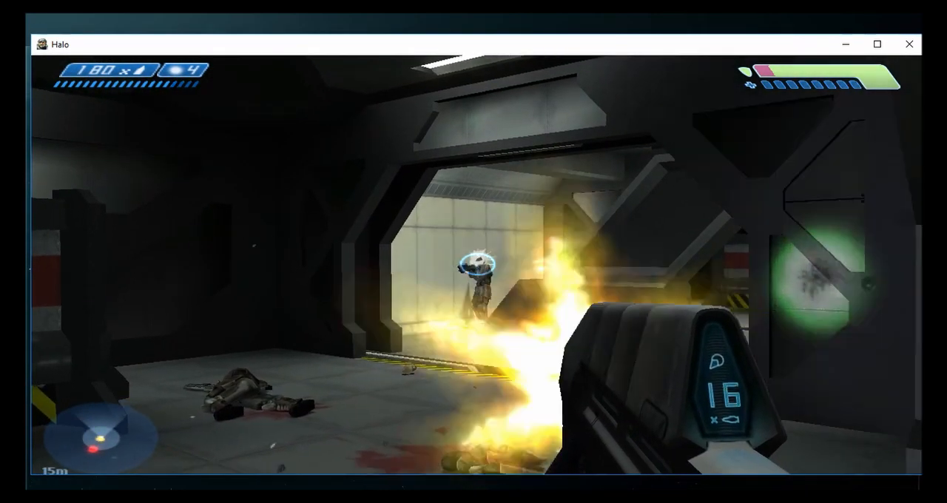
- Approach the doorway by the green STAIRS marking and fire the silenced assault rifle at the shielded Elite in the dark passage
{"action": "key", "text": "w"}
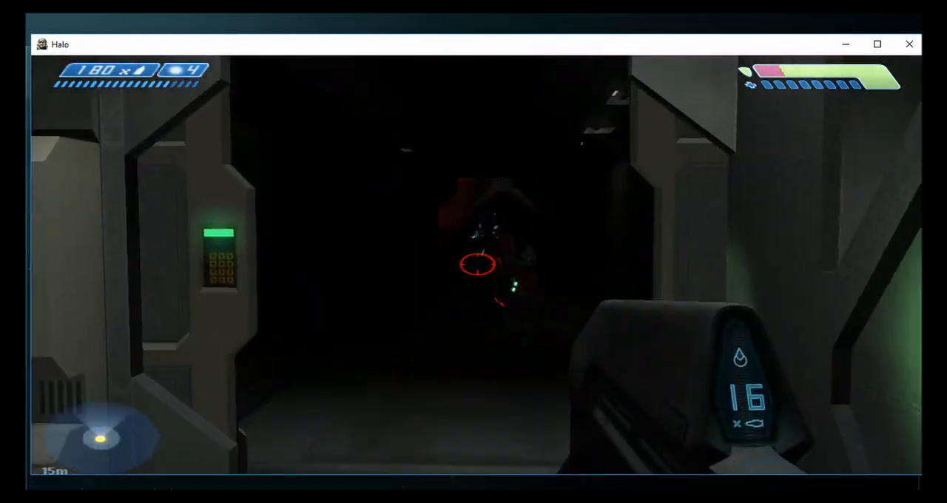
{"action": "left_click", "coordinate": [477, 264]}
{"action": "left_click", "coordinate": [477, 264]}
{"action": "left_click", "coordinate": [477, 264]}
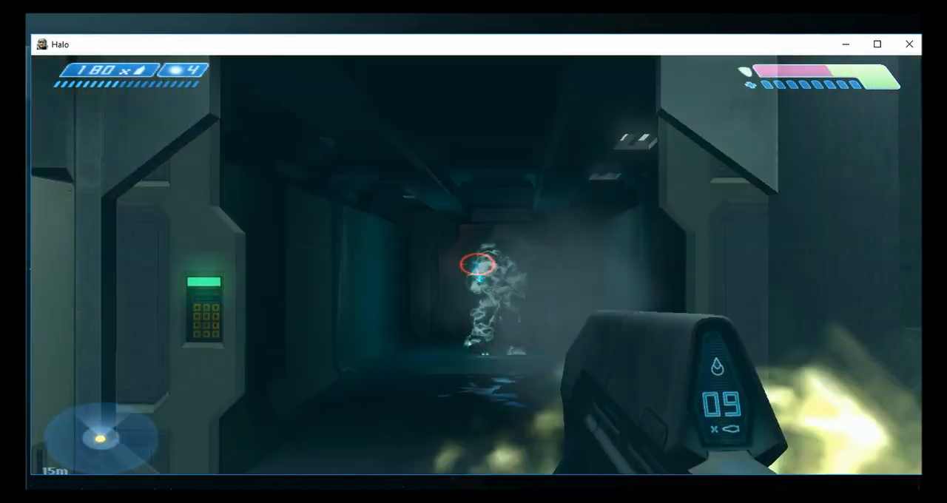
{"action": "left_click", "coordinate": [477, 264]}
{"action": "left_click", "coordinate": [477, 264]}
{"action": "left_click", "coordinate": [477, 264]}
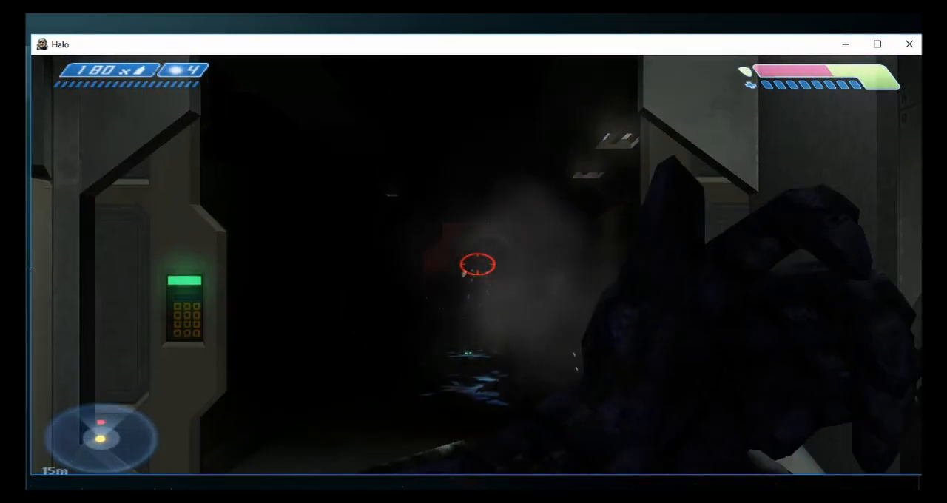
- Pursue the Elite to the red-lit door and attack it with the pistol and a melee strike
{"action": "key", "text": "w"}
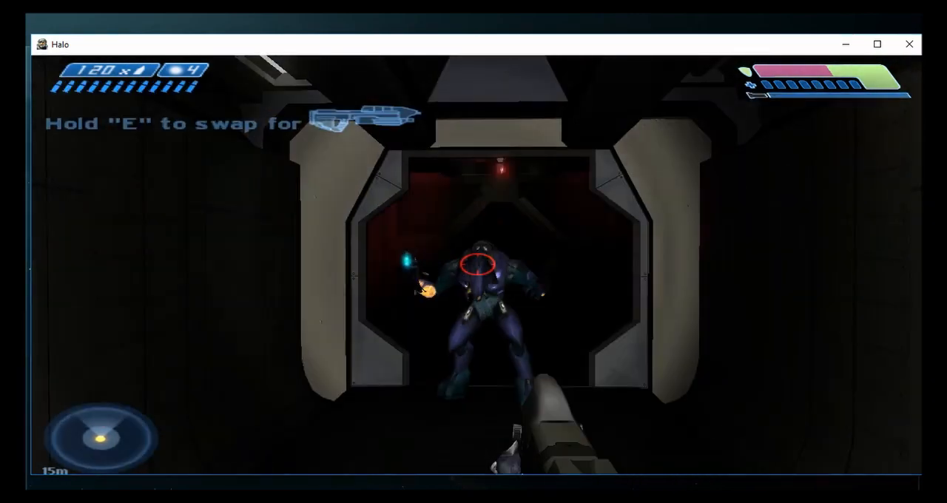
{"action": "left_click", "coordinate": [477, 264]}
{"action": "key", "text": "w"}
{"action": "key", "text": "f"}
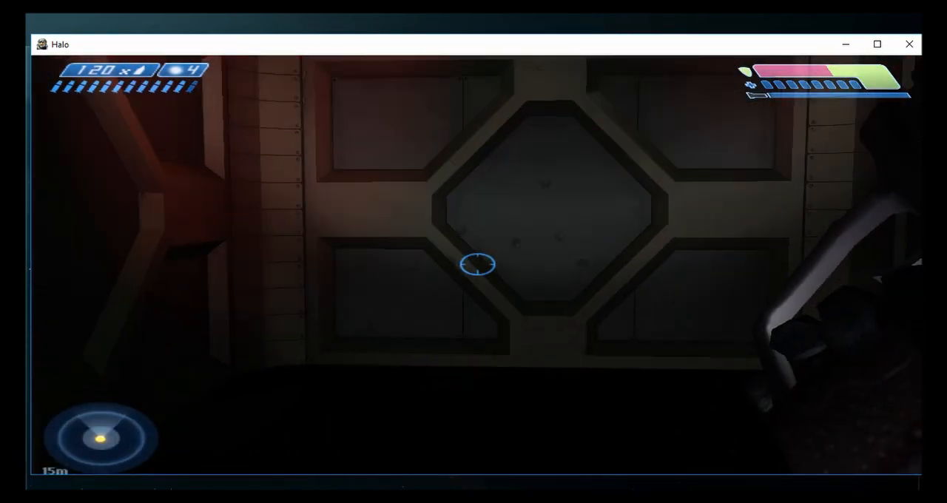
- Advance along the lit corridor while reloading the pistol and switching back to the silenced assault rifle
{"action": "key", "text": "w"}
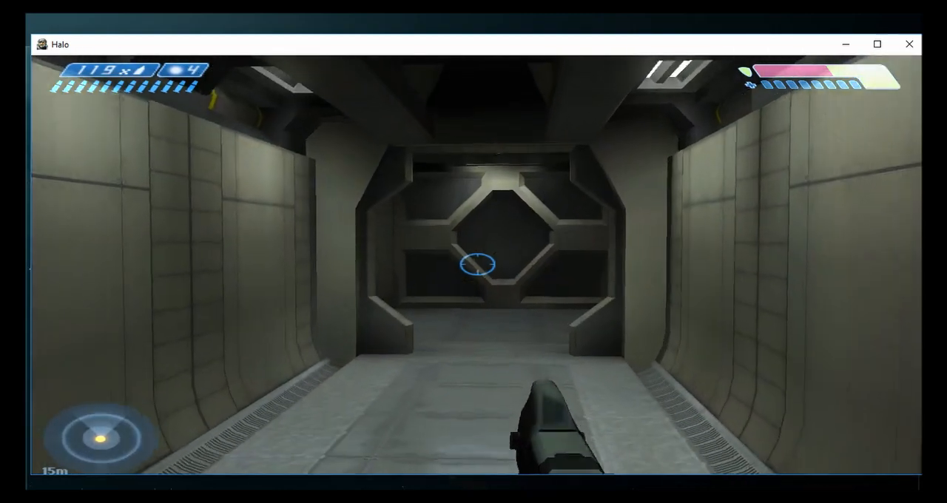
{"action": "key", "text": "w"}
{"action": "key", "text": "r"}
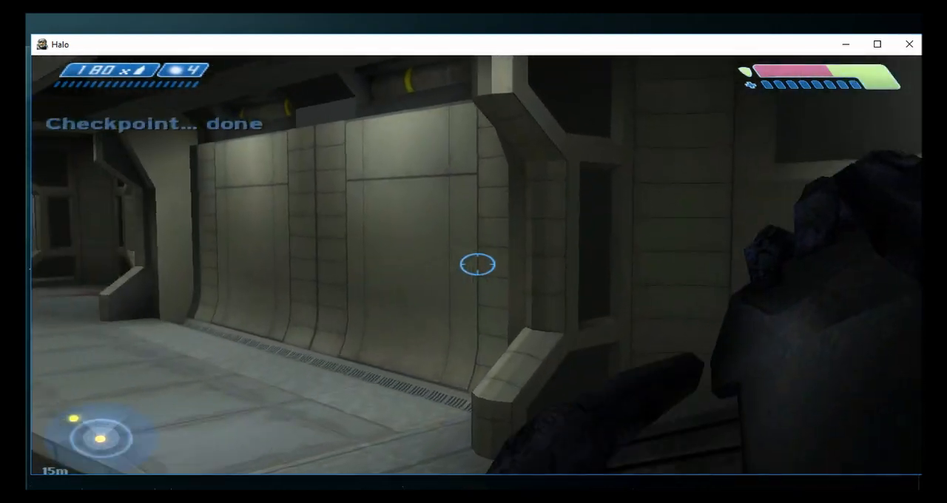
- Advance past the fallen marine into the corridor and open fire on the shielded Elite in its doorway
{"action": "key", "text": "w"}
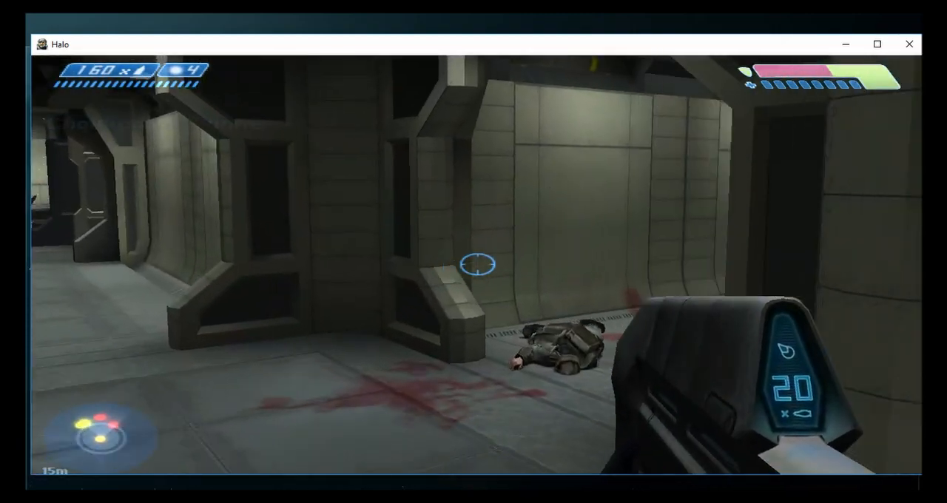
{"action": "key", "text": "w"}
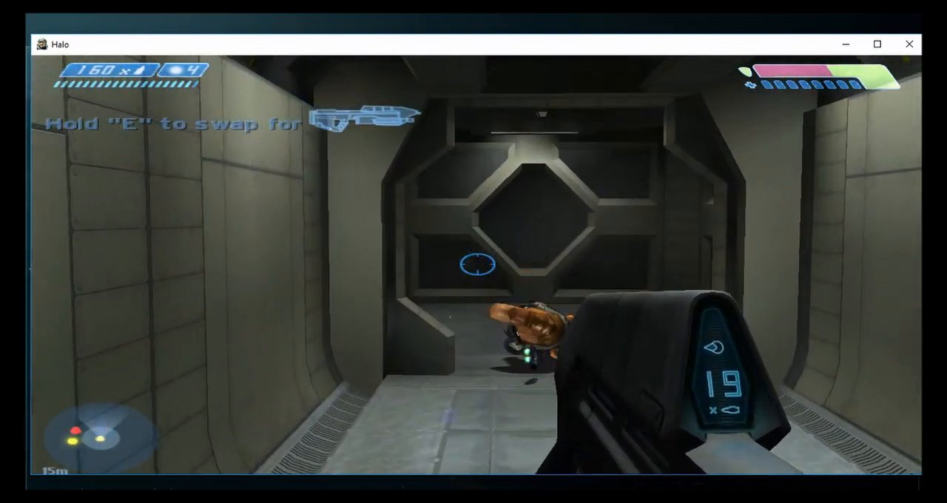
{"action": "key", "text": "w"}
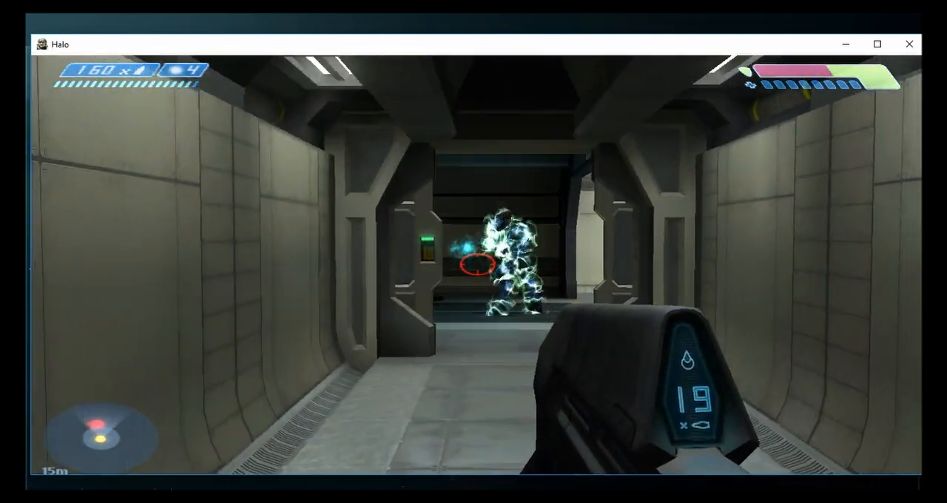
{"action": "left_click", "coordinate": [477, 264]}
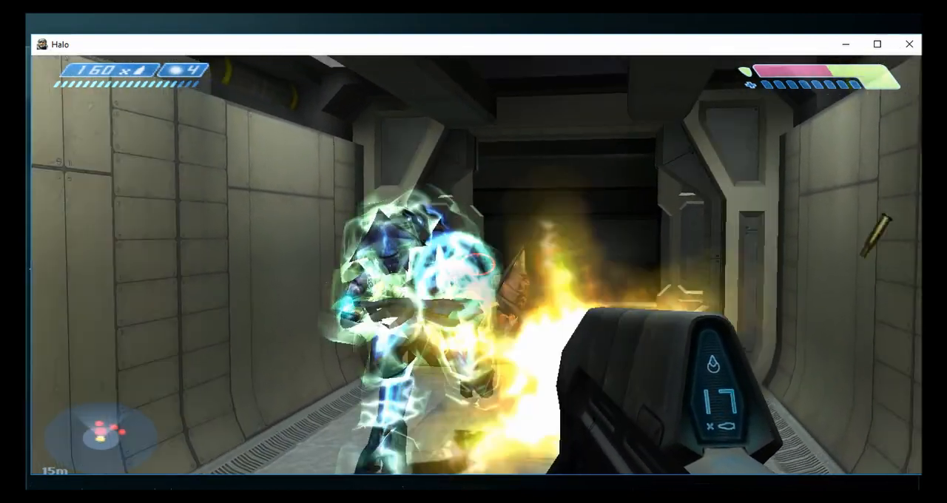
- Back away from the charging blue Elite while firing the silenced assault rifle at it near the green-lit corridor
{"action": "key", "text": "s"}
{"action": "left_click", "coordinate": [477, 264]}
{"action": "left_click", "coordinate": [477, 264]}
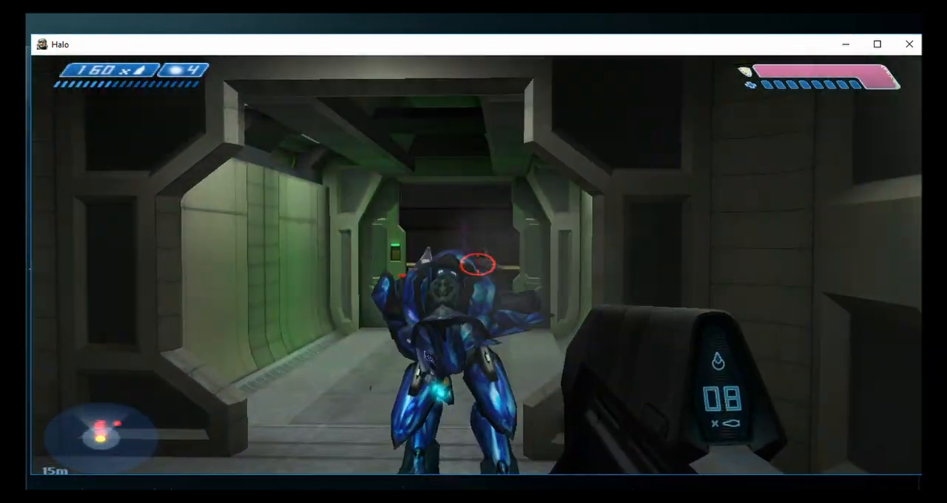
{"action": "left_click", "coordinate": [477, 264]}
{"action": "left_click", "coordinate": [477, 264]}
{"action": "left_click", "coordinate": [477, 264]}
{"action": "left_click", "coordinate": [477, 264]}
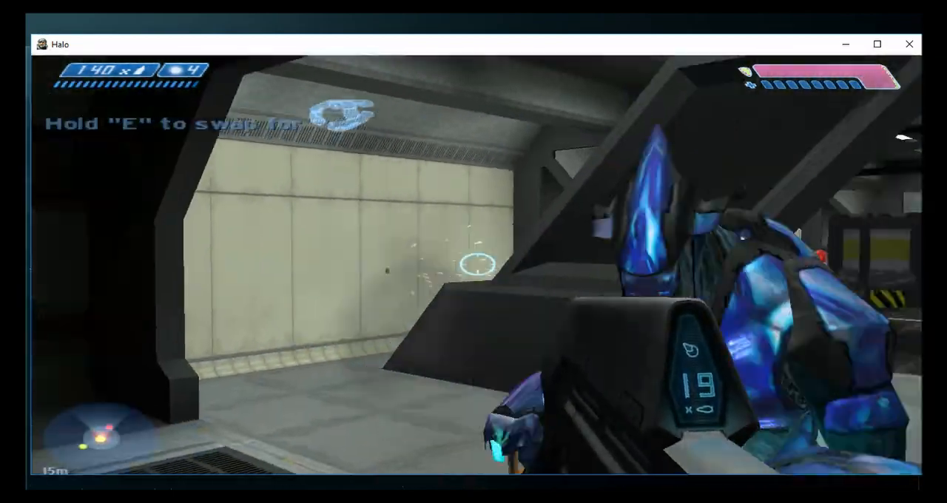
- Shoot the blue Elite beside the slanted supports at close range and follow with a melee strike
{"action": "left_click", "coordinate": [477, 264]}
{"action": "left_click", "coordinate": [477, 264]}
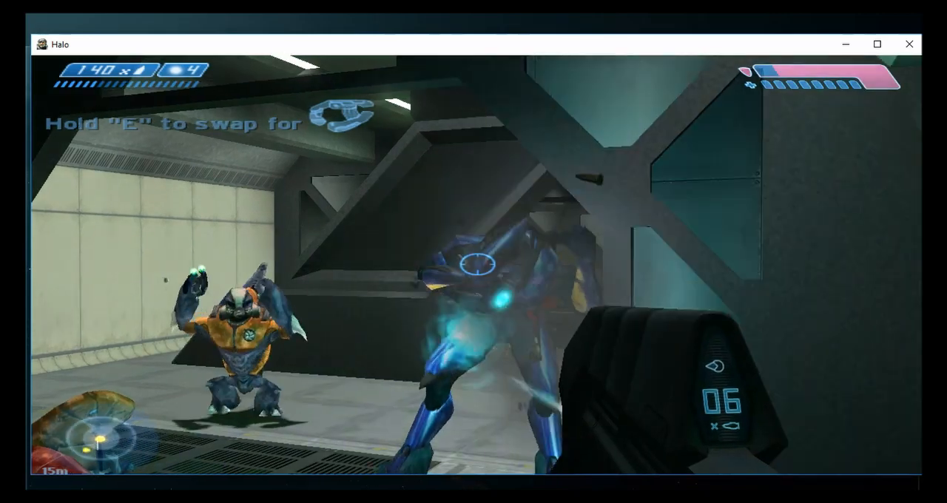
{"action": "left_click", "coordinate": [477, 264]}
{"action": "left_click", "coordinate": [477, 264]}
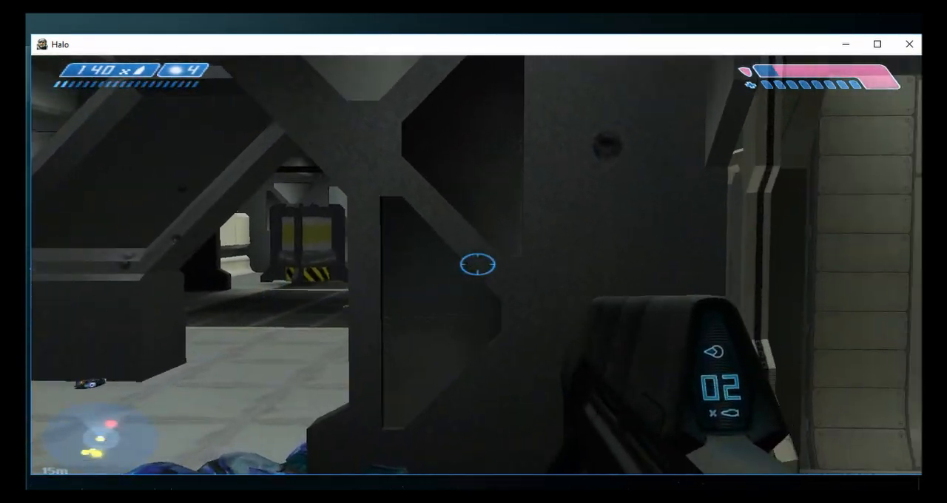
{"action": "key", "text": "f"}
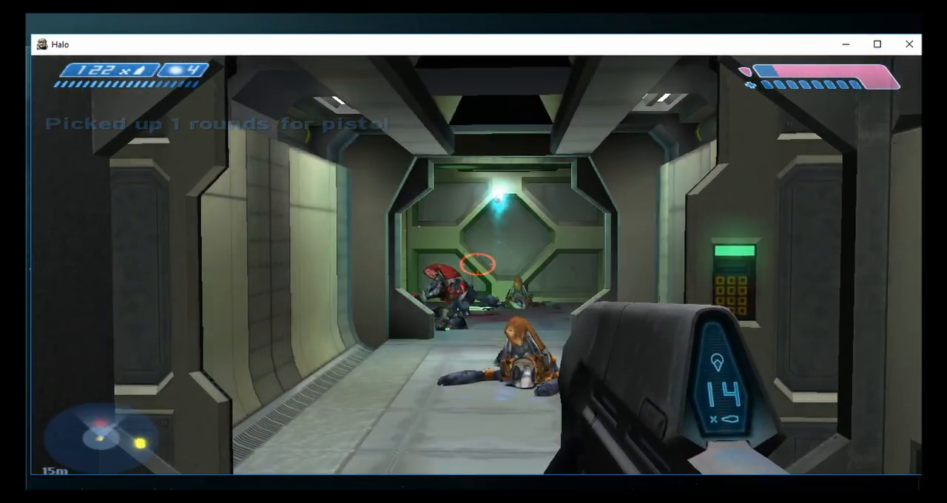
- Fire at the Grunts by the green-lit door, make a melee strike, and advance through the corridors to the dark passage
{"action": "left_click", "coordinate": [478, 264]}
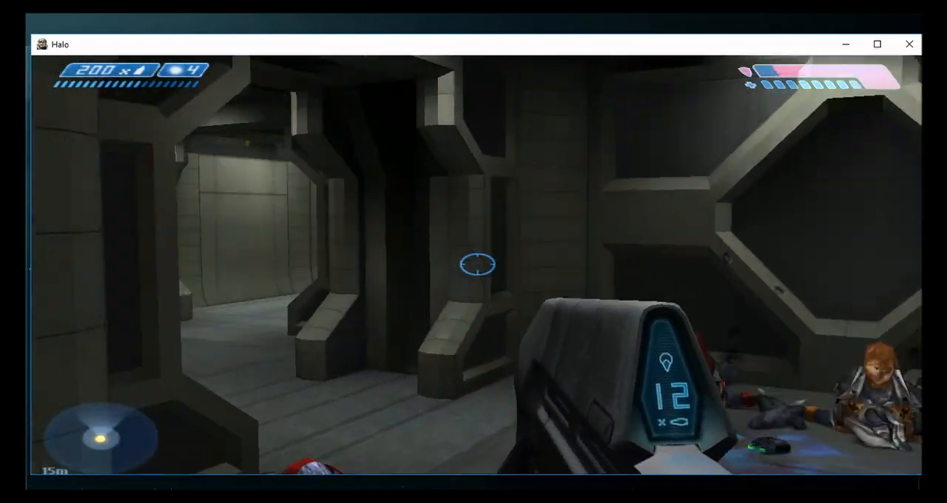
{"action": "key", "text": "f"}
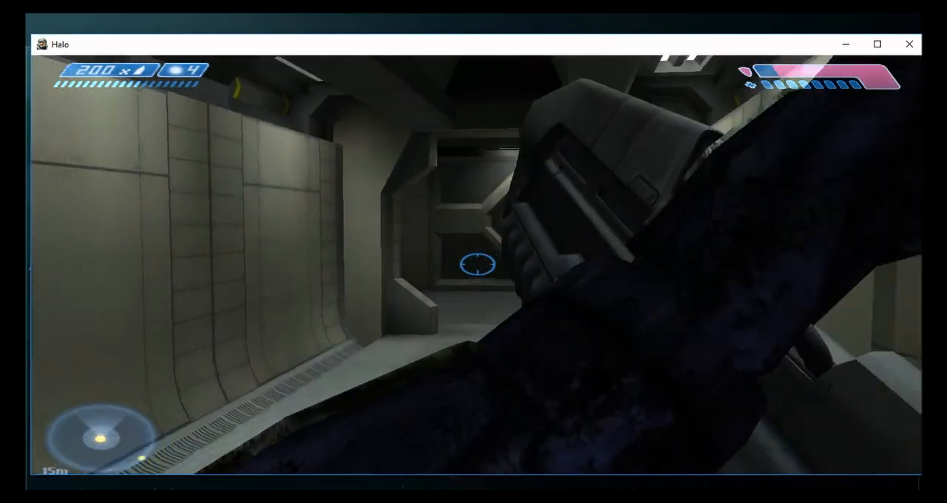
{"action": "key", "text": "w"}
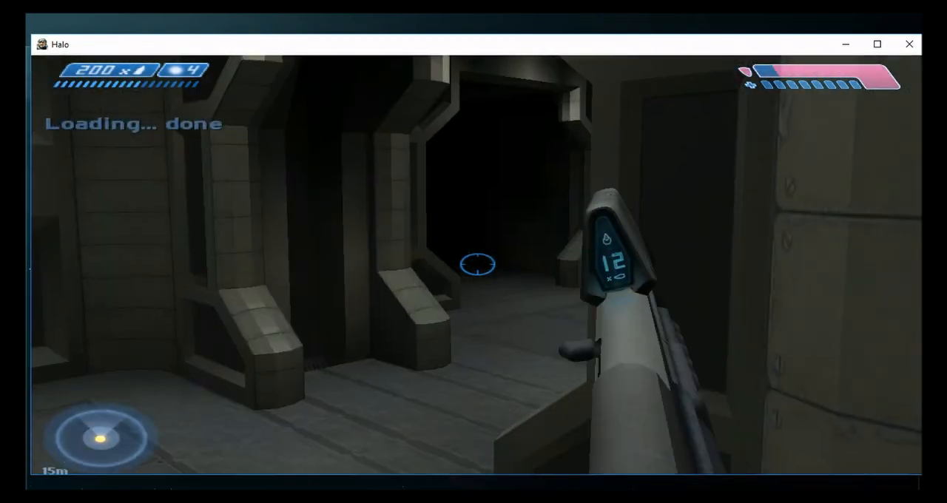
{"action": "key", "text": "w"}
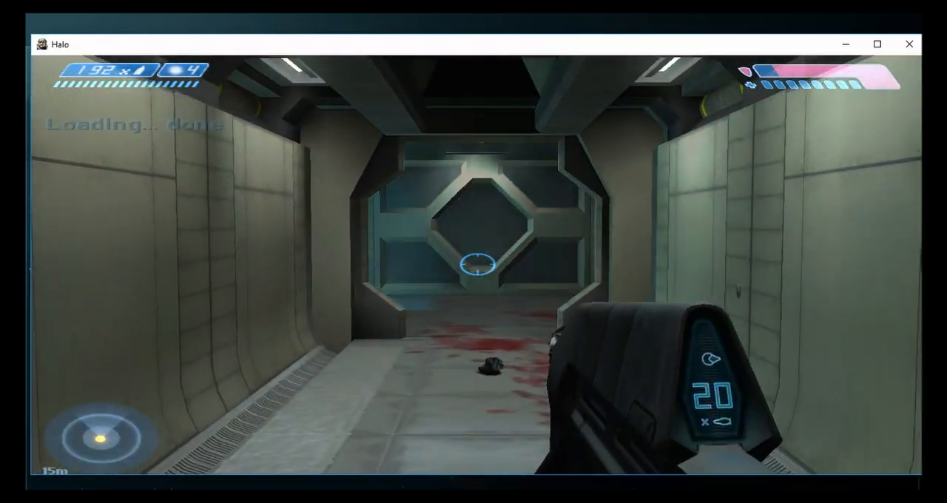
{"action": "key", "text": "w"}
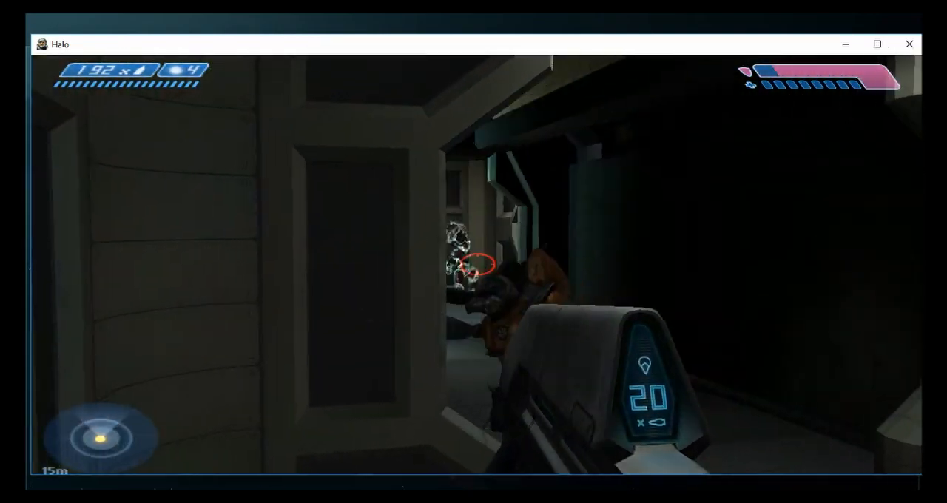
- Fire bursts at the orange Grunt and the Elites in the dark passage
{"action": "left_click", "coordinate": [477, 264]}
{"action": "left_click", "coordinate": [477, 264]}
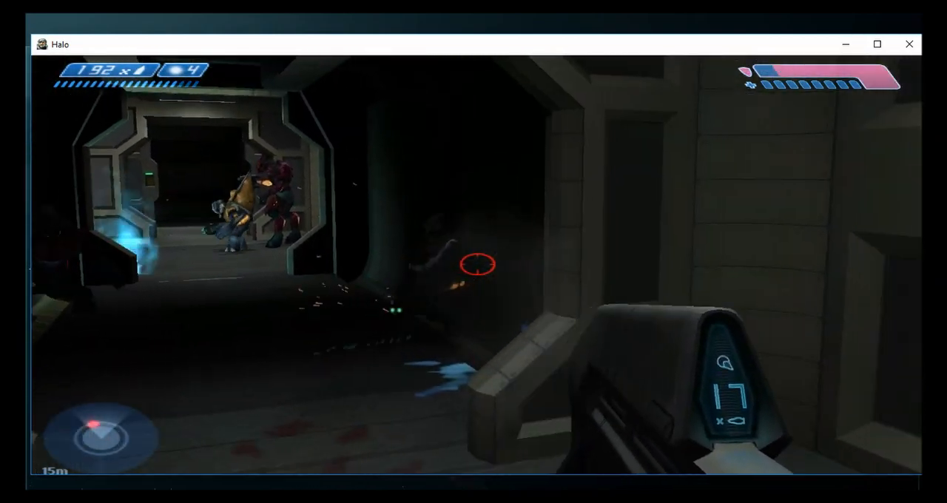
{"action": "left_click", "coordinate": [477, 264]}
{"action": "left_click", "coordinate": [477, 264]}
{"action": "left_click", "coordinate": [477, 264]}
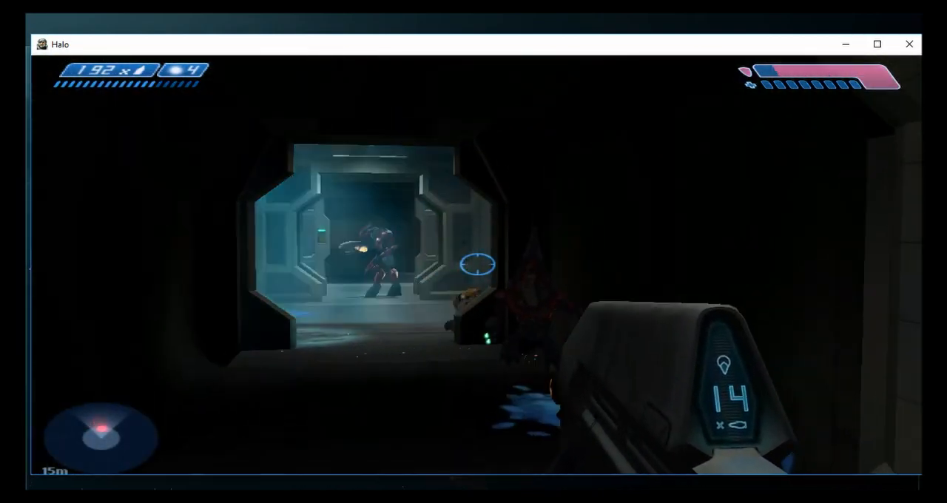
- Empty the rifle's magazine into the shielded red Elite at the far end of the dark passage
{"action": "left_click", "coordinate": [477, 264]}
{"action": "left_click", "coordinate": [477, 264]}
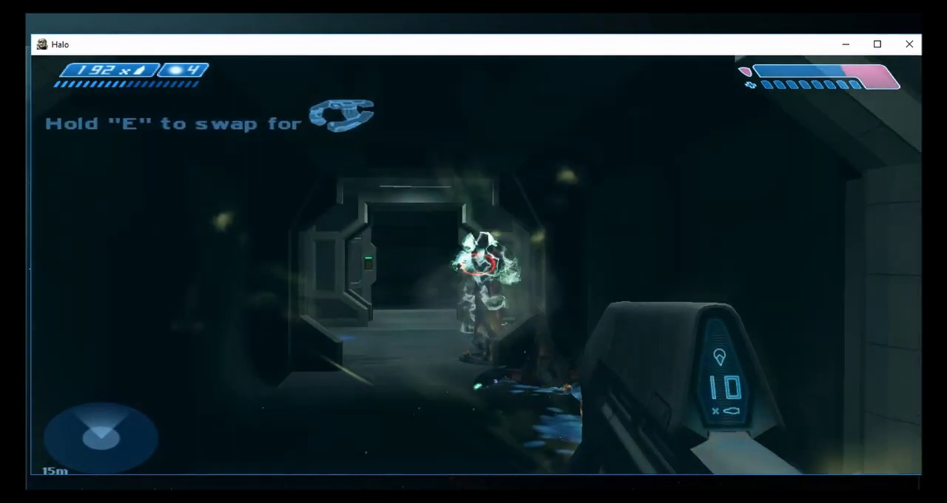
{"action": "left_click", "coordinate": [477, 264]}
{"action": "left_click", "coordinate": [477, 264]}
{"action": "left_click", "coordinate": [477, 264]}
{"action": "left_click", "coordinate": [477, 264]}
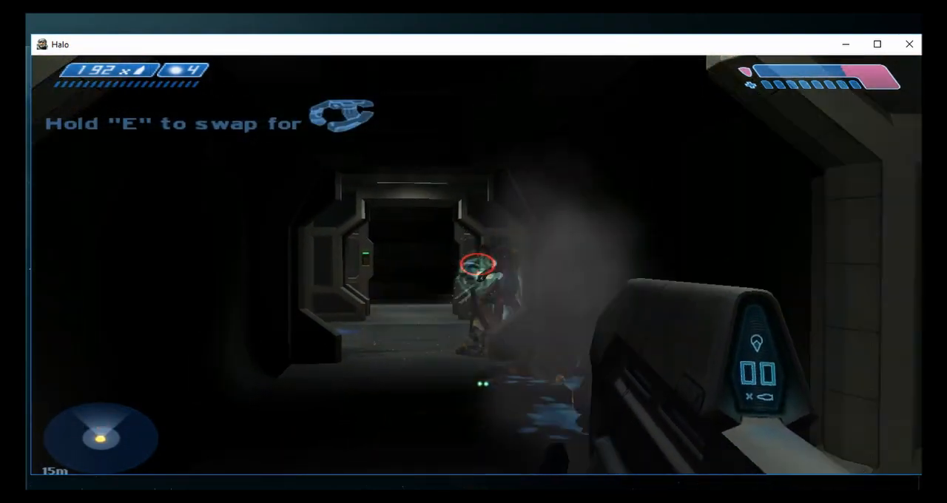
- Close in on the red Elite by the doorway and attack it with melee strikes
{"action": "key", "text": "w"}
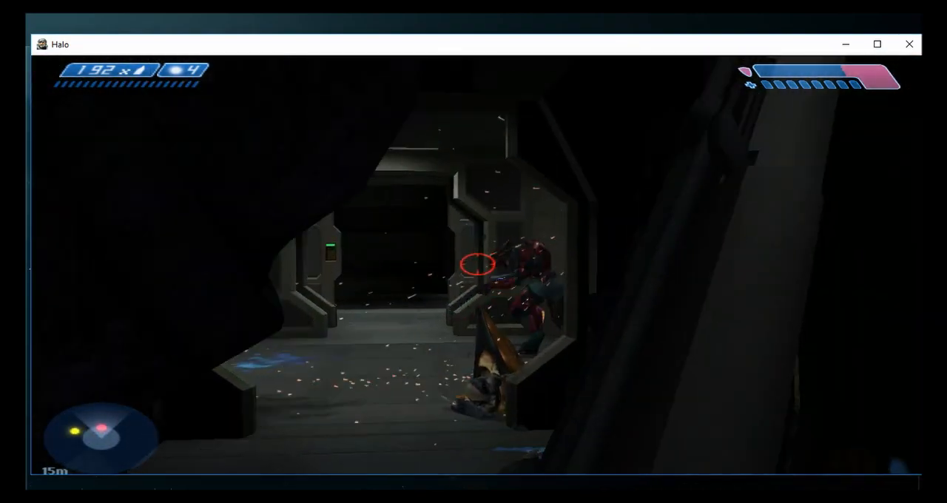
{"action": "key", "text": "f"}
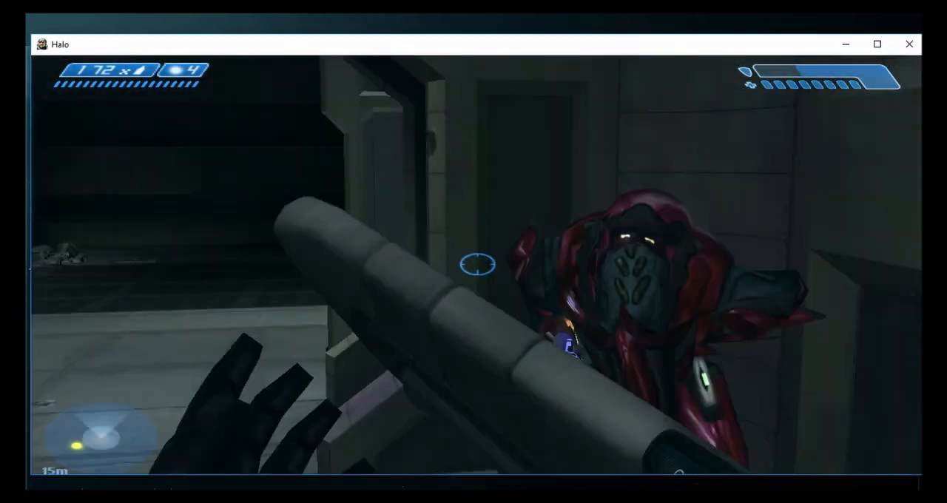
{"action": "key", "text": "f"}
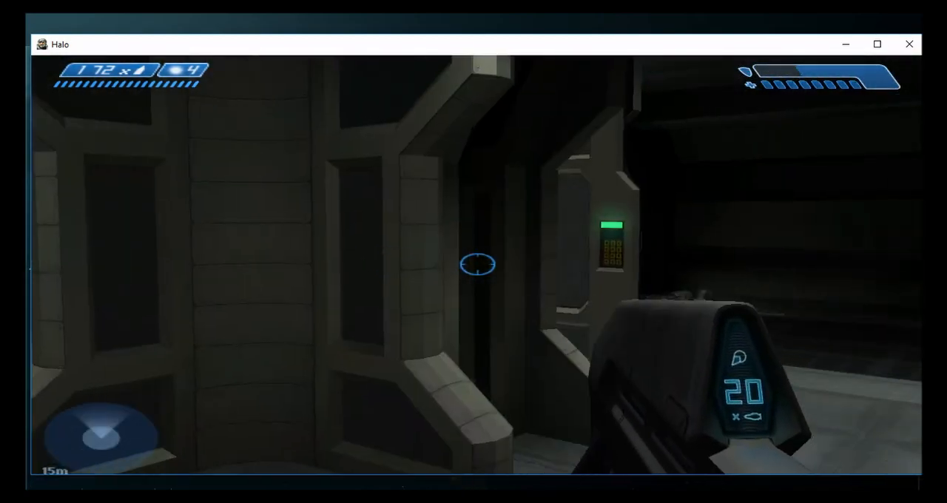
- Enter the bay with the yellow-striped thresholds and fire at the Grunts and blue Elite beyond the angled opening
{"action": "key", "text": "w"}
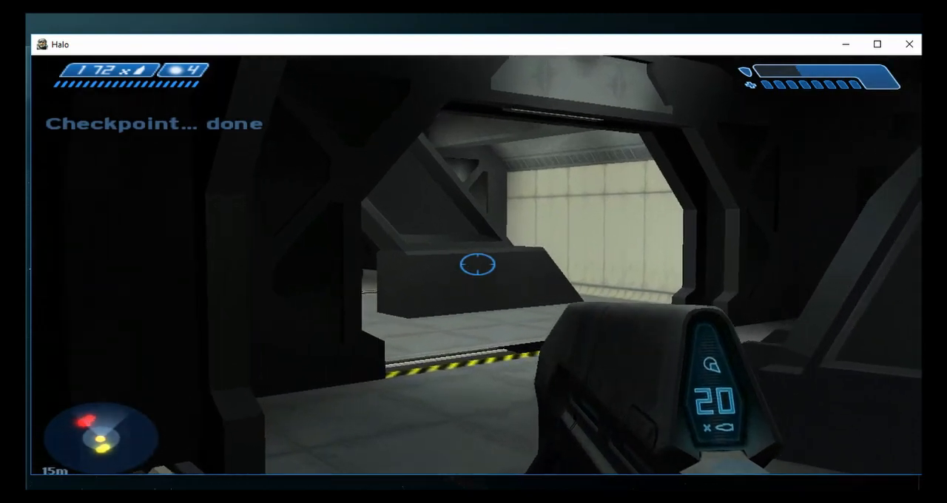
{"action": "key", "text": "w"}
{"action": "left_click", "coordinate": [477, 264]}
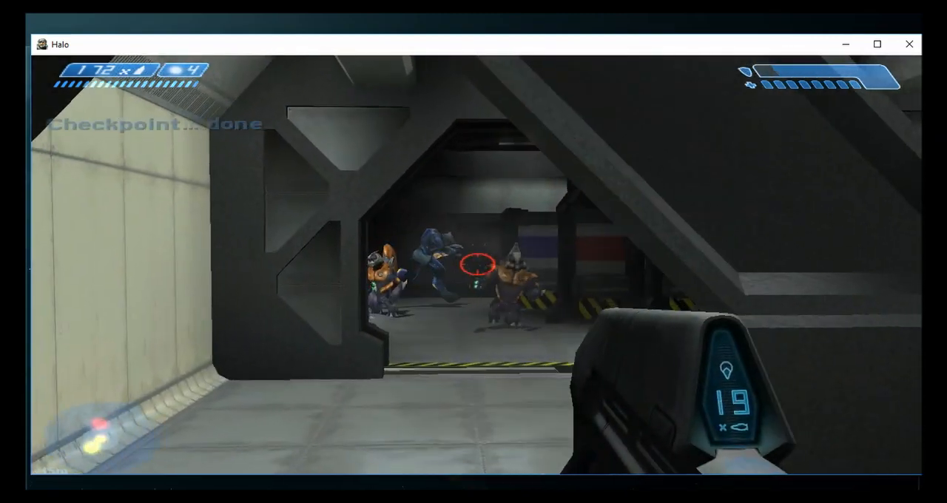
{"action": "left_click", "coordinate": [477, 264]}
{"action": "left_click", "coordinate": [477, 264]}
{"action": "left_click", "coordinate": [477, 264]}
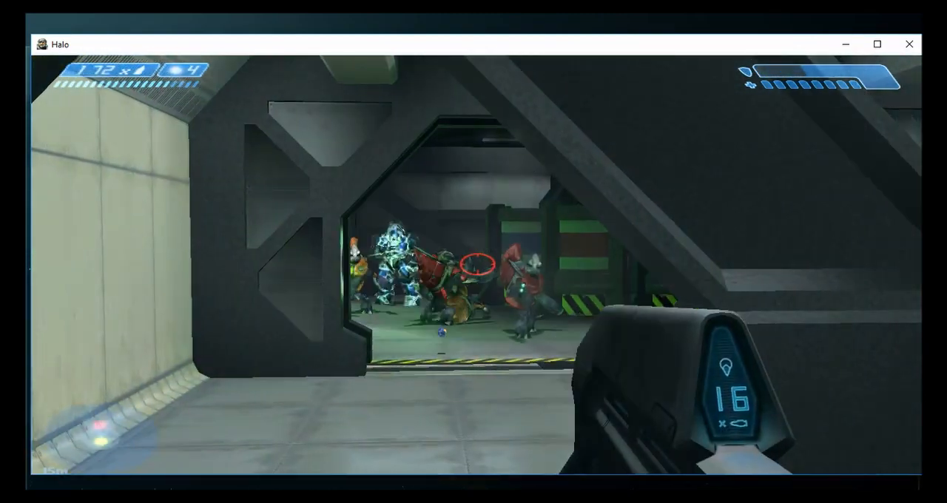
- Keep firing bursts through the angled opening at the shielded blue Elite and the surrounding Grunts
{"action": "left_click", "coordinate": [477, 264]}
{"action": "left_click", "coordinate": [477, 264]}
{"action": "left_click", "coordinate": [477, 264]}
{"action": "left_click", "coordinate": [477, 264]}
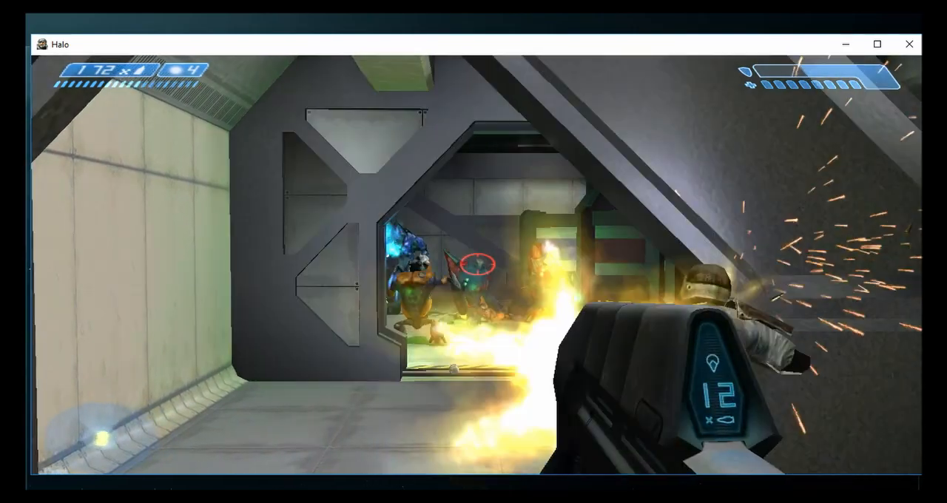
{"action": "left_click", "coordinate": [477, 264]}
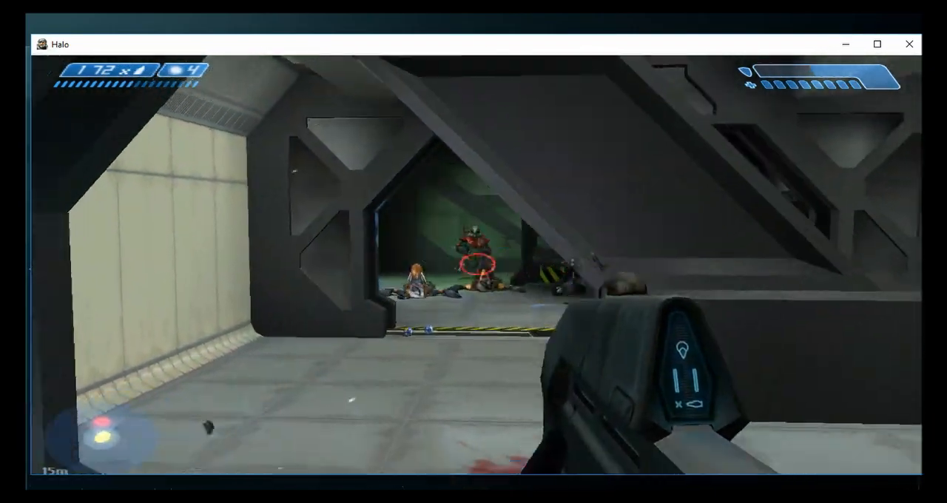
- Reposition around the slanted support and fire at the red Grunt near the striped crates
{"action": "key", "text": "s"}
{"action": "key", "text": "w"}
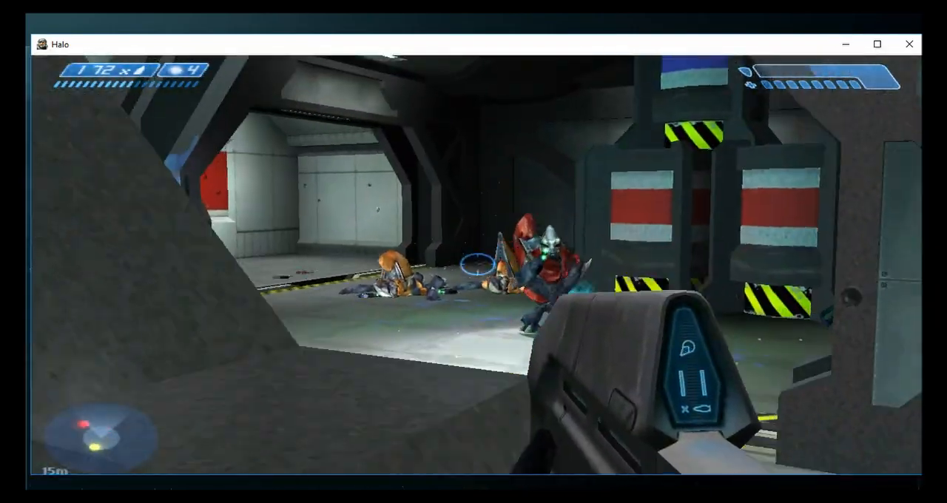
{"action": "left_click", "coordinate": [477, 264]}
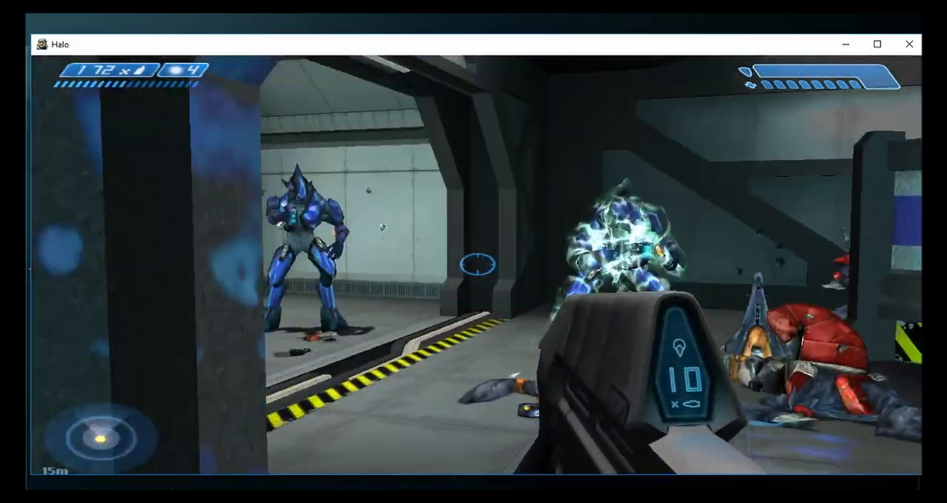
{"action": "left_click", "coordinate": [477, 264]}
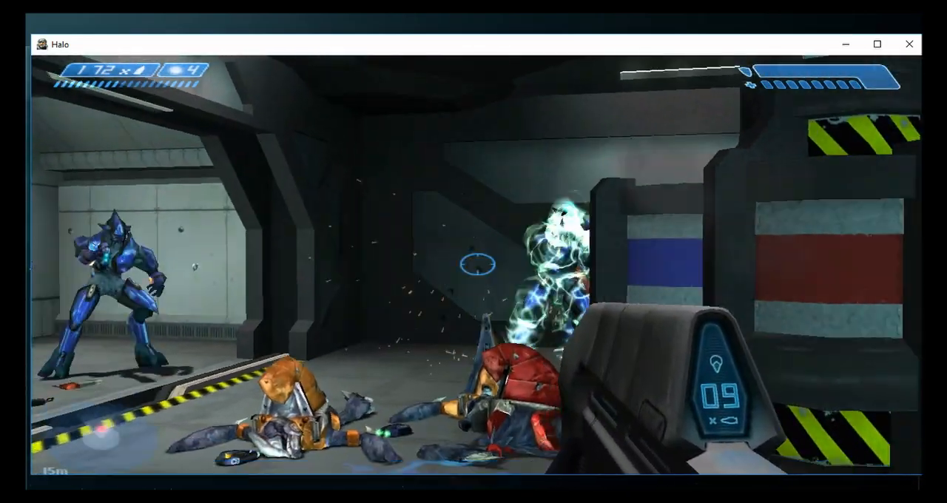
- Fire at the blue Elites and red Grunt beside the crates while retreating behind the slanted support
{"action": "left_click", "coordinate": [477, 264]}
{"action": "key", "text": "s"}
{"action": "left_click", "coordinate": [477, 264]}
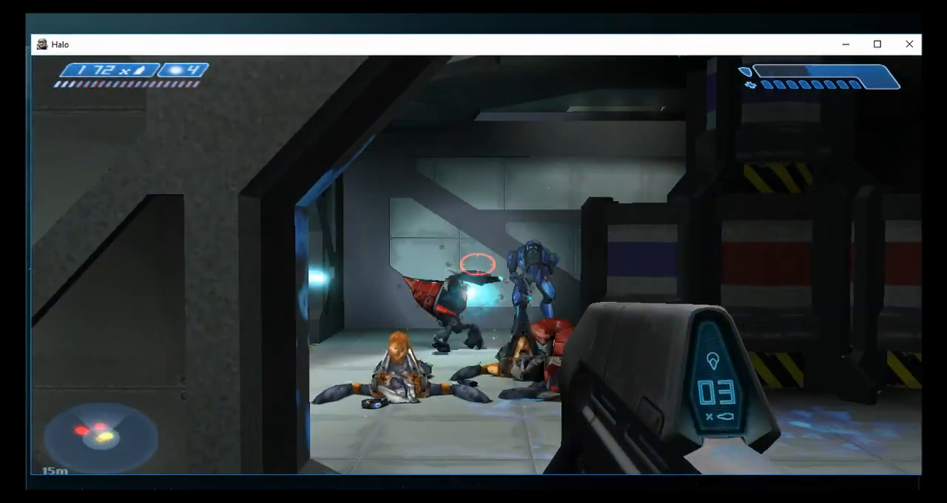
{"action": "left_click", "coordinate": [477, 264]}
{"action": "left_click", "coordinate": [477, 264]}
{"action": "key", "text": "s"}
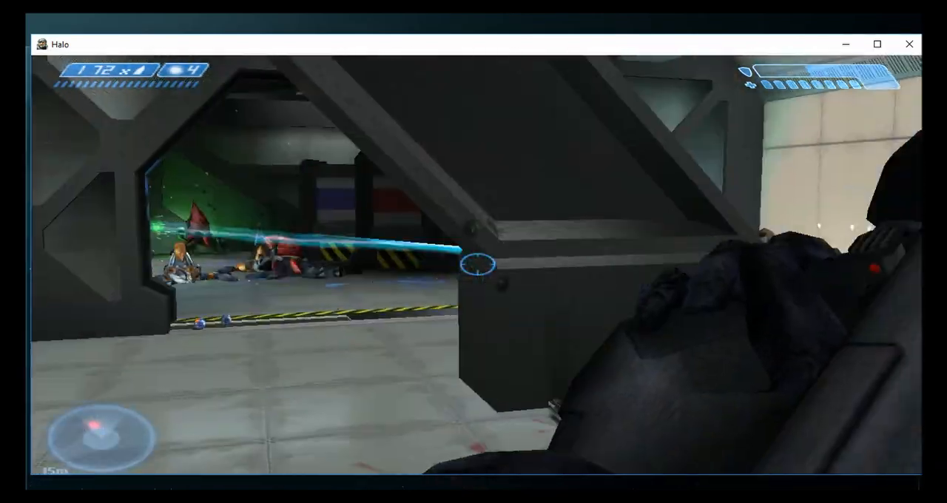
- Push back through the angled opening and fire at the shielded Elite near the red wall marked 32
{"action": "key", "text": "w"}
{"action": "key", "text": "w"}
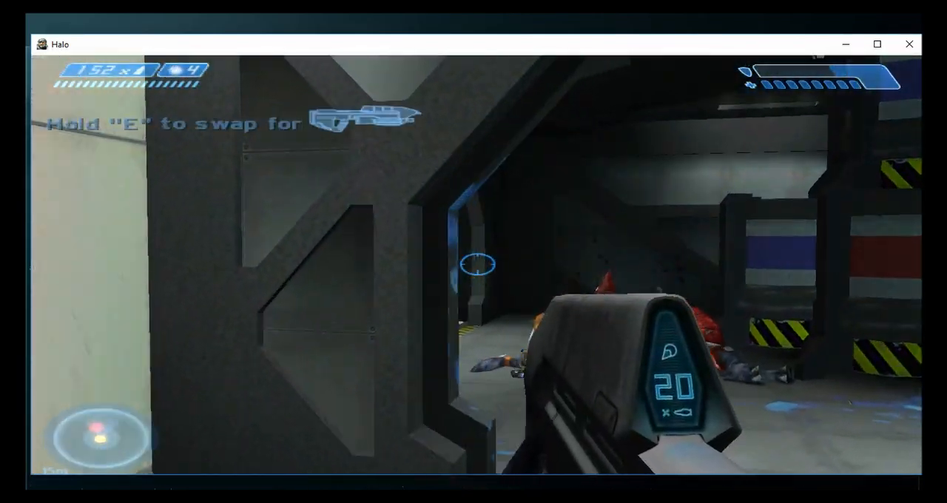
{"action": "left_click", "coordinate": [477, 264]}
{"action": "left_click", "coordinate": [477, 264]}
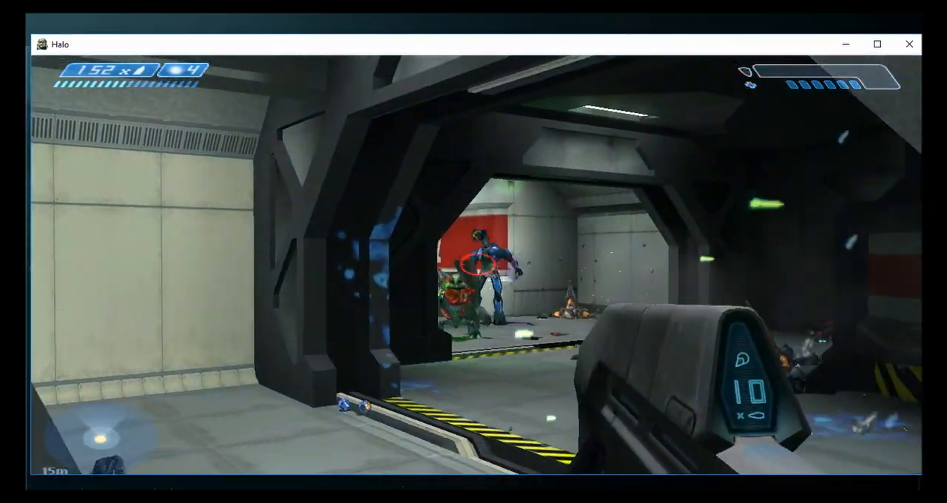
{"action": "left_click", "coordinate": [477, 264]}
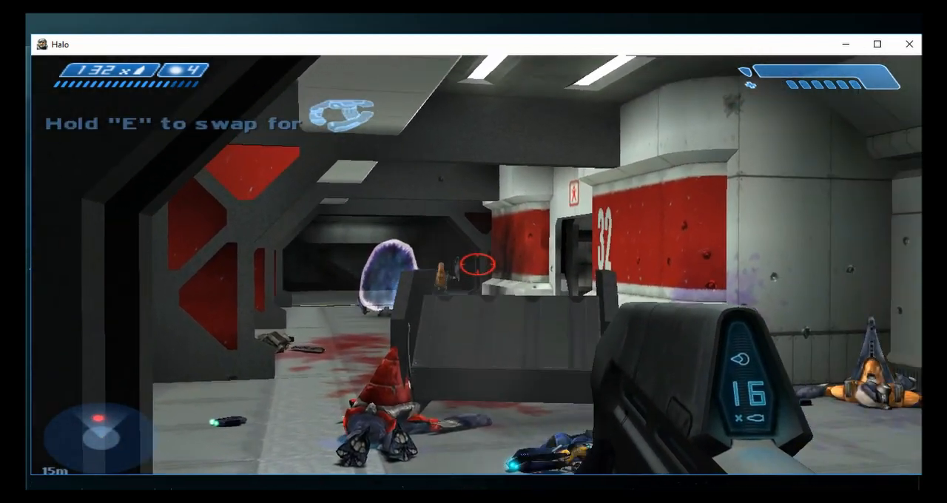
- Fire over the grey barricade at the remaining Covenant and swing the rifle in the red-panelled corridor
{"action": "left_click", "coordinate": [477, 264]}
{"action": "left_click", "coordinate": [477, 264]}
{"action": "key", "text": "Tab"}
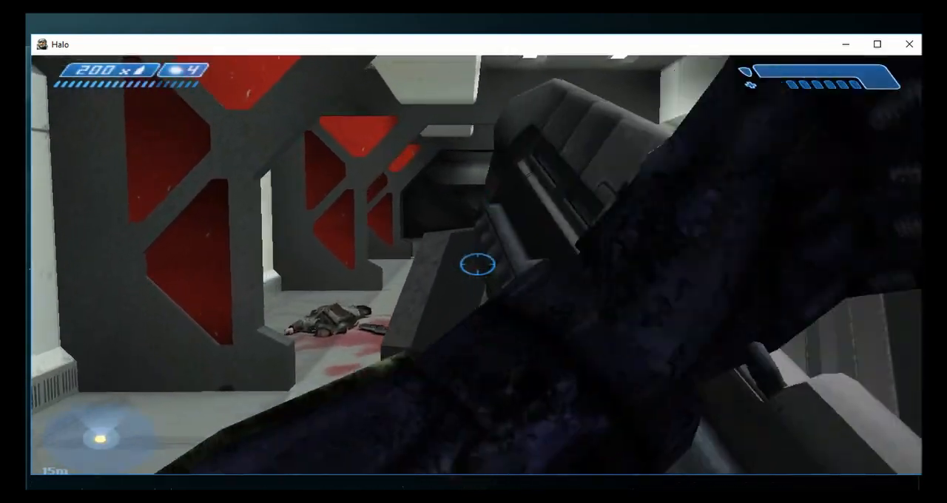
- Reload the rifle, collect the over shield inside the purple boarding craft and return to the red-panelled corridor
{"action": "key", "text": "w"}
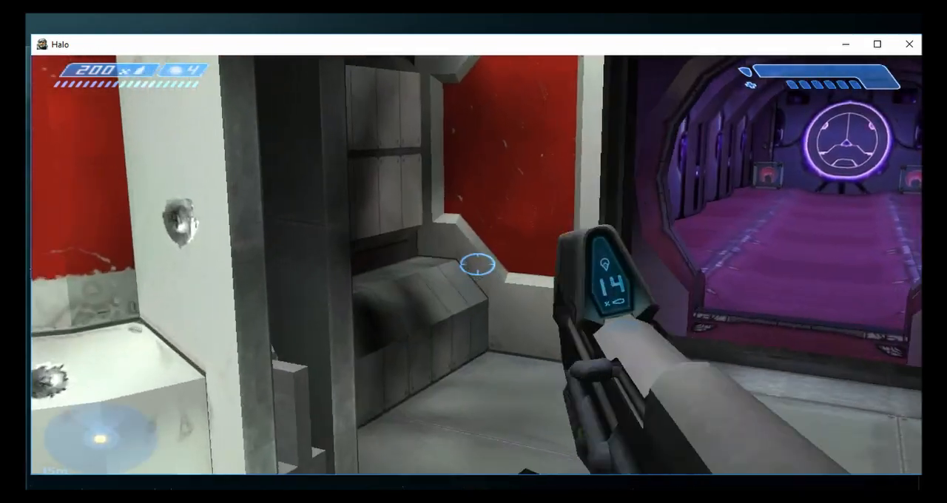
{"action": "key", "text": "r"}
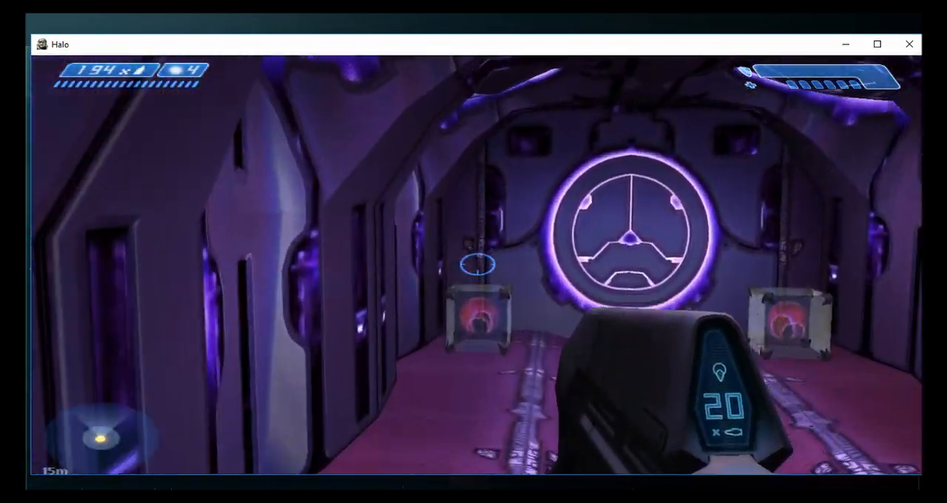
{"action": "key", "text": "w"}
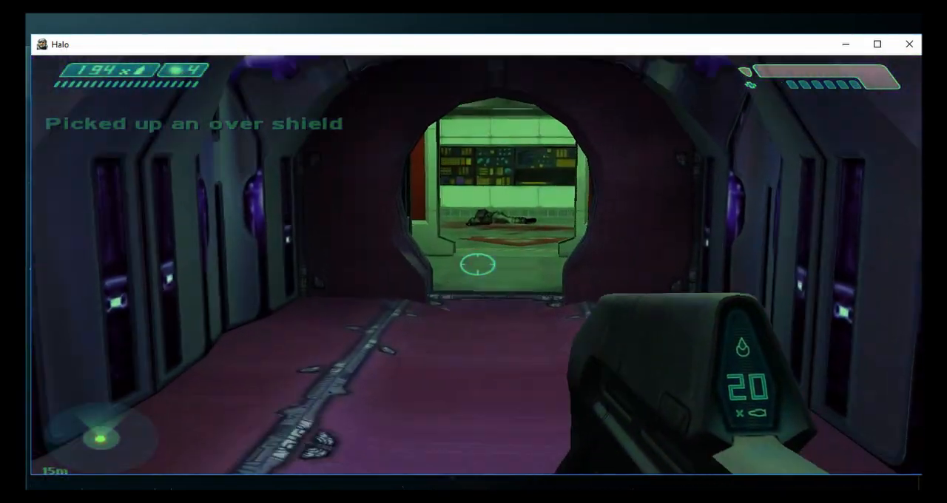
{"action": "key", "text": "w"}
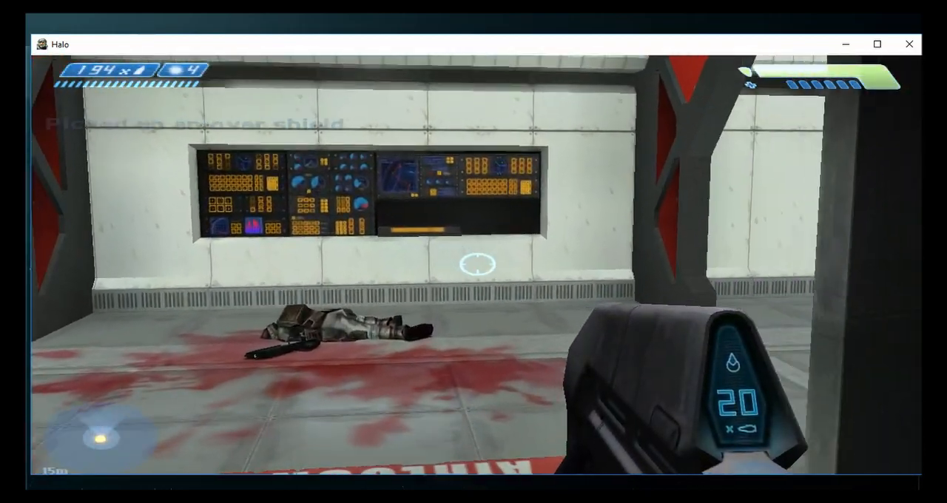
- Advance past the barrel-filled opening and through the dim grey corridors to the Elite in the dark passage
{"action": "key", "text": "w"}
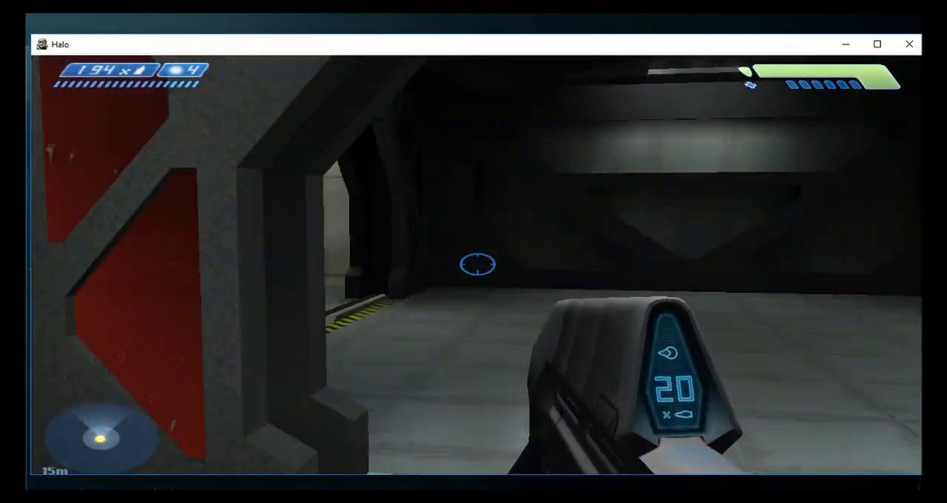
{"action": "key", "text": "w"}
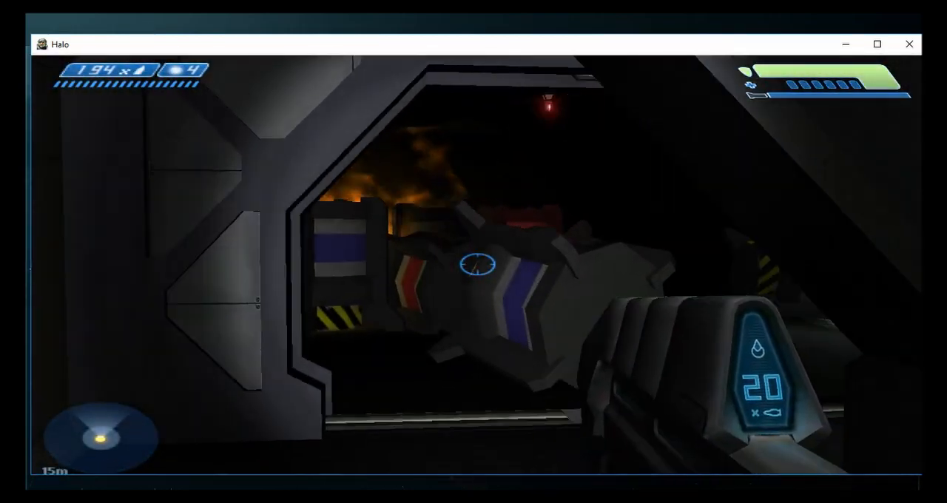
{"action": "key", "text": "w"}
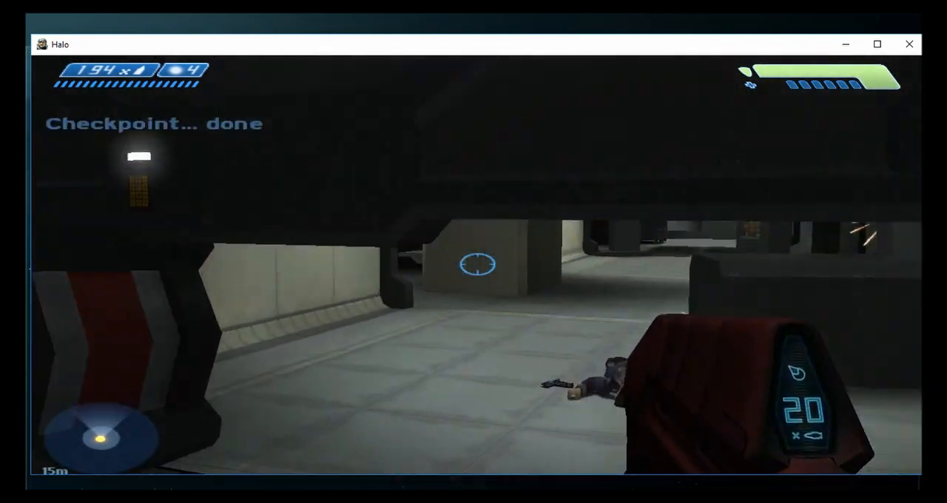
{"action": "key", "text": "w"}
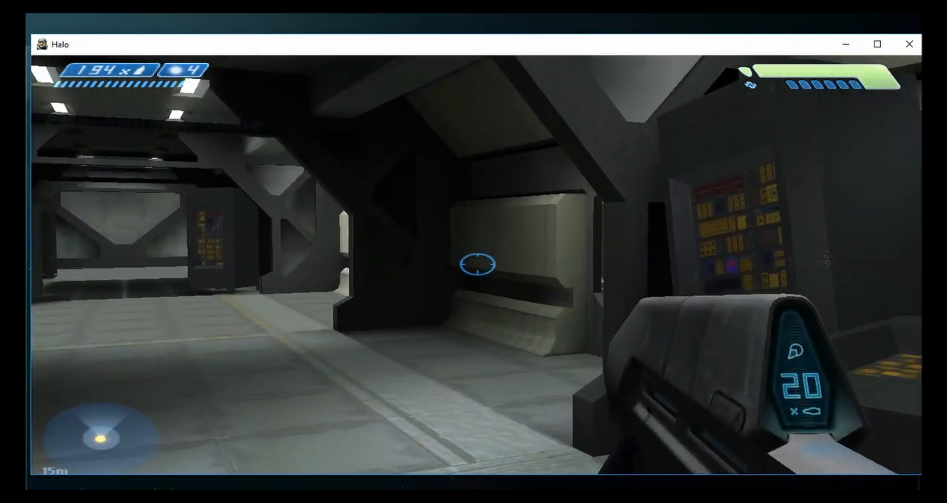
{"action": "key", "text": "w"}
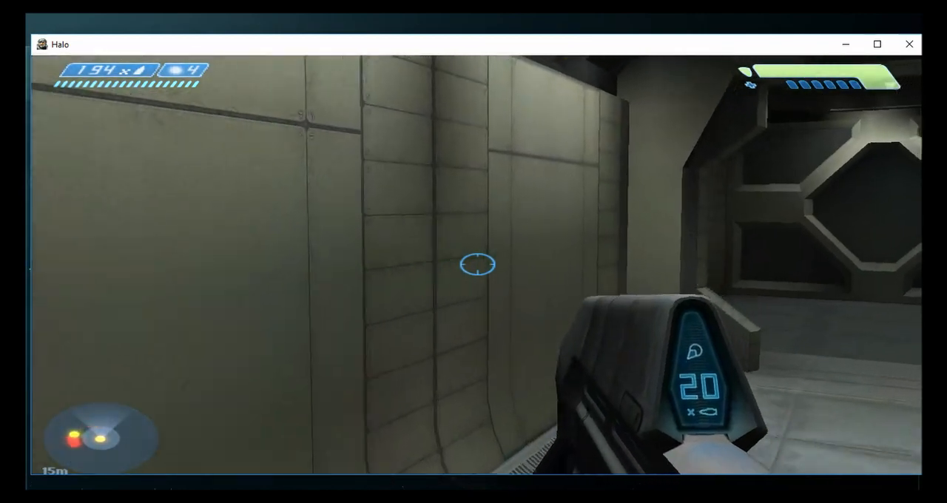
{"action": "key", "text": "w"}
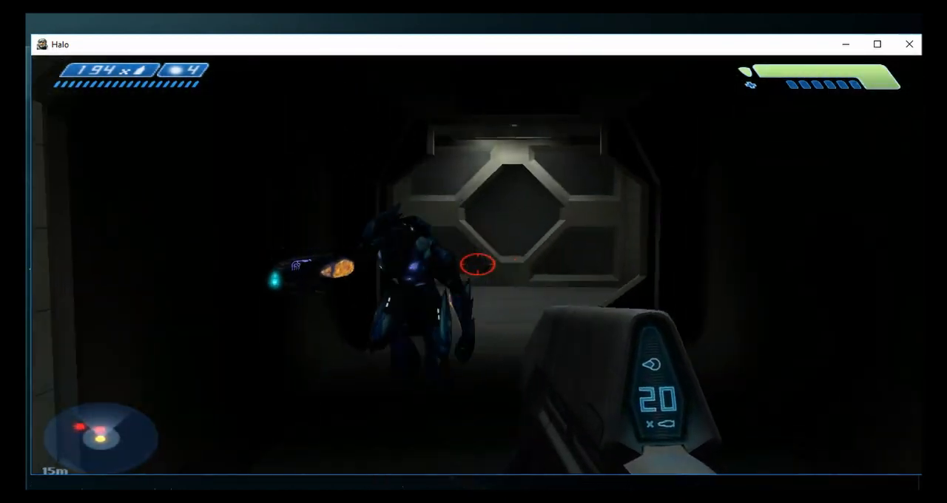
- Back away from the blue Elite in the dark passage while firing at it, and move on around the corner
{"action": "key", "text": "s"}
{"action": "left_click", "coordinate": [477, 264]}
{"action": "left_click", "coordinate": [477, 264]}
{"action": "left_click", "coordinate": [477, 264]}
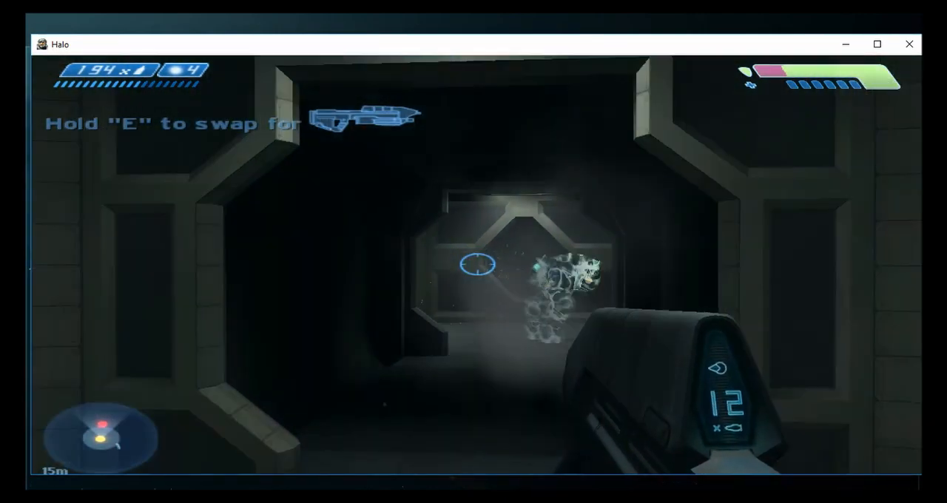
{"action": "left_click", "coordinate": [477, 264]}
{"action": "left_click", "coordinate": [477, 264]}
{"action": "left_click", "coordinate": [477, 264]}
{"action": "key", "text": "w"}
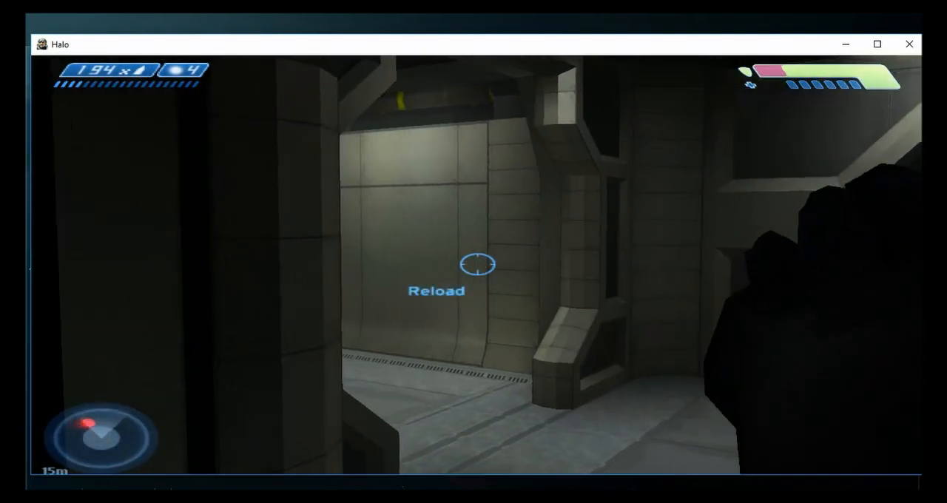
- Reload the rifle and fire down the corridor at the blue Elite and Grunt beyond the open doorway
{"action": "key", "text": "r"}
{"action": "key", "text": "d"}
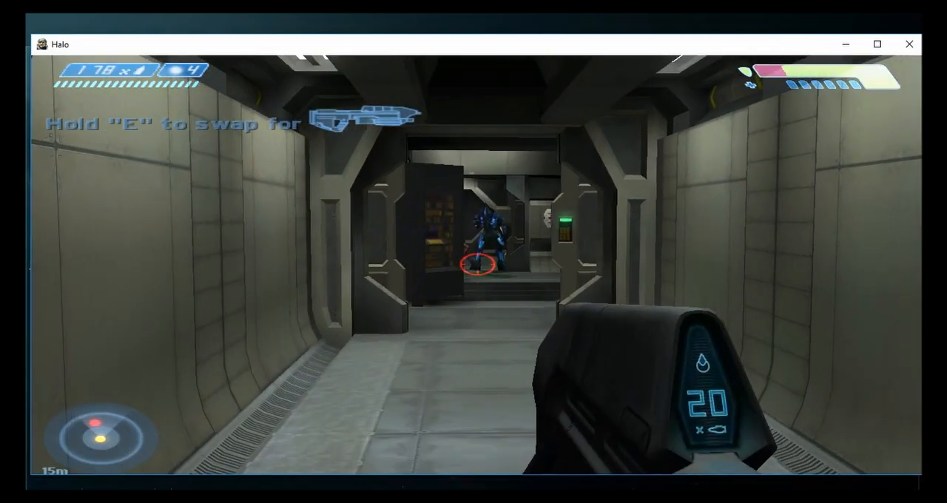
{"action": "left_click", "coordinate": [477, 264]}
{"action": "left_click", "coordinate": [477, 264]}
{"action": "left_click", "coordinate": [477, 264]}
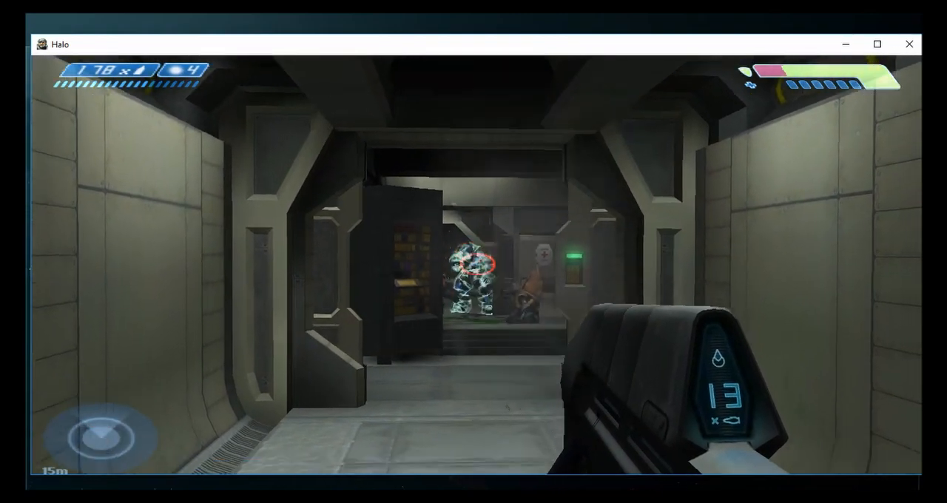
{"action": "left_click", "coordinate": [477, 264]}
{"action": "key", "text": "w"}
{"action": "left_click", "coordinate": [477, 264]}
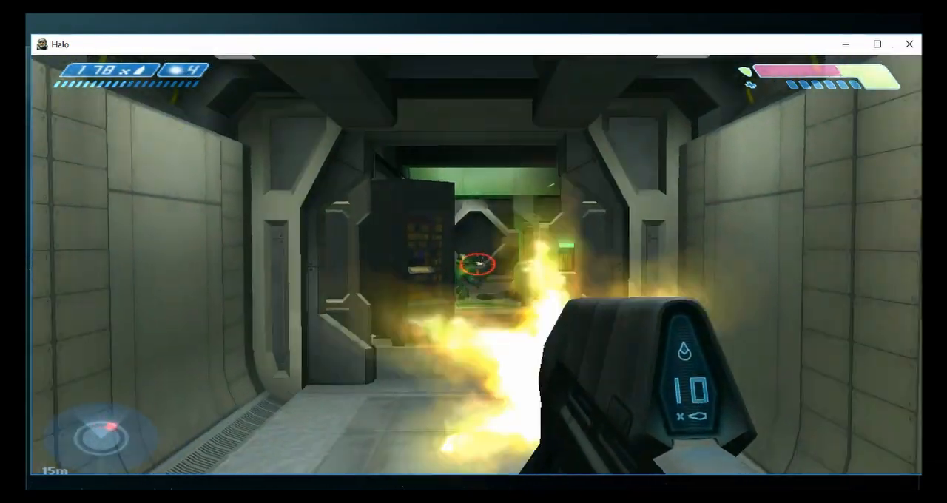
{"action": "left_click", "coordinate": [477, 264]}
{"action": "left_click", "coordinate": [477, 264]}
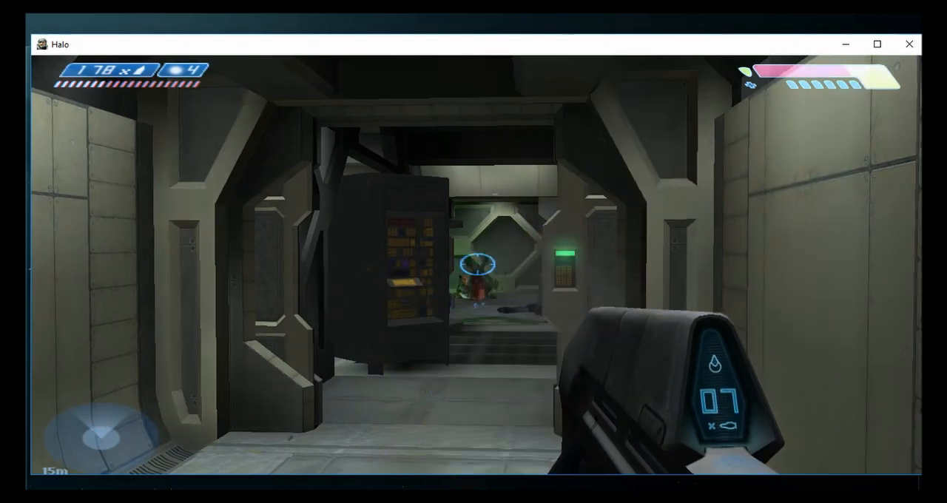
- Enter the room with the floor grating and shoot the orange Grunt beside the computer consoles
{"action": "key", "text": "w"}
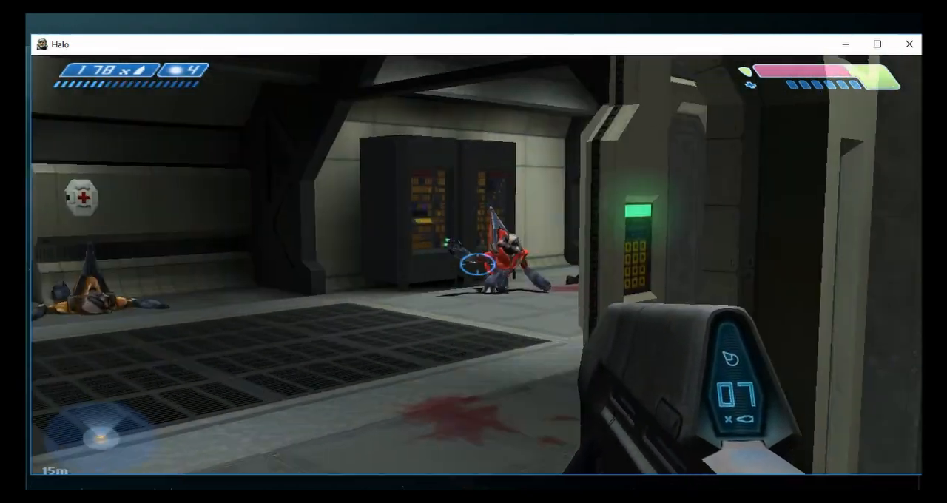
{"action": "left_click", "coordinate": [477, 264]}
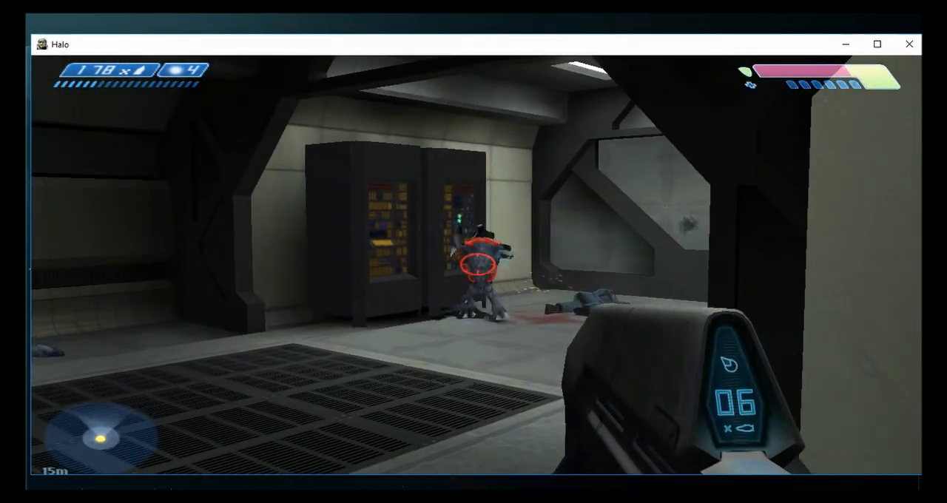
{"action": "left_click", "coordinate": [477, 264]}
{"action": "key", "text": "w"}
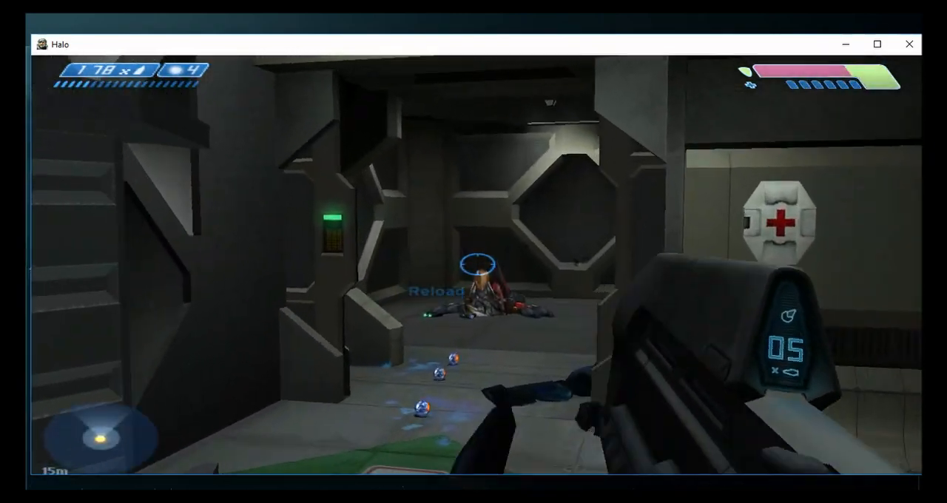
- Reload the rifle, pick up the wall-mounted health pack and continue down the corridor to the closed door
{"action": "key", "text": "r"}
{"action": "key", "text": "w"}
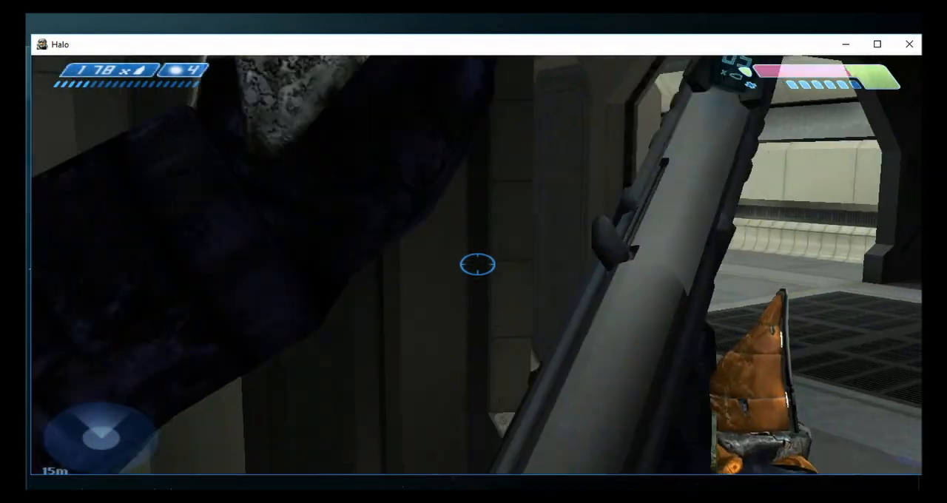
{"action": "key", "text": "w"}
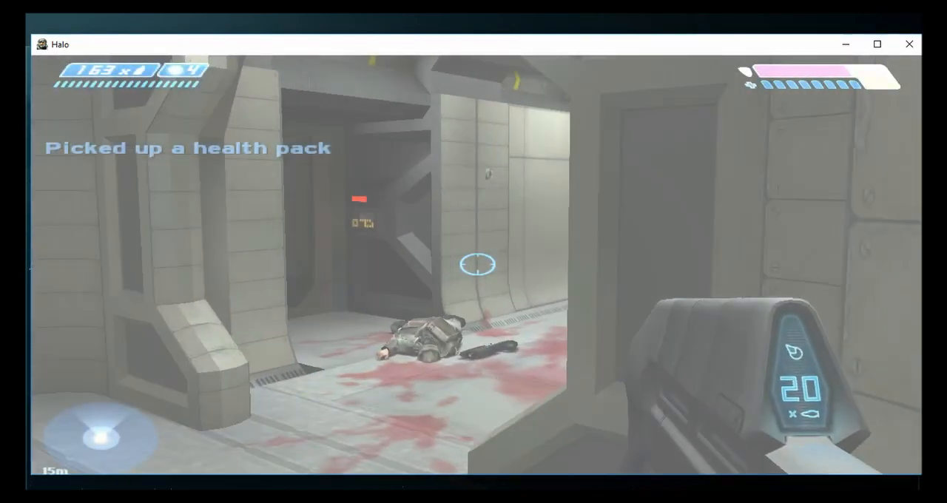
{"action": "key", "text": "w"}
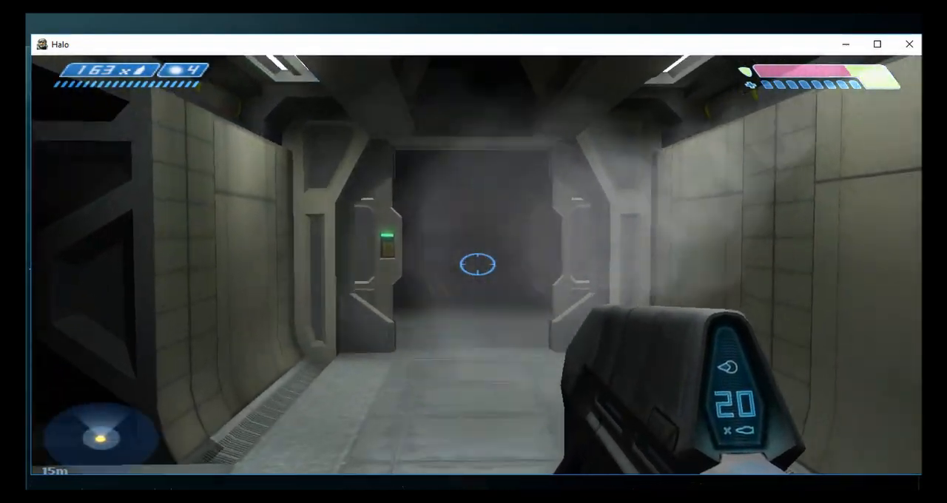
- Pass under the stairs sign into the dark stairwell, fire a shot and climb the steps
{"action": "key", "text": "w"}
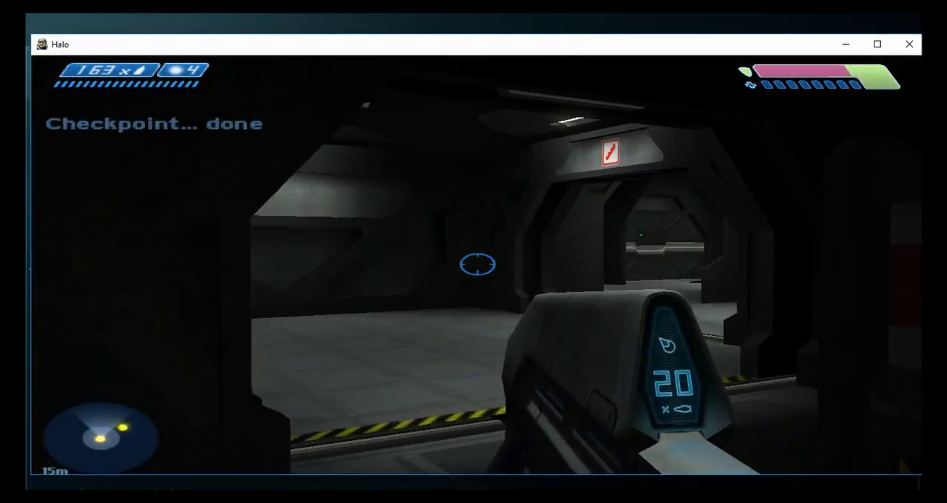
{"action": "key", "text": "w"}
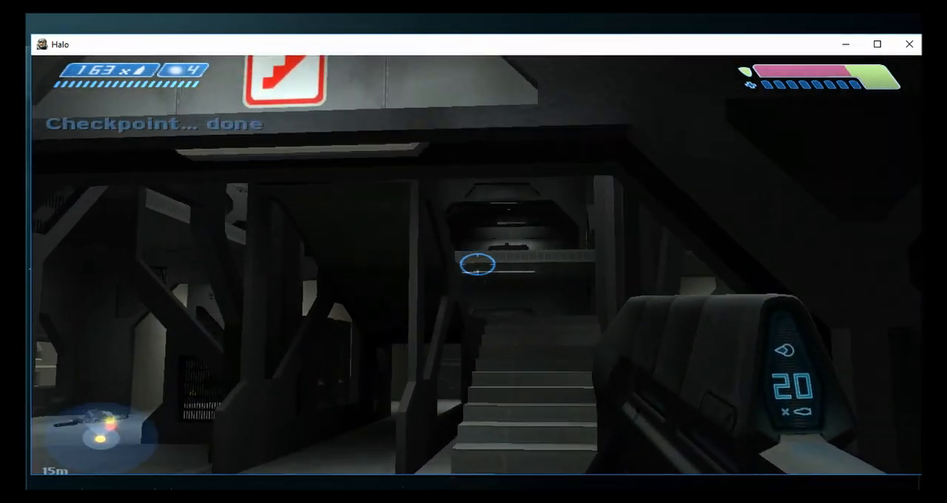
{"action": "key", "text": "w"}
{"action": "left_click", "coordinate": [477, 264]}
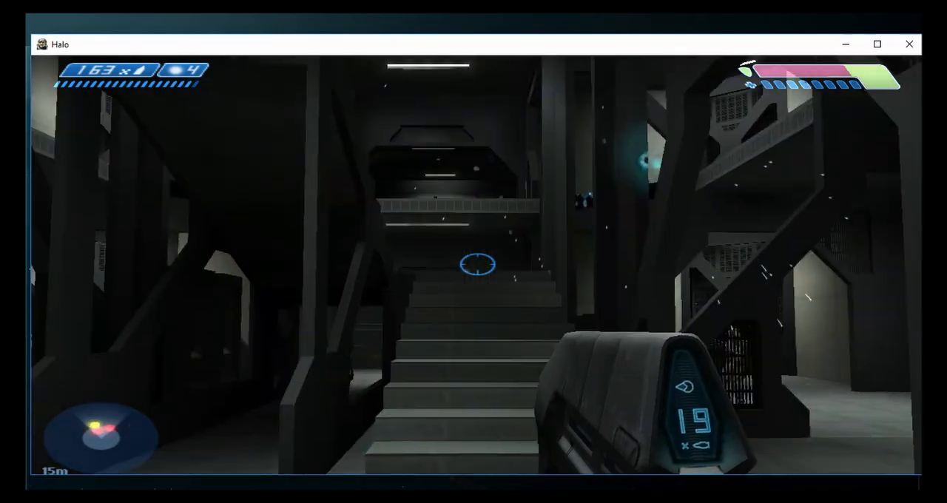
{"action": "key", "text": "w"}
{"action": "key", "text": "w"}
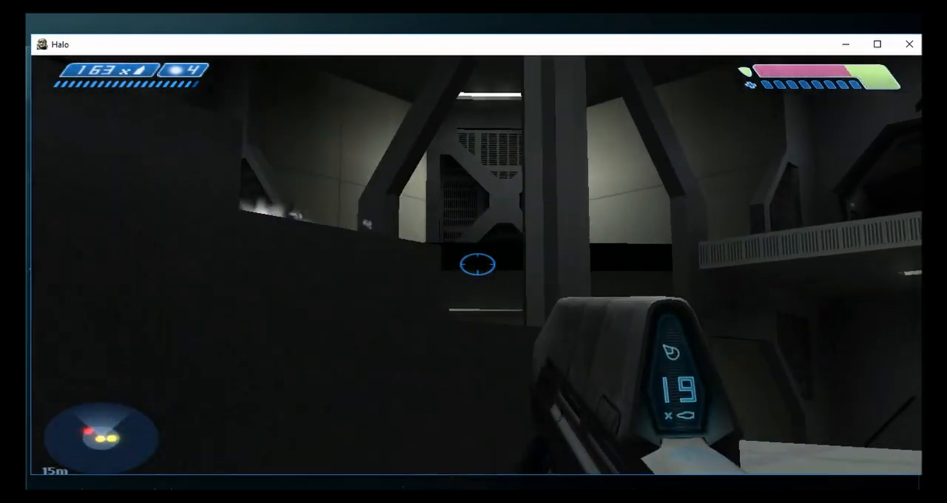
- Fire bursts from the stairs at the blue Elite on the upper level behind the central pillar
{"action": "left_click", "coordinate": [477, 264]}
{"action": "left_click", "coordinate": [477, 264]}
{"action": "left_click", "coordinate": [477, 264]}
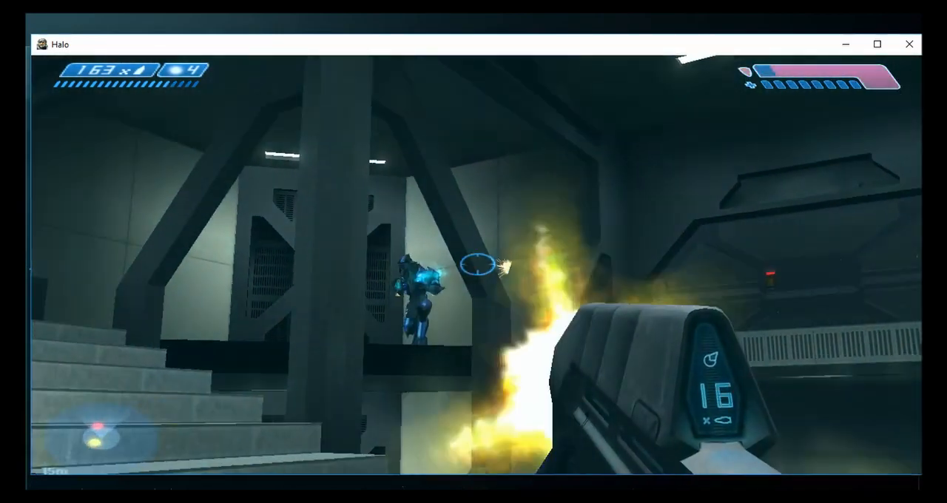
{"action": "left_click", "coordinate": [477, 264]}
{"action": "key", "text": "s"}
{"action": "left_click", "coordinate": [477, 264]}
{"action": "left_click", "coordinate": [477, 264]}
{"action": "left_click", "coordinate": [477, 264]}
{"action": "left_click", "coordinate": [477, 264]}
{"action": "left_click", "coordinate": [477, 264]}
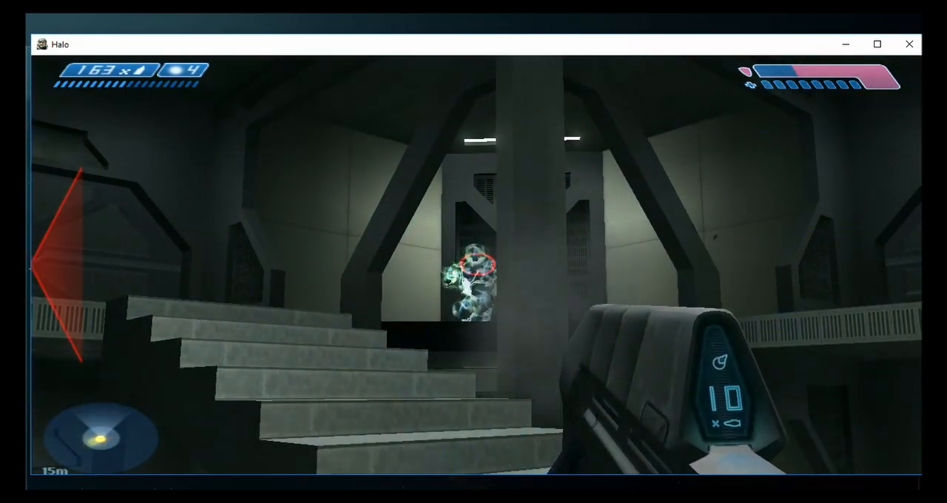
{"action": "left_click", "coordinate": [477, 264]}
{"action": "left_click", "coordinate": [477, 264]}
{"action": "left_click", "coordinate": [477, 264]}
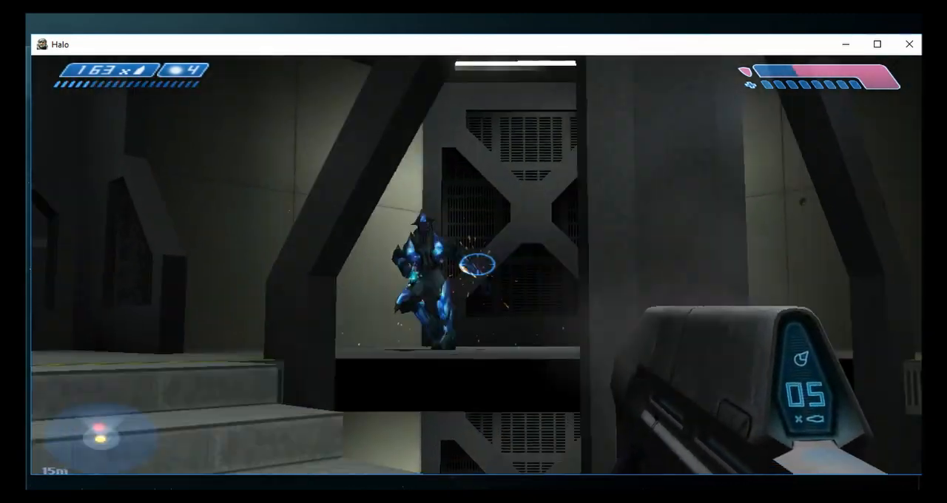
{"action": "left_click", "coordinate": [477, 264]}
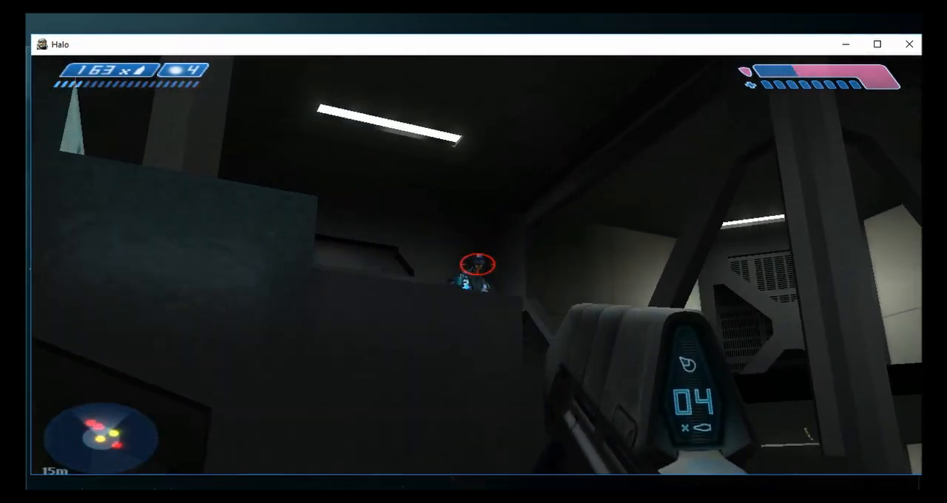
- Fire at the Elite above the dark stair wall and swing around to the enemies on the upper walkway
{"action": "left_click", "coordinate": [477, 264]}
{"action": "left_click", "coordinate": [477, 264]}
{"action": "left_click", "coordinate": [477, 264]}
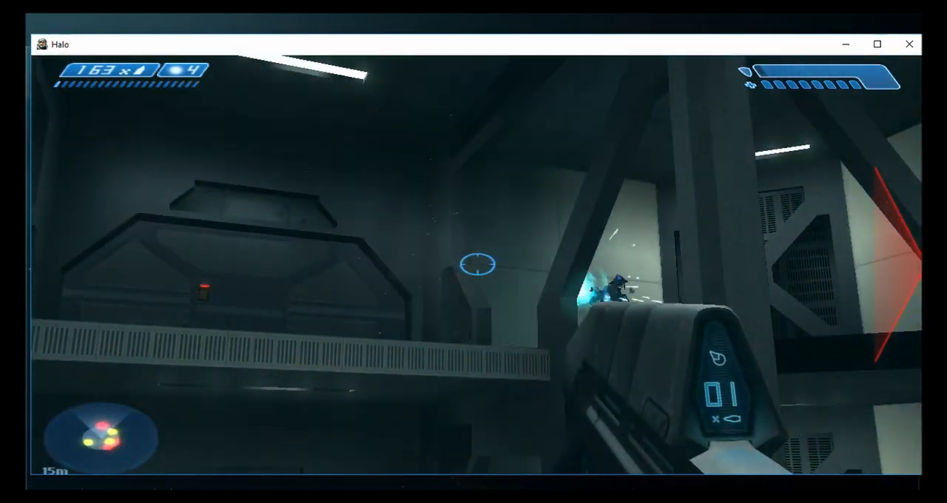
{"action": "left_click", "coordinate": [477, 264]}
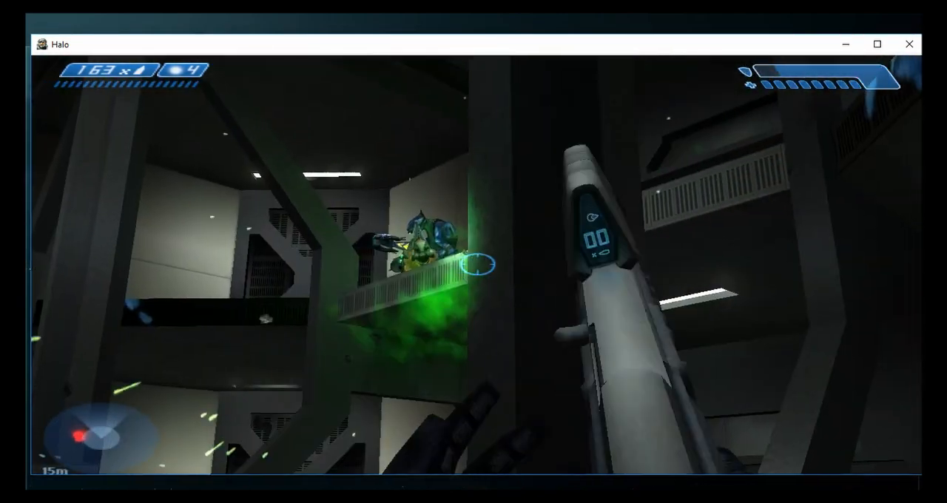
- Fire bursts from the dark staircase at the enemies on the upper walkway ahead, reloading the rifle between bursts
{"action": "left_click", "coordinate": [477, 264]}
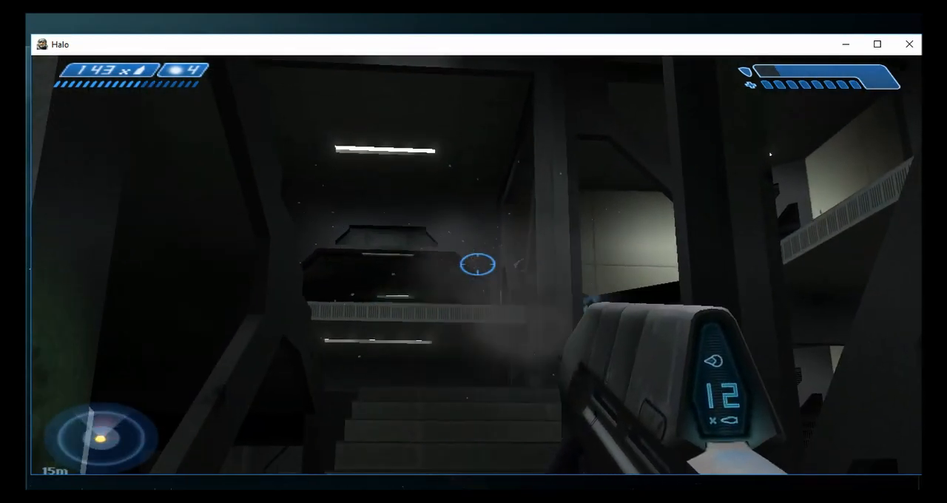
{"action": "left_click", "coordinate": [477, 264]}
{"action": "left_click", "coordinate": [477, 264]}
{"action": "left_click", "coordinate": [477, 264]}
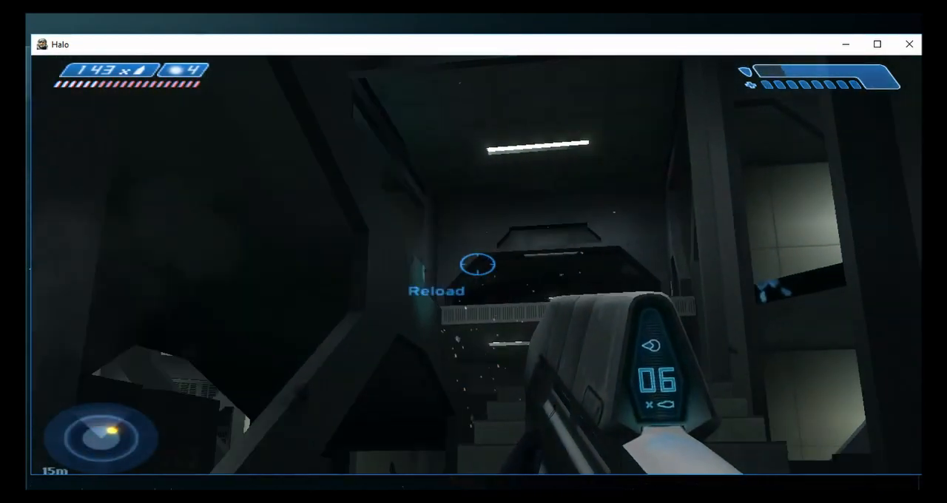
{"action": "left_click", "coordinate": [477, 264]}
{"action": "left_click", "coordinate": [477, 264]}
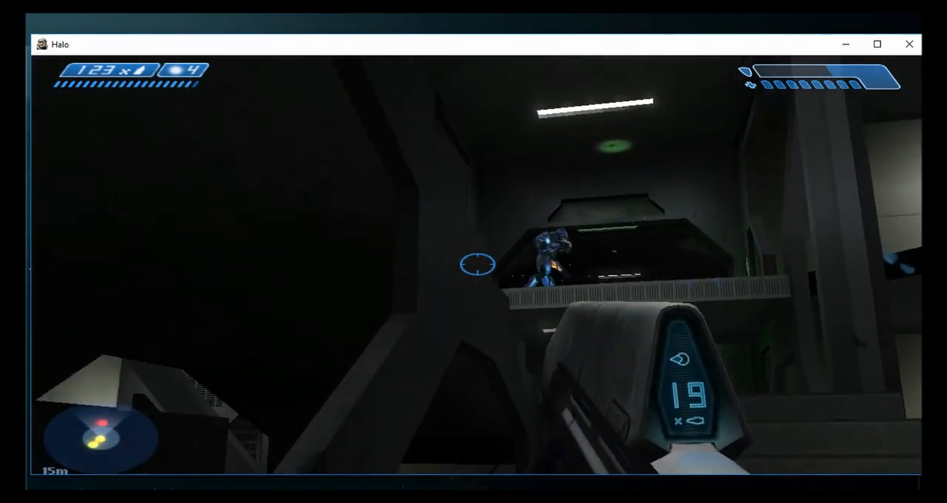
{"action": "left_click", "coordinate": [477, 264]}
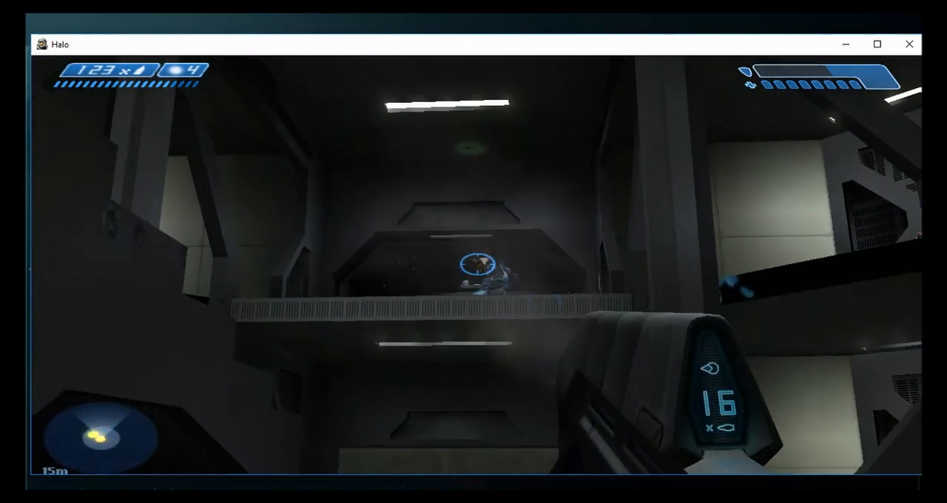
- Climb the stairs to the upper level, reload the rifle and walk around to the fallen body near the grated wall
{"action": "key", "text": "w"}
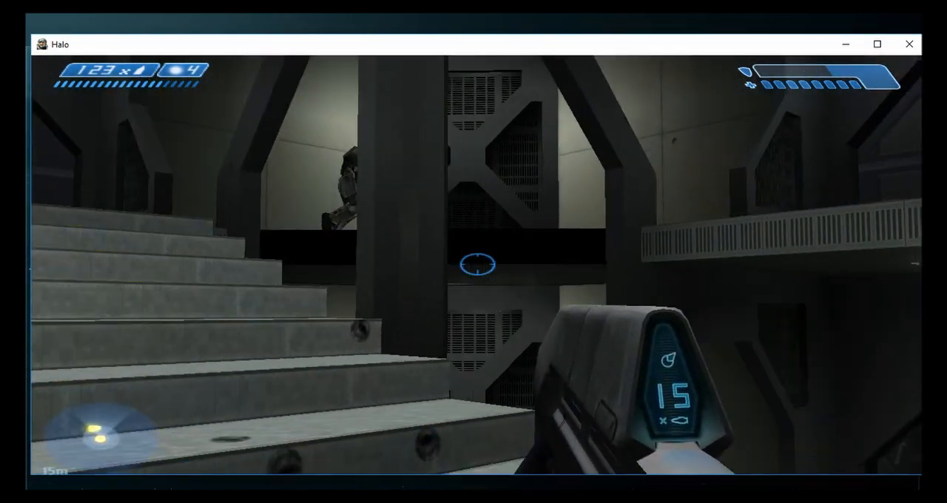
{"action": "key", "text": "w"}
{"action": "key", "text": "f"}
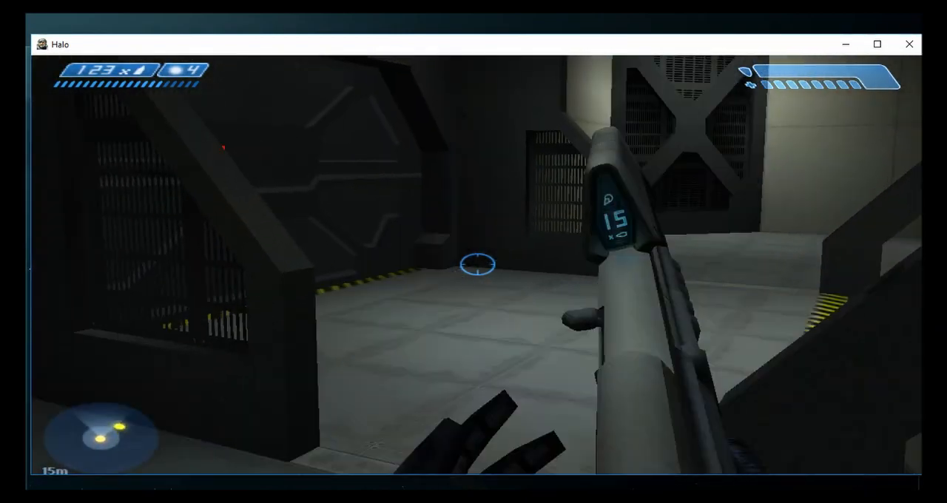
{"action": "key", "text": "r"}
{"action": "key", "text": "w"}
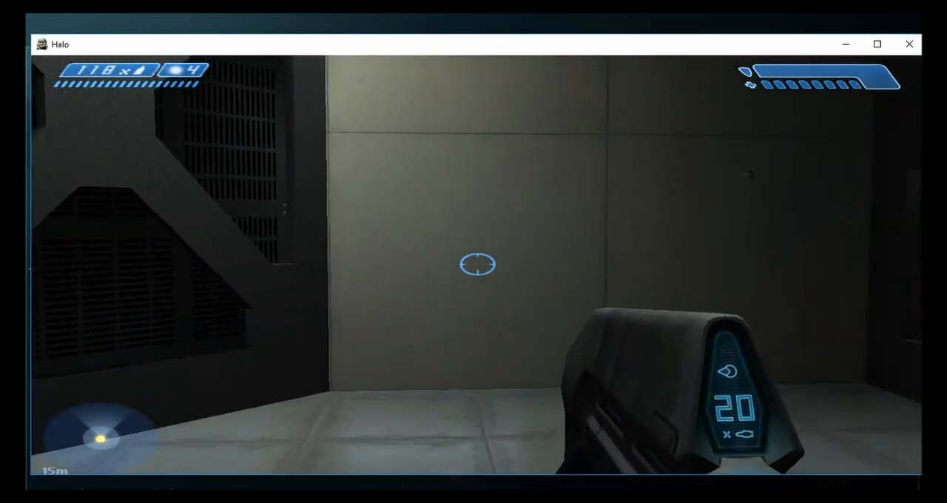
{"action": "key", "text": "w"}
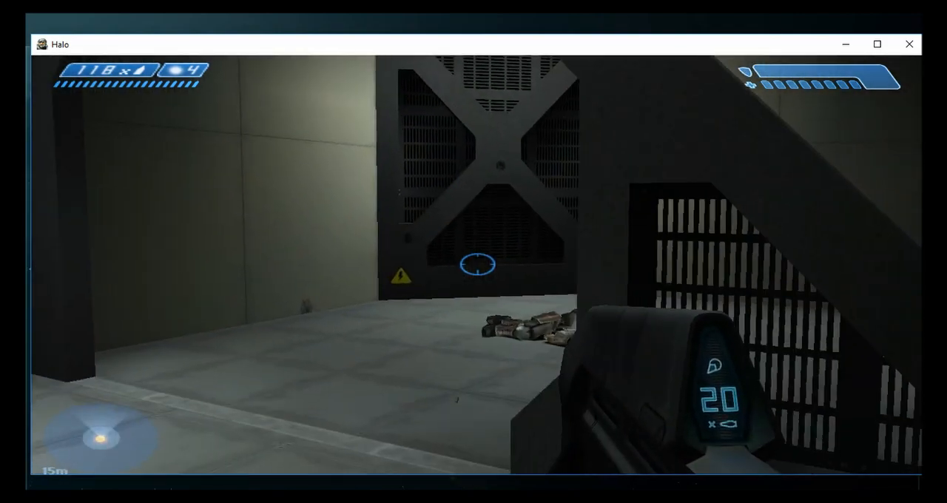
- Pause and resume the mission, and move across the bloodstained floor to the dropped assault rifle
{"action": "key", "text": "Escape"}
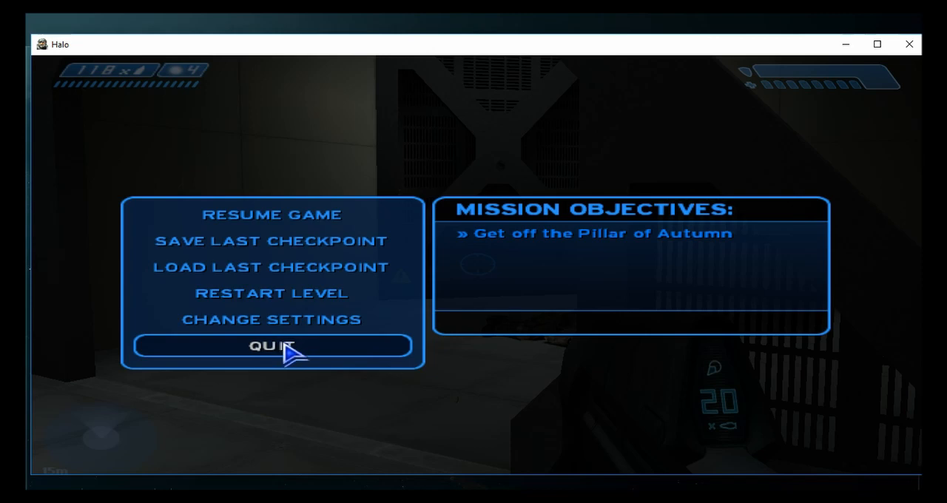
{"action": "key", "text": "Escape"}
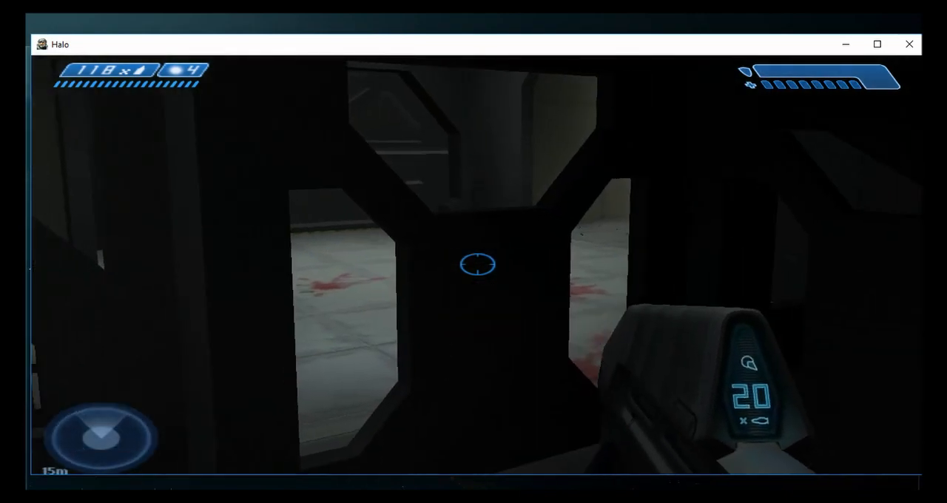
{"action": "key", "text": "w"}
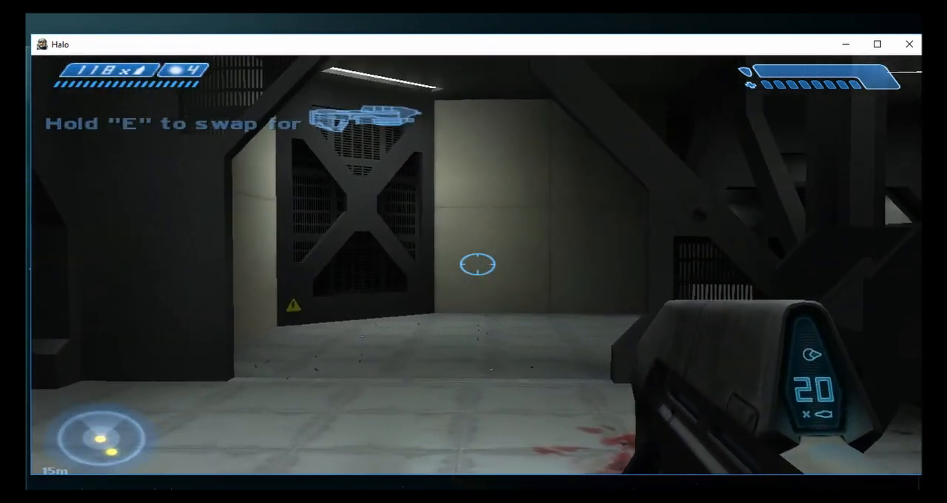
- Run debug_camera_save and debug_camera_load in the console to detach the camera from the player
{"action": "key", "text": "grave"}
{"action": "type", "text": "debug_camera_"}
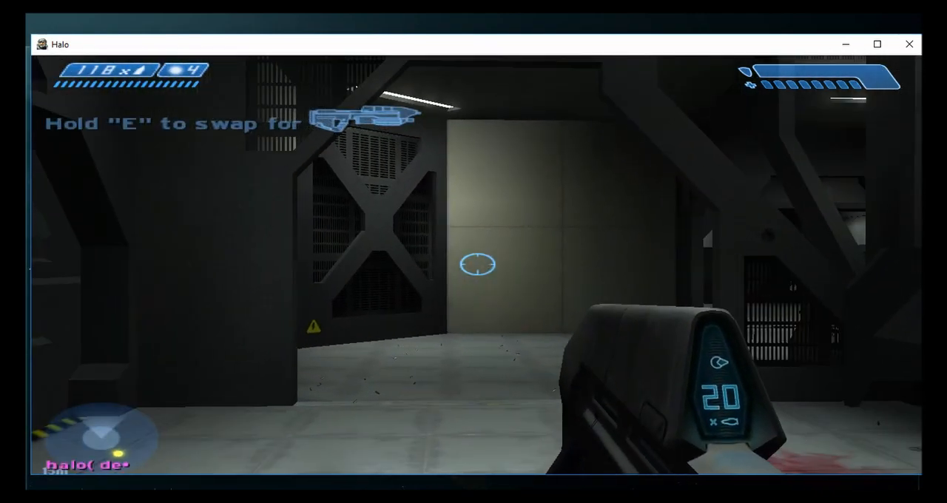
{"action": "type", "text": "save"}
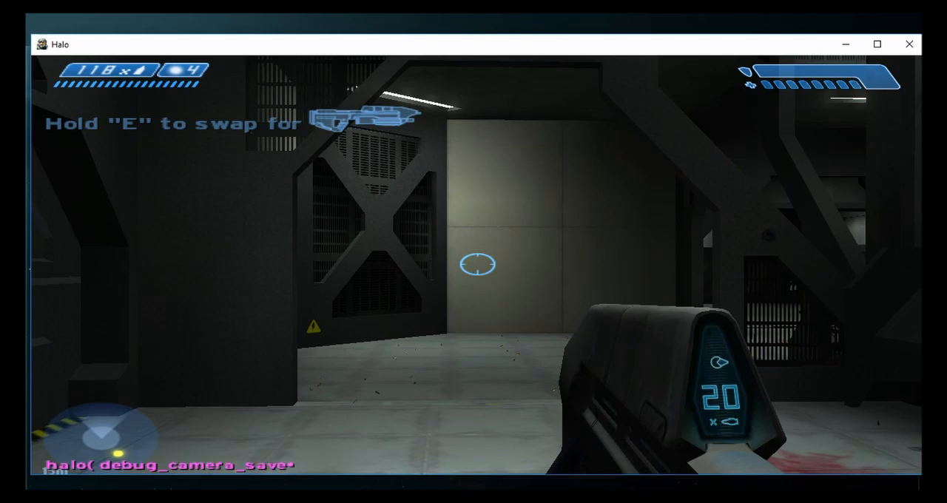
{"action": "type", "text": "load"}
{"action": "key", "text": "Return"}
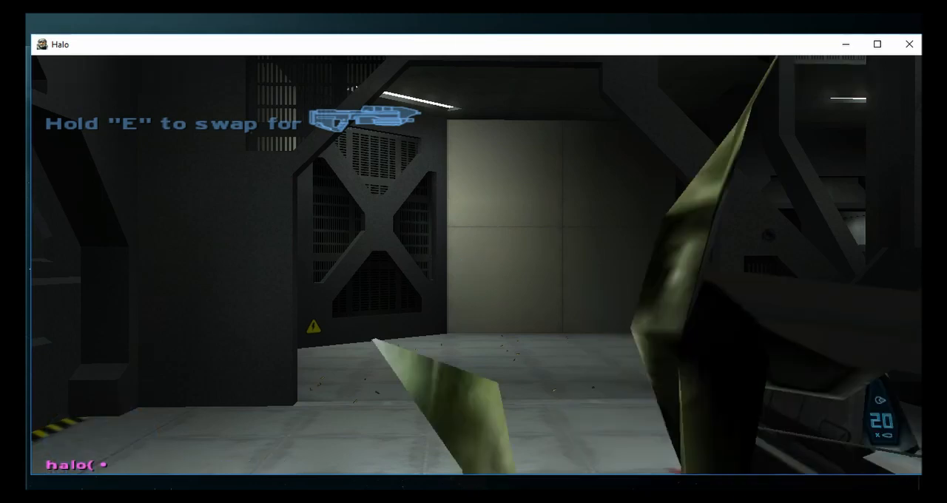
{"action": "key", "text": "grave"}
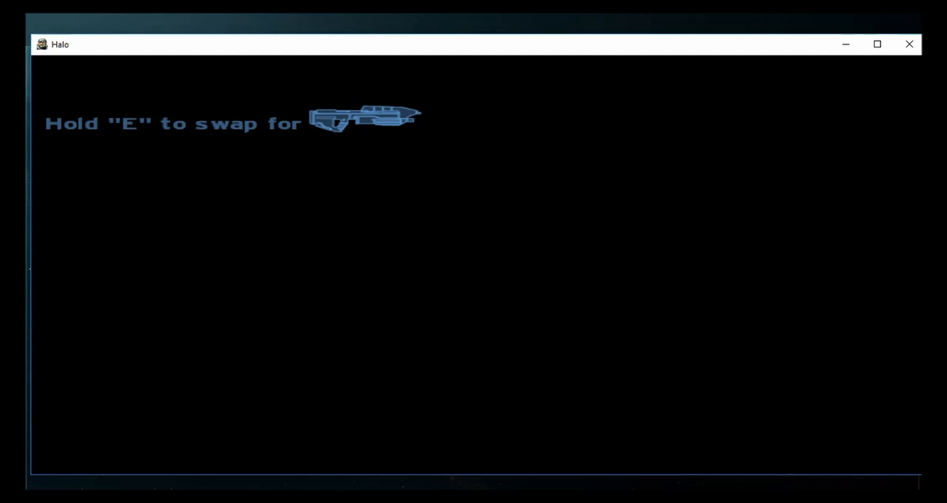
- Fly the free camera over the room and down to a third-person view of the armoured player near the fallen body
{"action": "key", "text": "w"}
{"action": "key", "text": "w"}
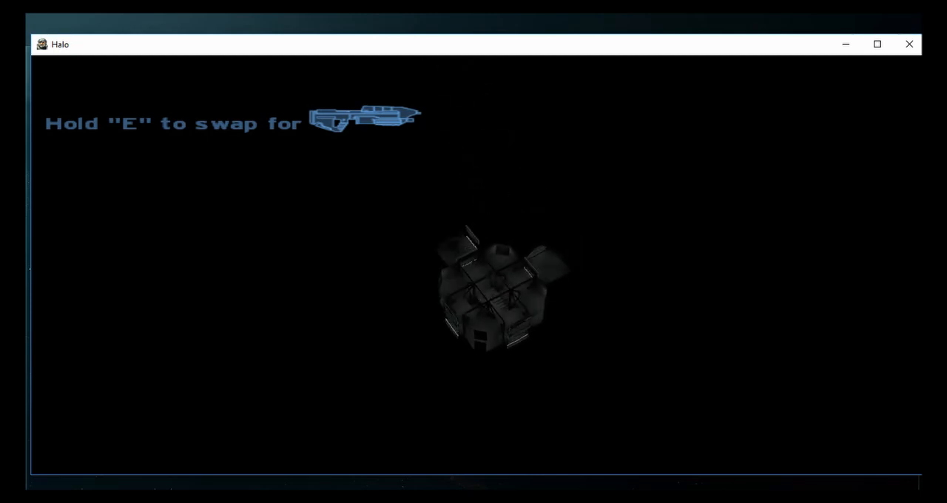
{"action": "key", "text": "w"}
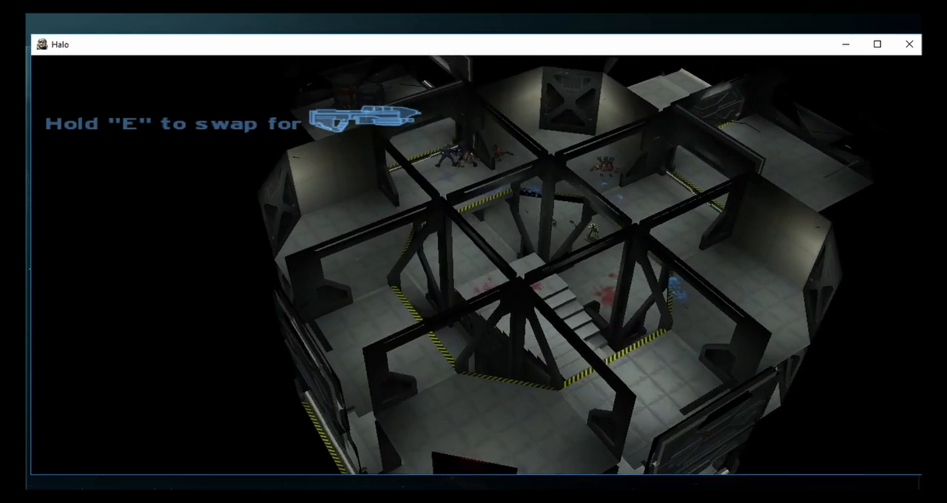
{"action": "key", "text": "w"}
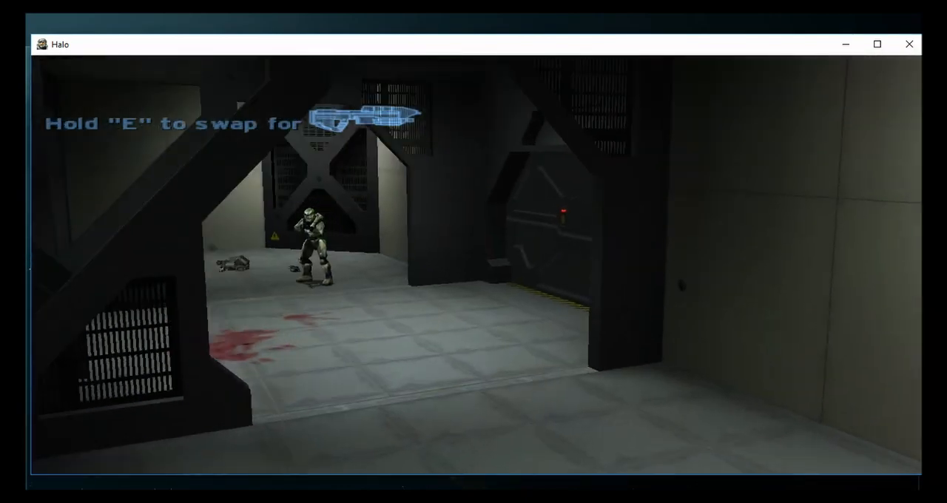
{"action": "key", "text": "s"}
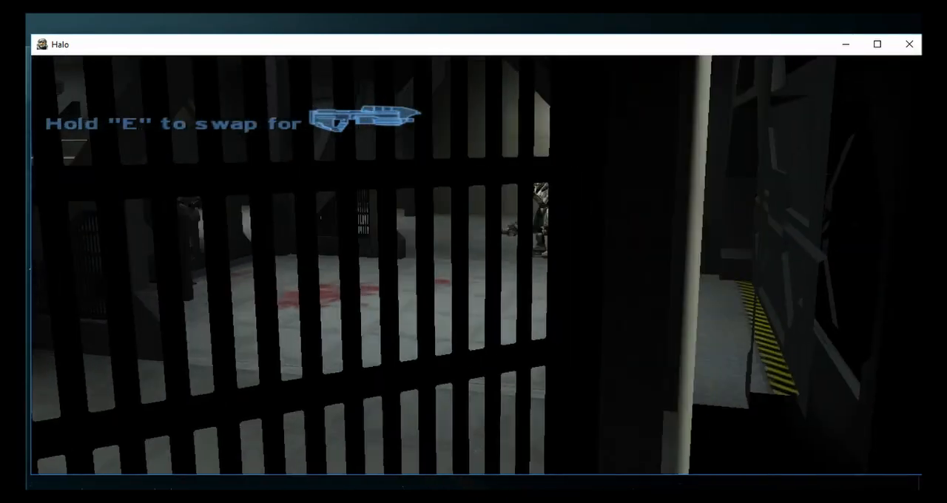
{"action": "key", "text": "w"}
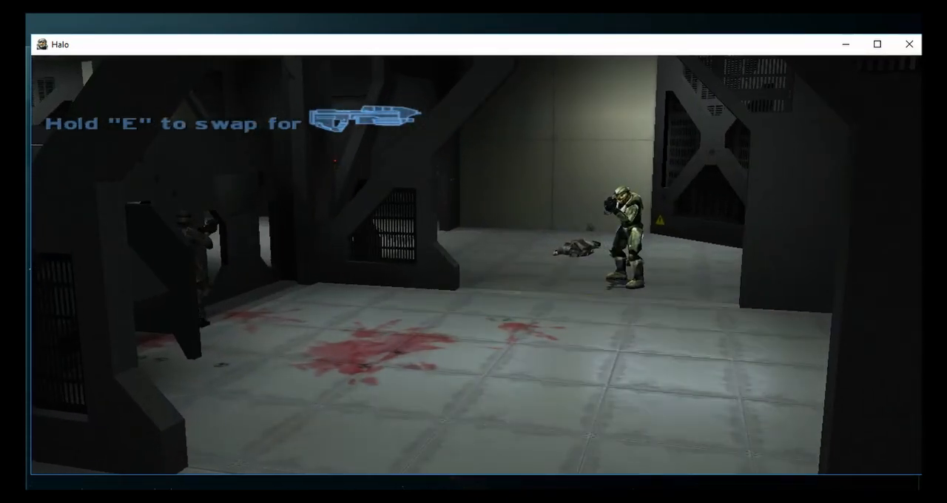
- Enter cheat_bottomless_clip in the console and return to the third-person view of the player
{"action": "key", "text": "grave"}
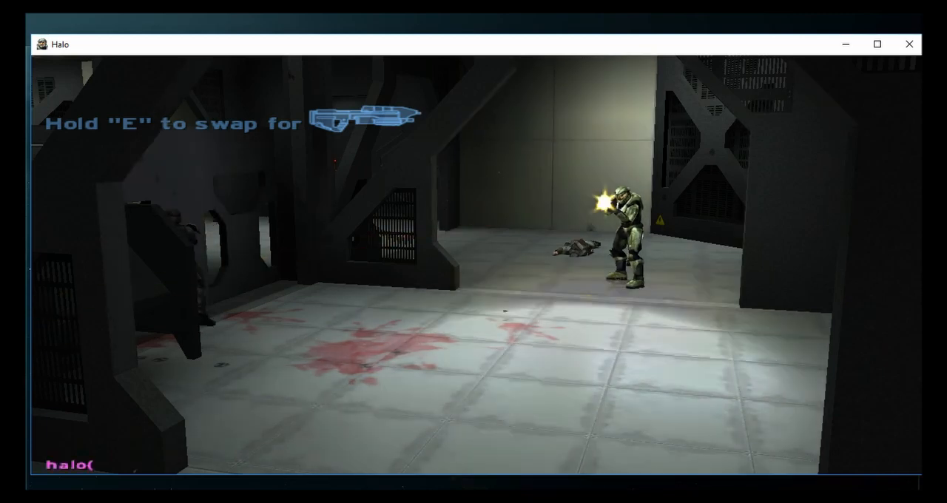
{"action": "type", "text": "cheat_bottom"}
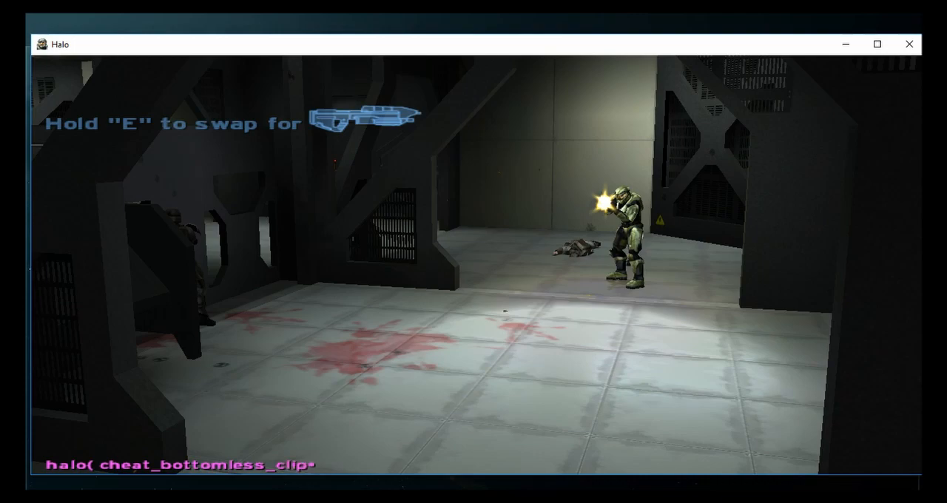
{"action": "type", "text": "less_clip"}
{"action": "key", "text": "Return"}
{"action": "key", "text": "grave"}
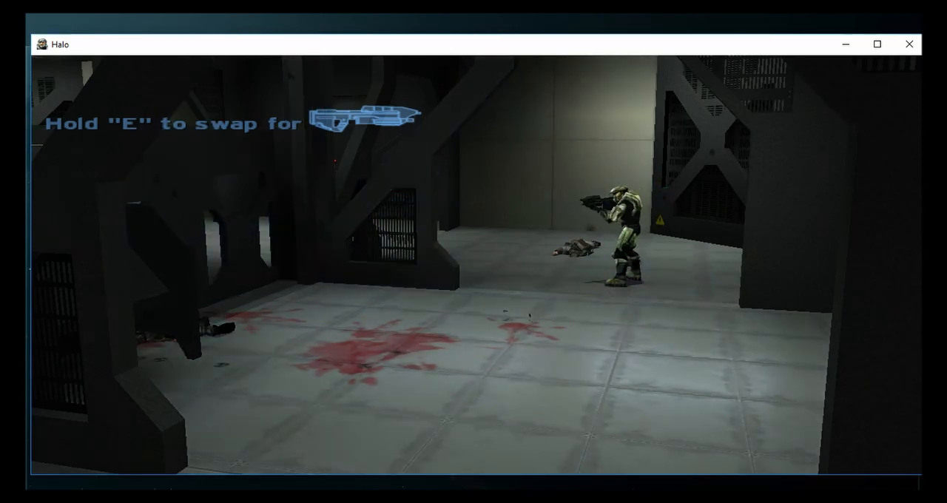
- Pause the mission
{"action": "key", "text": "Escape"}
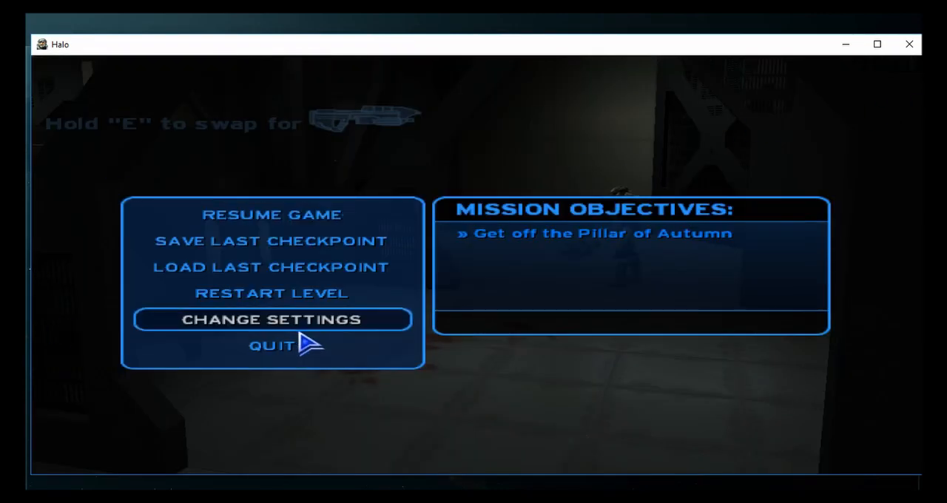